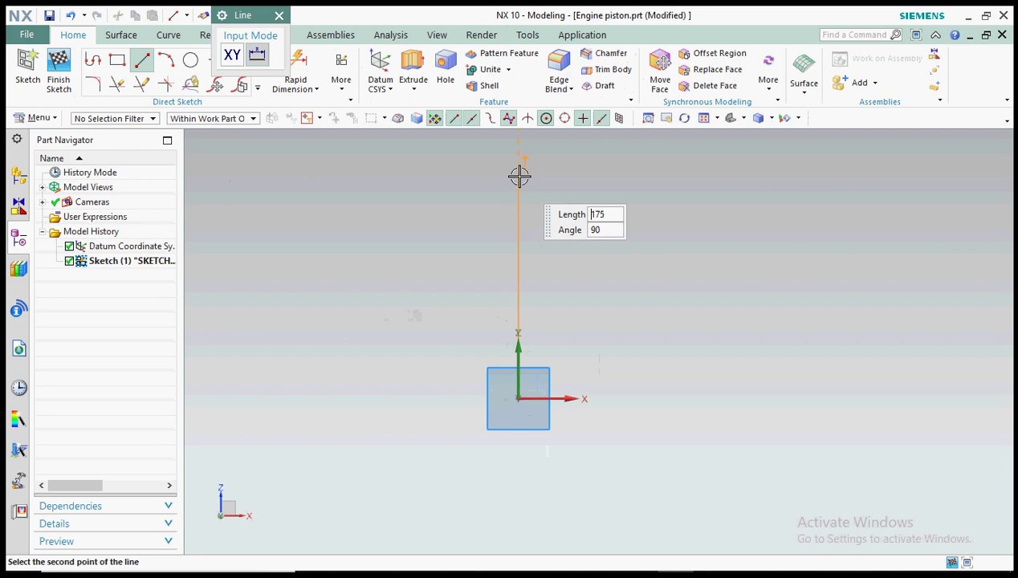
Step: Finish the vertical line up from the sketch origin and set its length to 86 mm
click(517, 173)
click(278, 16)
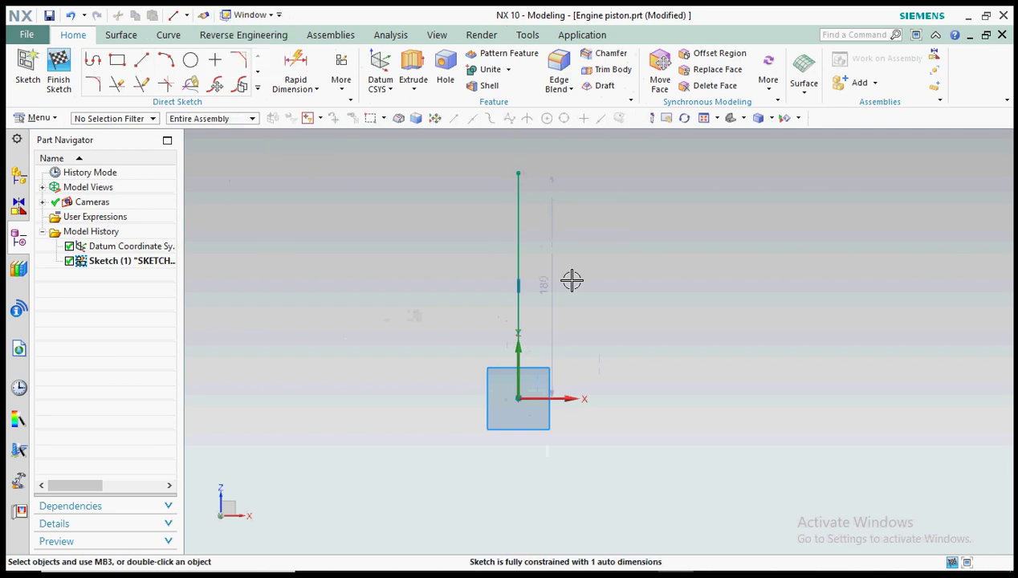
double_click(551, 280)
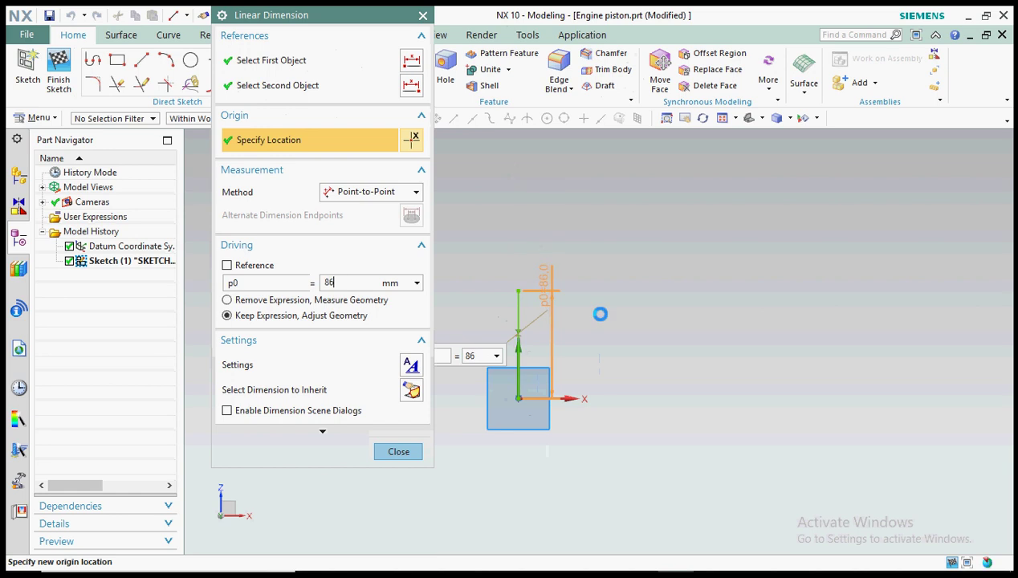
click(398, 456)
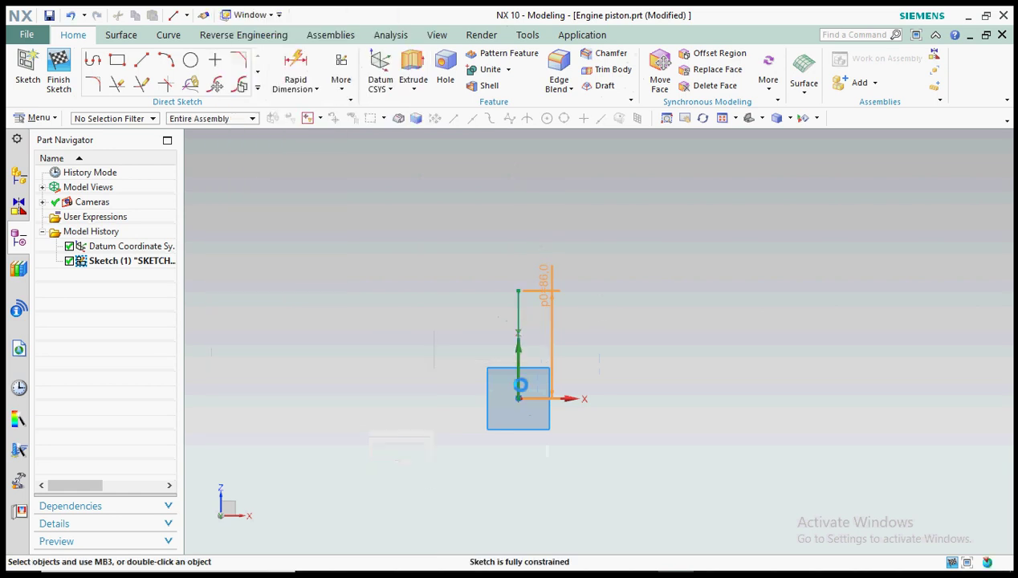
Step: Start a profile at the origin with a horizontal line about 41 mm towards negative X and a vertical line about 54 mm up
scroll(521, 384, up, 4)
shift+middle_drag(531, 300, 597, 346)
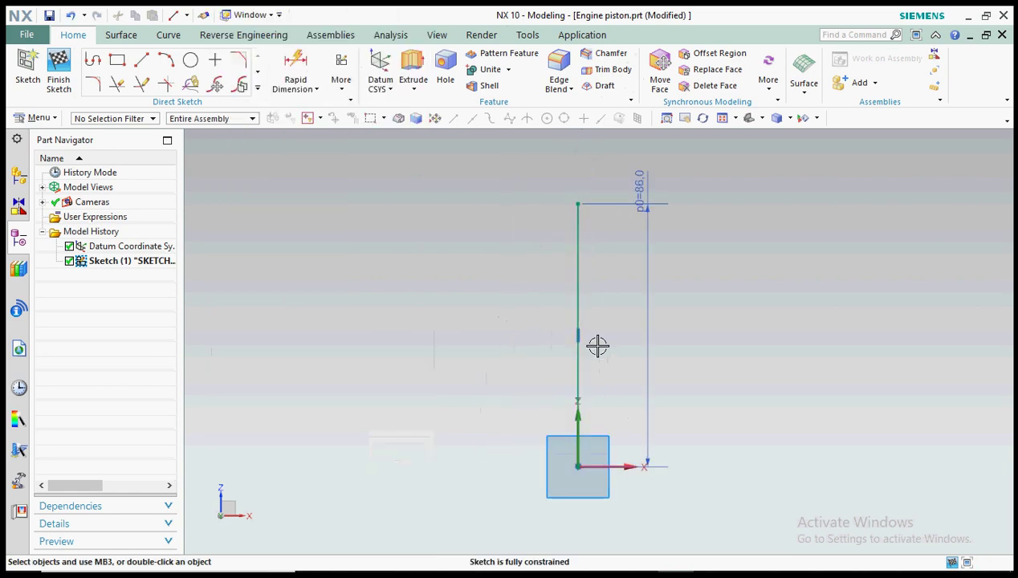
click(93, 60)
click(561, 471)
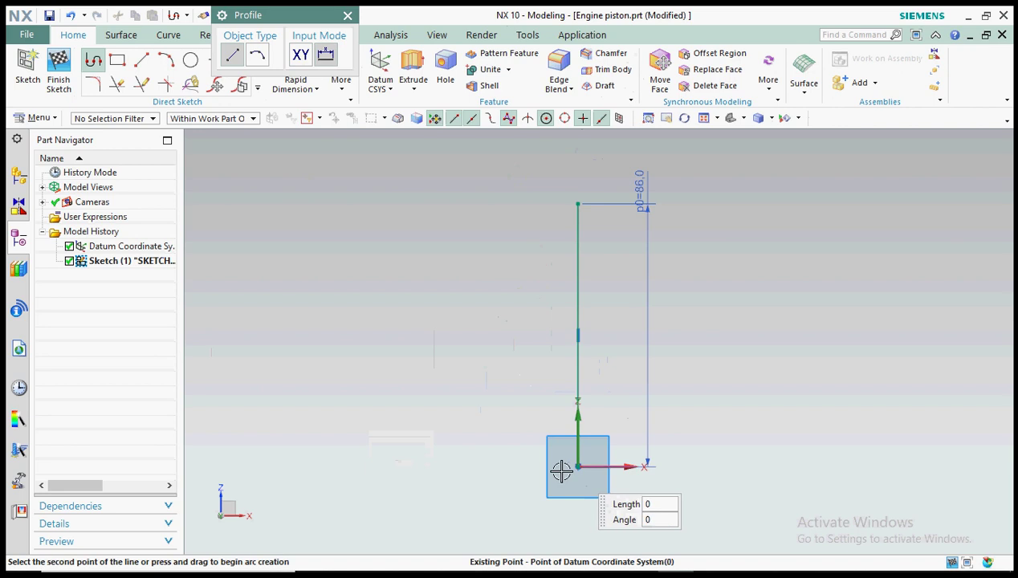
click(453, 466)
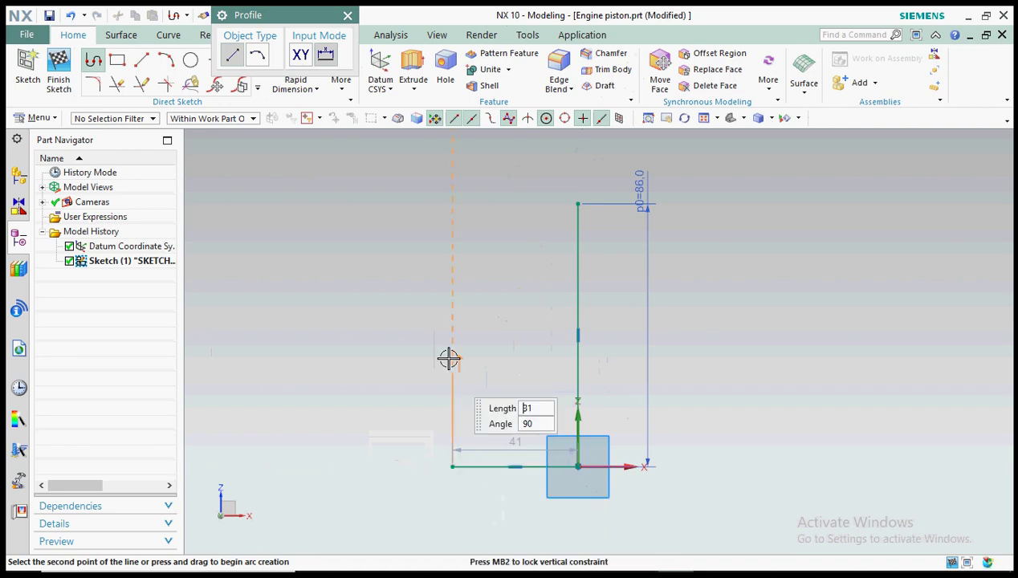
click(451, 301)
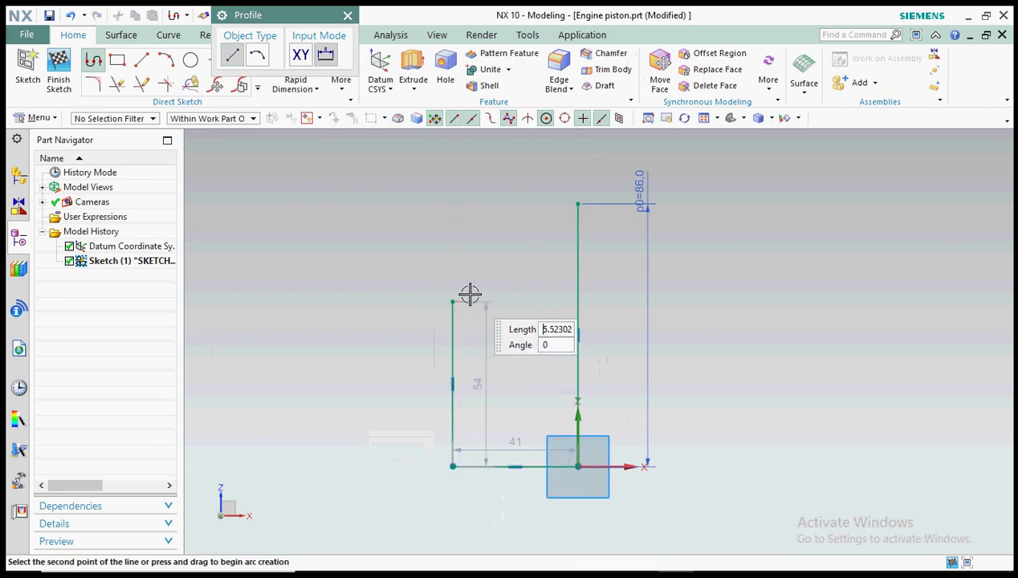
Step: Continue the profile with the lowest ring groove, about 6.5 mm deep and 5.9 mm wide, and a vertical land about 5.9 mm high
click(472, 293)
scroll(471, 281, up, 3)
click(474, 286)
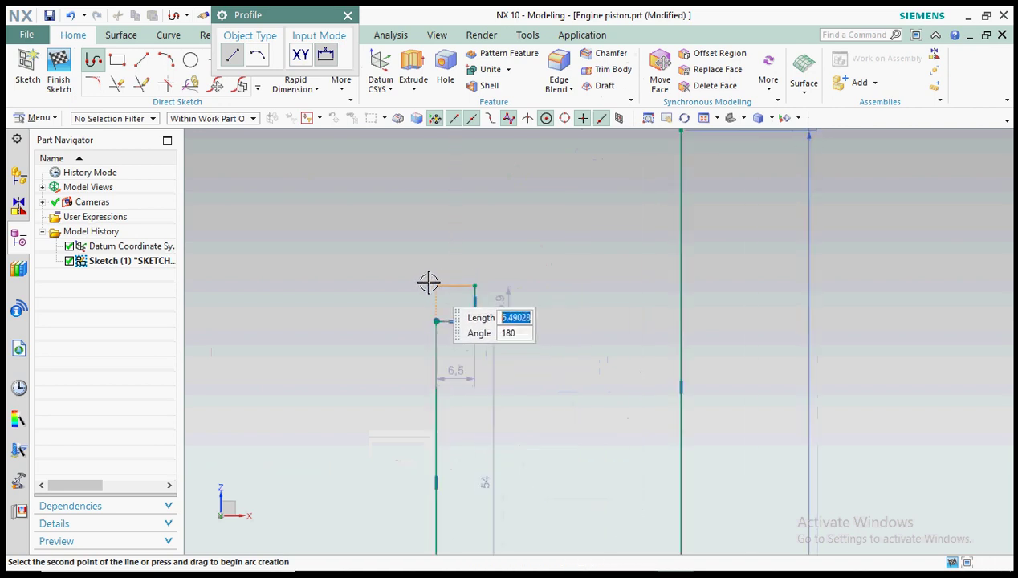
click(426, 277)
click(444, 251)
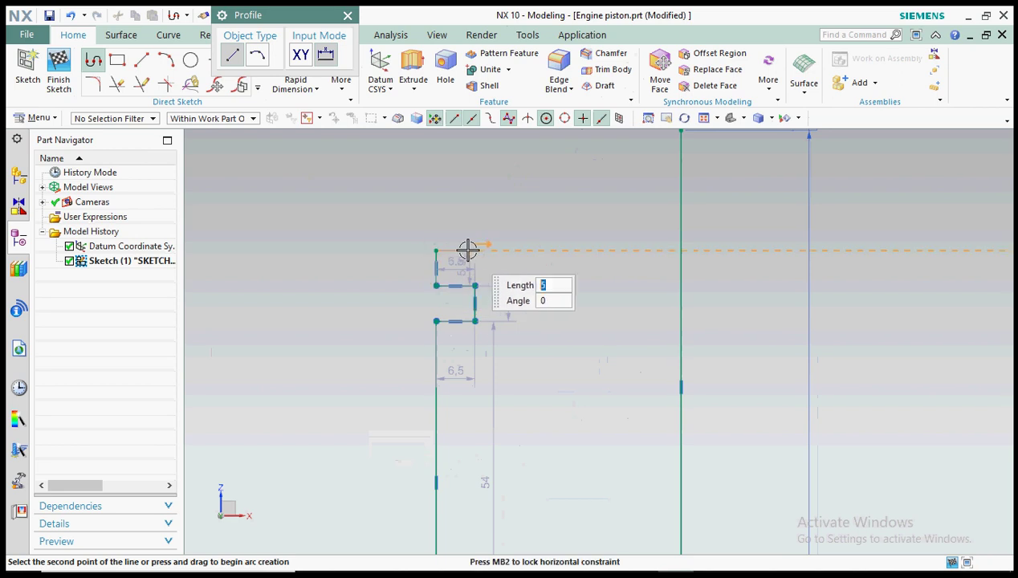
Step: Add the middle ring groove, about 6.5 mm deep and 5 mm wide, and a vertical land about 6 mm high above it
click(472, 250)
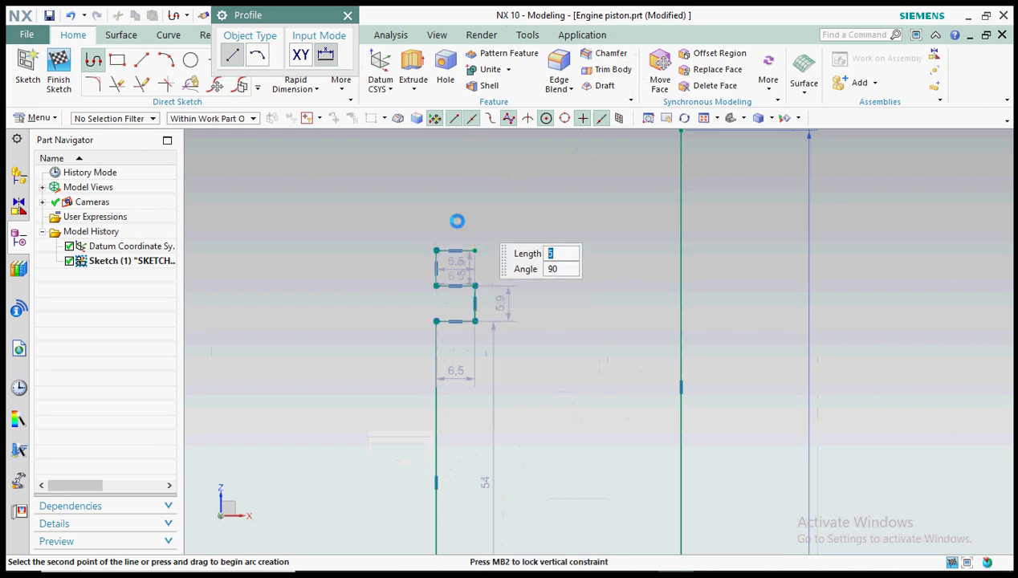
click(457, 221)
click(435, 220)
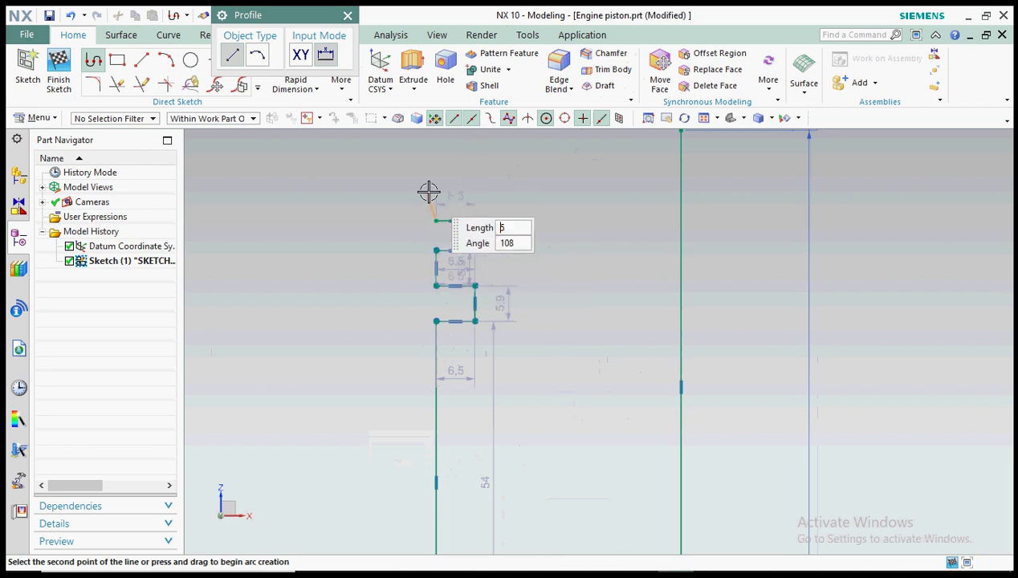
click(432, 185)
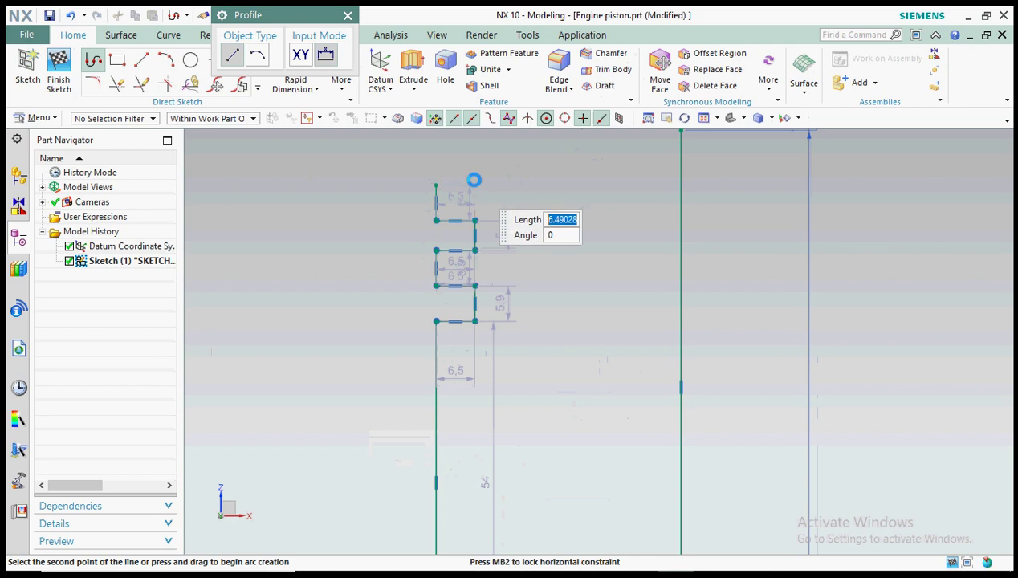
Step: Add the uppermost ring groove, about 6.5 mm deep and 5 mm wide, and a vertical land above it
scroll(470, 170, down, 4)
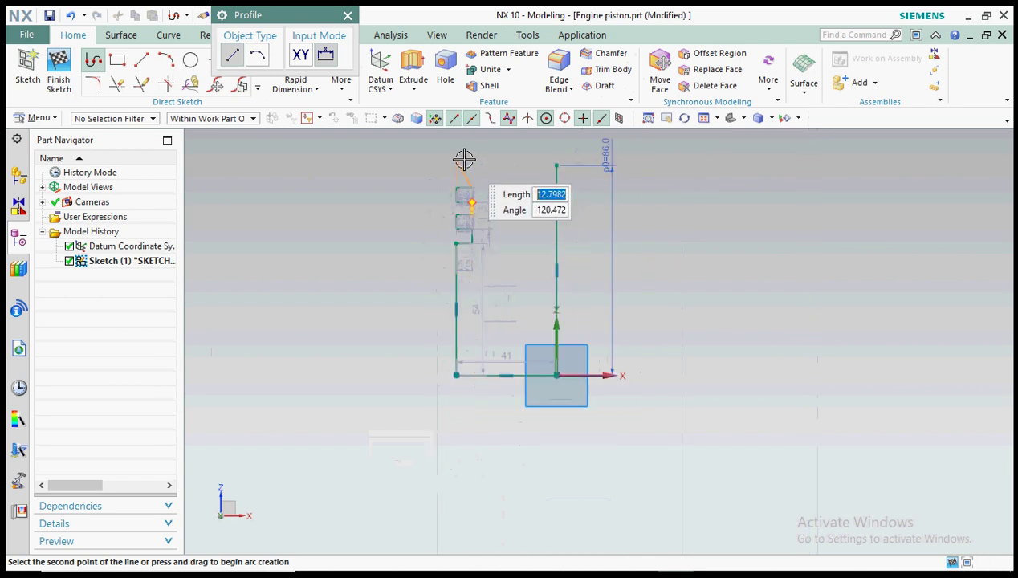
scroll(463, 159, up, 3)
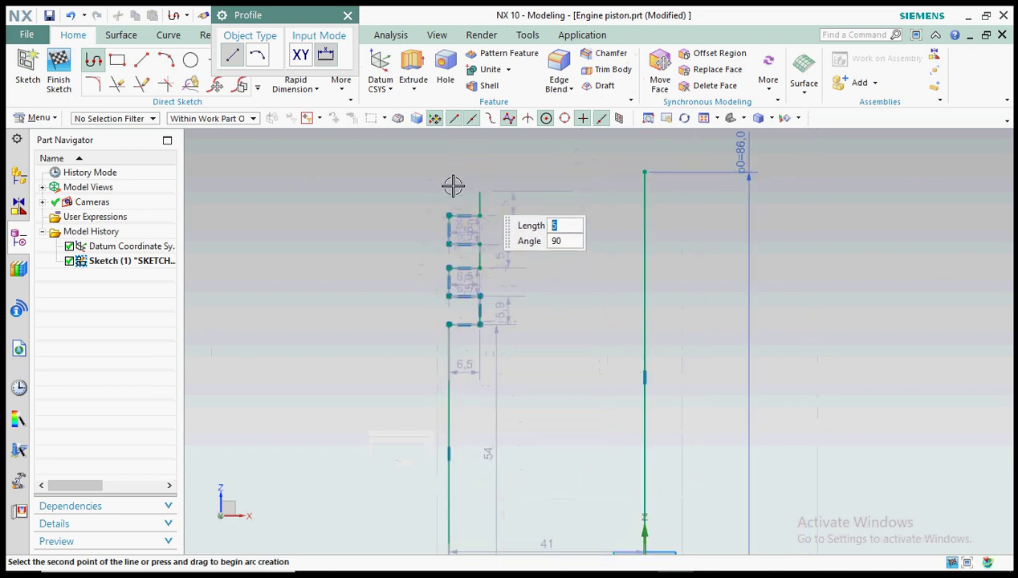
click(453, 185)
click(442, 156)
click(446, 155)
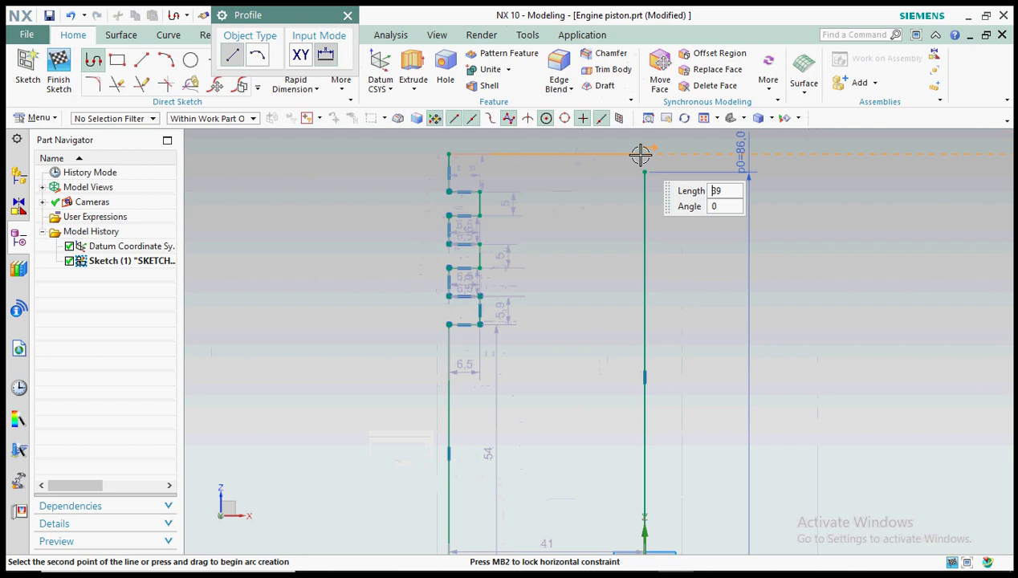
Step: Close the profile at the upper end of the centre line and constrain the closing line to be horizontal
click(643, 172)
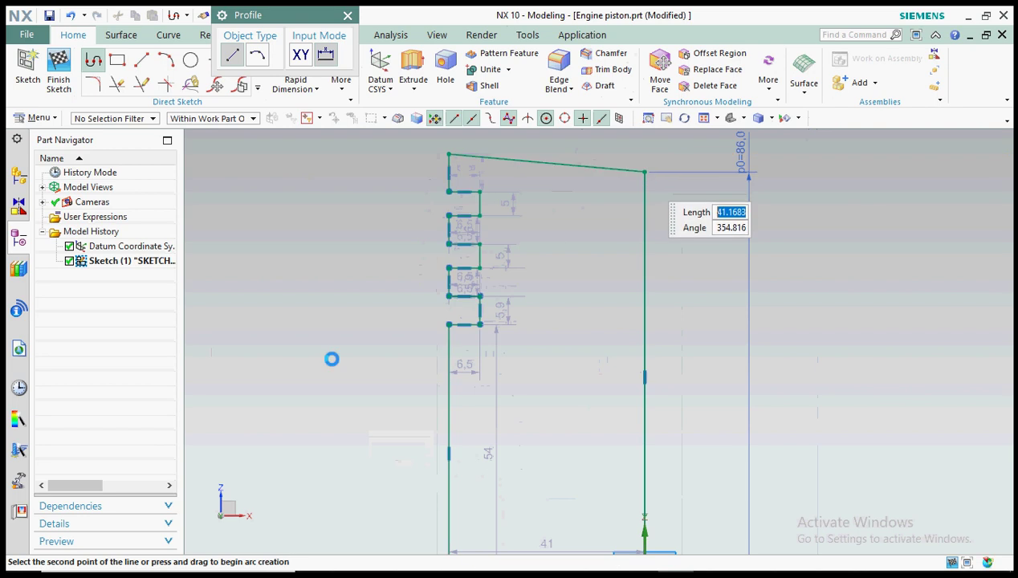
click(347, 16)
click(626, 158)
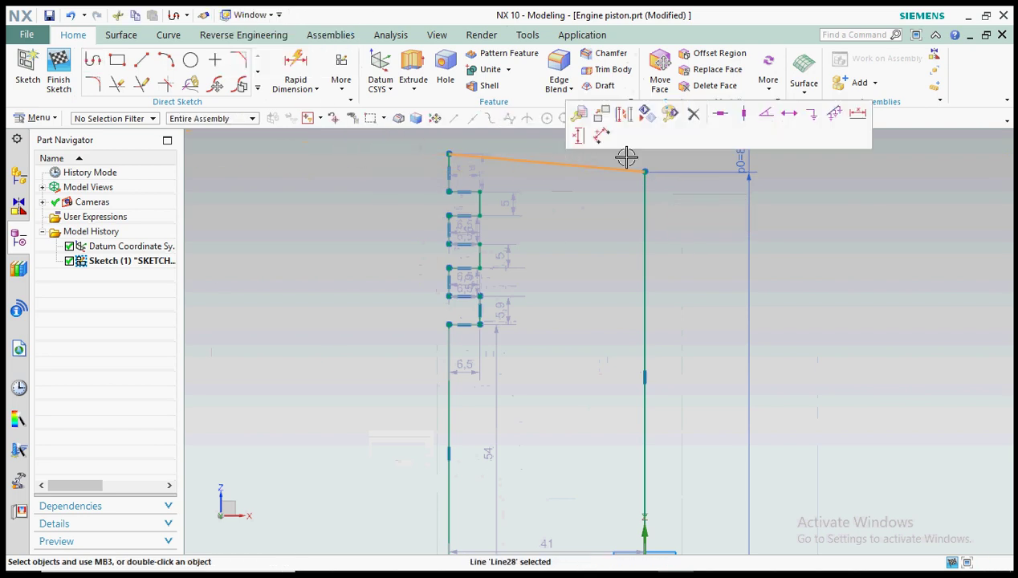
click(720, 114)
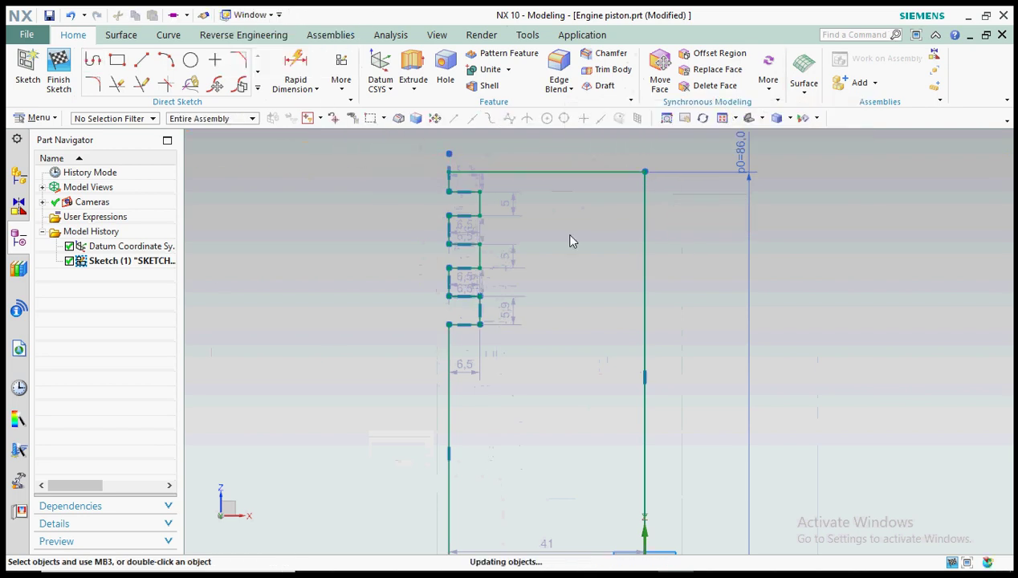
Step: Set the horizontal base dimension of the profile to 49 mm
scroll(530, 201, down, 2)
scroll(527, 365, up, 2)
scroll(511, 393, down, 1)
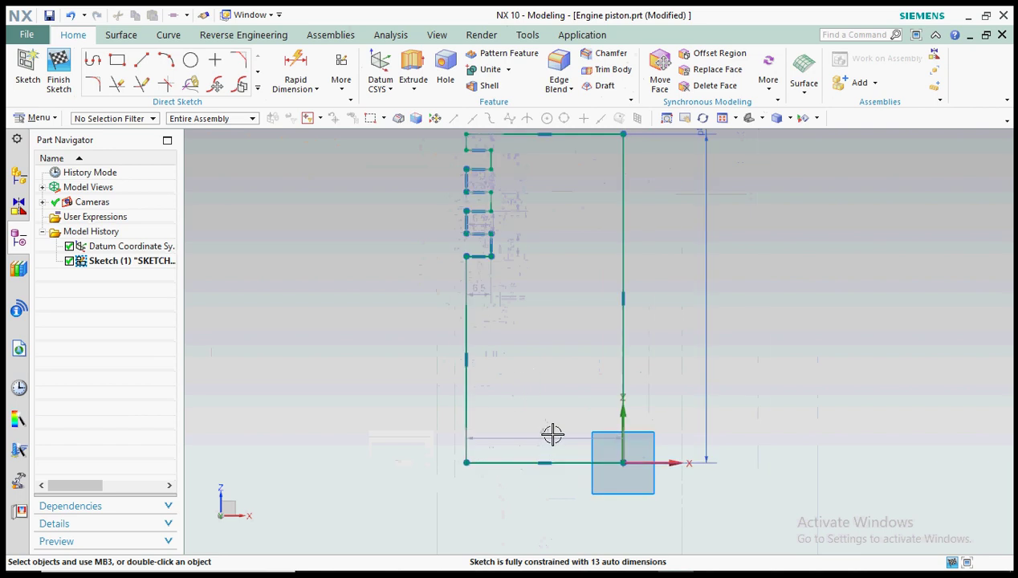
double_click(556, 417)
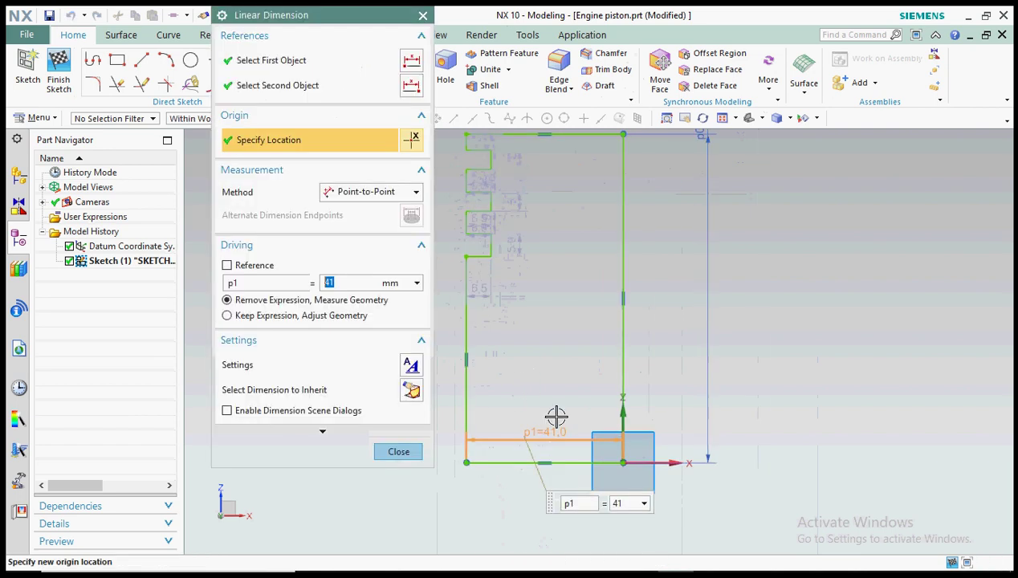
key(Return)
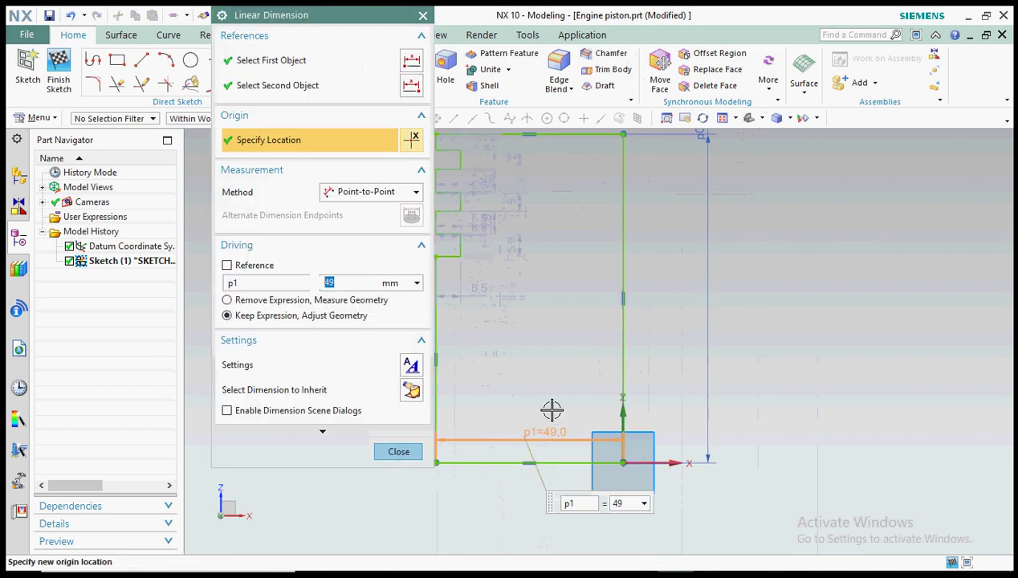
click(399, 453)
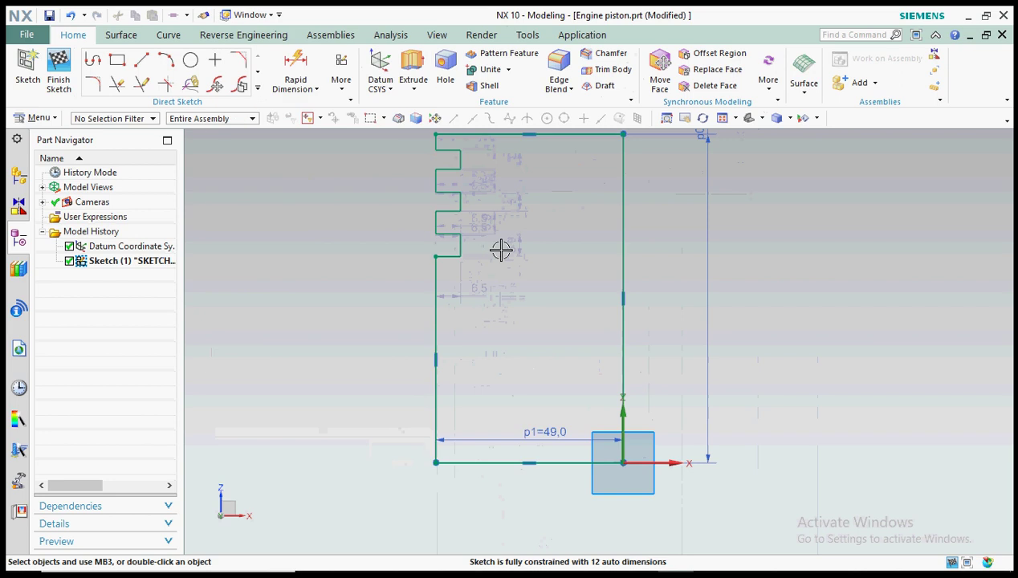
Step: Apply collinear constraints to align the outer edges of all lands above the grooves with the long outer vertical line
scroll(491, 233, down, 3)
scroll(464, 197, up, 6)
scroll(468, 216, down, 1)
scroll(433, 236, up, 2)
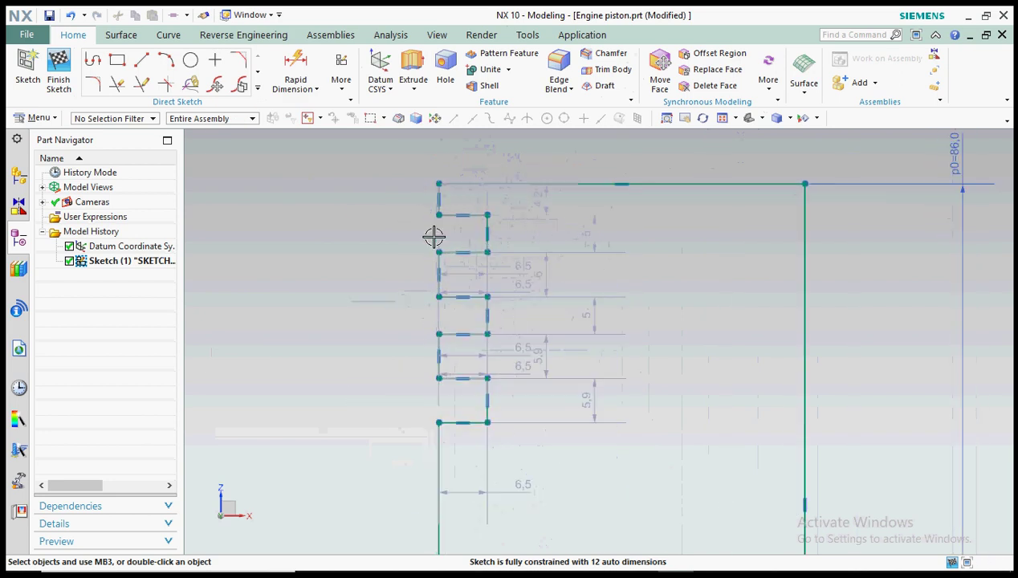
click(342, 82)
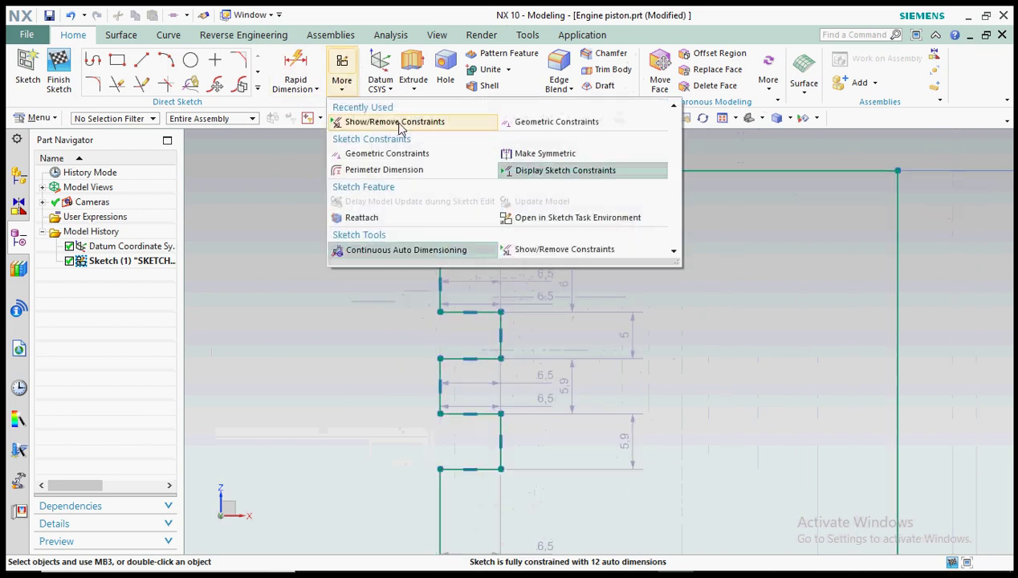
click(520, 121)
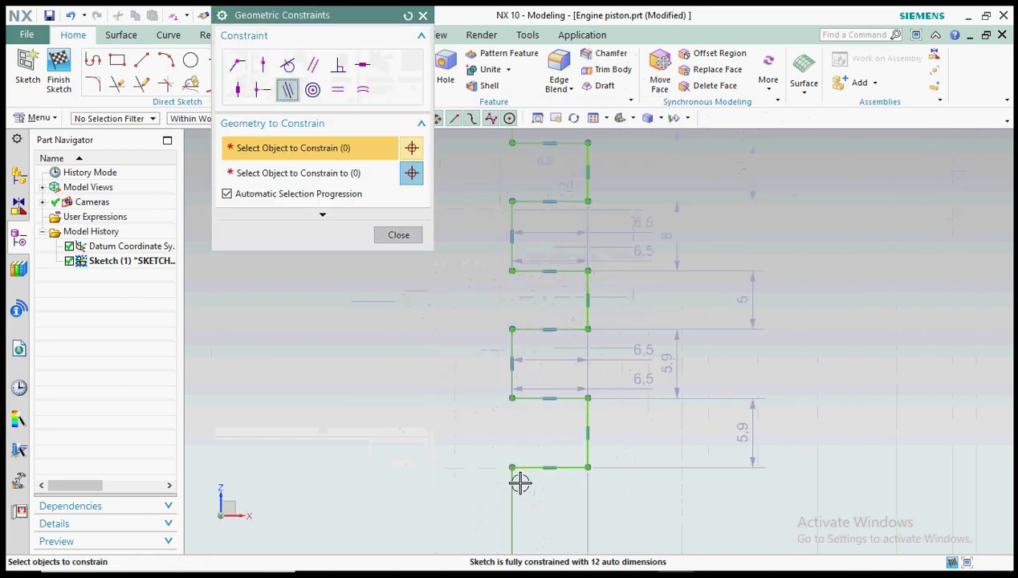
click(503, 399)
click(512, 273)
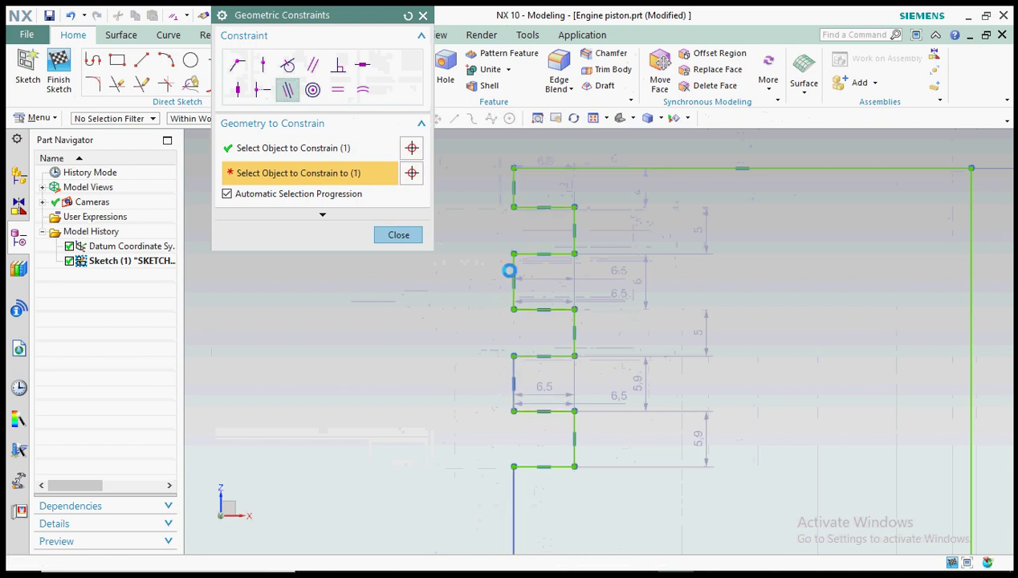
click(515, 200)
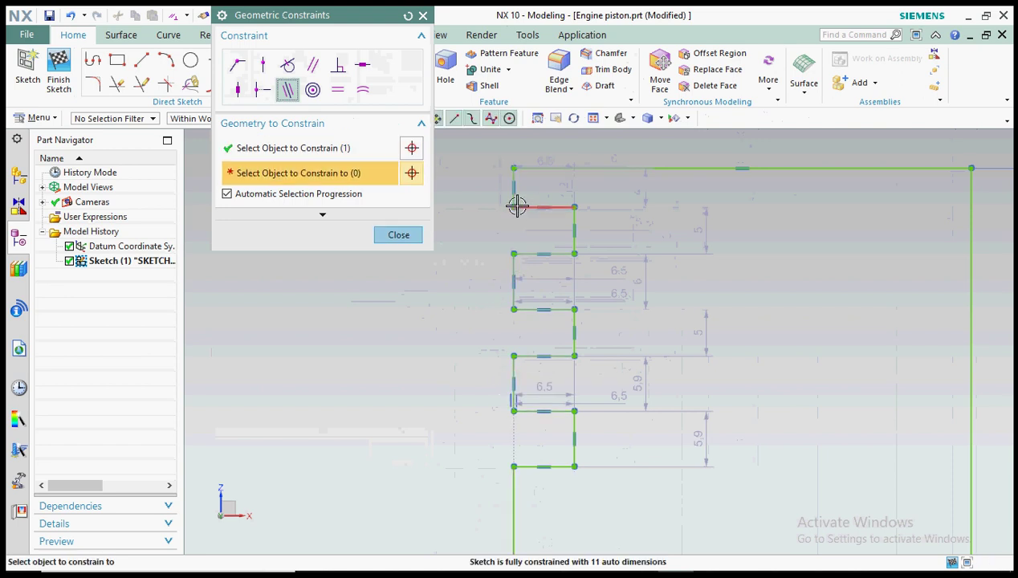
click(514, 377)
click(513, 374)
click(506, 271)
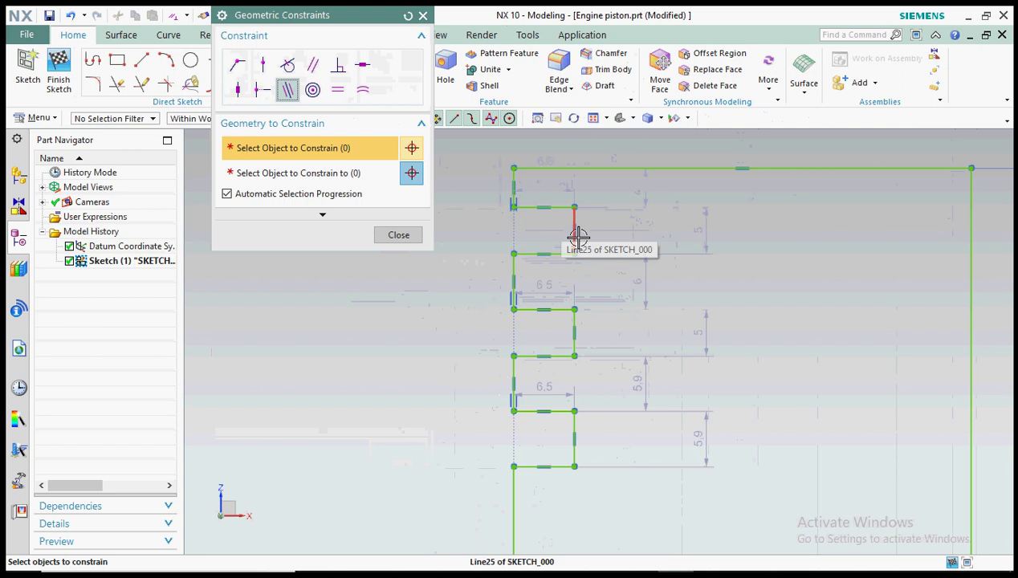
Step: Make the inner vertical edges of the lowest and middle grooves collinear
click(573, 428)
click(573, 327)
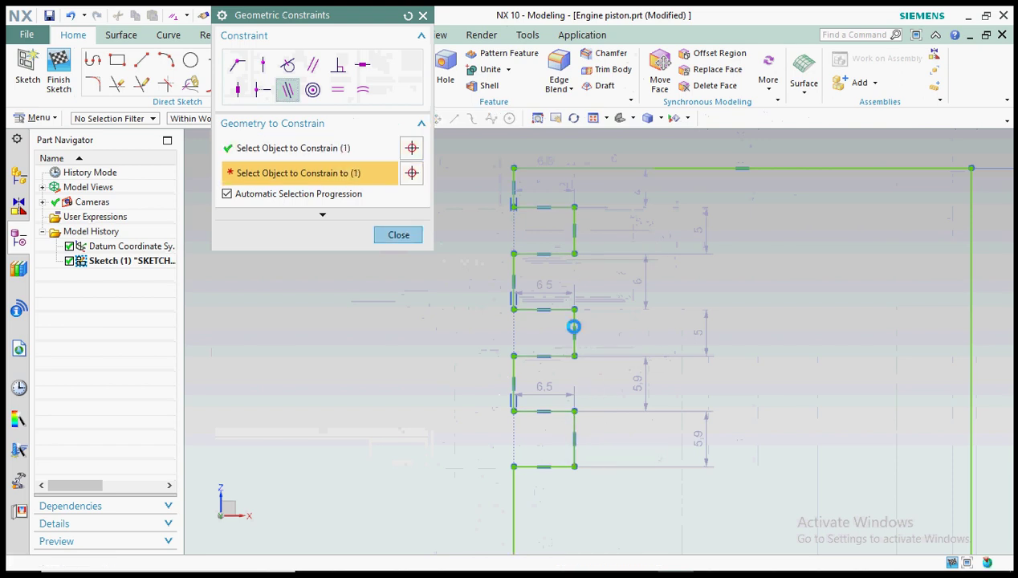
click(571, 313)
Step: Try to make the uppermost groove's inner edge collinear with the selected groove geometry
click(321, 148)
click(577, 329)
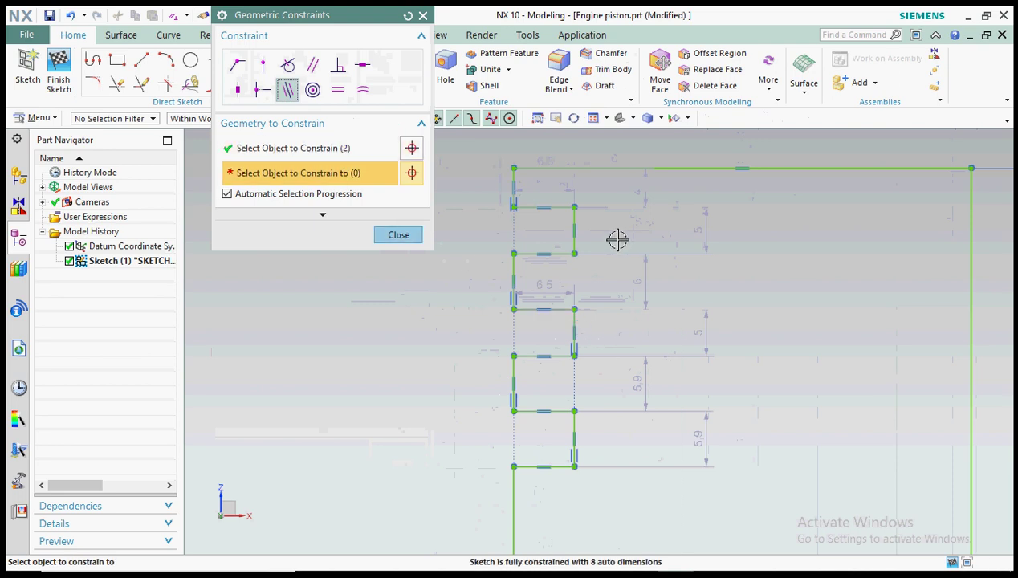
click(573, 235)
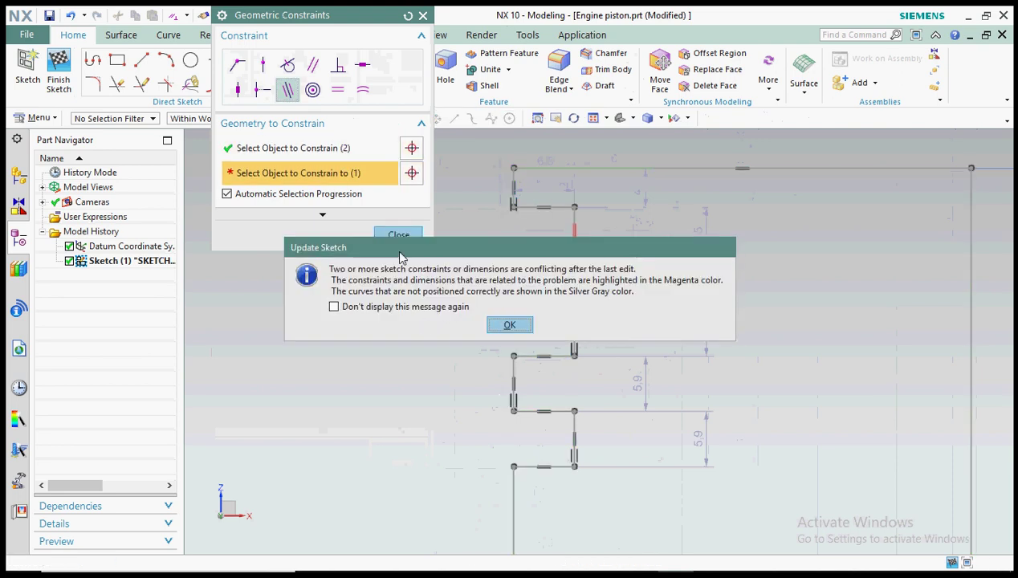
click(512, 325)
click(397, 235)
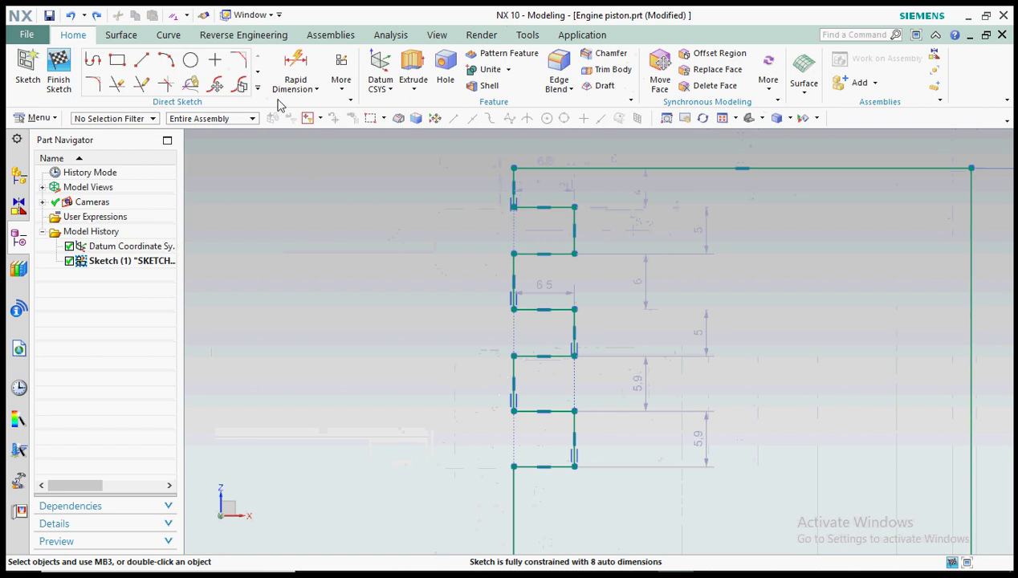
Step: Make the uppermost groove's inner vertical edge collinear with the middle groove's inner edge
click(338, 89)
click(520, 124)
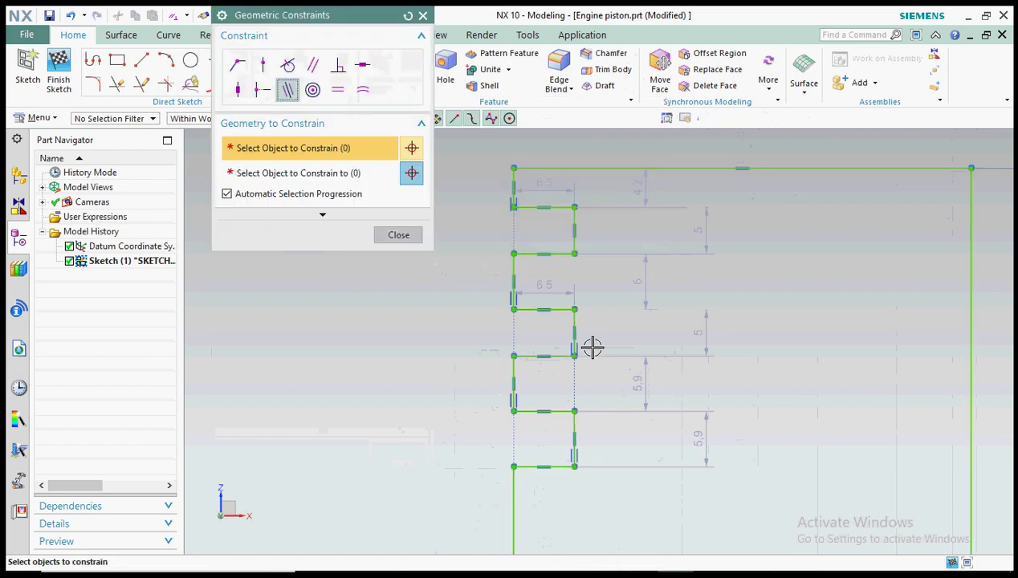
click(575, 317)
click(571, 284)
click(398, 235)
scroll(580, 275, down, 3)
scroll(630, 325, up, 2)
scroll(530, 291, down, 3)
scroll(593, 327, up, 2)
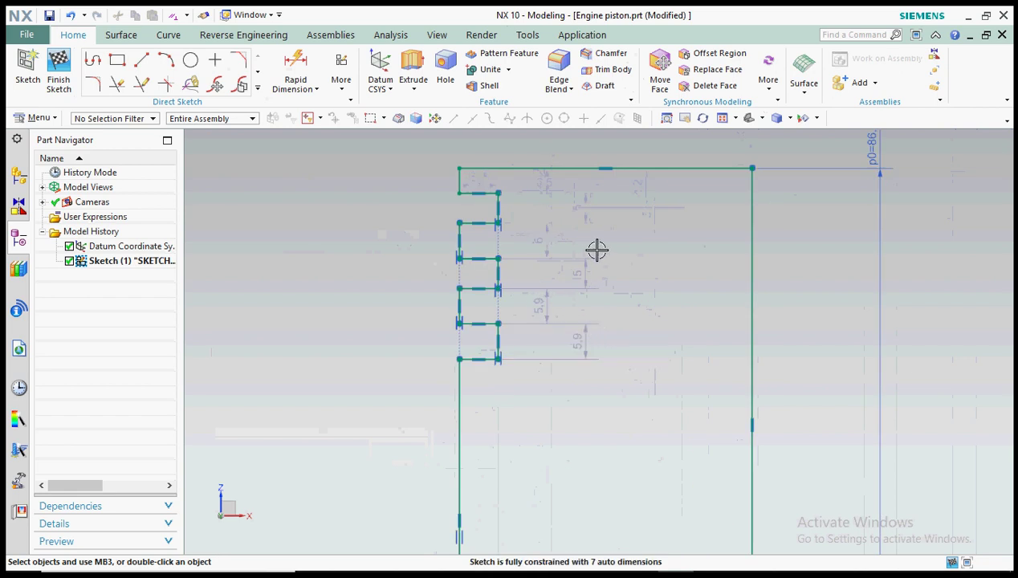
scroll(578, 213, down, 2)
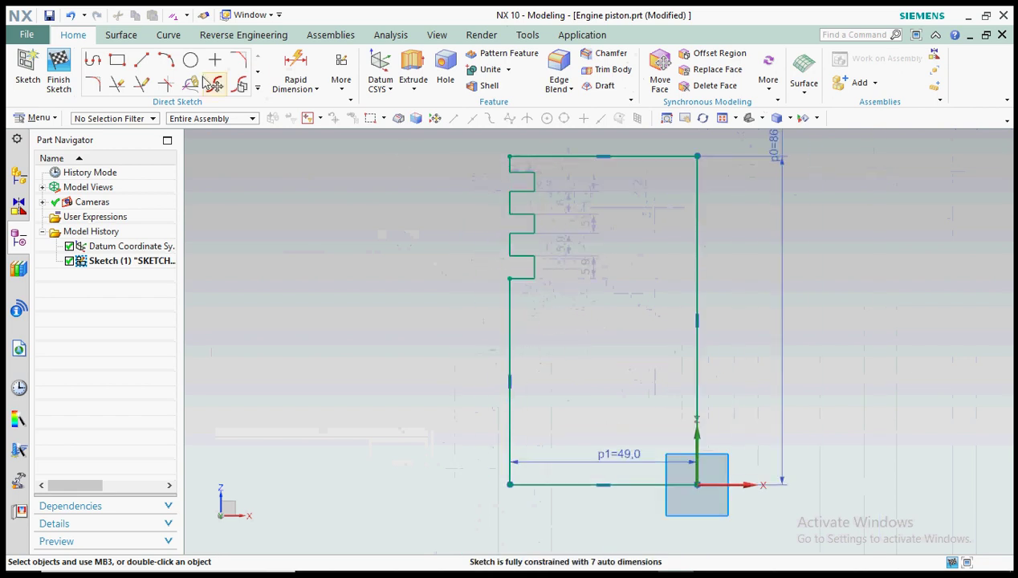
Step: Dimension the horizontal distance between the uppermost groove's inner edge and the vertical centre line as 90 mm
scroll(513, 217, down, 1)
scroll(561, 233, up, 2)
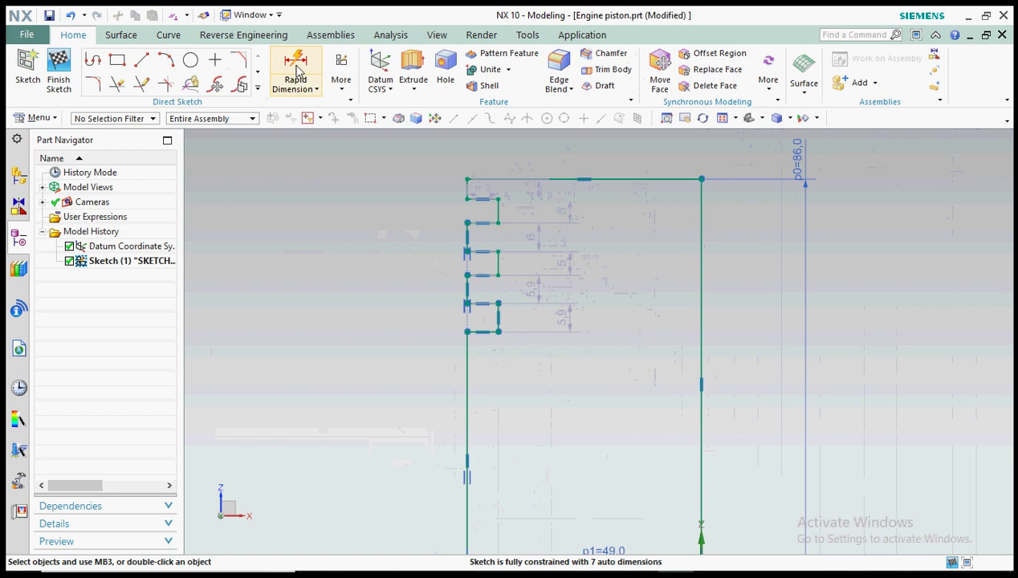
click(709, 241)
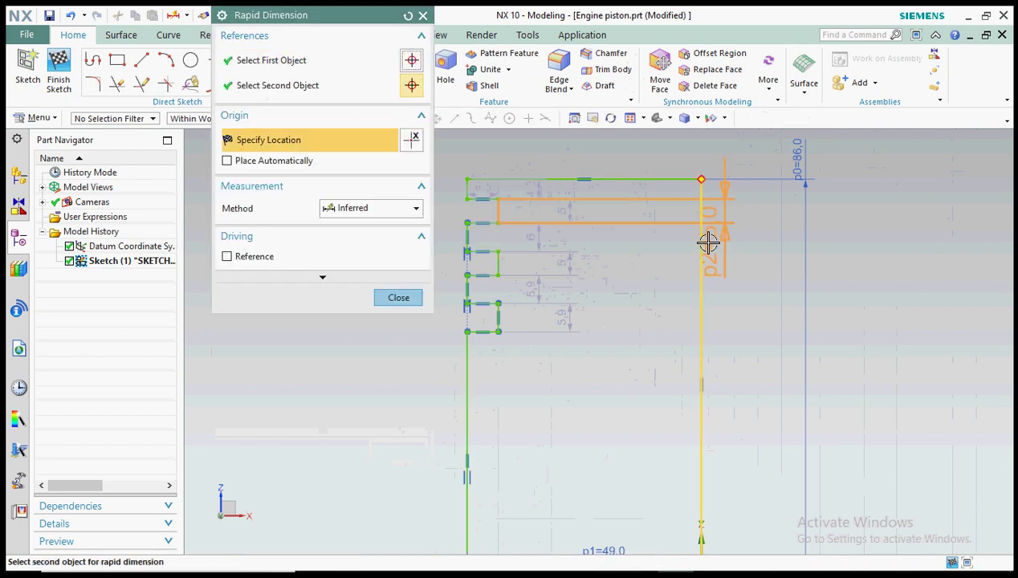
click(499, 211)
click(577, 145)
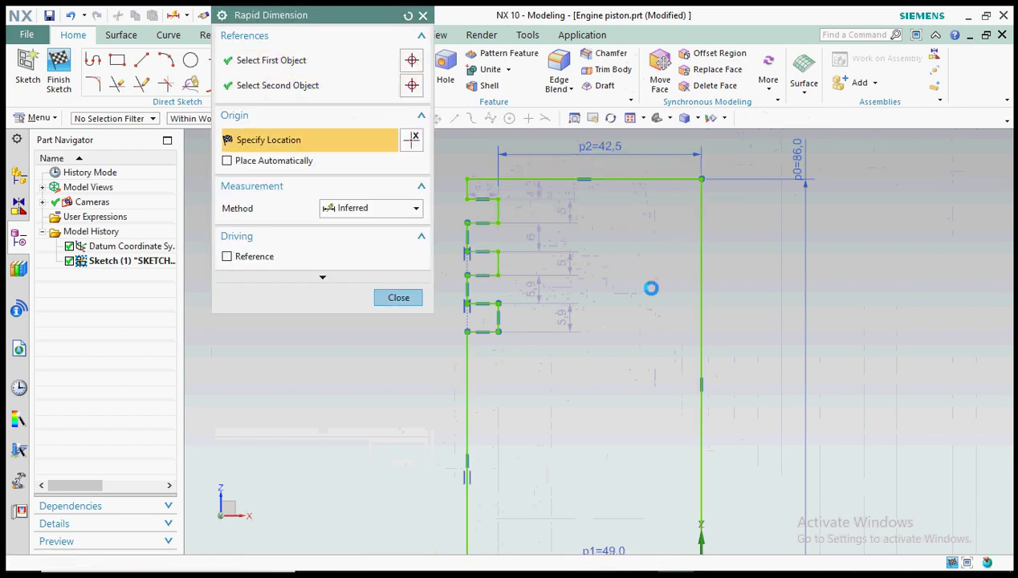
text(90)
key(Return)
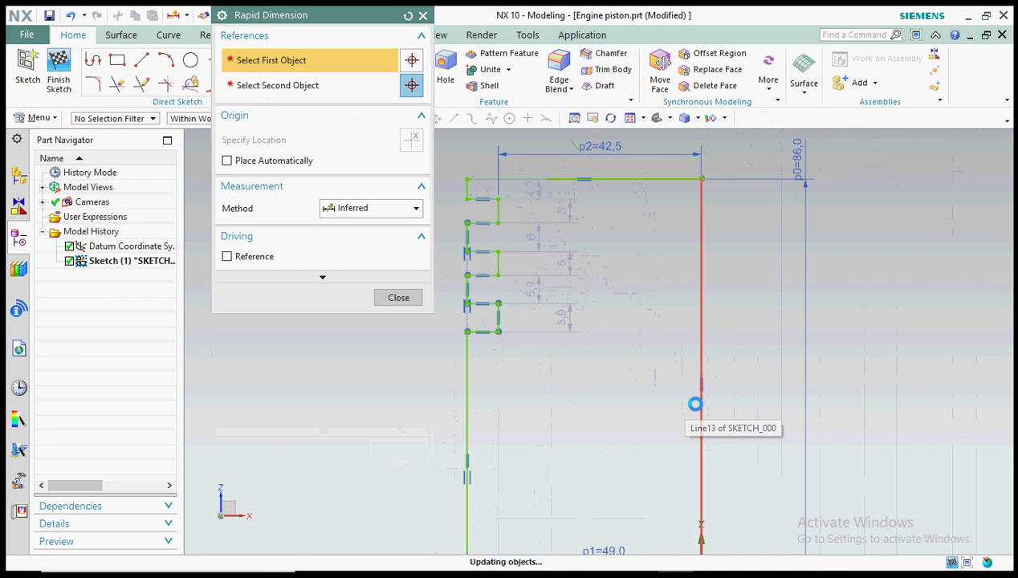
scroll(550, 343, down, 5)
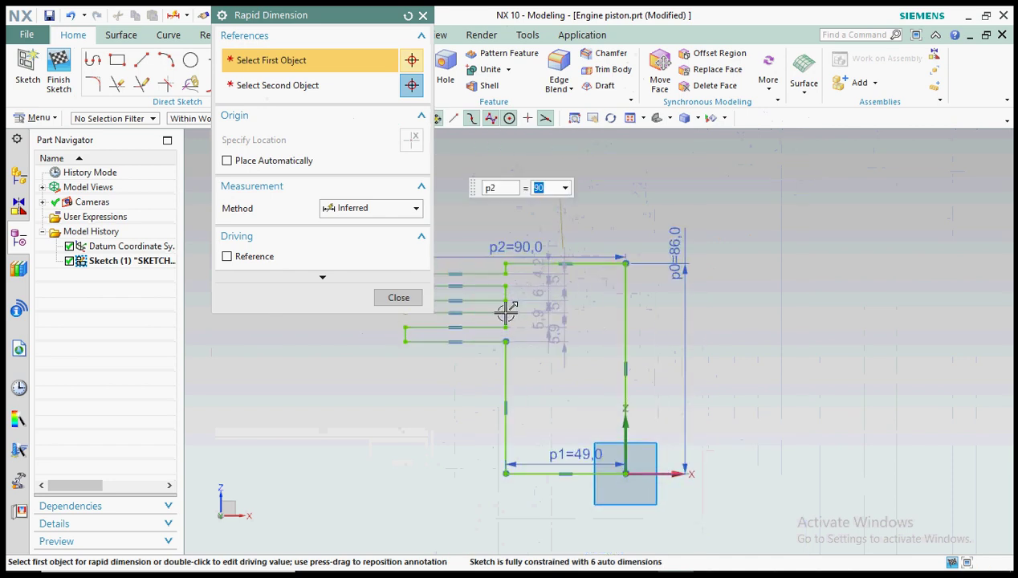
Step: Set the distance from the grooves' inner edges to the vertical centre line to 45 mm
click(399, 298)
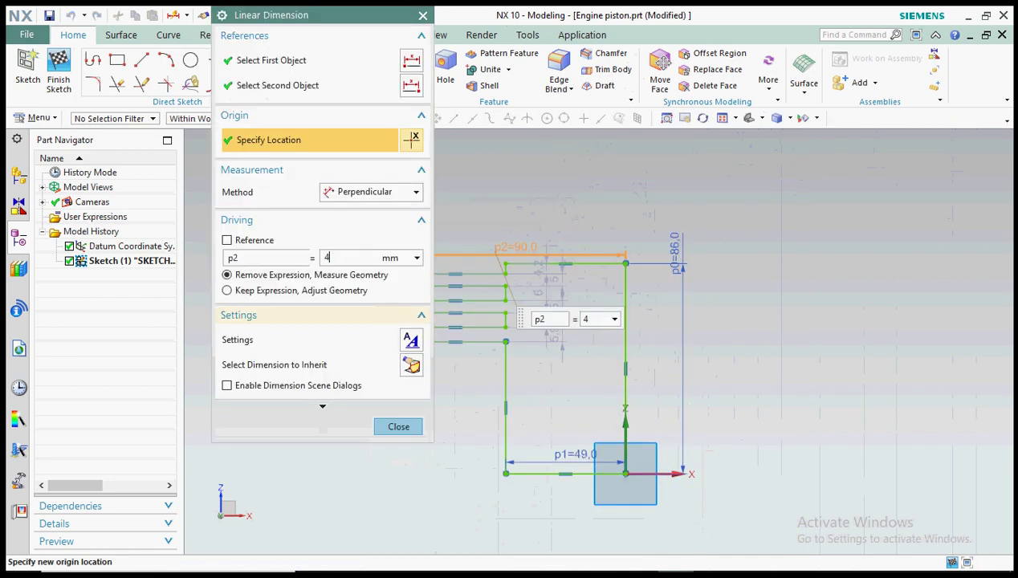
key(Return)
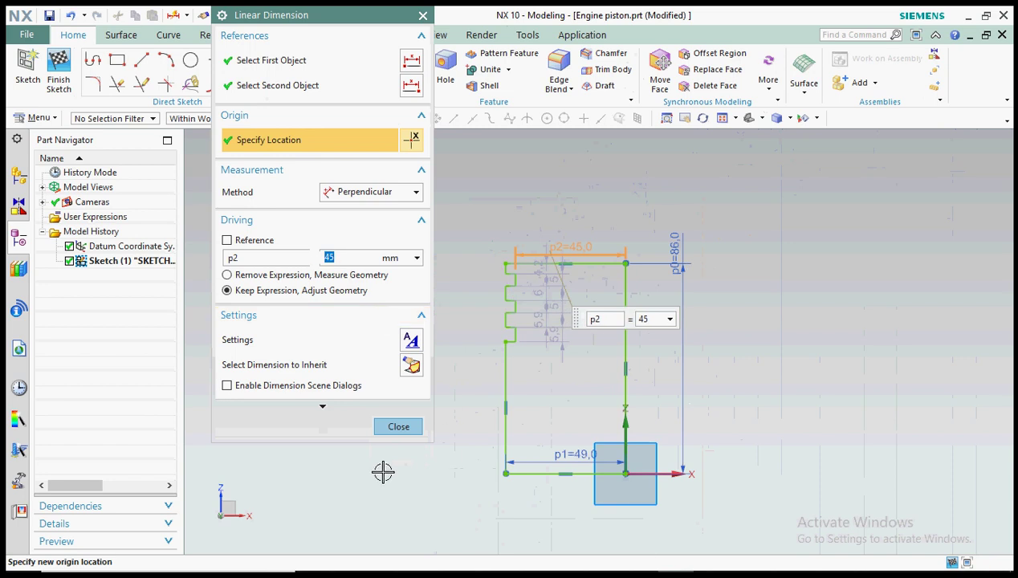
middle_click(485, 370)
scroll(479, 223, up, 3)
Step: Reposition the 86 mm overall height dimension beyond the grooved outer side of the profile
scroll(583, 241, down, 3)
scroll(542, 311, up, 1)
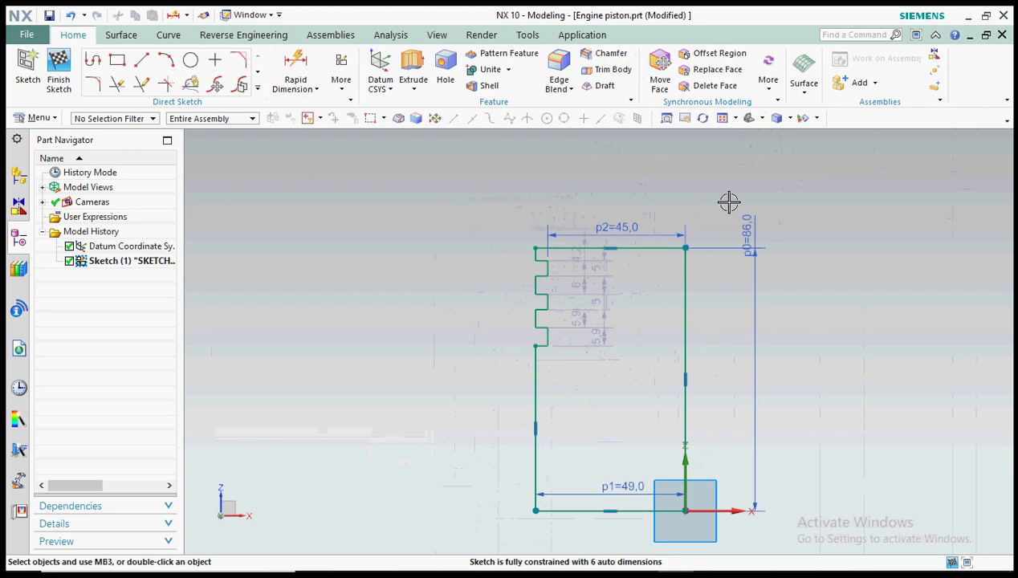
drag(749, 229, 329, 331)
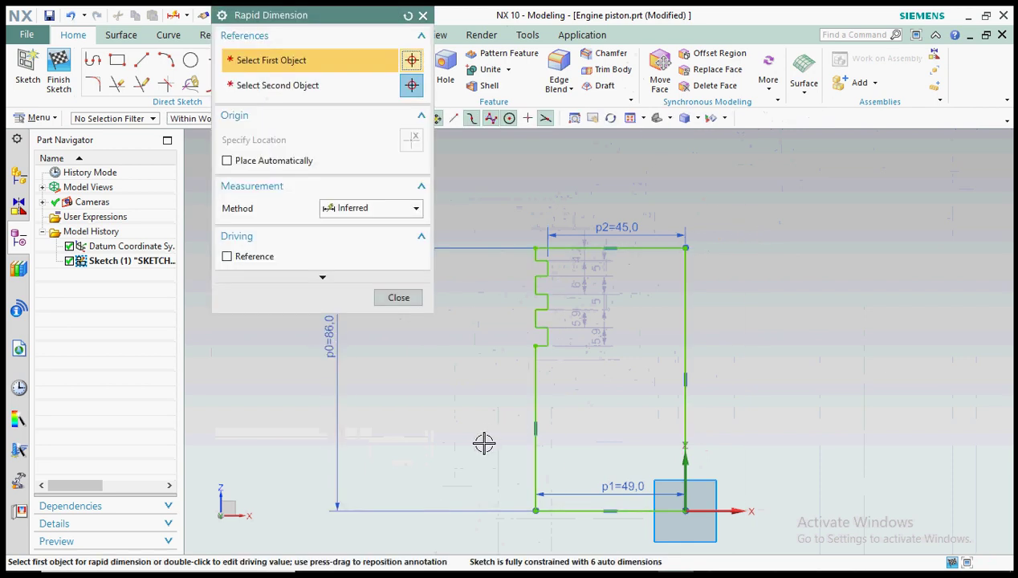
Step: Dimension the outer vertical line below the lowest groove as 66 mm
scroll(507, 396, up, 3)
click(549, 498)
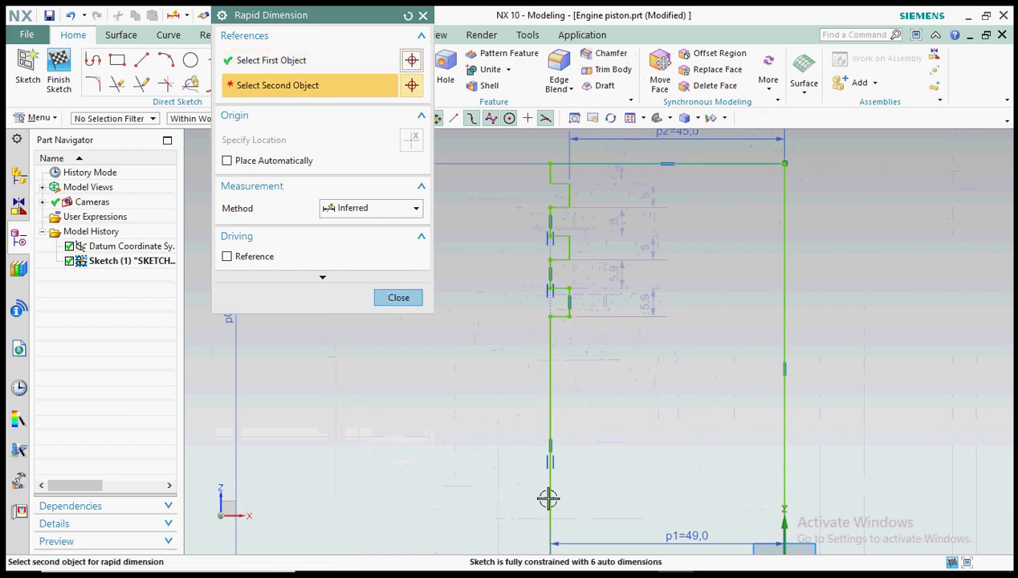
scroll(600, 404, down, 2)
click(594, 470)
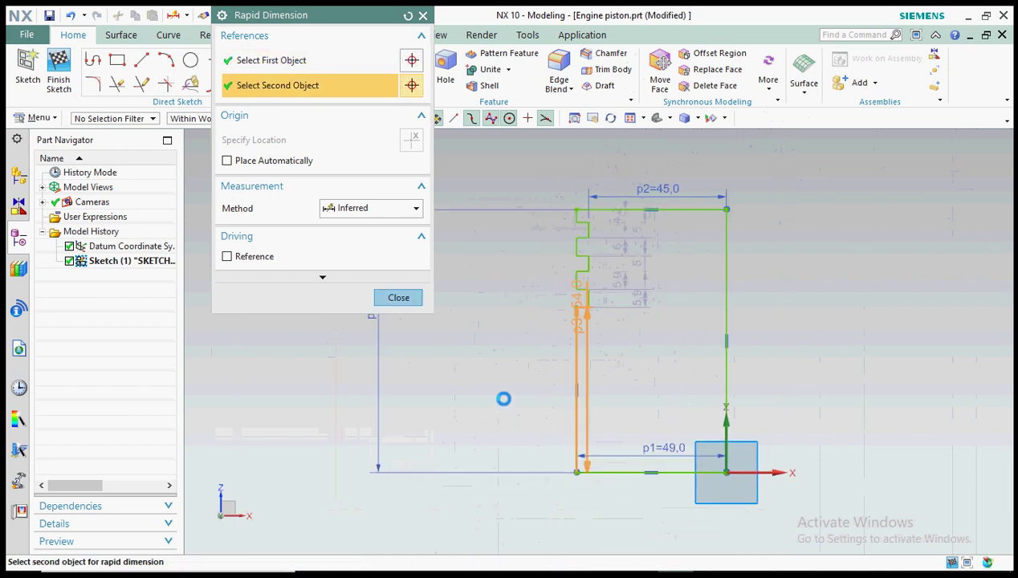
click(530, 376)
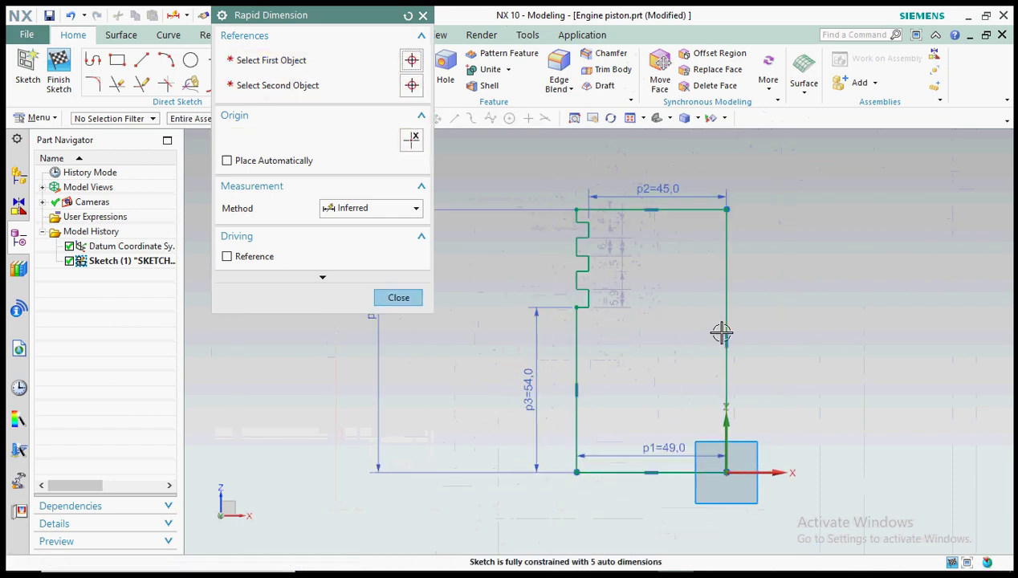
text(66)
key(Return)
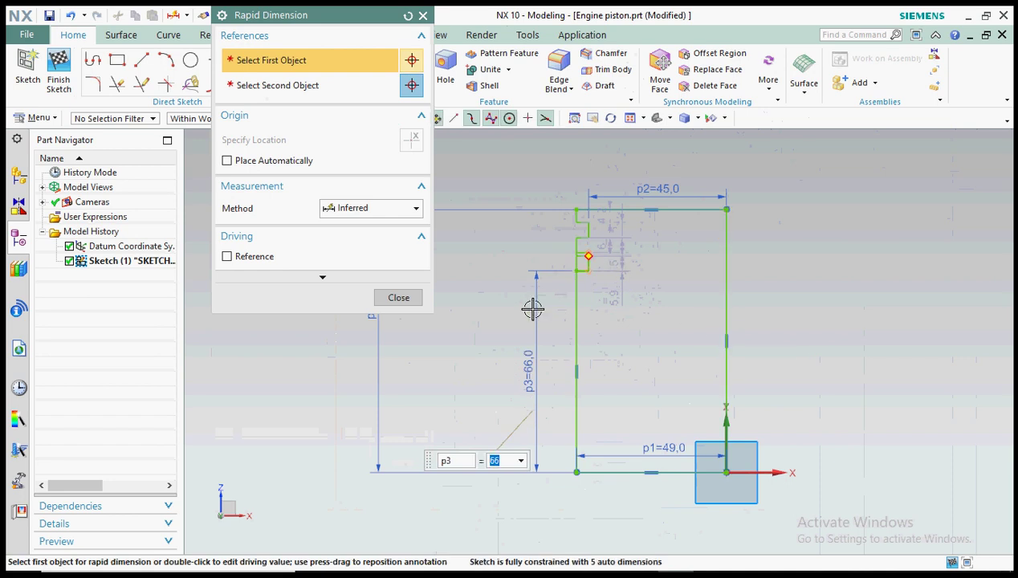
click(398, 297)
Step: Try to separate the overlapping ring groove edges by shifting their horizontal lines along the profile
scroll(568, 234, down, 5)
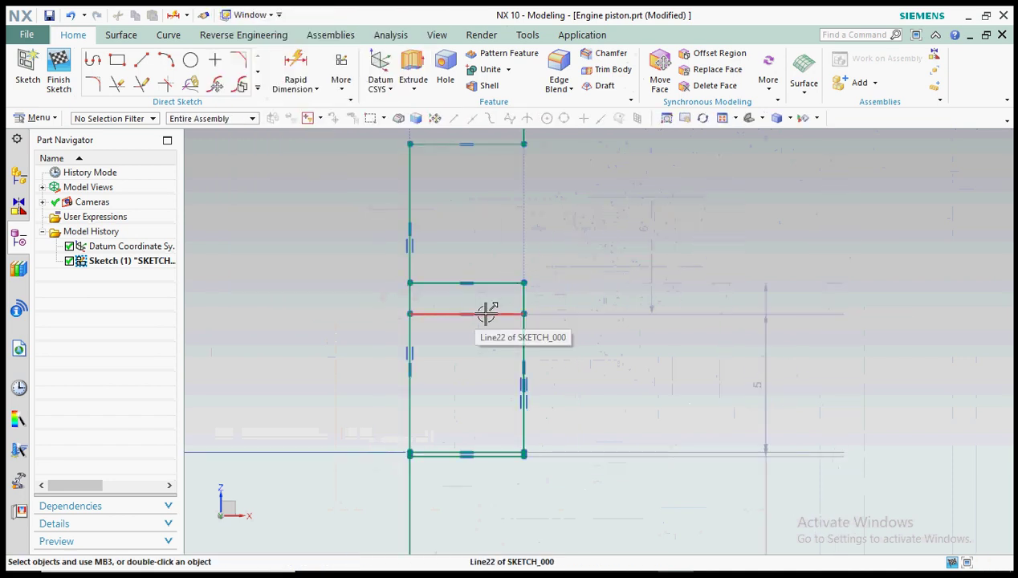
drag(491, 212, 492, 217)
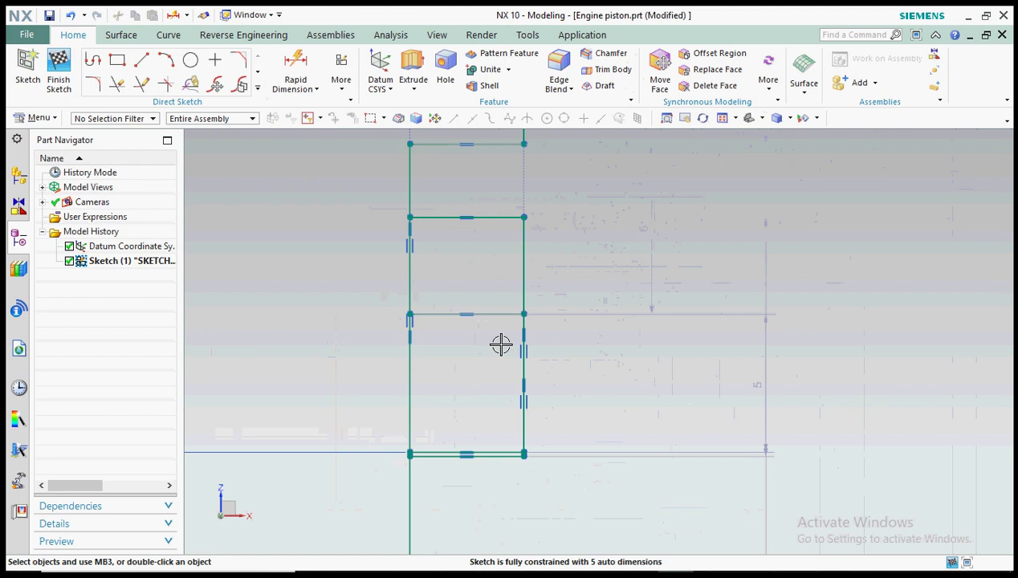
drag(489, 320, 494, 251)
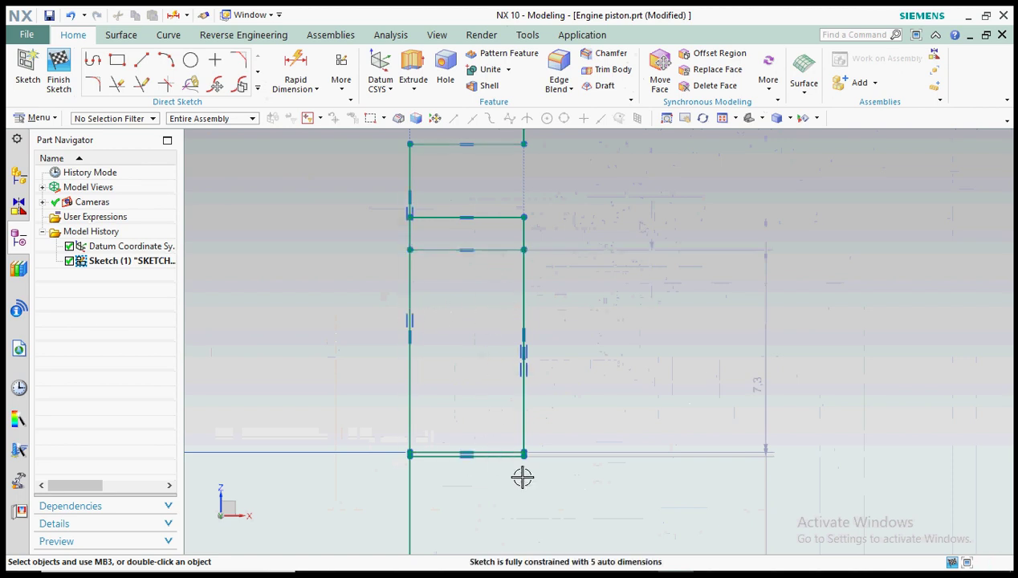
drag(498, 383, 496, 361)
scroll(572, 344, down, 4)
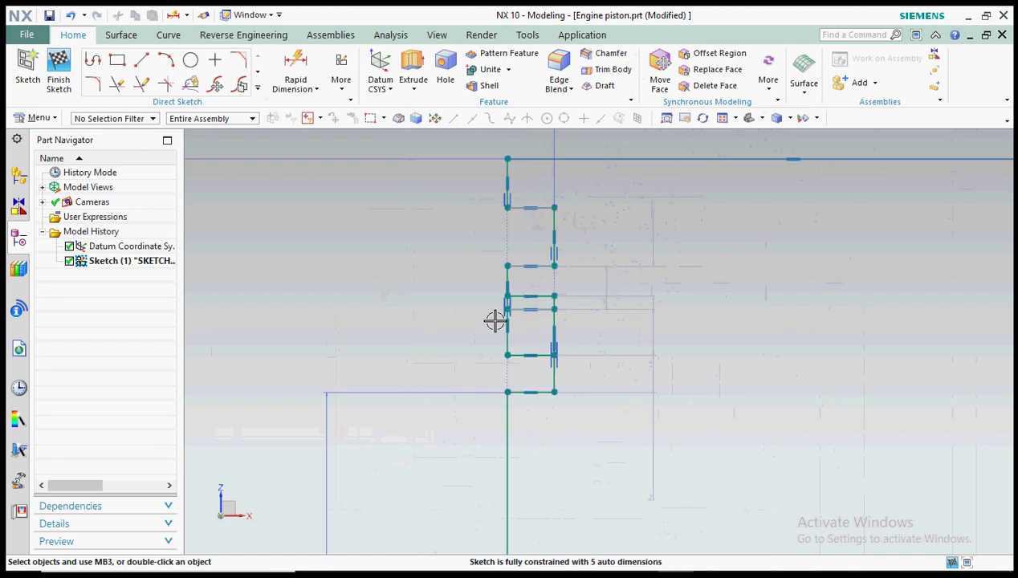
scroll(516, 273, up, 3)
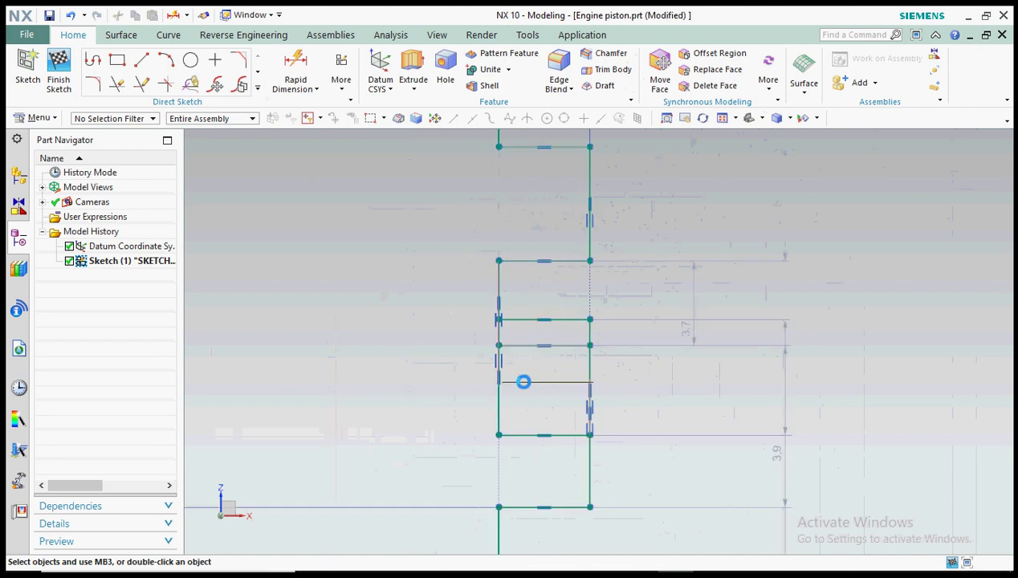
drag(527, 320, 520, 302)
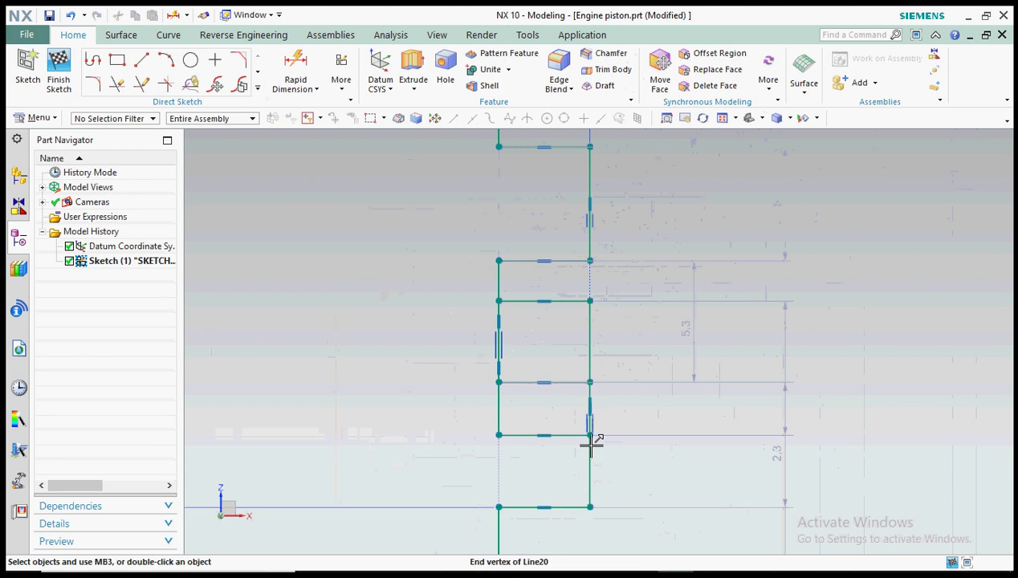
scroll(603, 405, up, 4)
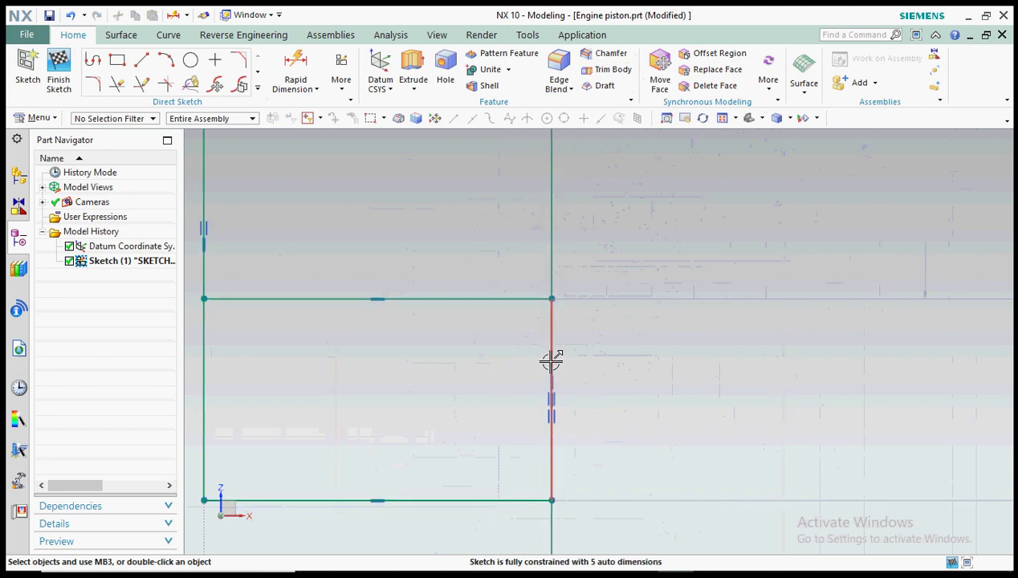
scroll(513, 306, down, 3)
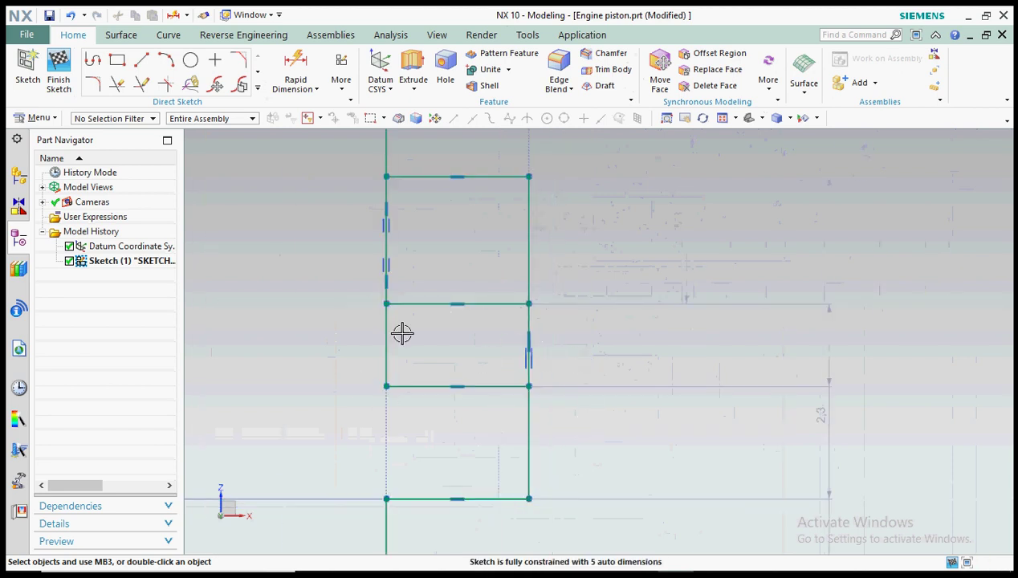
drag(415, 386, 422, 414)
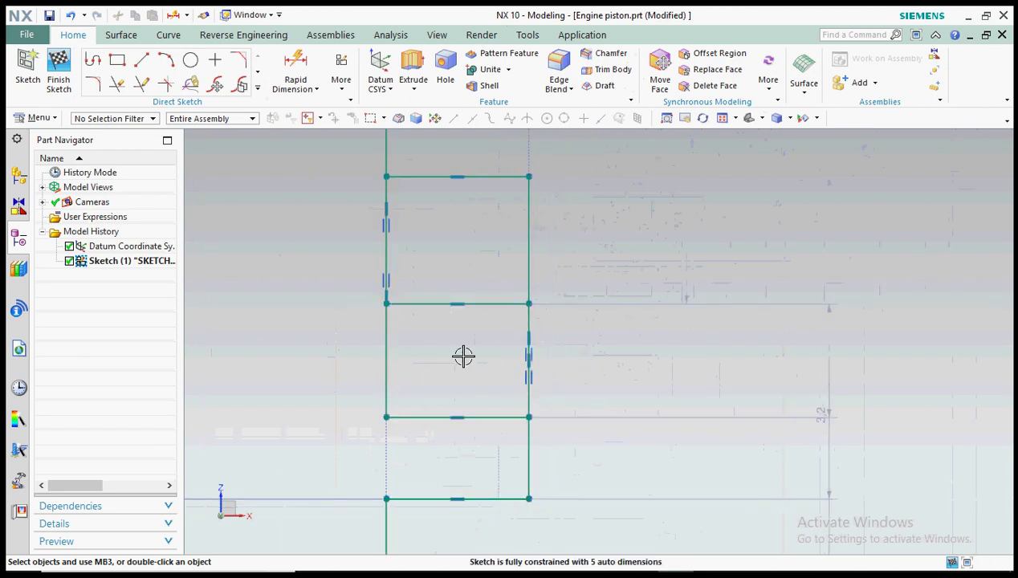
scroll(463, 358, down, 3)
scroll(451, 324, up, 2)
Step: Undo the groove edge moves and the 66 mm value on the outer line below the lowest groove
key(ctrl+z)
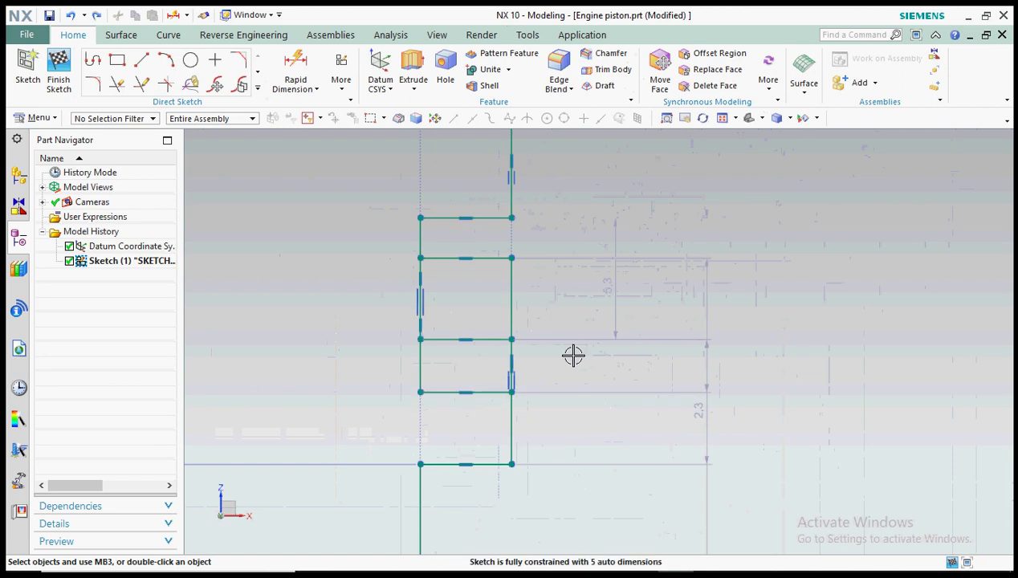
key(ctrl+z)
key(ctrl+z)
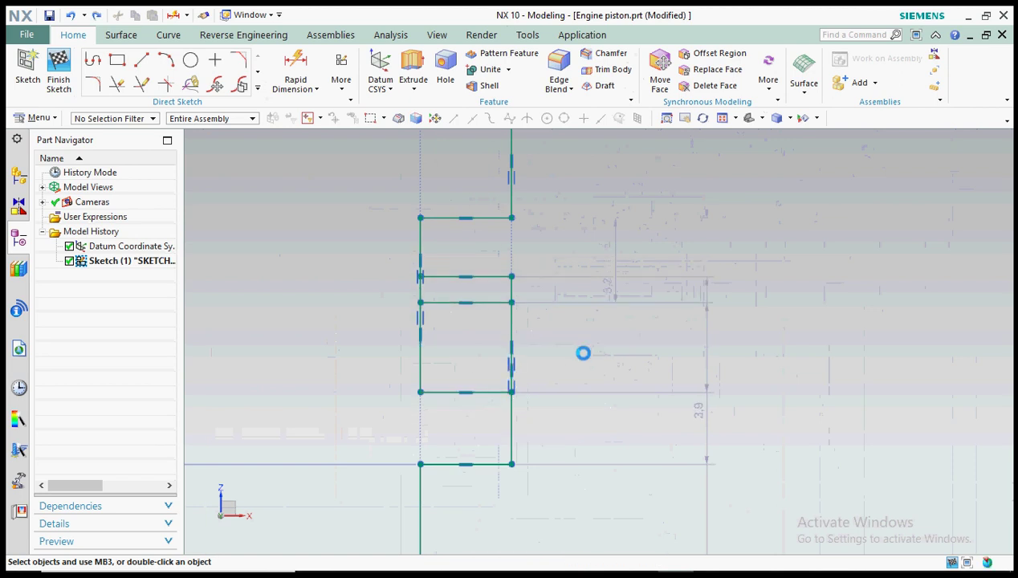
key(ctrl+z)
key(ctrl+z)
key(ctrl+z)
key(ctrl+z)
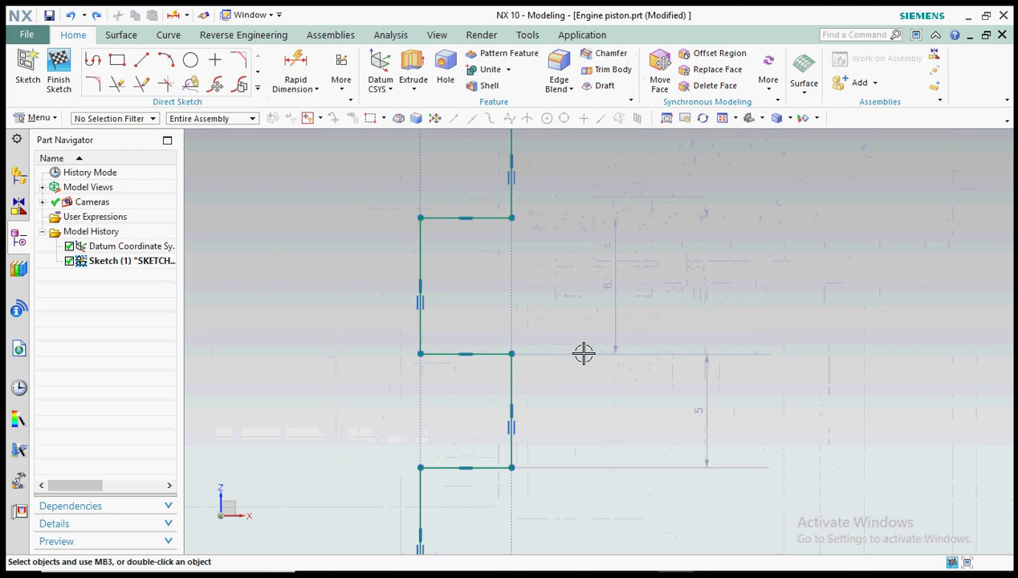
Step: Move the lower edge of the uppermost groove upward to make the groove narrower
scroll(532, 319, down, 4)
scroll(549, 344, down, 2)
scroll(511, 443, up, 3)
scroll(520, 410, down, 3)
scroll(515, 404, up, 5)
scroll(575, 382, down, 2)
scroll(607, 273, up, 3)
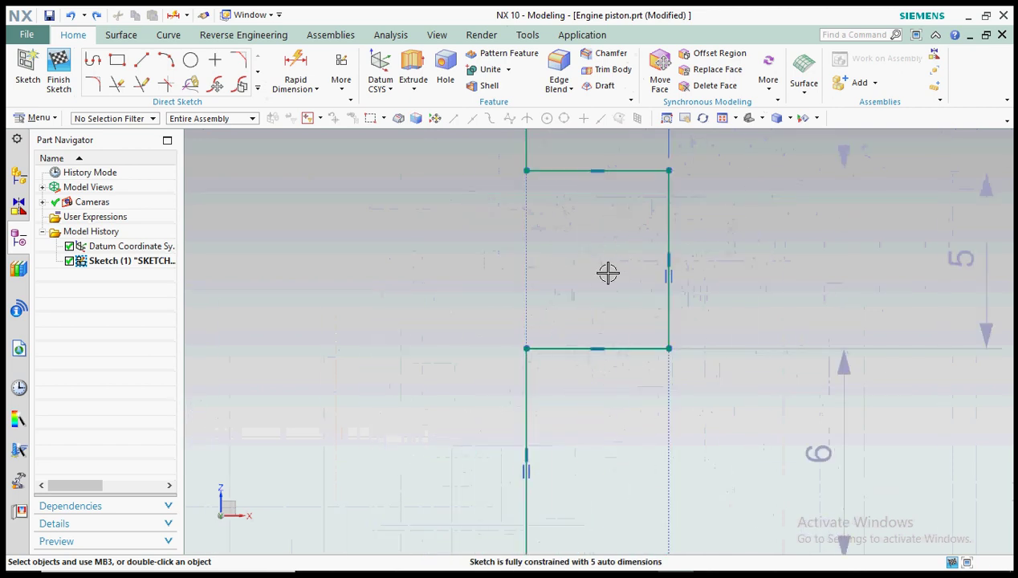
drag(629, 346, 613, 270)
scroll(624, 403, down, 4)
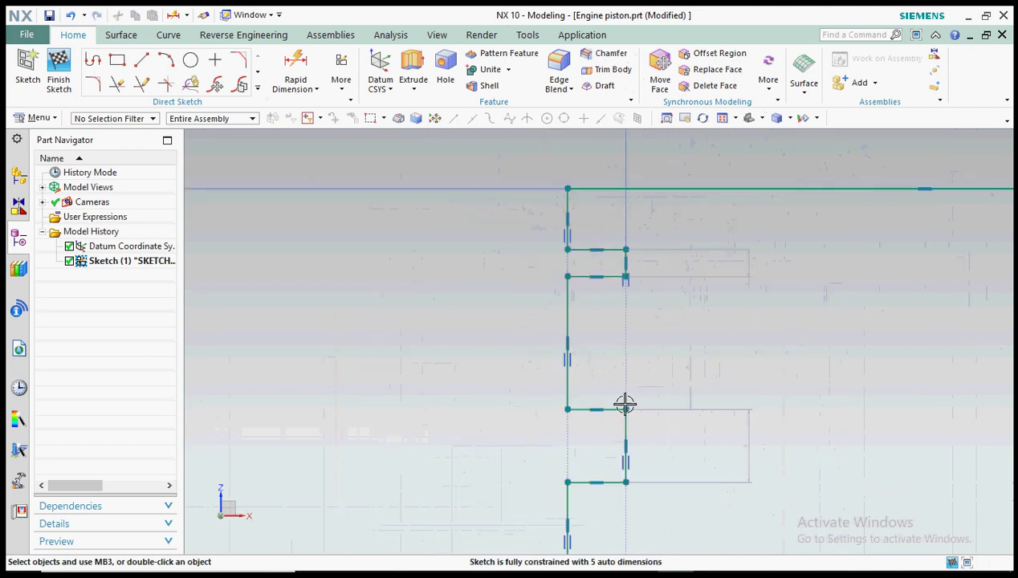
Step: Shift the middle groove's upper and lower edges upward, freeing space above the lowest groove
scroll(606, 405, up, 1)
drag(607, 407, 597, 282)
scroll(588, 348, down, 3)
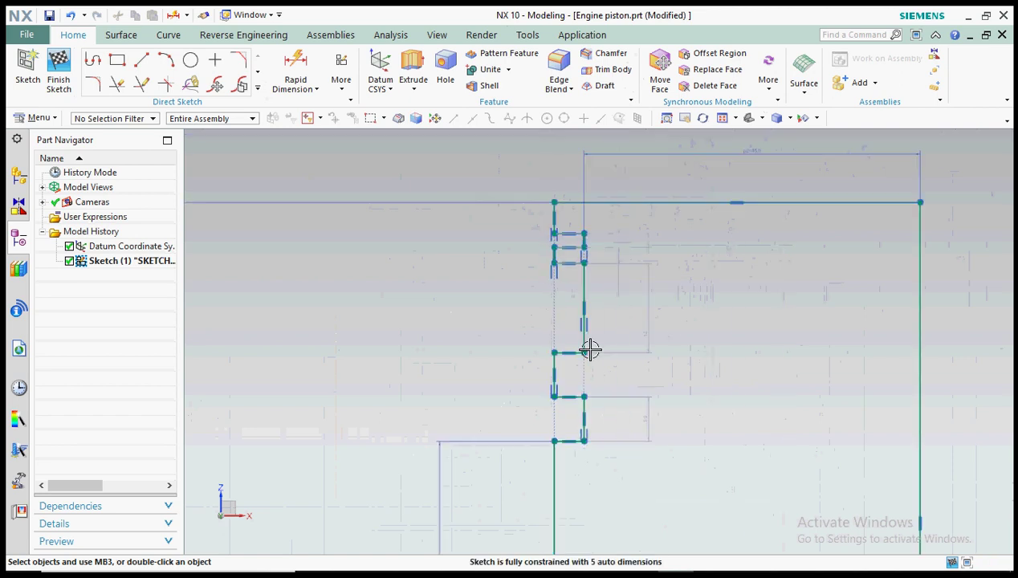
scroll(549, 354, up, 3)
drag(543, 218, 543, 180)
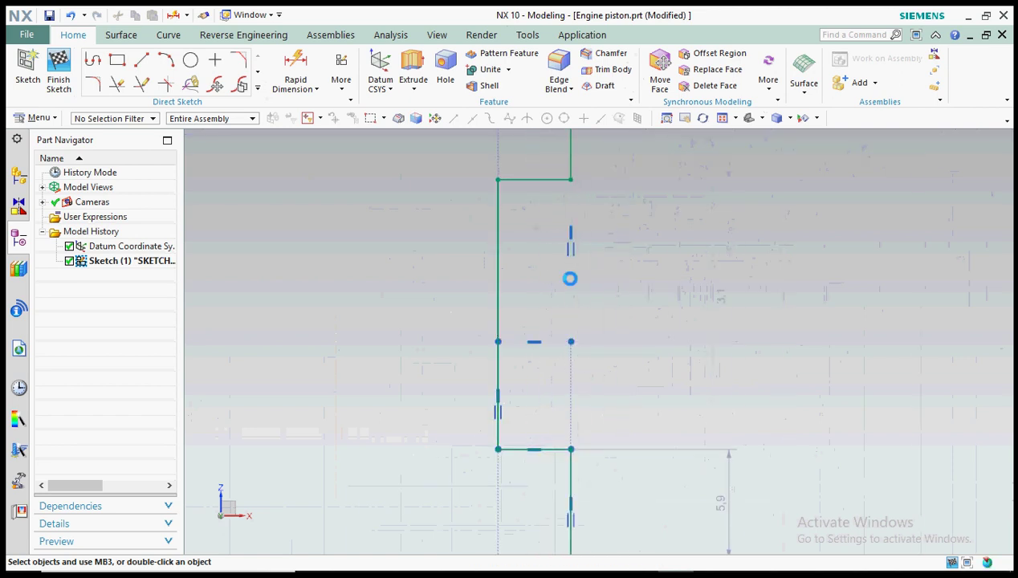
scroll(606, 357, down, 4)
scroll(597, 370, up, 3)
scroll(459, 457, down, 4)
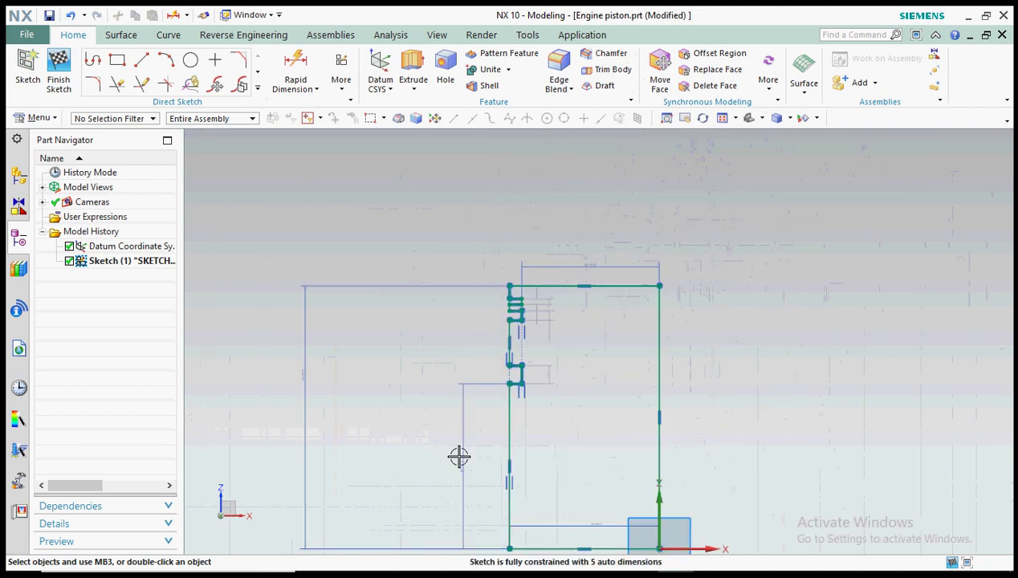
Step: Set the length of the outer vertical line below the lowest groove to 66 mm
scroll(470, 446, up, 2)
click(470, 445)
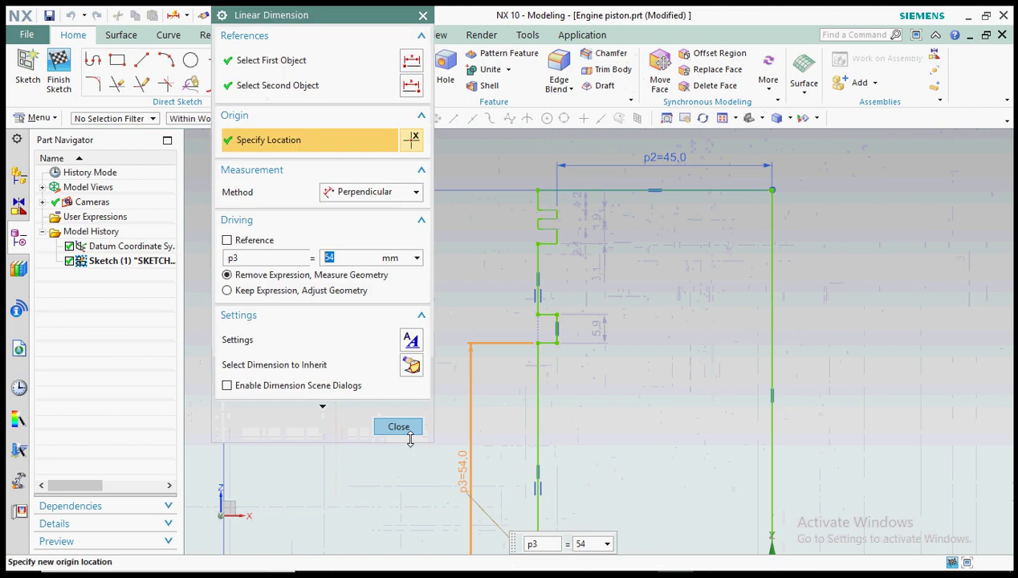
key(Return)
click(378, 426)
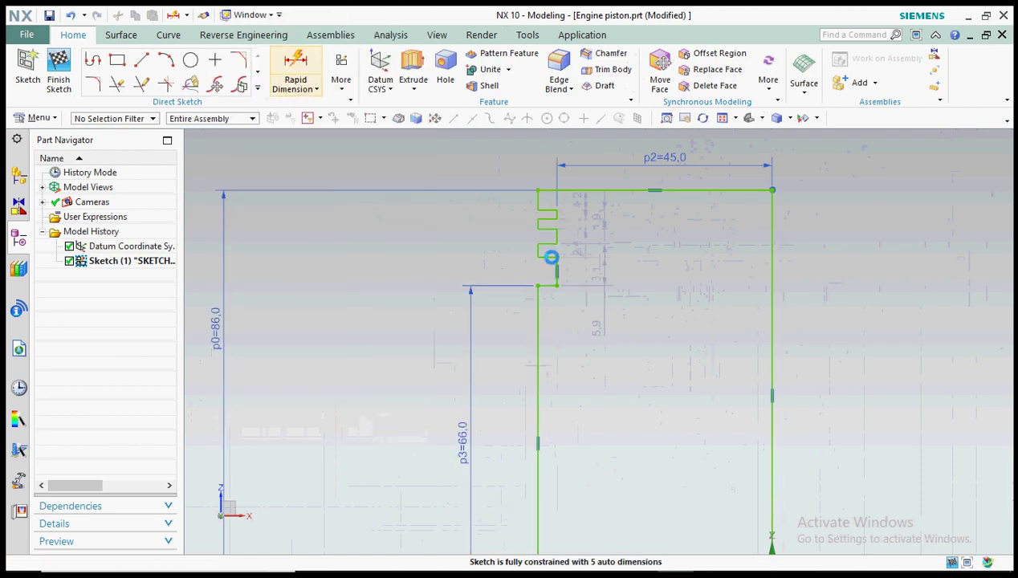
Step: Dimension the height from the profile's base to the lowest groove's upper edge as 69 mm
key(d)
scroll(552, 259, up, 3)
click(520, 257)
scroll(630, 236, down, 5)
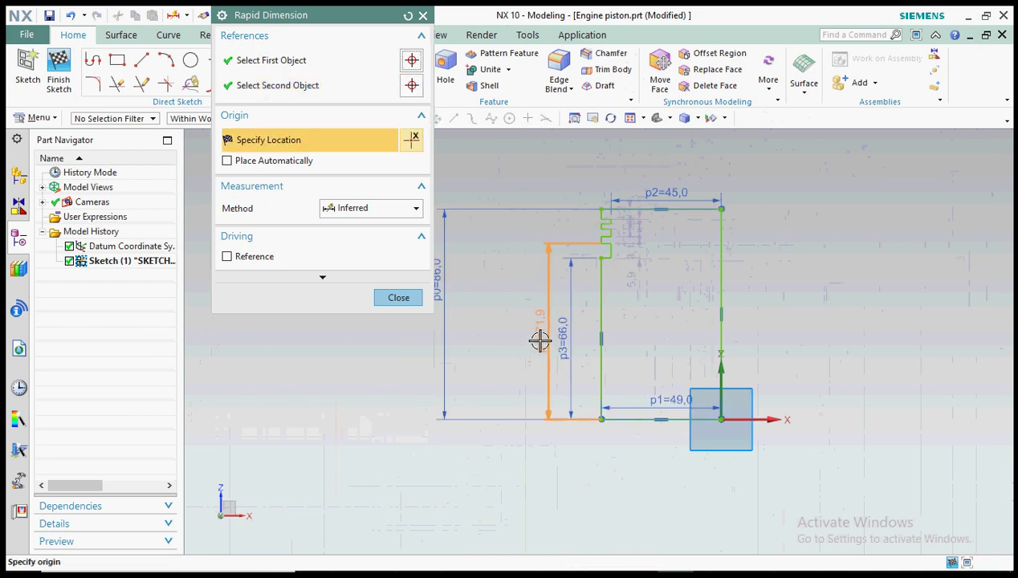
click(539, 340)
text(69)
key(Return)
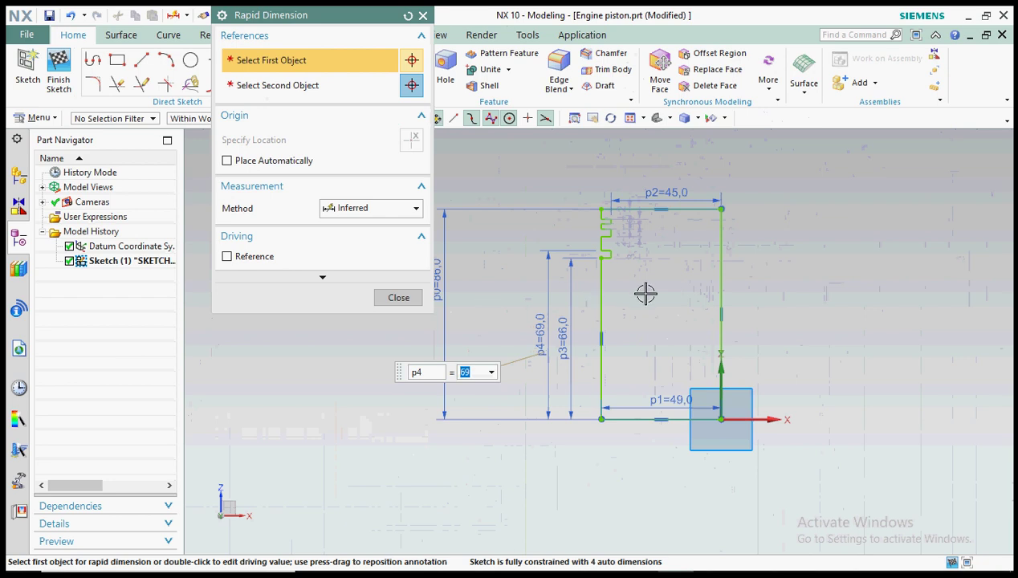
scroll(610, 244, up, 4)
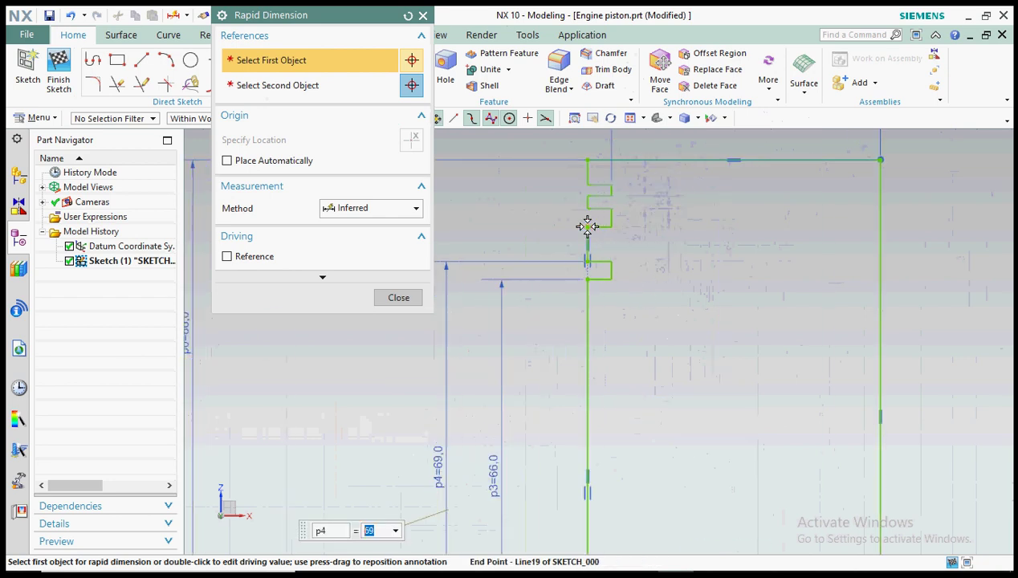
Step: Dimension the height from the profile's base to the middle groove's lower edge as 72 mm
click(587, 226)
scroll(653, 264, down, 3)
scroll(659, 350, up, 2)
scroll(657, 405, down, 2)
scroll(639, 399, up, 1)
click(627, 401)
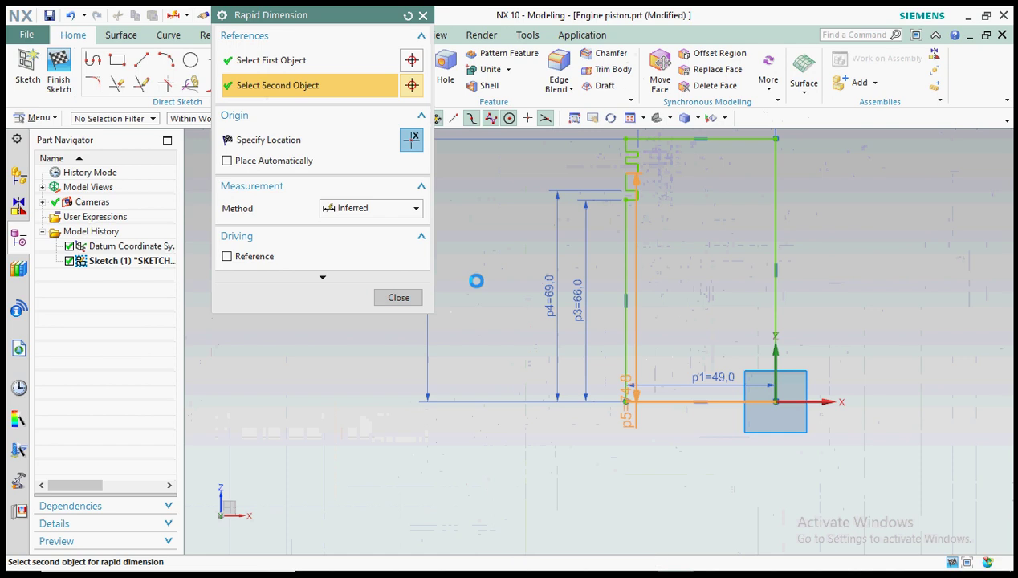
click(521, 329)
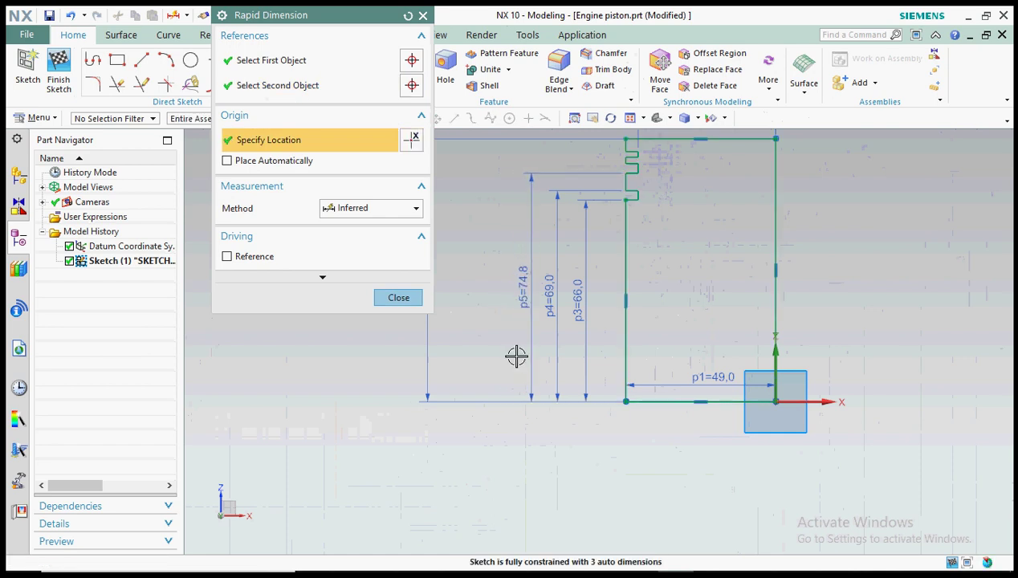
text(72)
key(Return)
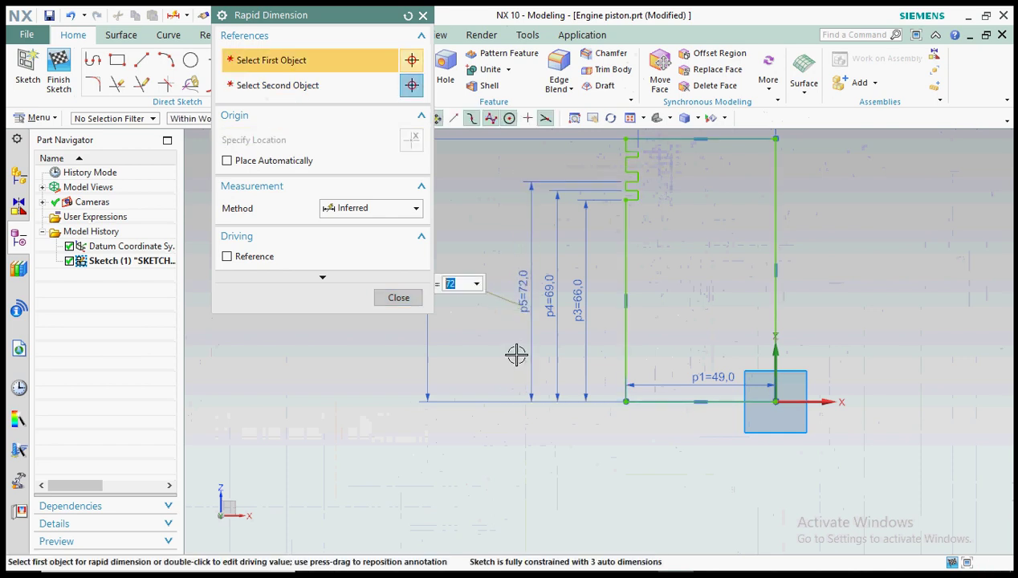
Step: Dimension the height from the profile's base to the middle groove's upper edge as 74 mm
scroll(600, 155, up, 3)
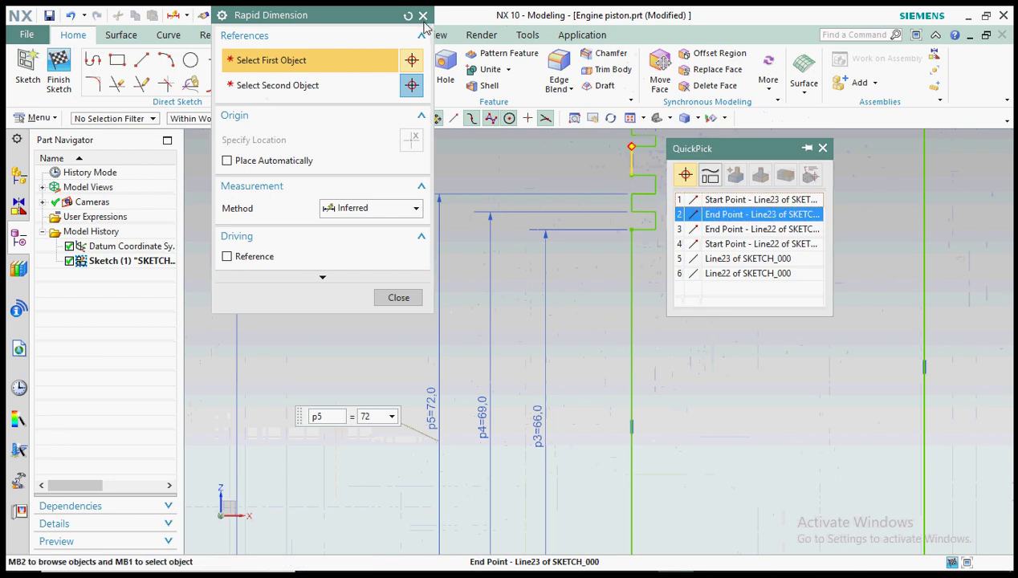
click(723, 196)
scroll(689, 164, down, 6)
scroll(665, 326, up, 4)
click(675, 218)
scroll(689, 366, down, 4)
scroll(627, 229, up, 3)
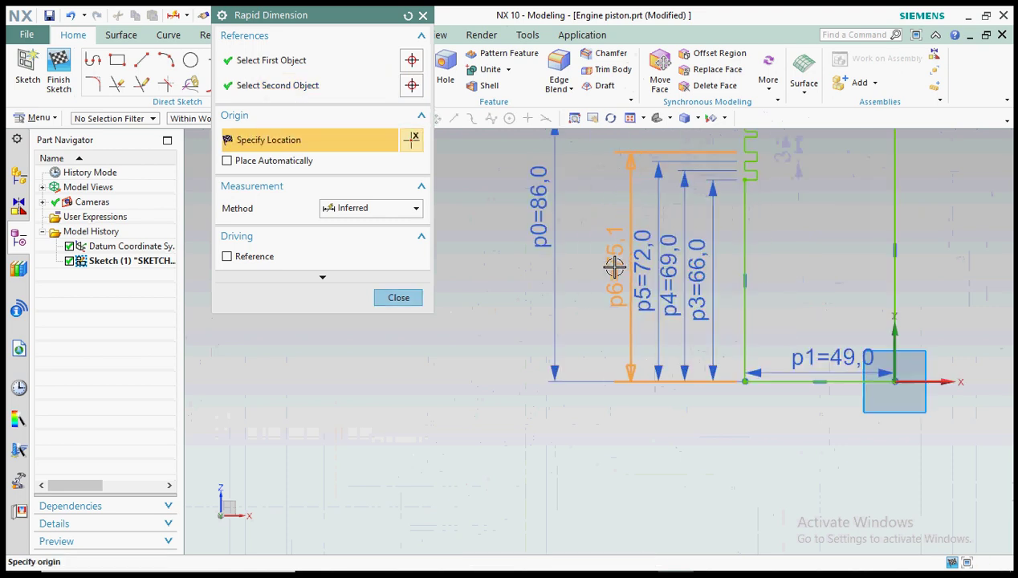
click(618, 286)
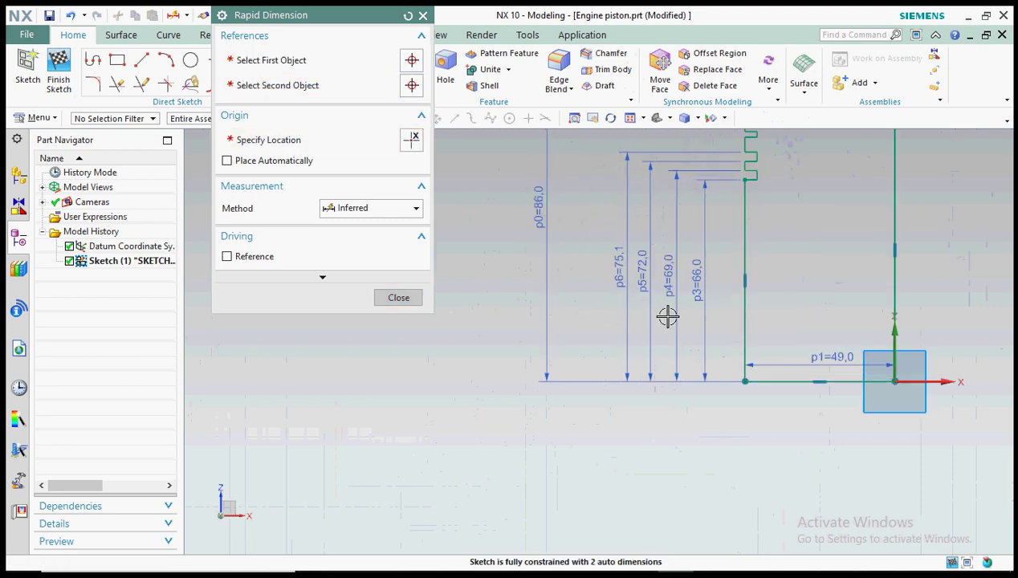
text(74)
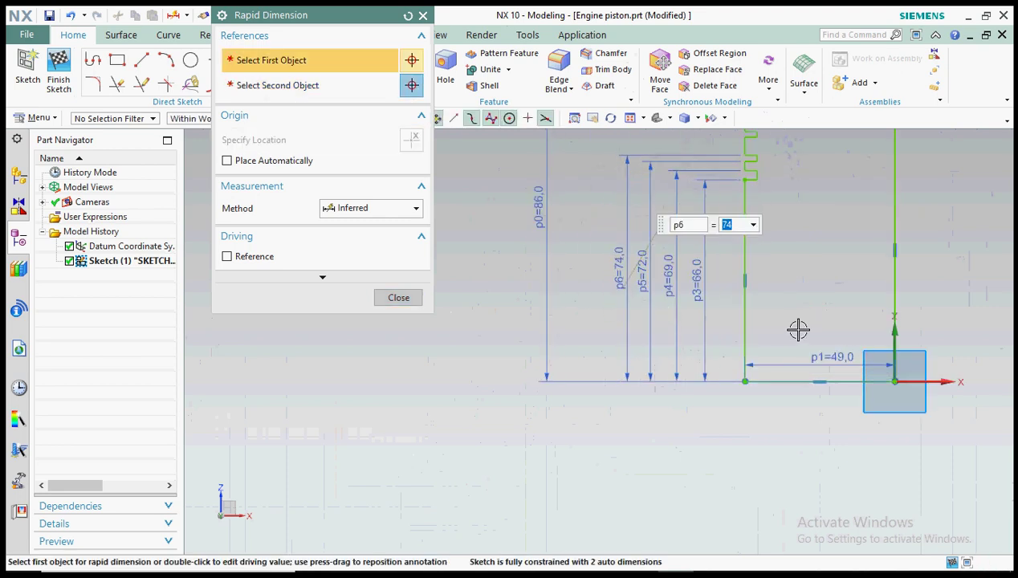
key(Return)
Step: Dimension the height from the profile's base to the uppermost groove's lower edge as 77 mm
scroll(771, 191, up, 2)
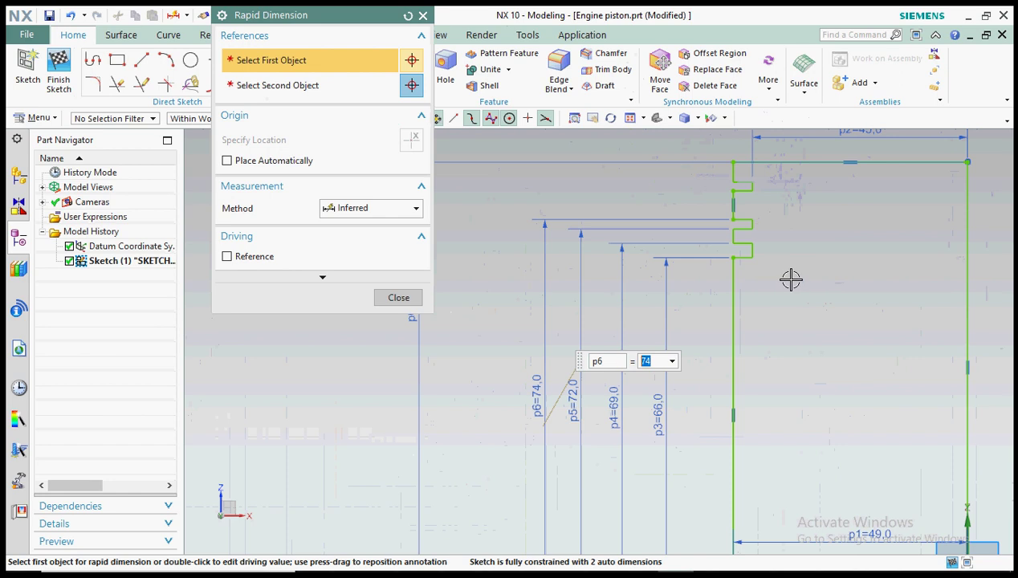
scroll(761, 208, down, 2)
scroll(744, 232, up, 4)
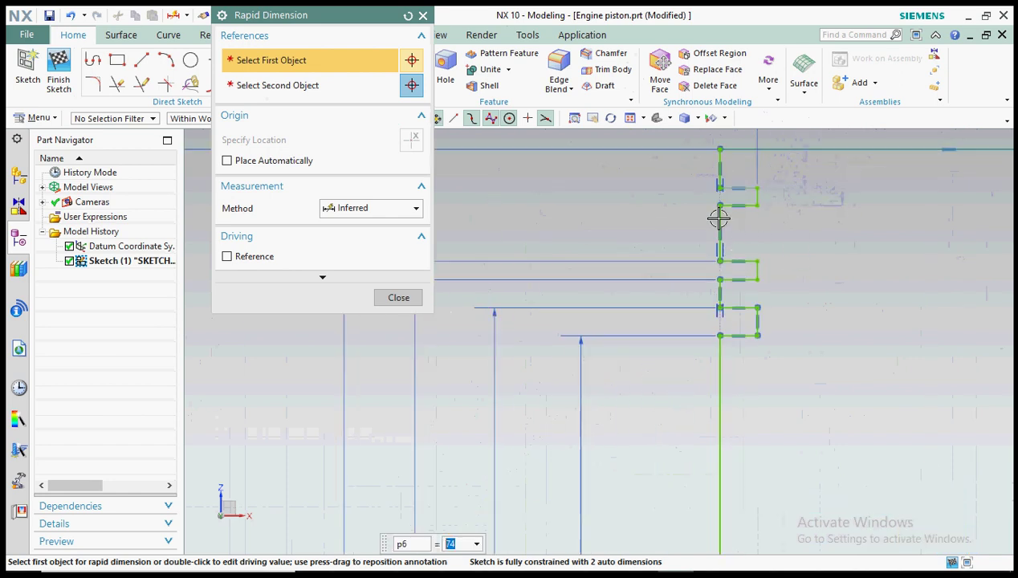
click(720, 208)
scroll(772, 386, down, 3)
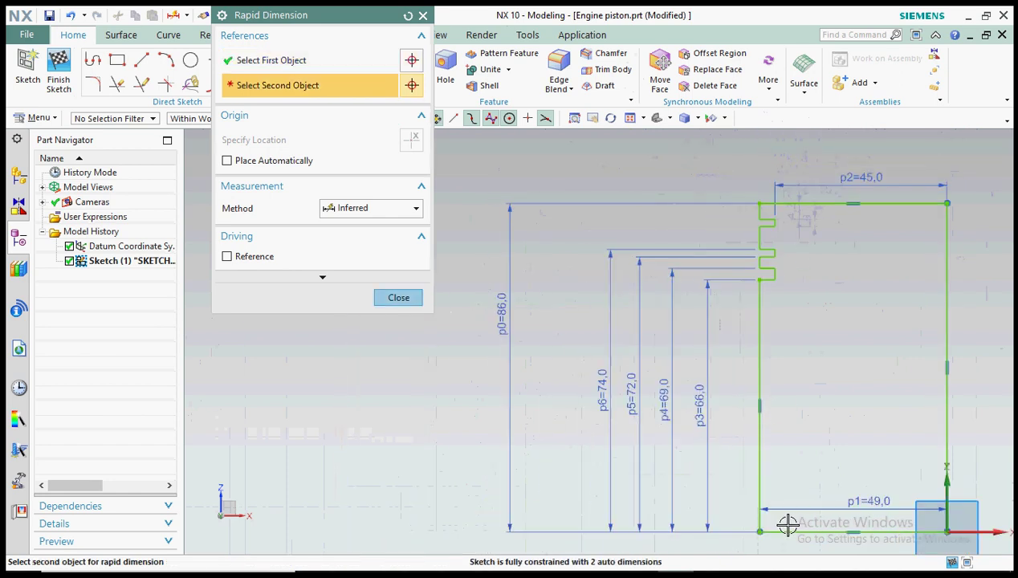
click(757, 531)
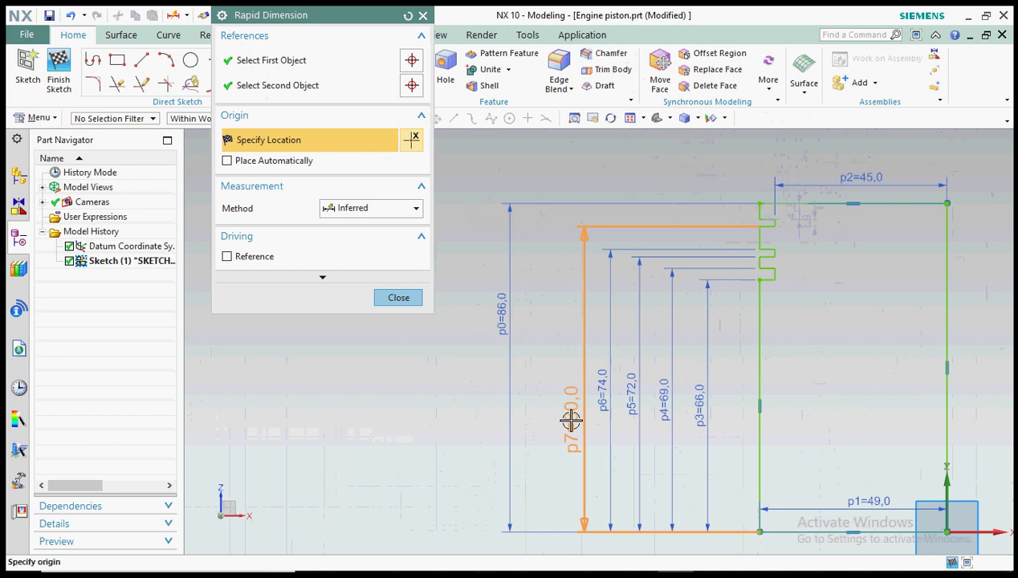
click(568, 415)
text(77)
key(Return)
Step: Dimension the height from the profile's base to the uppermost groove's upper edge as 79 mm and finish dimensioning
scroll(763, 263, up, 2)
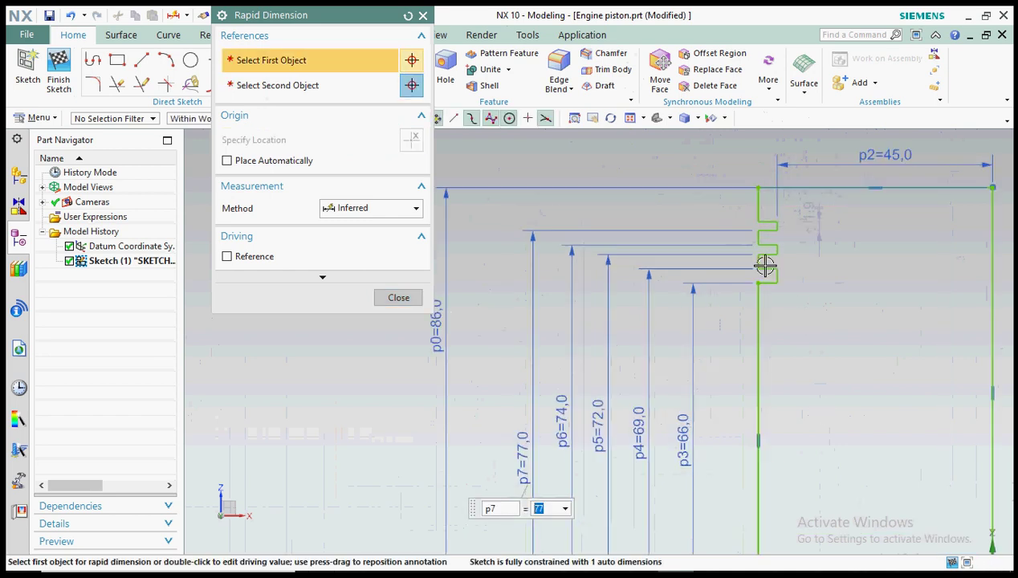
scroll(759, 224, up, 4)
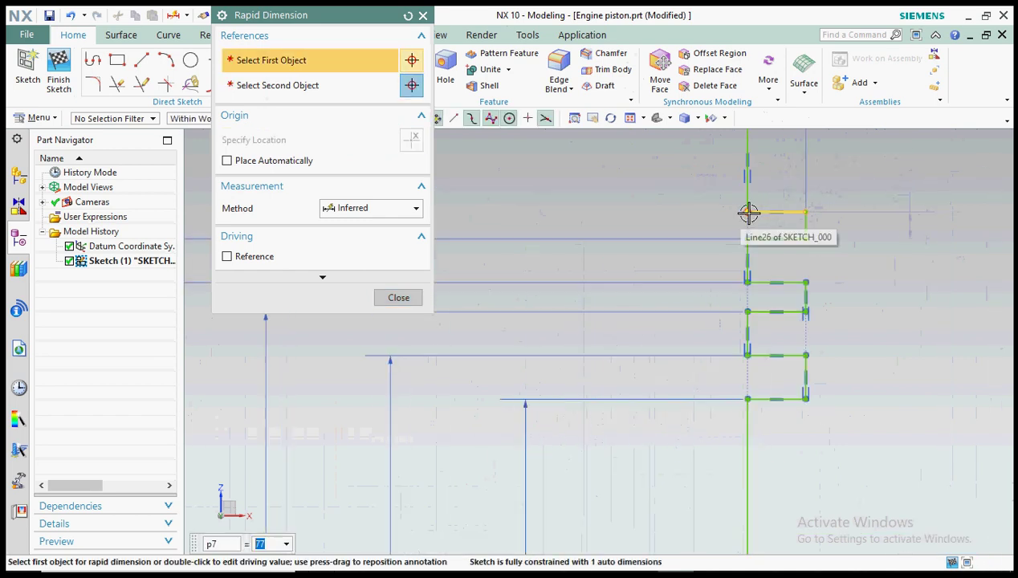
click(749, 213)
scroll(751, 337, down, 5)
scroll(752, 449, down, 2)
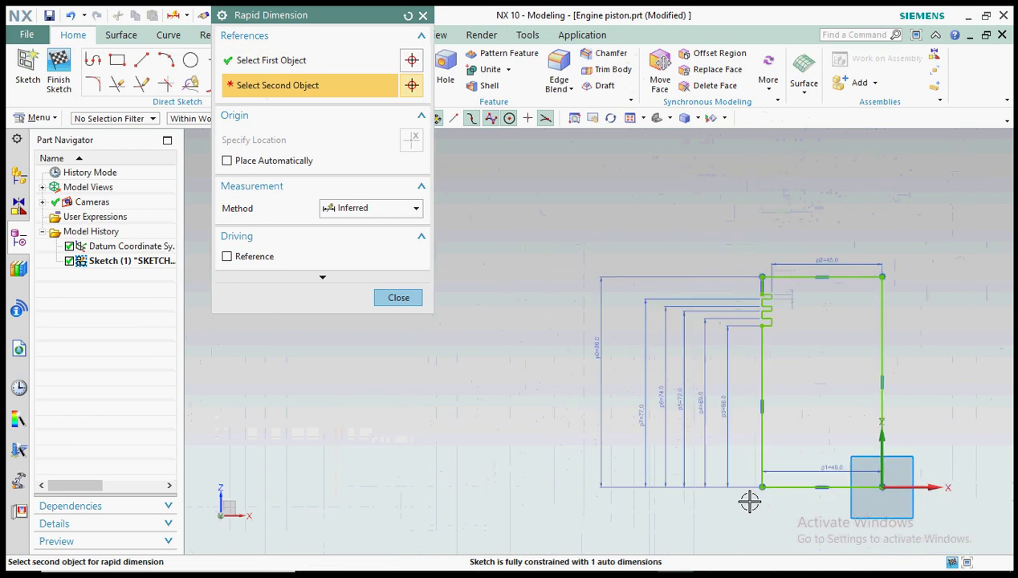
scroll(783, 465, up, 3)
click(778, 434)
click(490, 239)
text(79)
key(Return)
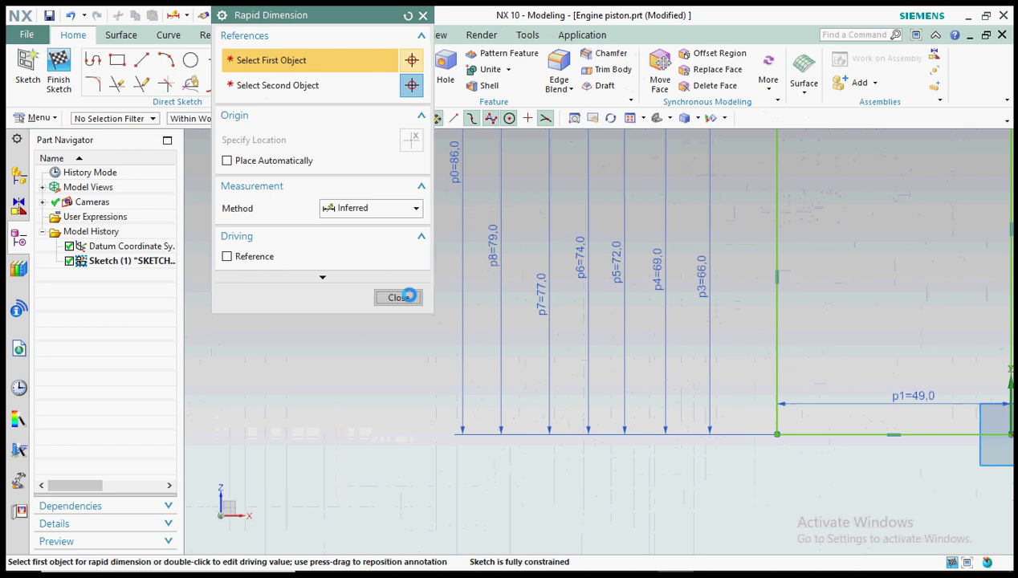
click(398, 297)
Step: Draw a horizontal line about 35 mm long outward from the vertical centre line, about 4.8 mm above the base
scroll(547, 358, down, 2)
scroll(658, 295, up, 5)
scroll(431, 279, down, 2)
scroll(535, 419, up, 3)
scroll(534, 474, up, 2)
scroll(569, 466, up, 2)
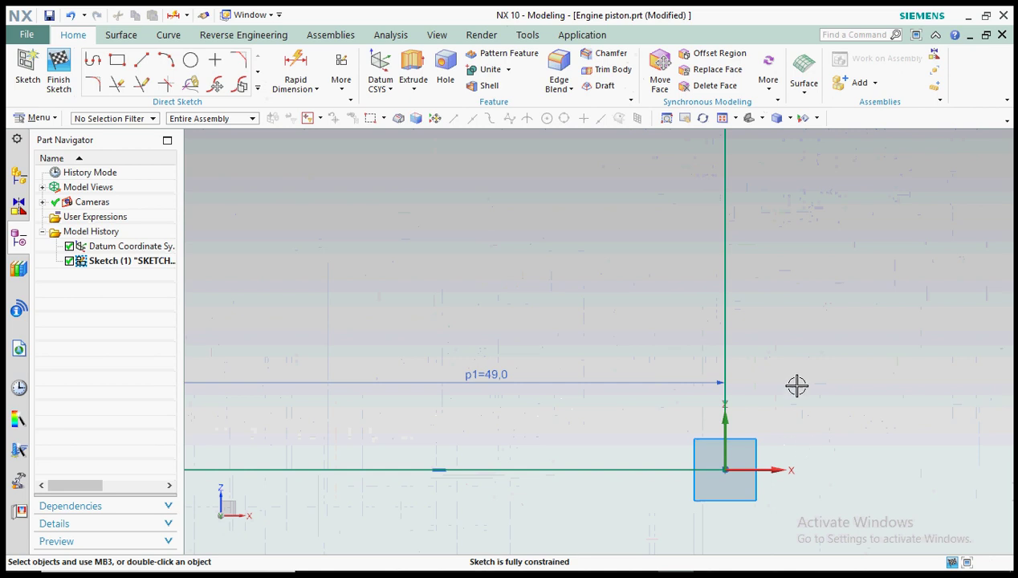
scroll(796, 386, down, 3)
scroll(731, 409, up, 2)
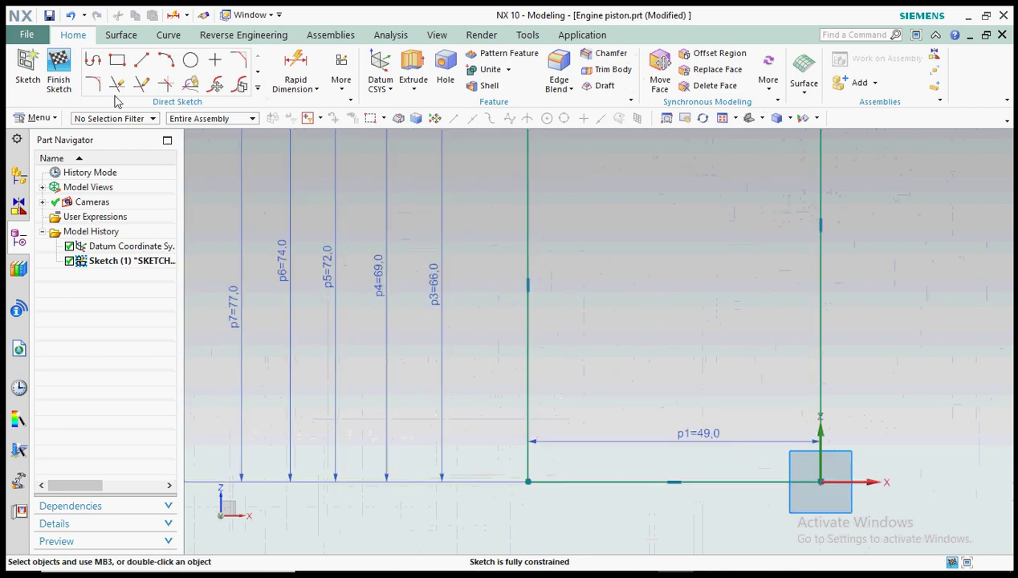
click(92, 62)
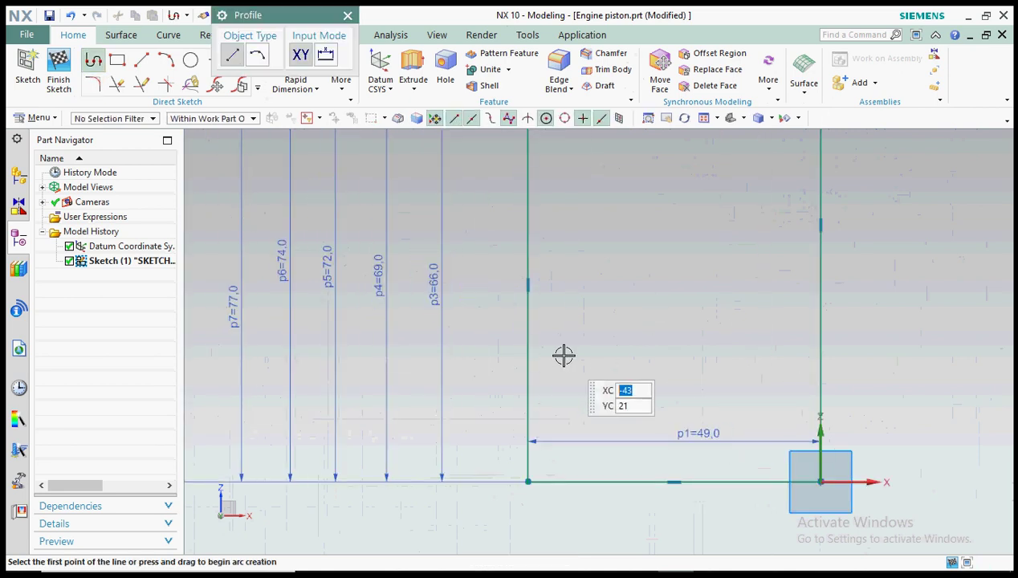
scroll(743, 463, up, 2)
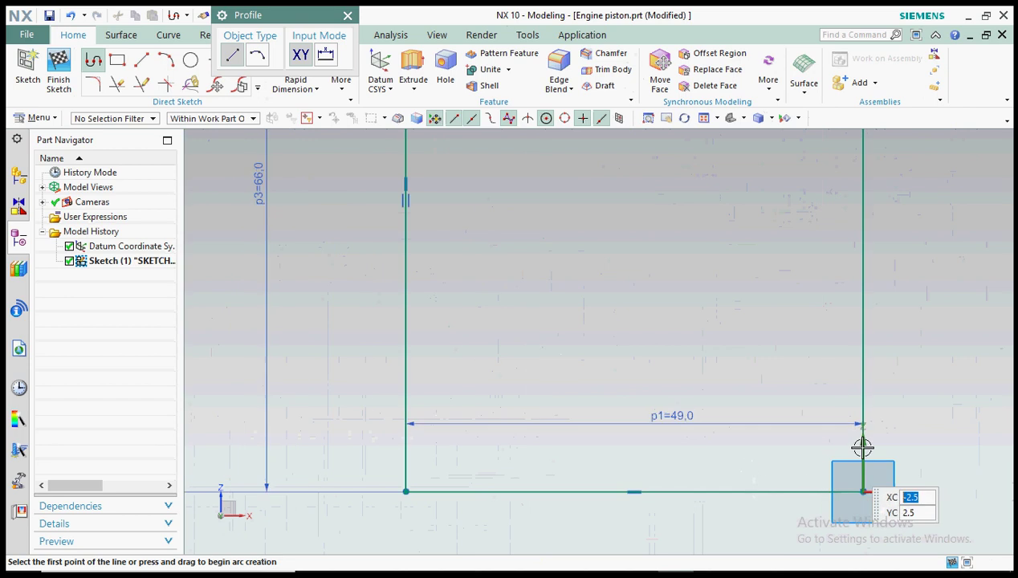
click(864, 447)
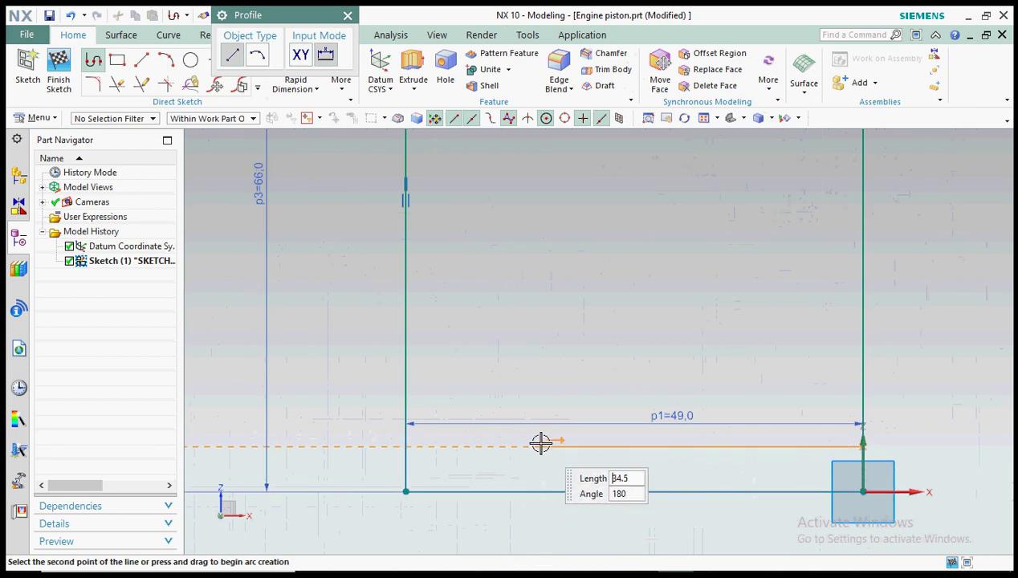
click(537, 446)
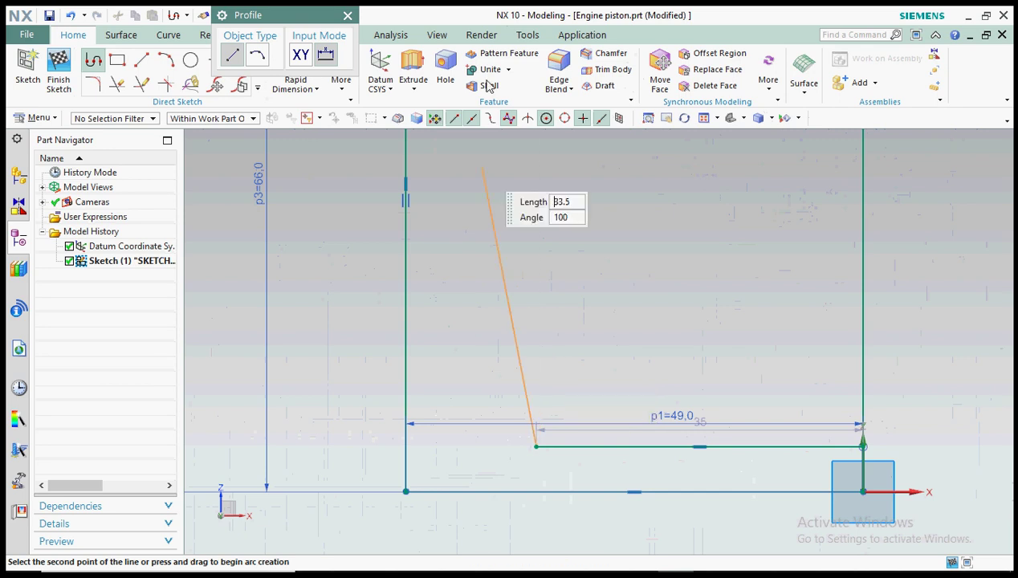
click(347, 15)
click(528, 34)
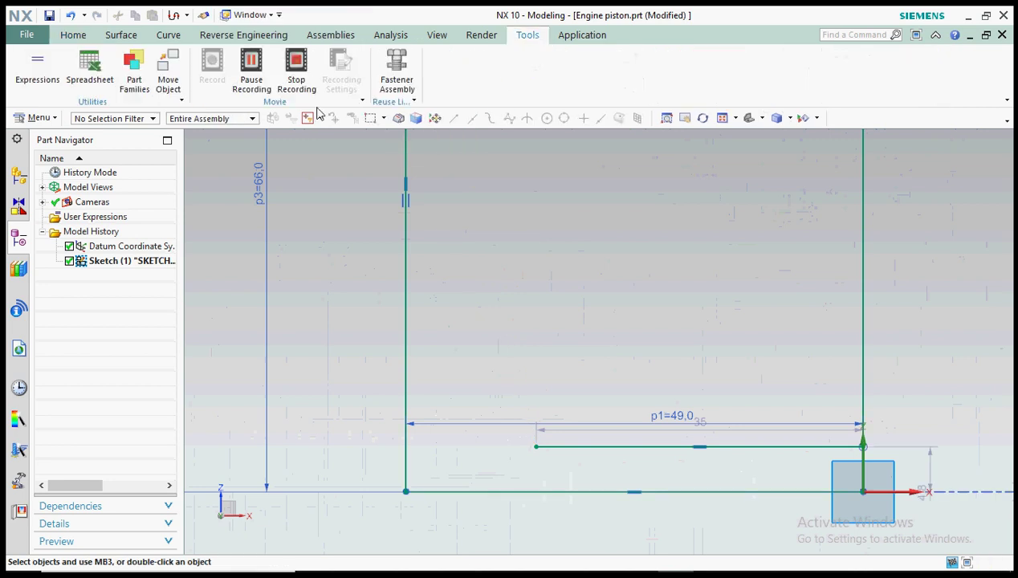
click(74, 35)
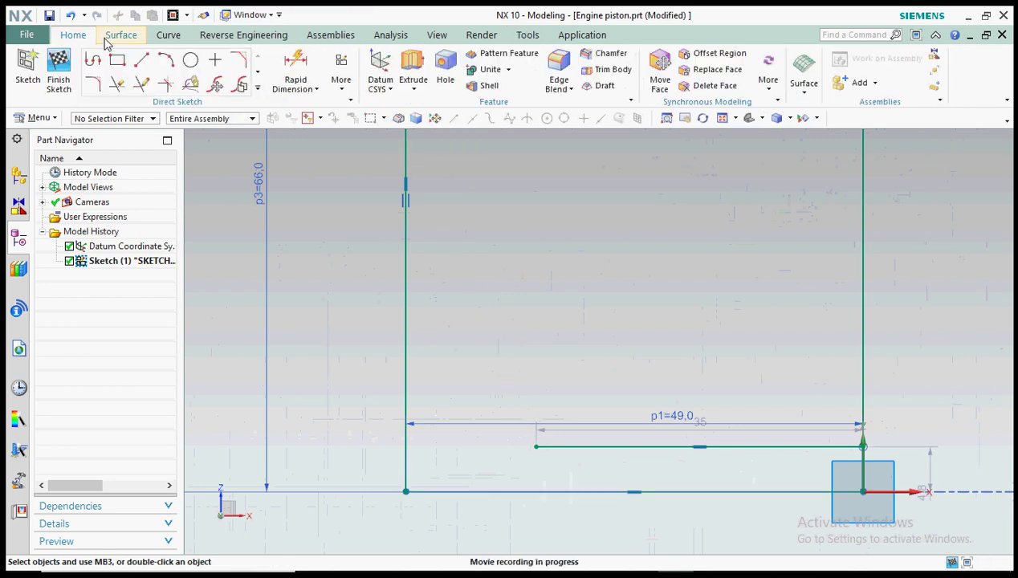
click(526, 35)
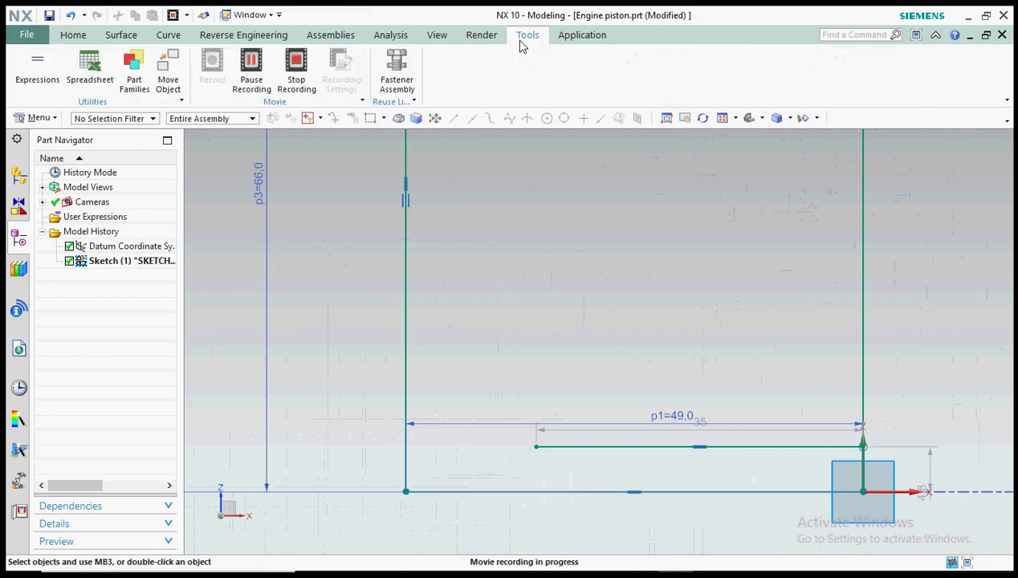
click(76, 35)
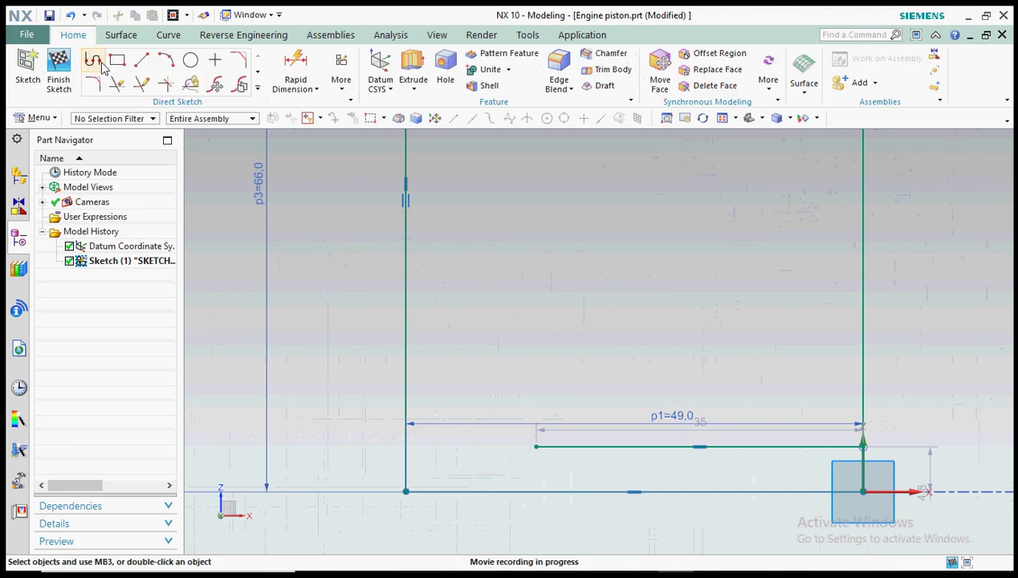
Step: Continue the inner contour from the horizontal line's outer end with an 8 mm vertical, a slope inward of about 20.3 mm and an 18 mm vertical
click(93, 60)
scroll(634, 495, up, 2)
scroll(517, 419, down, 1)
scroll(498, 395, down, 3)
scroll(517, 447, up, 1)
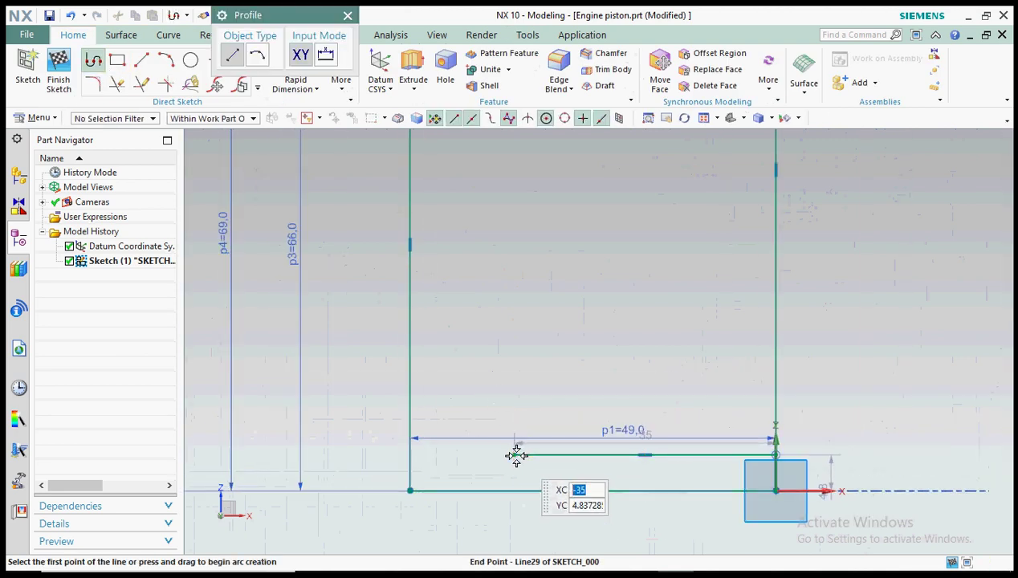
click(515, 454)
click(514, 394)
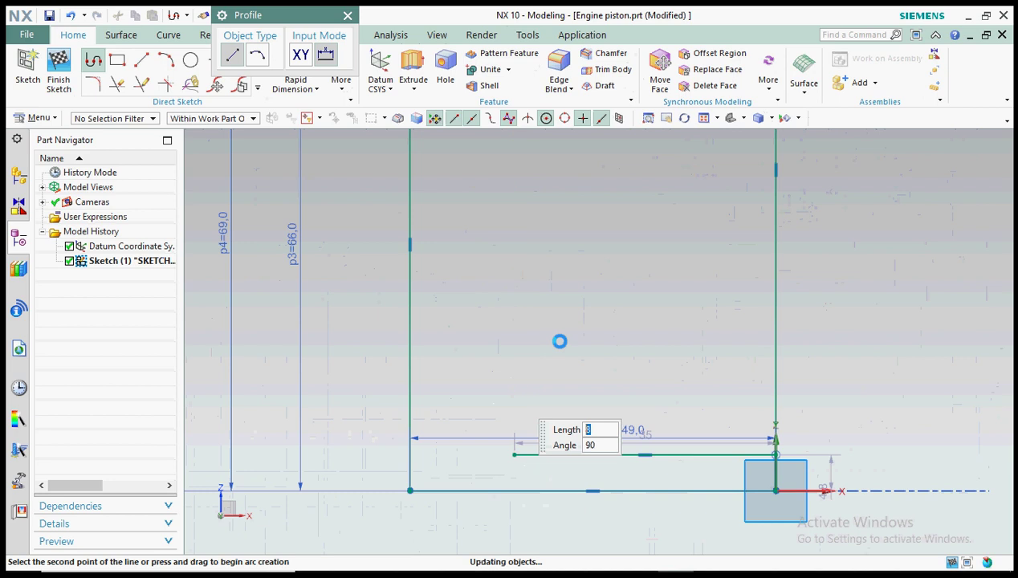
click(643, 318)
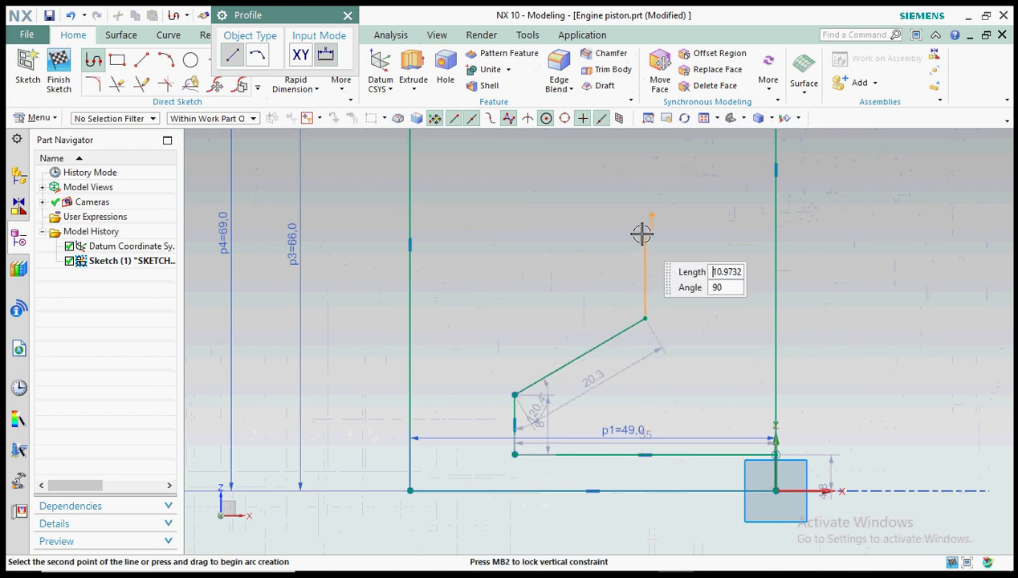
click(646, 185)
Step: Complete the inner contour with an 18 mm outward slope, a 9 mm vertical and a horizontal line of about 32 mm ending on the centre line
scroll(643, 303, down, 7)
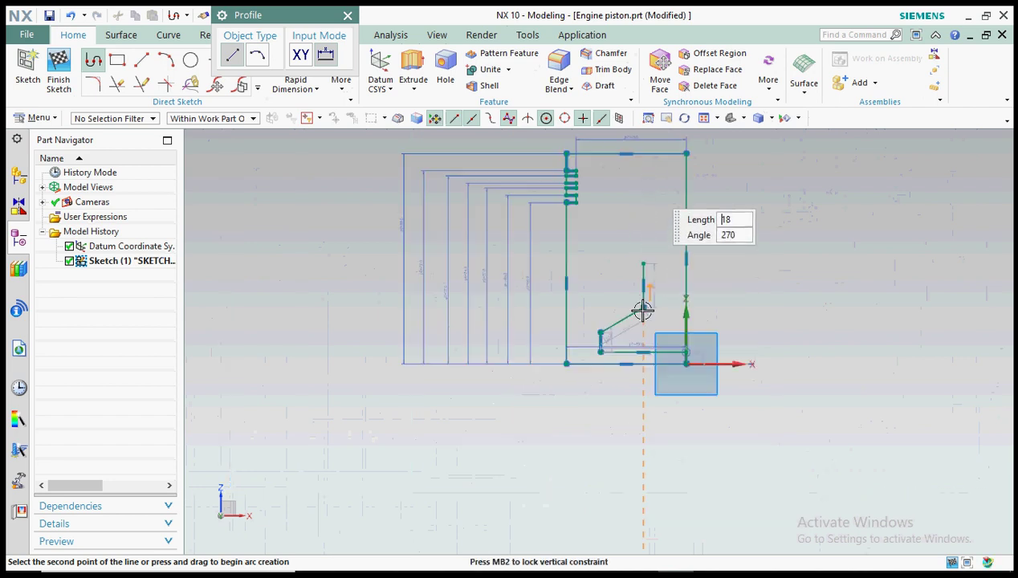
scroll(650, 270, up, 5)
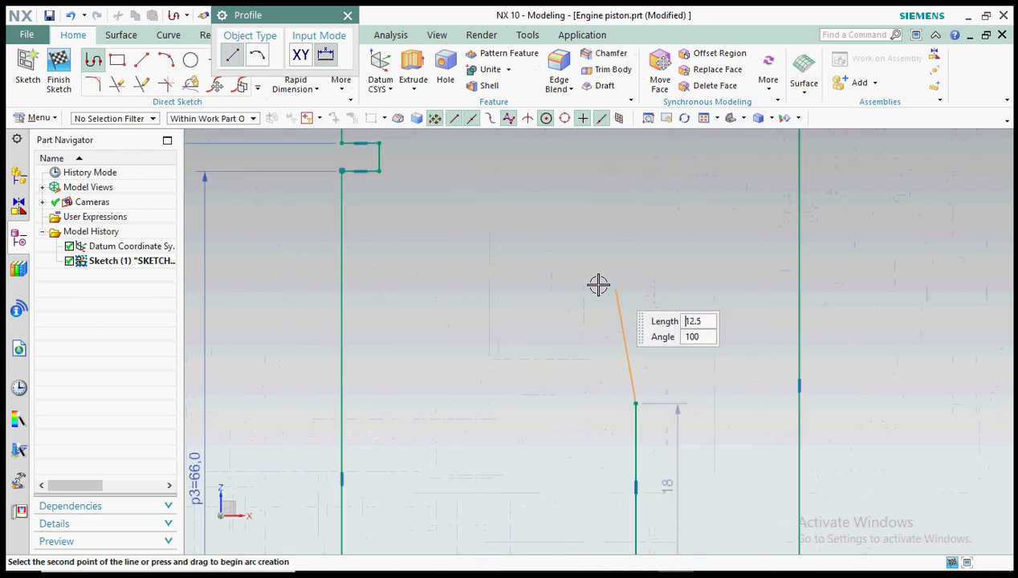
click(499, 305)
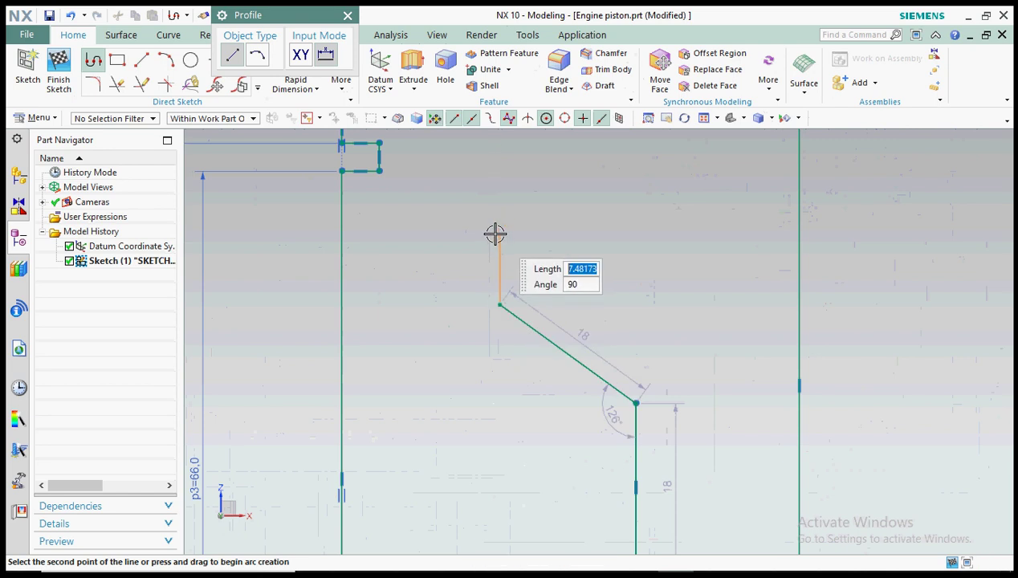
click(553, 218)
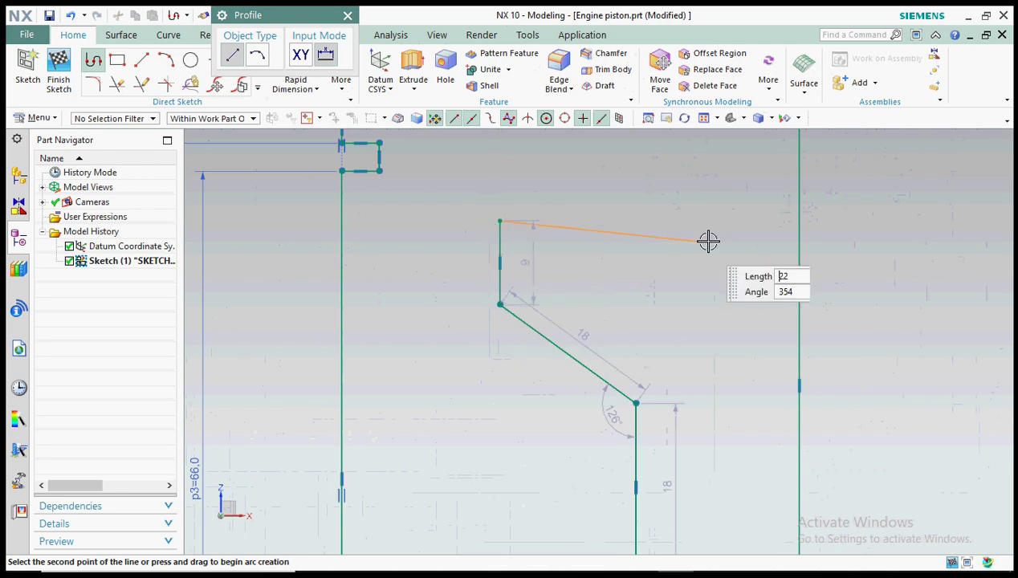
click(799, 220)
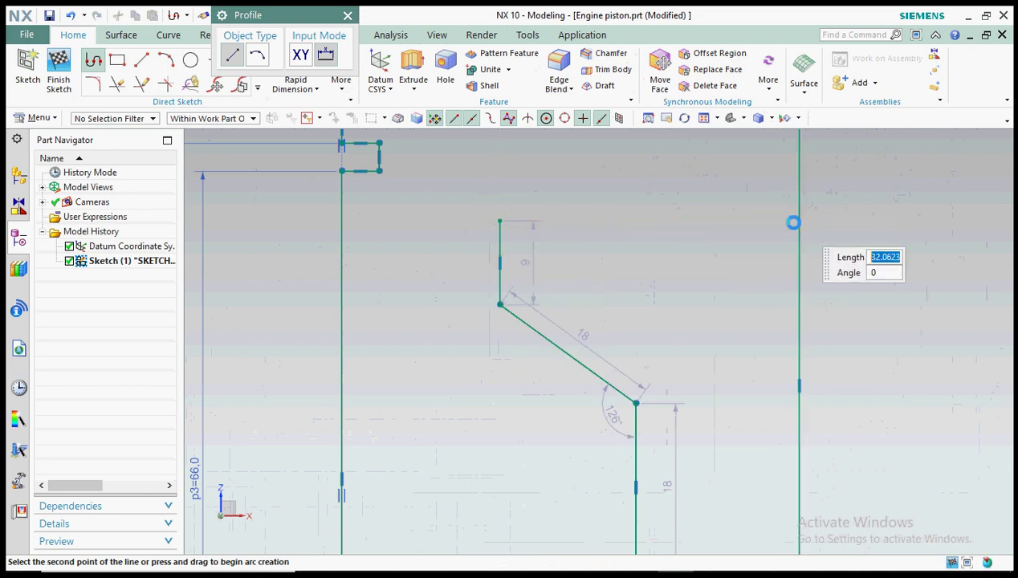
click(348, 16)
scroll(597, 359, down, 3)
scroll(705, 471, up, 5)
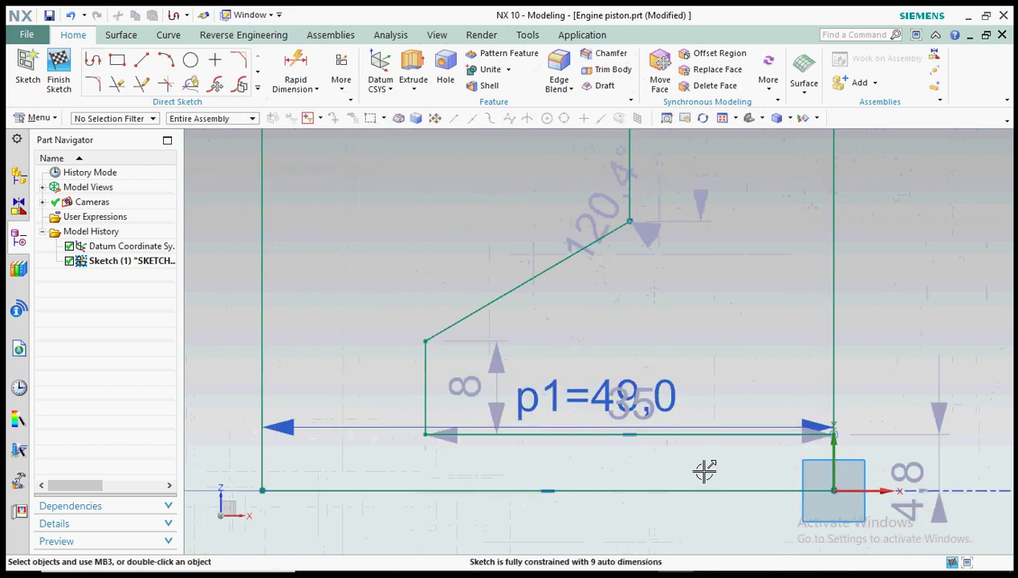
scroll(501, 318, down, 2)
scroll(648, 399, up, 2)
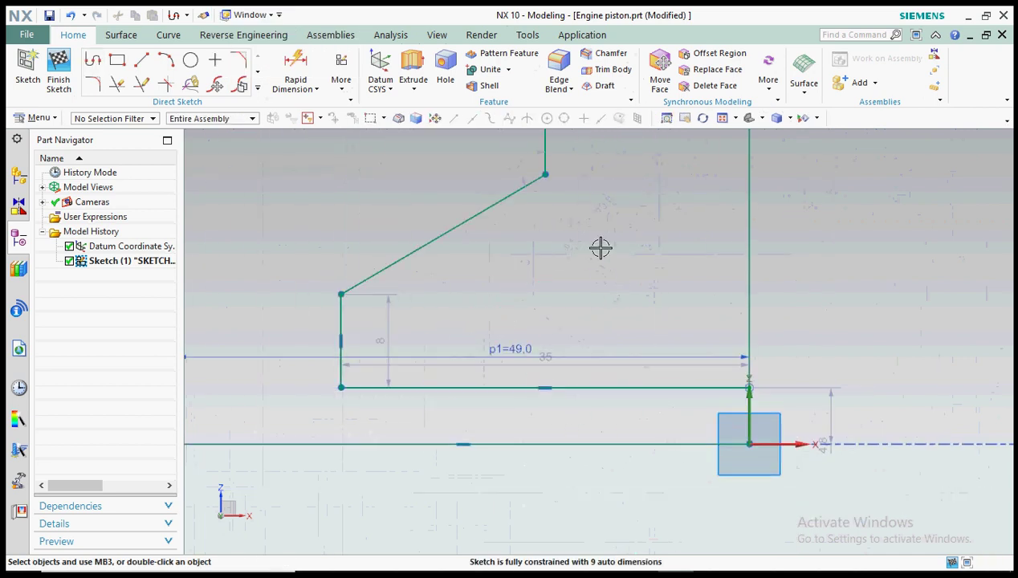
Step: Set the length of the inner contour's lower horizontal line to 45 mm
scroll(631, 254, down, 3)
drag(481, 307, 473, 434)
scroll(624, 306, up, 4)
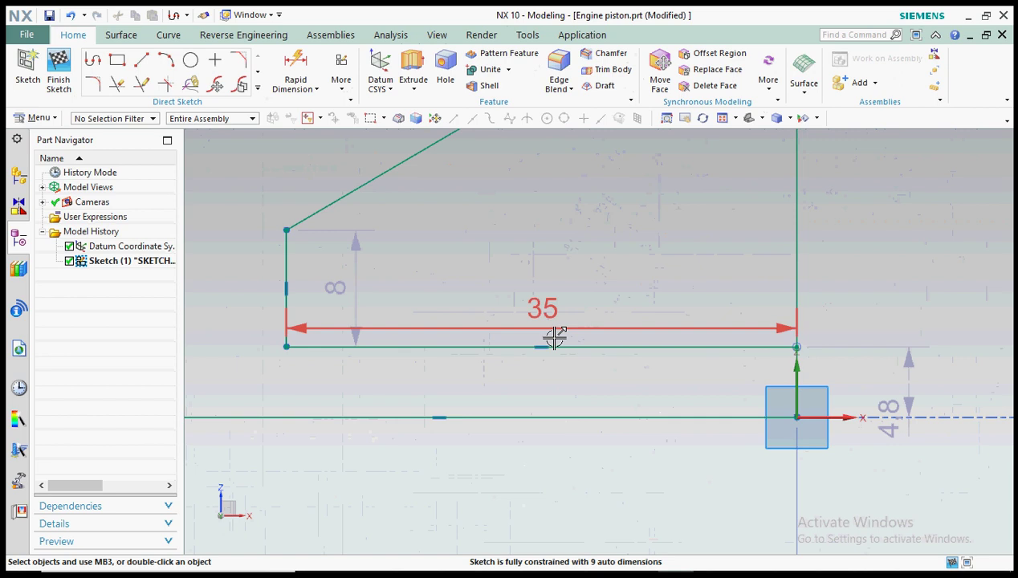
double_click(545, 319)
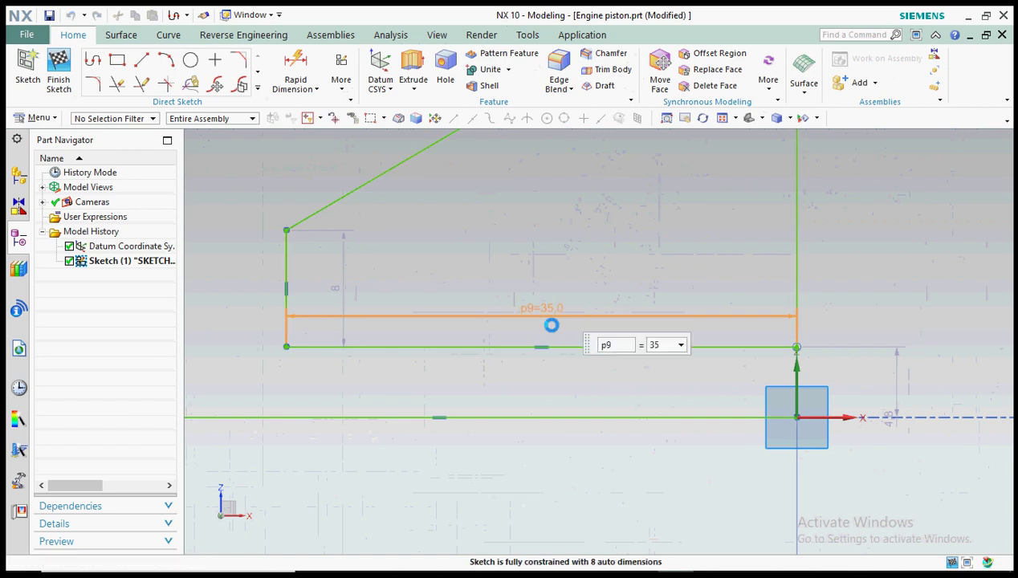
key(Return)
click(398, 451)
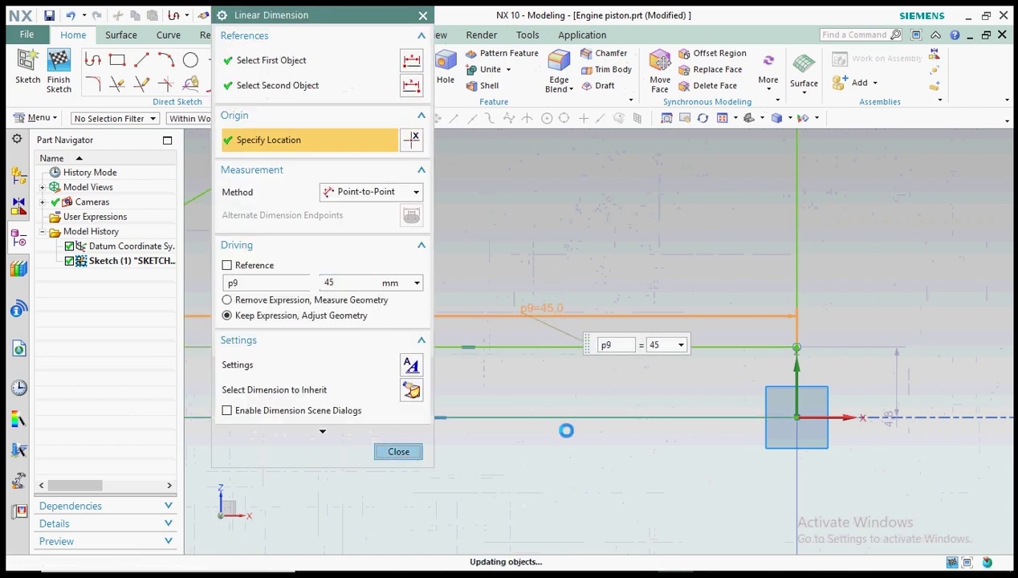
Step: Fillet the inner contour's lower outer corner with radius 2 mm and the corner above the short vertical with radius 3 mm
scroll(577, 439, down, 9)
scroll(530, 414, up, 6)
scroll(511, 427, down, 3)
scroll(509, 417, up, 3)
scroll(545, 413, down, 4)
scroll(549, 440, up, 3)
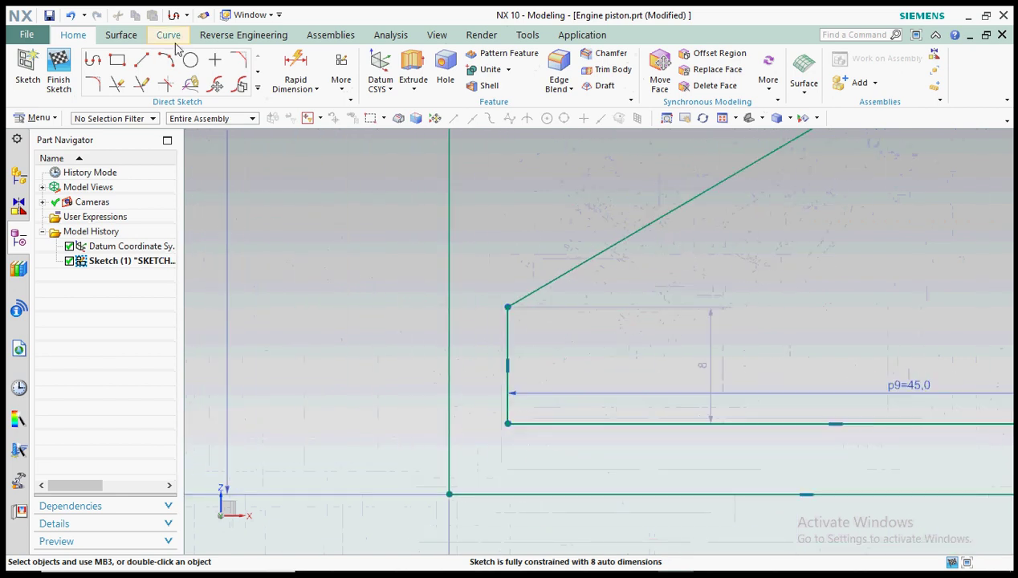
click(94, 87)
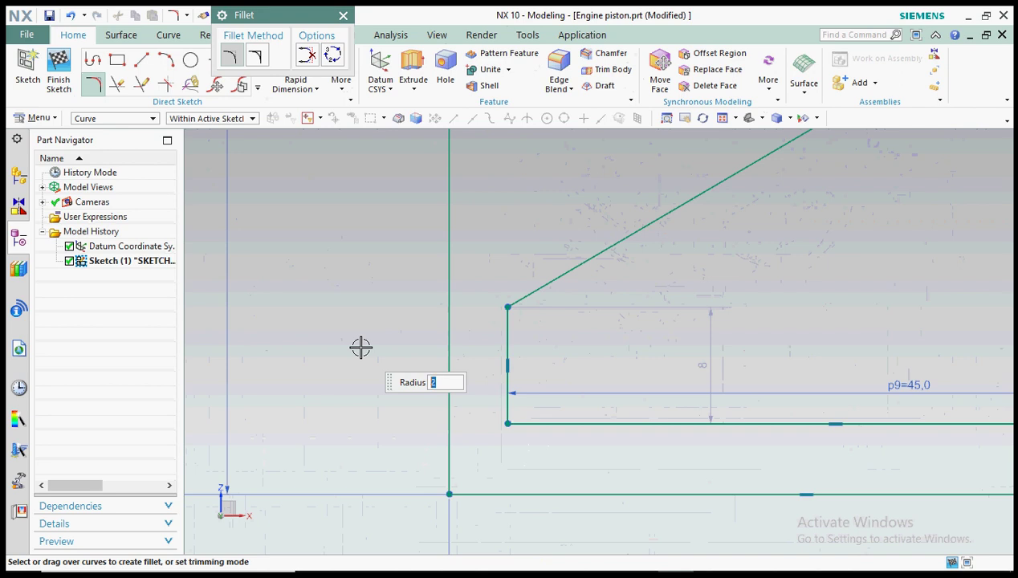
click(507, 424)
click(577, 434)
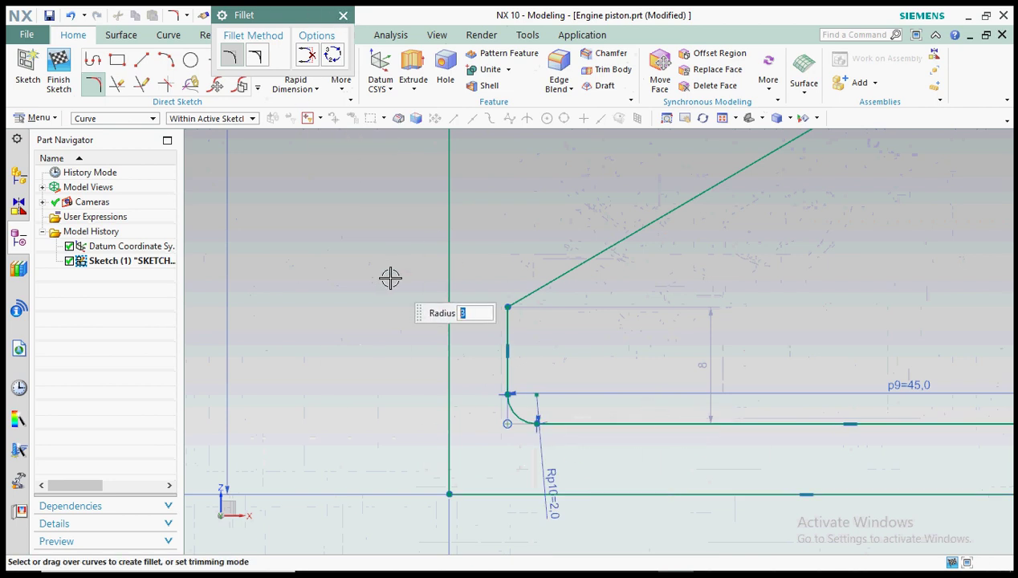
click(511, 311)
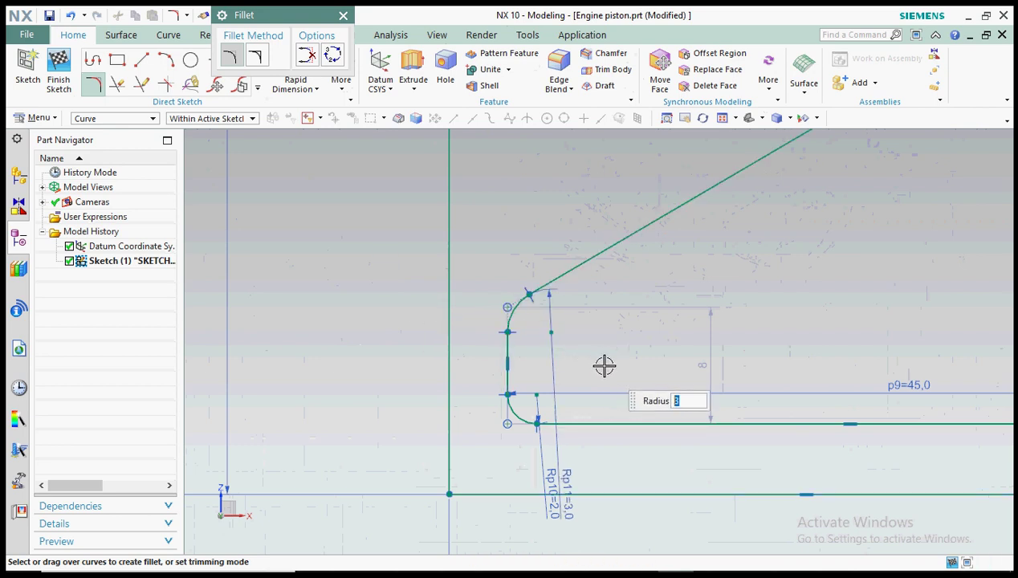
Step: Fillet both ends of the inner contour's 18 mm middle vertical with radius 3 mm
scroll(629, 360, down, 4)
scroll(819, 229, up, 5)
scroll(495, 350, up, 3)
scroll(465, 334, down, 2)
click(466, 331)
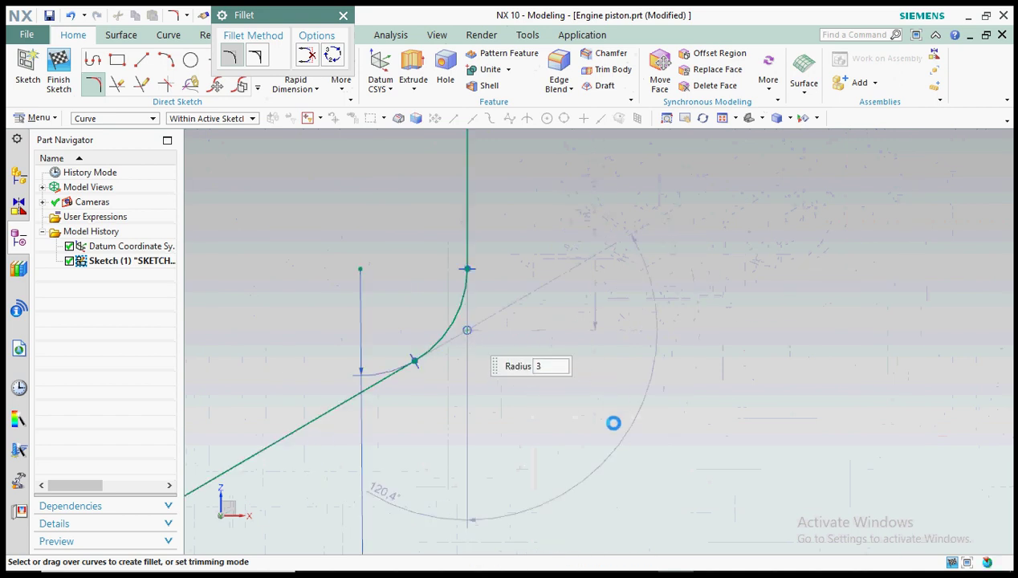
scroll(622, 424, down, 3)
scroll(588, 316, up, 5)
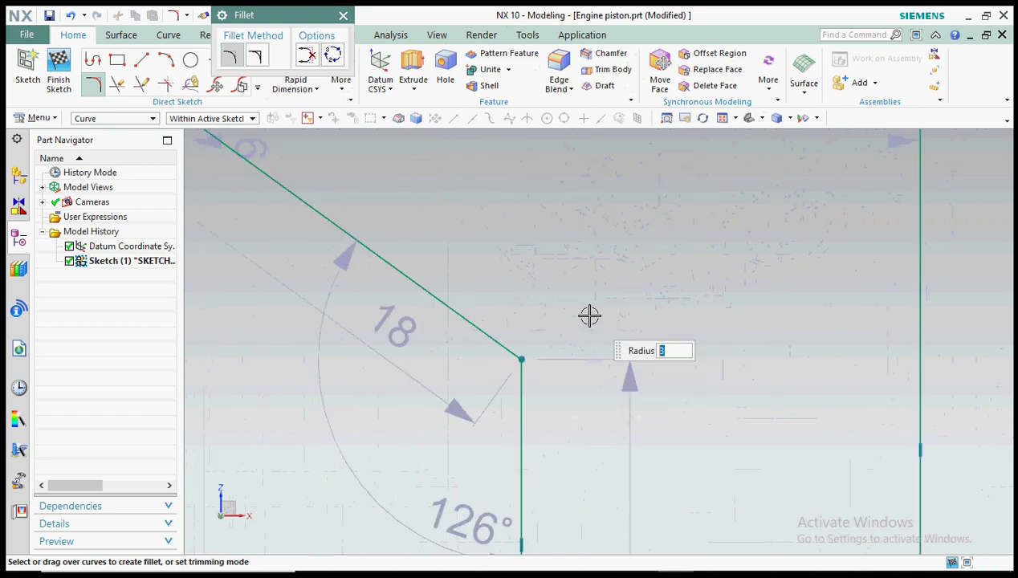
click(506, 368)
Step: Fillet both ends of the inner contour's upper short vertical with radius 4 mm and finish filleting
scroll(682, 417, down, 3)
scroll(586, 315, up, 2)
scroll(609, 353, up, 3)
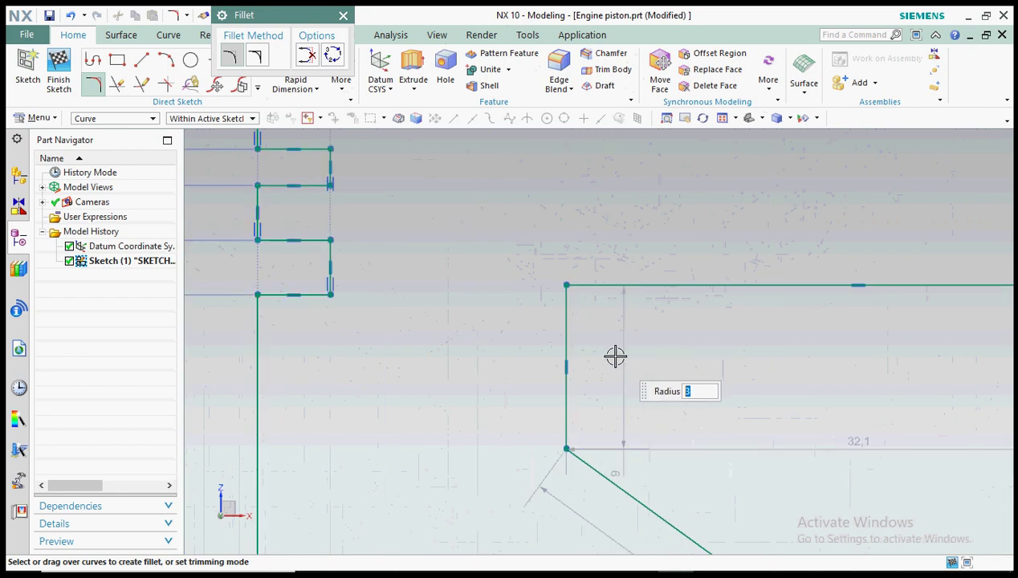
click(566, 286)
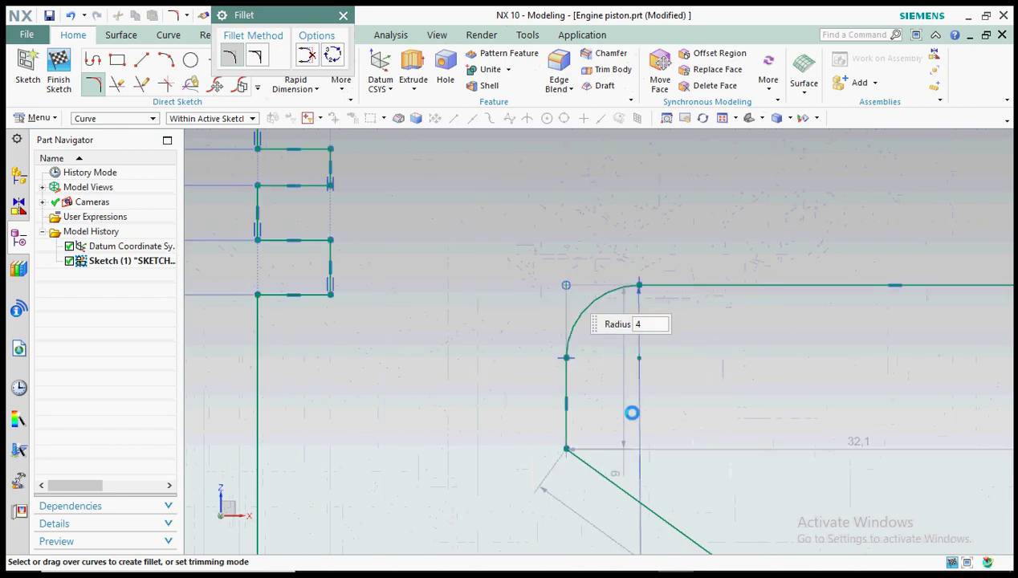
click(565, 451)
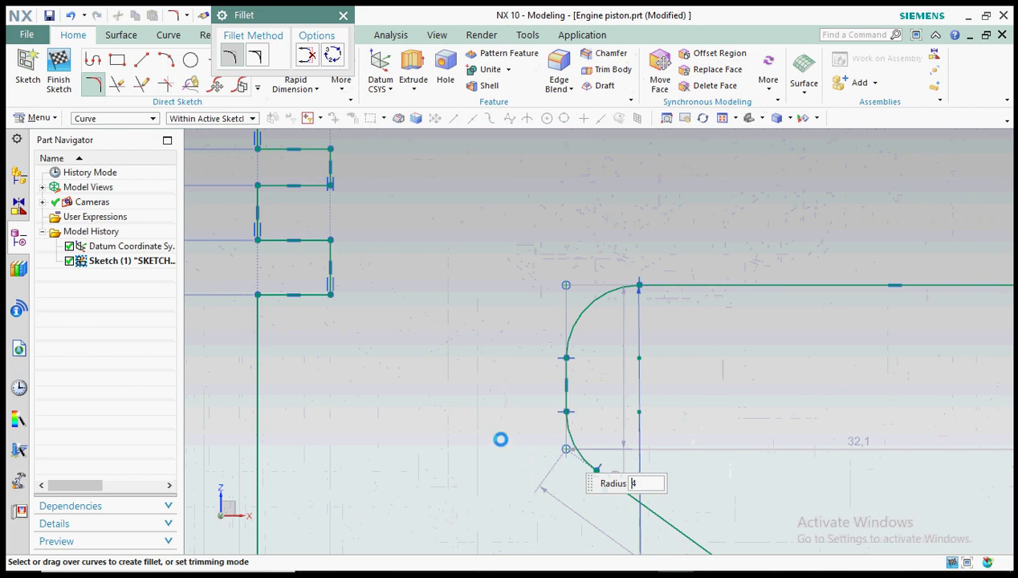
scroll(475, 297, down, 4)
scroll(625, 277, down, 3)
scroll(670, 364, up, 1)
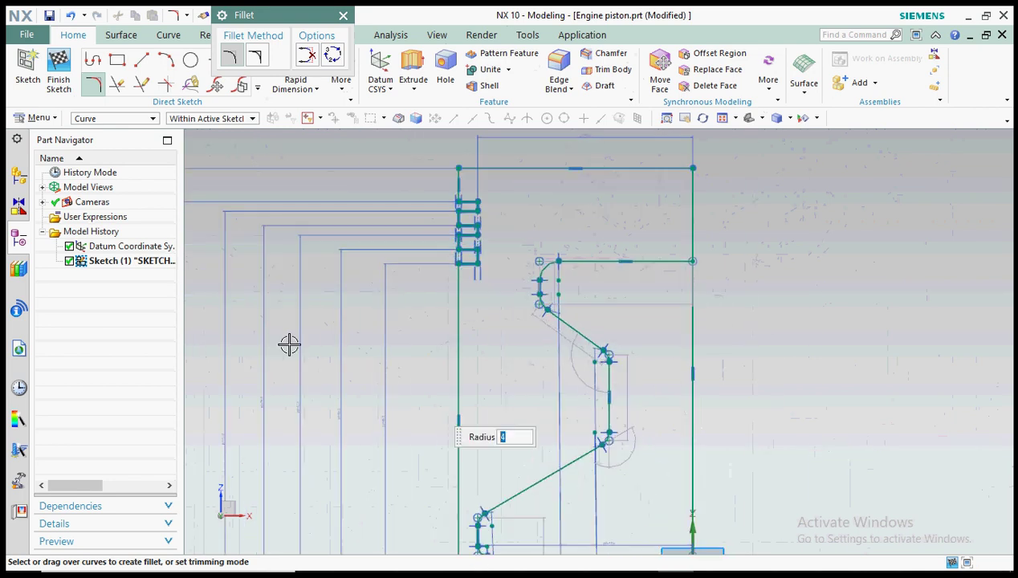
click(343, 15)
Step: Move the 45 mm width dimension below the profile and place the lower two fillets' radius dimensions beside their arcs
scroll(666, 249, down, 4)
scroll(634, 395, up, 7)
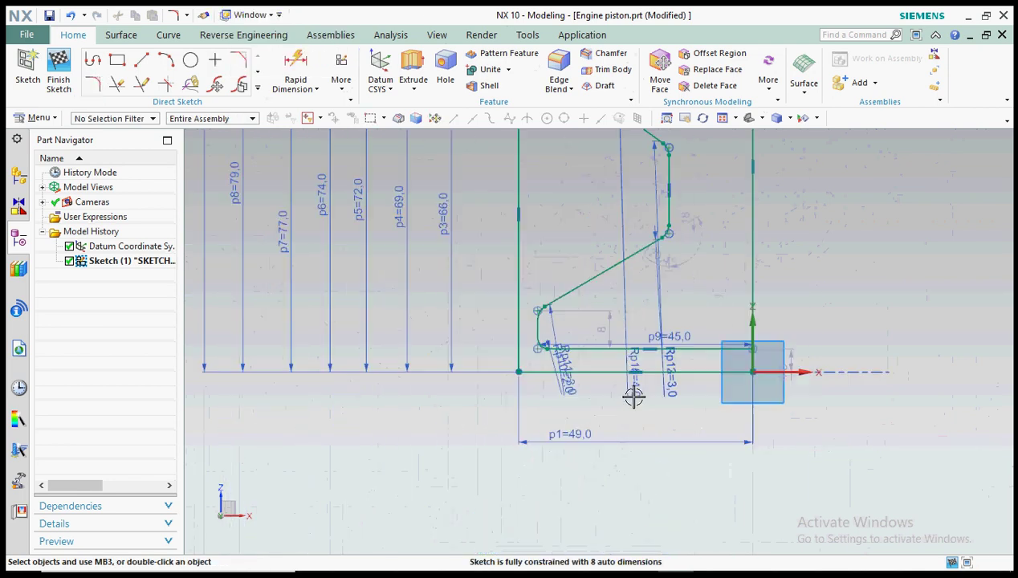
scroll(511, 447, down, 4)
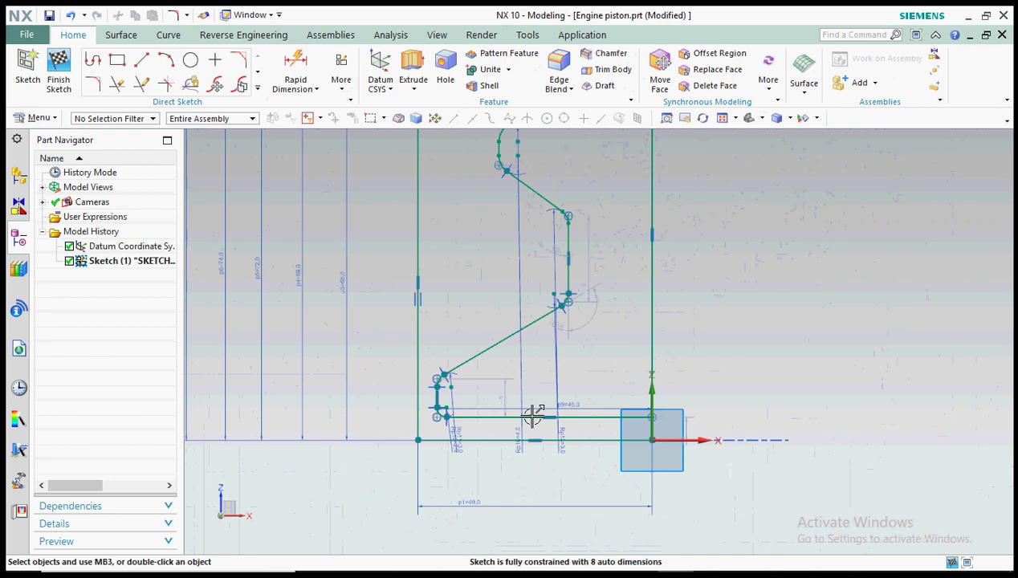
scroll(501, 450, up, 3)
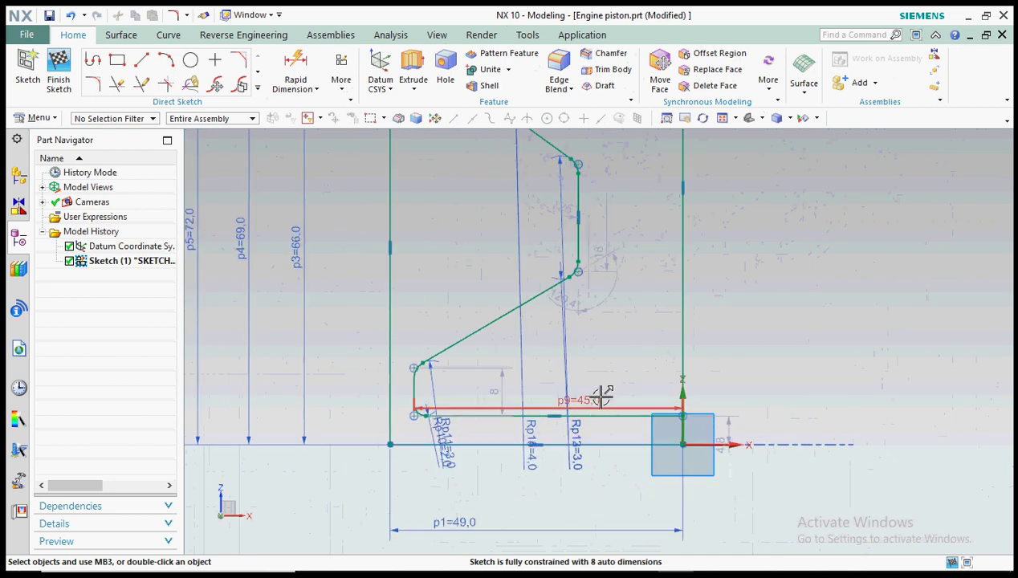
drag(600, 397, 560, 497)
scroll(482, 457, down, 1)
scroll(421, 450, up, 6)
drag(375, 406, 394, 244)
drag(364, 456, 323, 375)
Step: Move the 4 mm radius dimensions up away from the base and place the 3 mm ones beside the middle vertical's fillets
scroll(659, 488, down, 3)
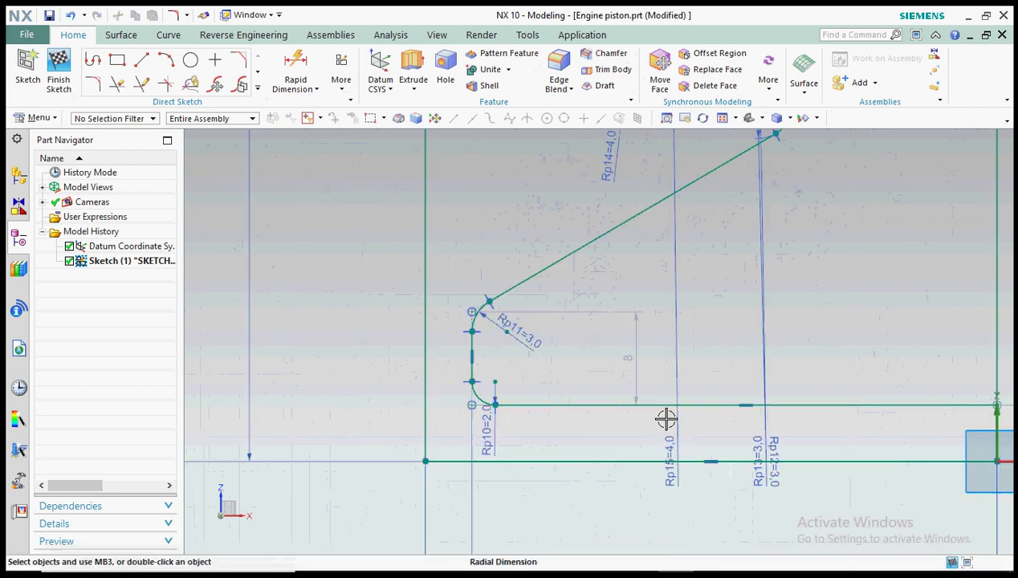
drag(665, 418, 583, 178)
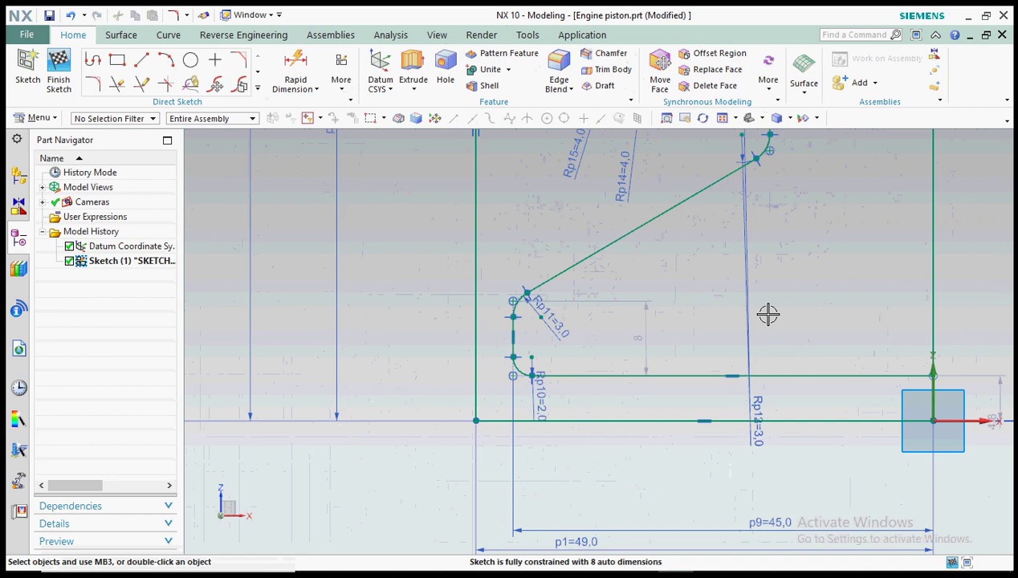
scroll(757, 354, down, 5)
click(750, 367)
scroll(753, 345, up, 10)
scroll(746, 472, down, 5)
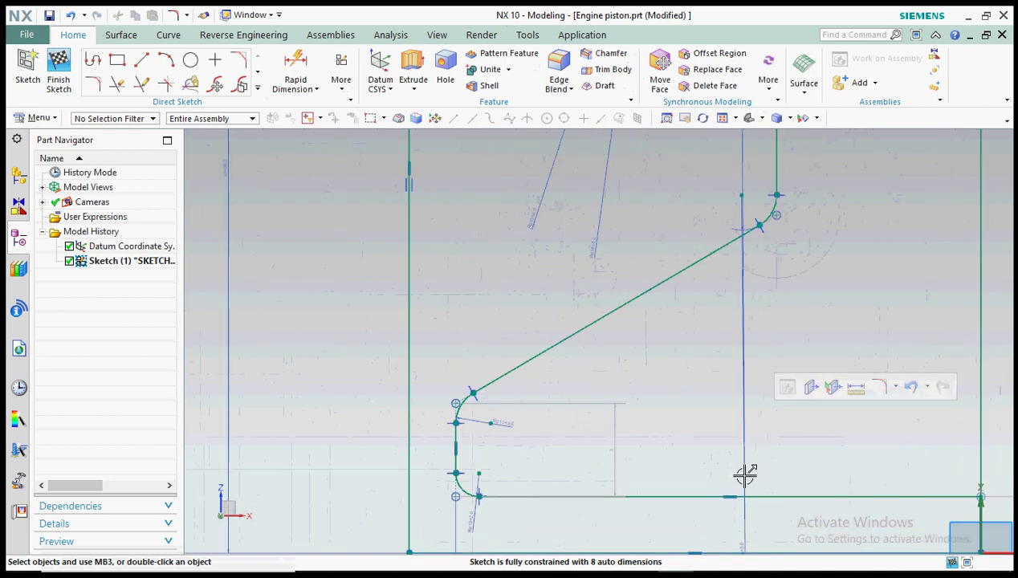
scroll(739, 500, up, 2)
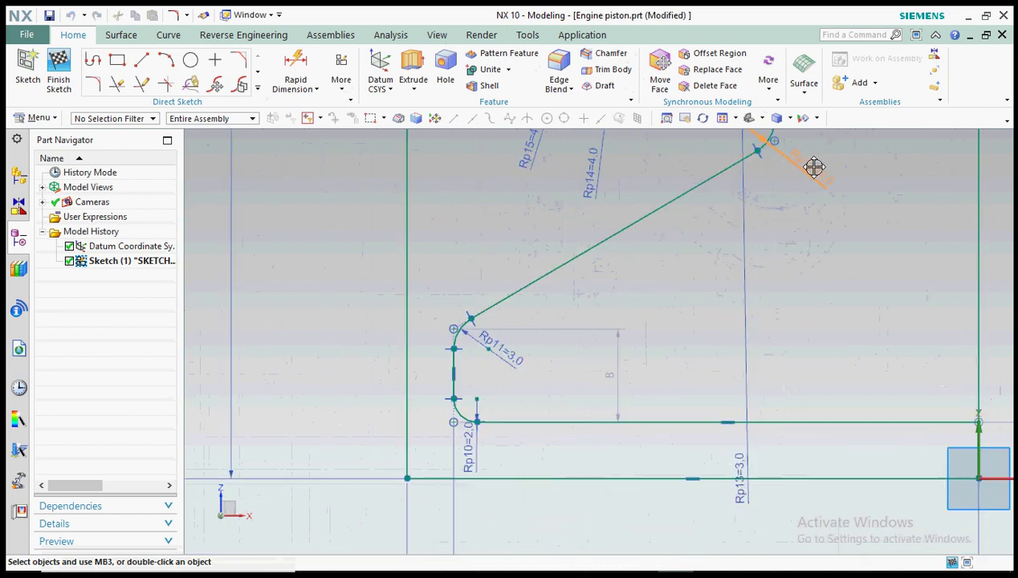
scroll(733, 485, down, 5)
scroll(750, 496, up, 4)
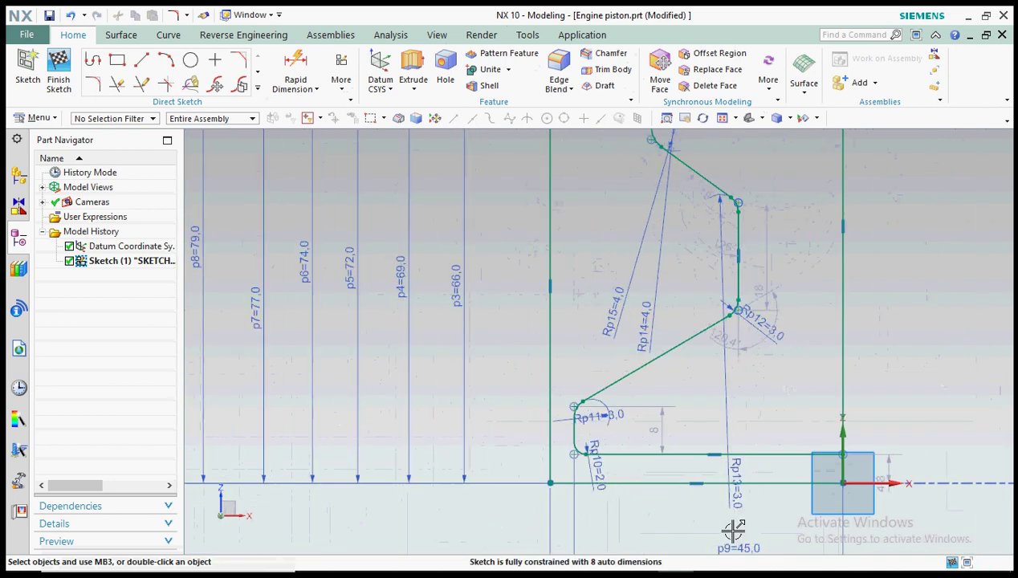
scroll(714, 244, down, 3)
scroll(714, 244, up, 5)
scroll(686, 288, down, 6)
scroll(656, 352, up, 4)
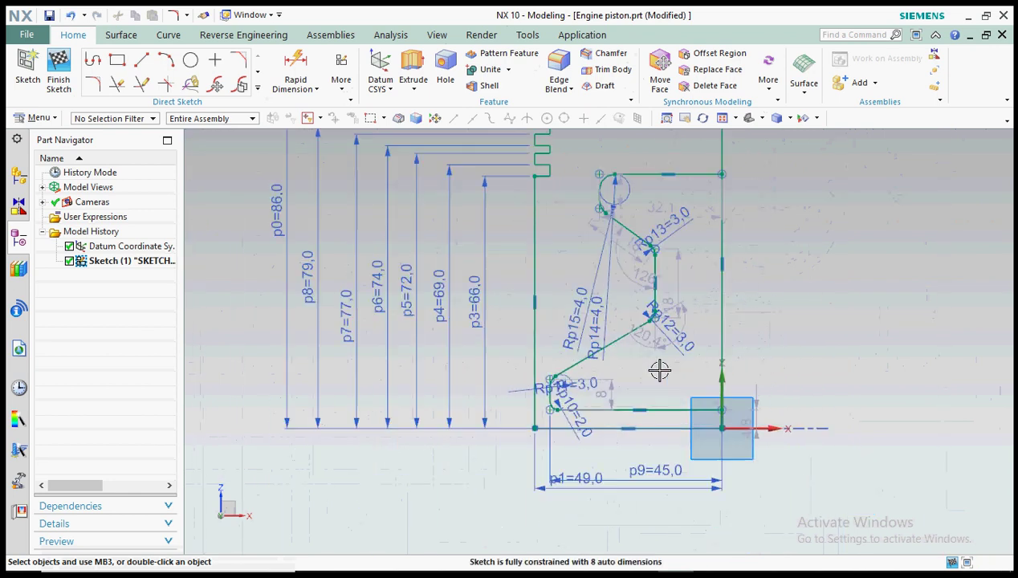
Step: Dimension the horizontal distance from the inner contour's upper short vertical to the centre line as 39 mm
scroll(659, 370, up, 2)
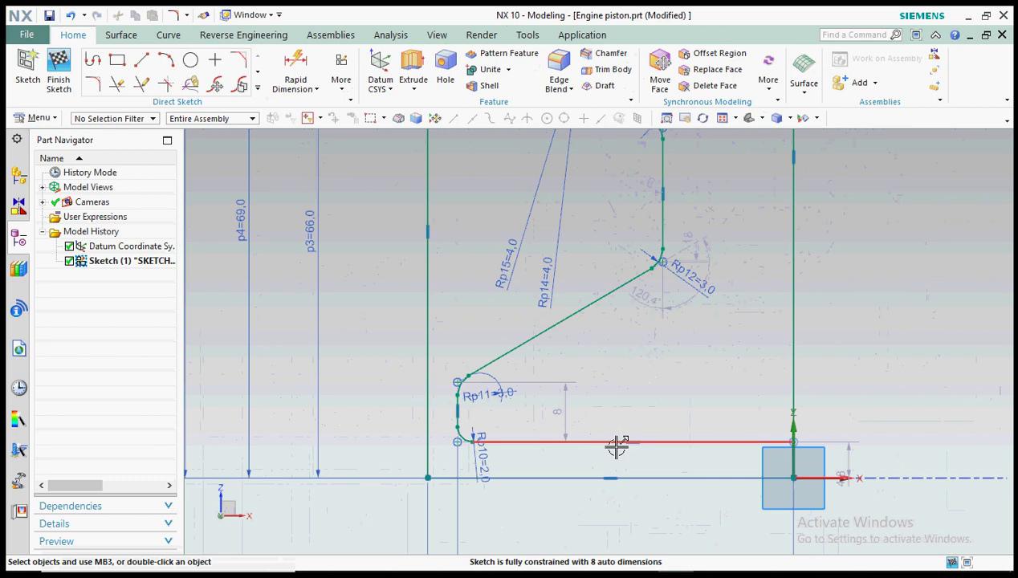
scroll(692, 318, down, 2)
scroll(648, 306, up, 3)
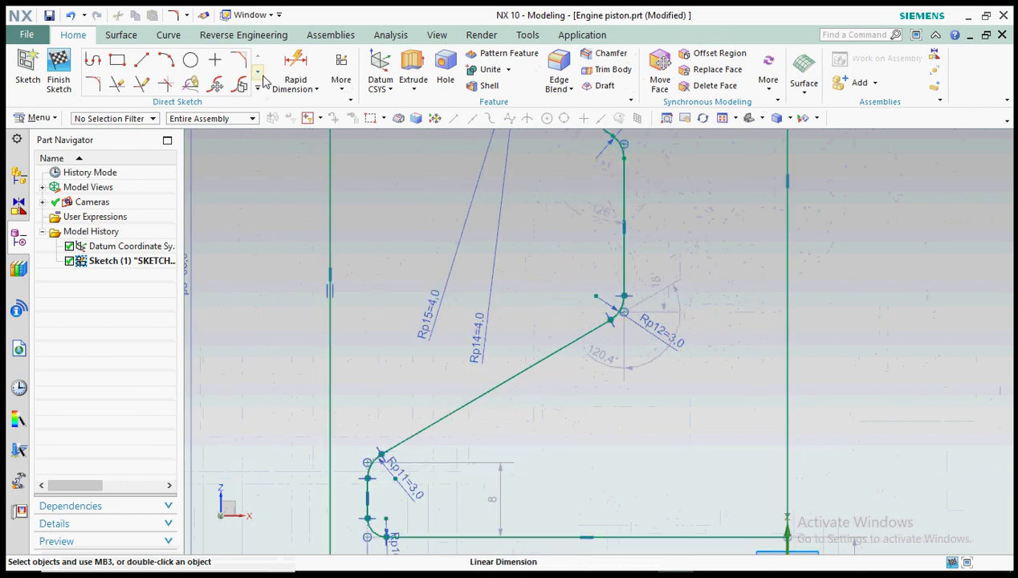
click(294, 68)
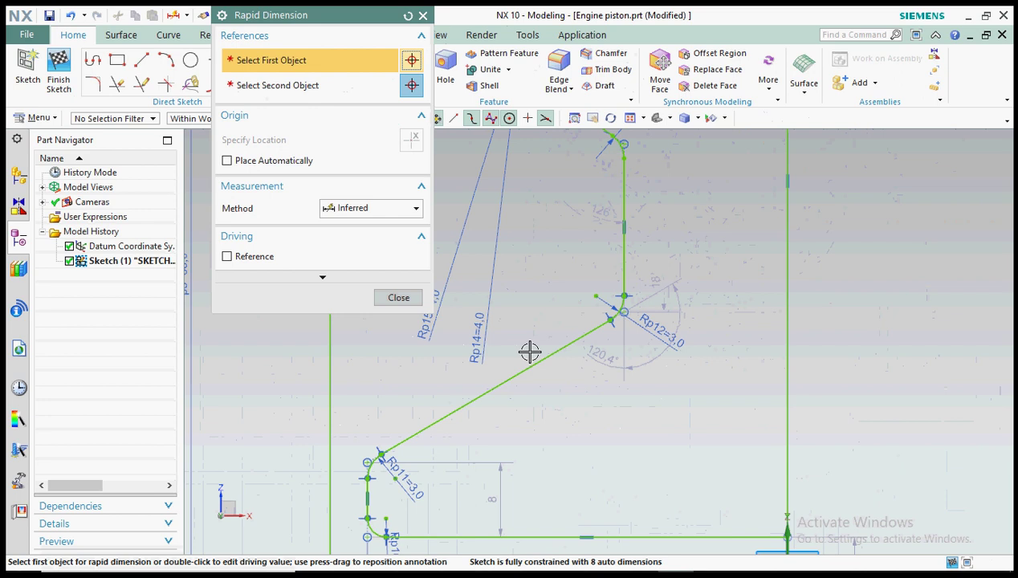
scroll(657, 247, down, 2)
scroll(499, 314, up, 3)
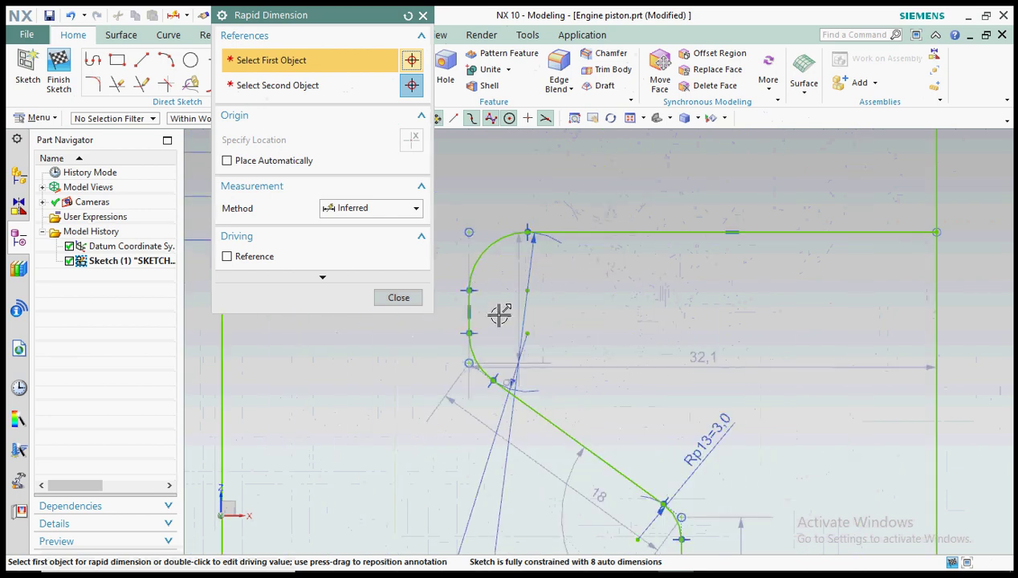
click(465, 289)
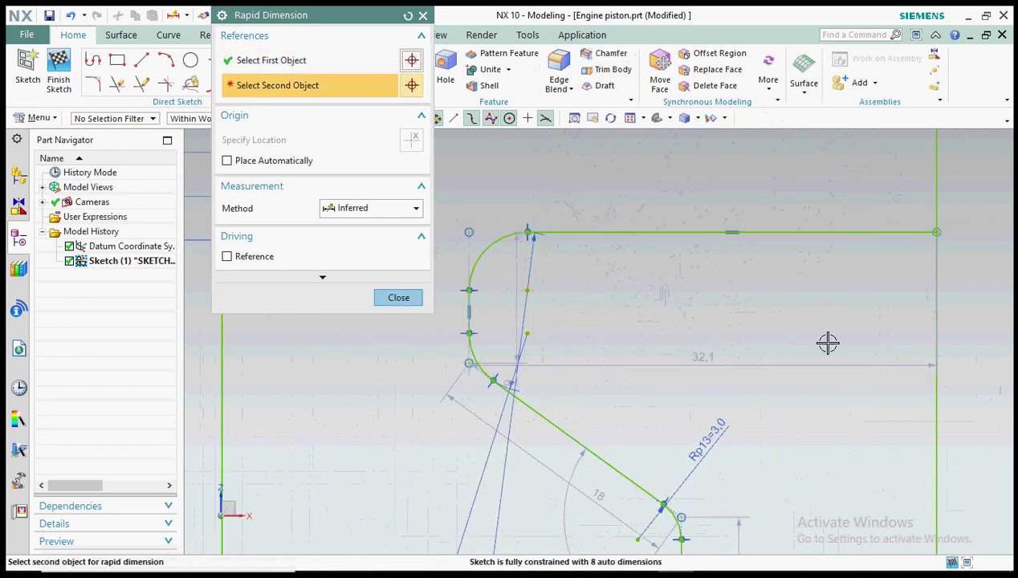
click(936, 296)
scroll(729, 278, down, 2)
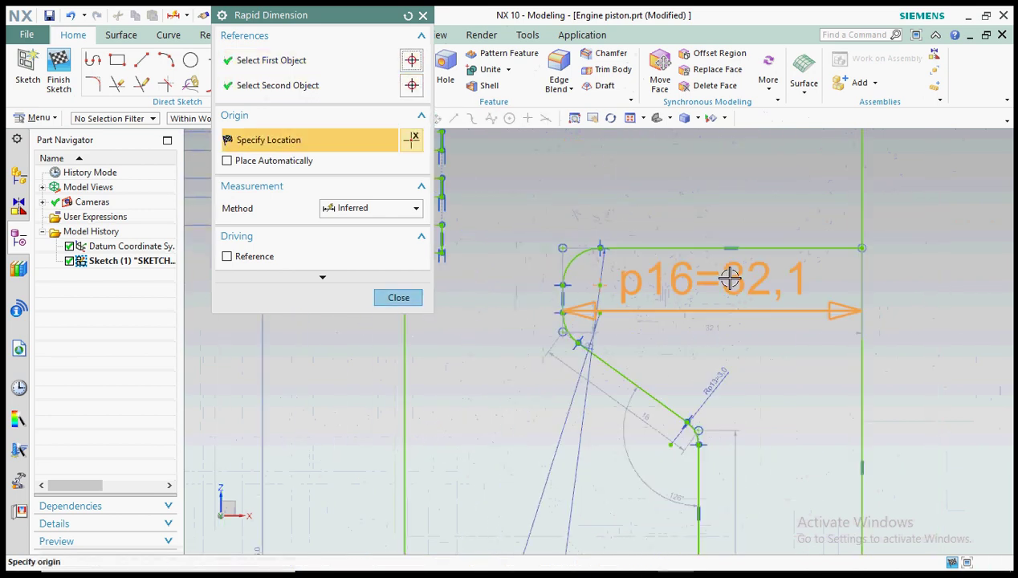
scroll(706, 181, down, 3)
click(859, 237)
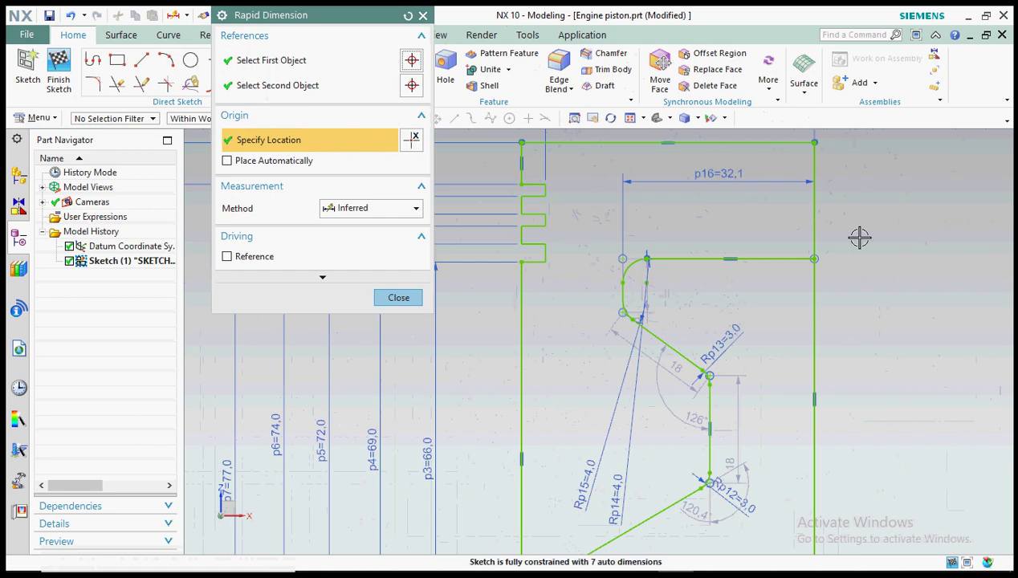
text(39)
key(Return)
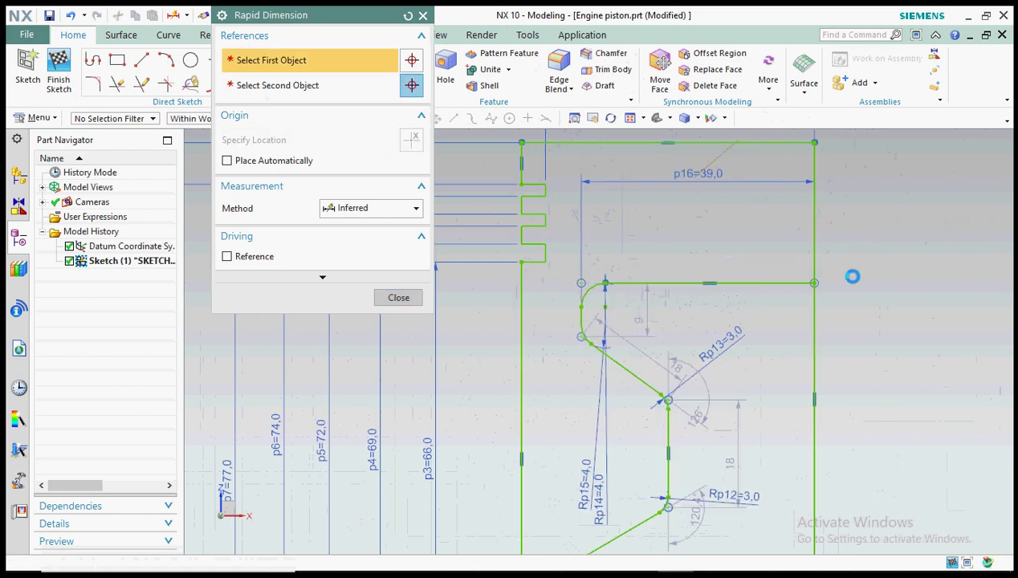
Step: Dimension the horizontal distance from the inner contour's middle vertical to the centre line as 20 mm
scroll(658, 329, down, 3)
scroll(674, 404, up, 6)
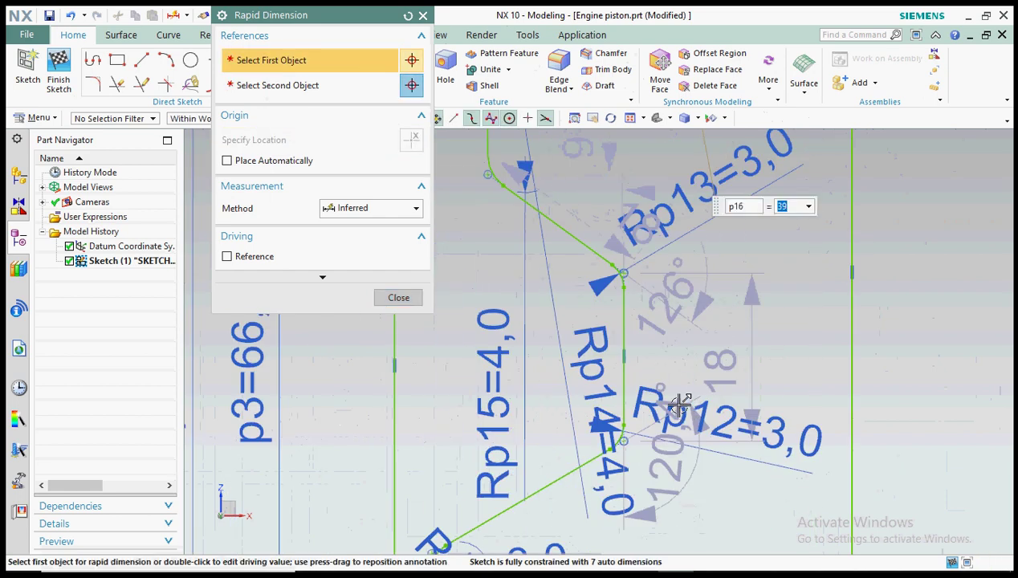
scroll(634, 349, down, 3)
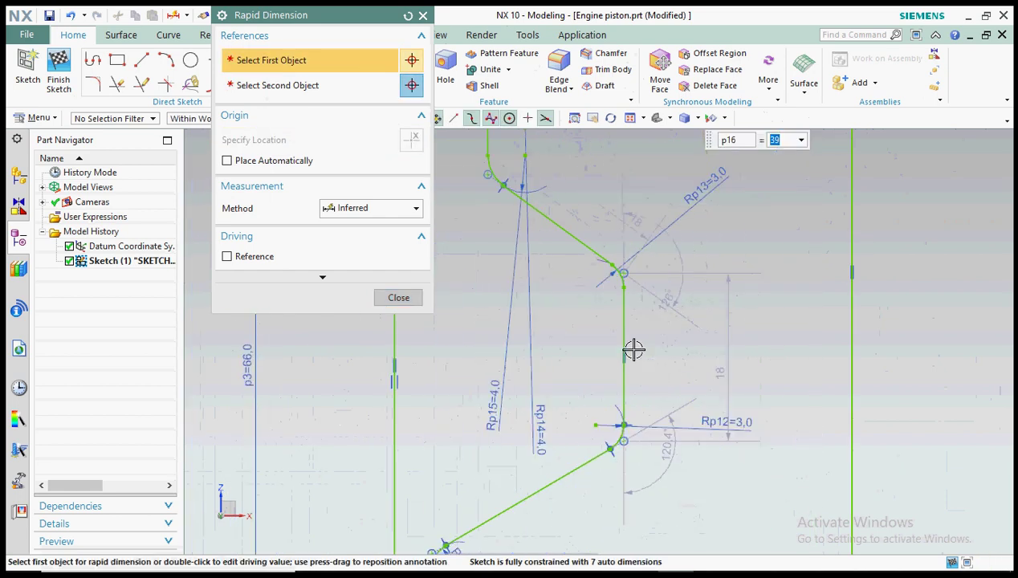
click(624, 291)
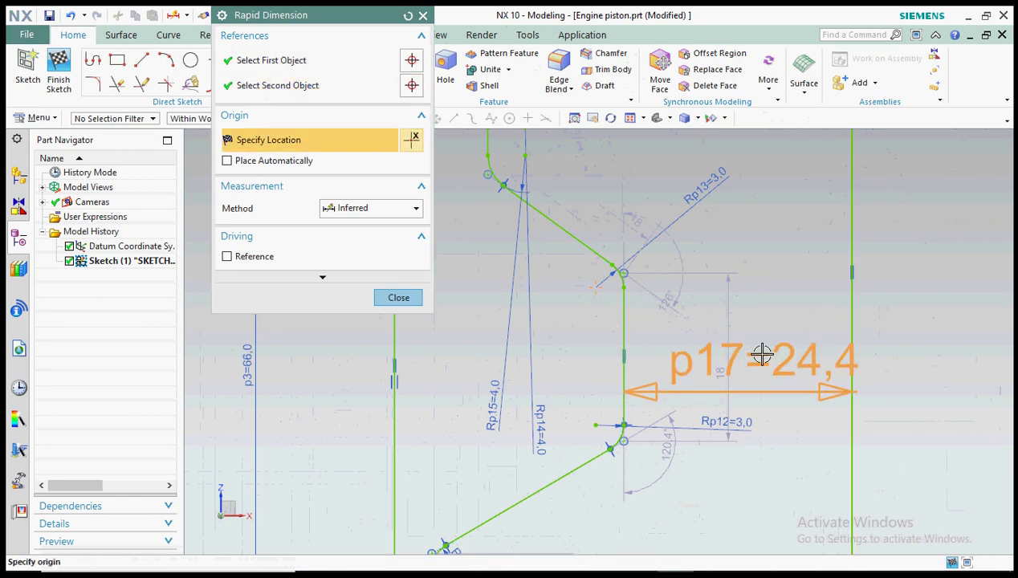
click(936, 321)
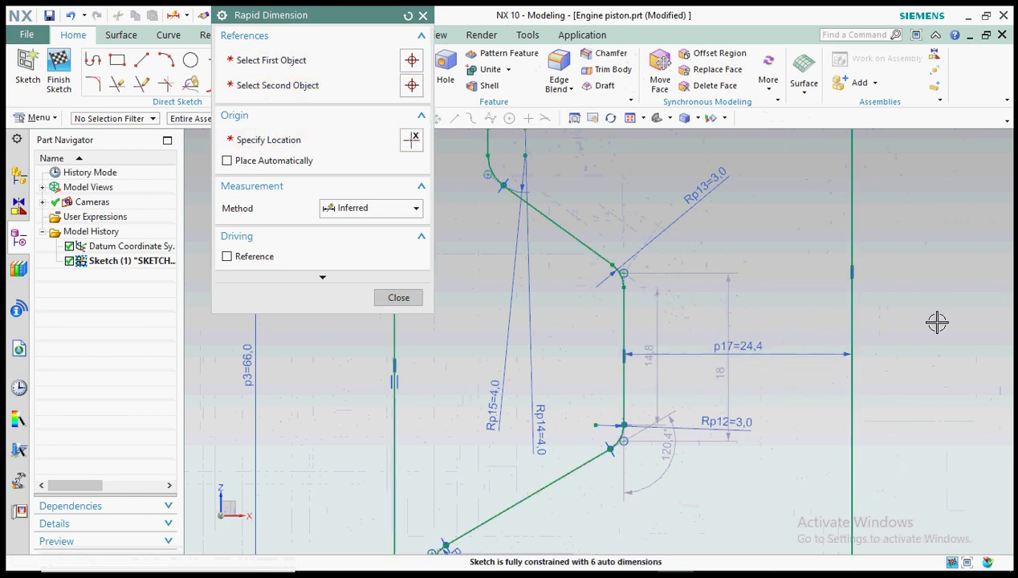
text(20)
key(Return)
scroll(566, 357, down, 6)
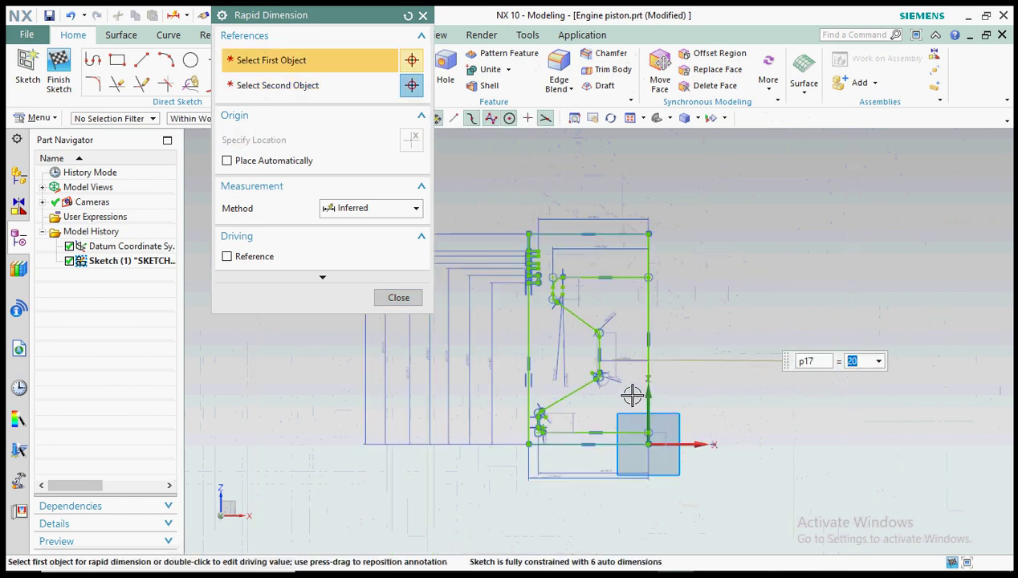
Step: Dimension the vertical distance between the inner contour's upper and lower horizontal lines as 60 mm
scroll(628, 389, up, 4)
scroll(788, 232, down, 3)
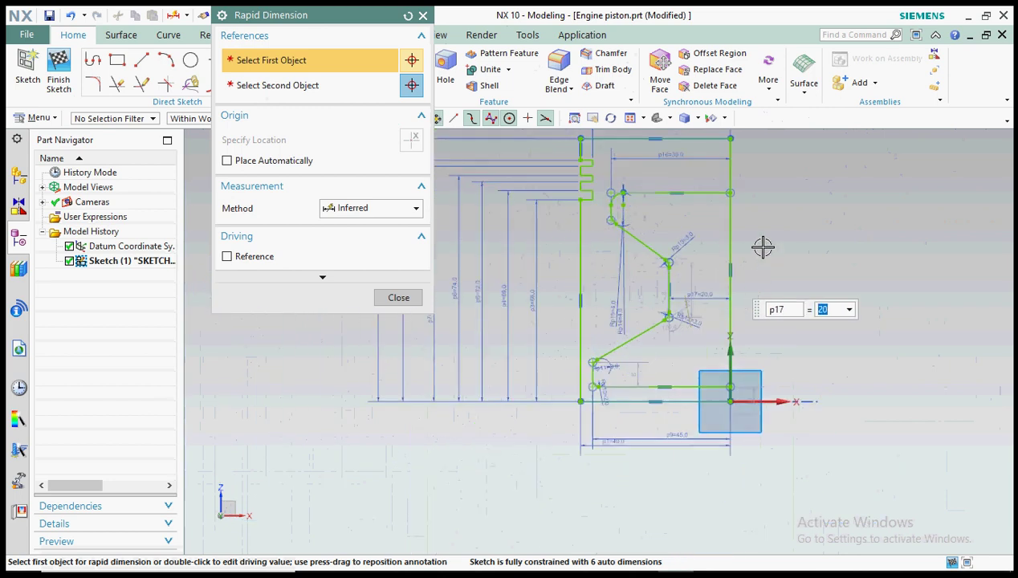
scroll(763, 246, up, 2)
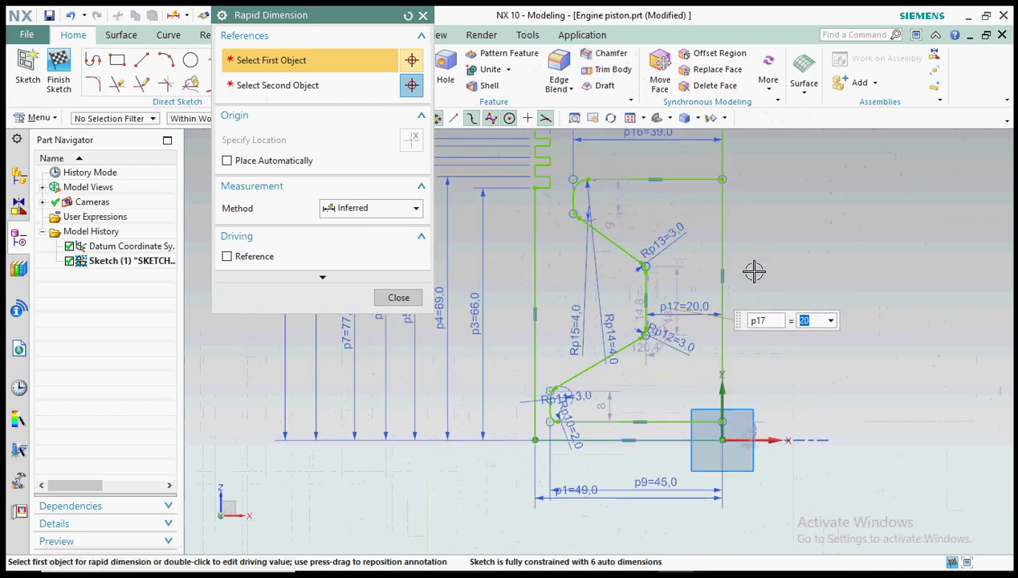
scroll(754, 272, up, 1)
click(713, 155)
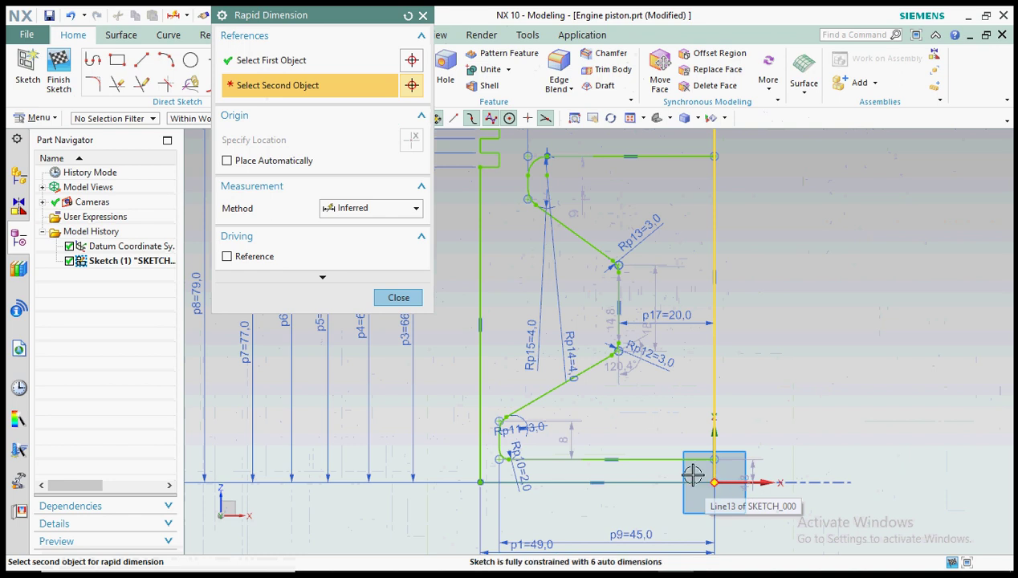
click(673, 458)
click(794, 365)
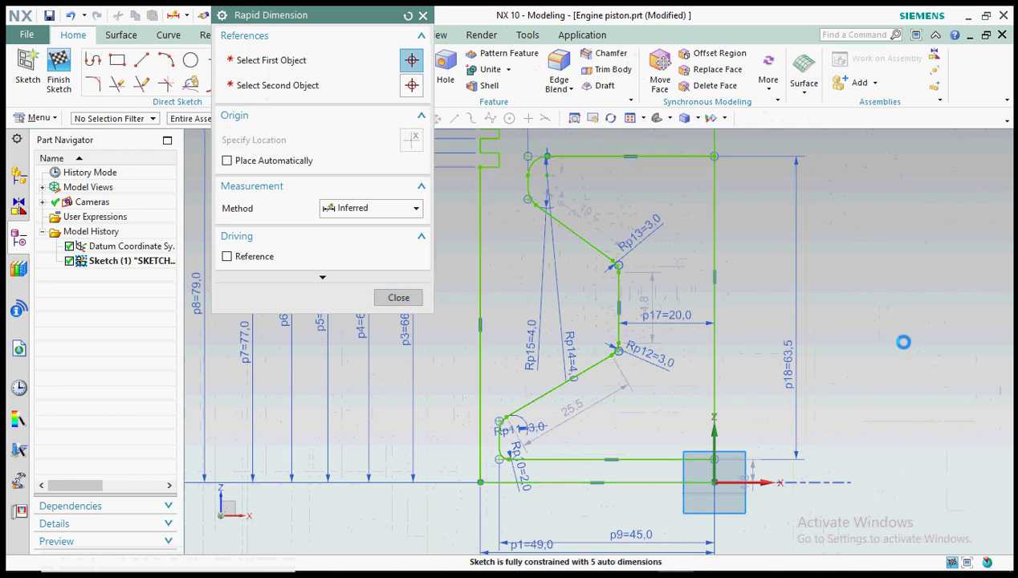
text(60)
key(Return)
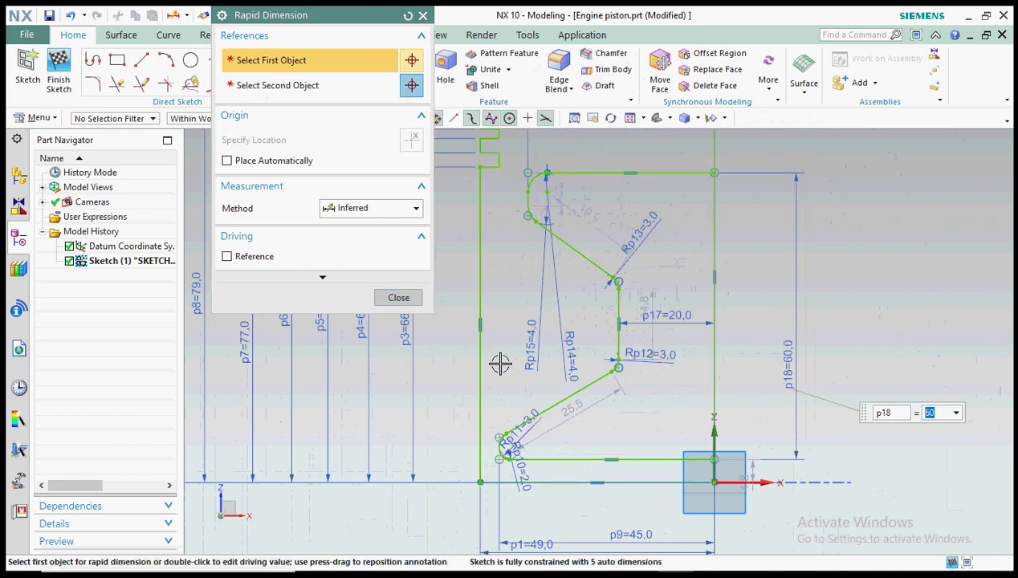
Step: Dimension the angle between the inner contour's lower sloped line and its middle vertical as 100 degrees
click(584, 386)
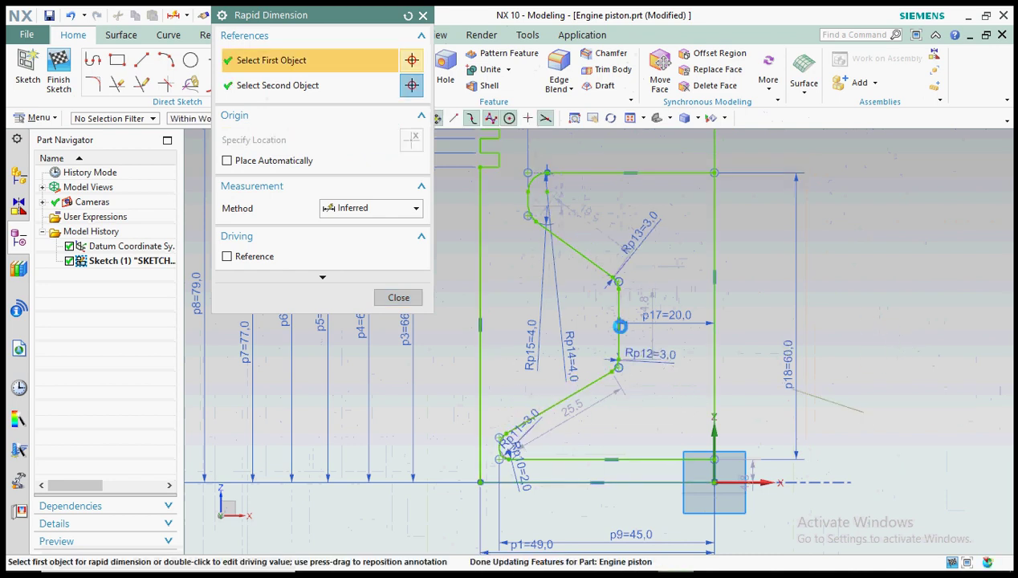
click(618, 342)
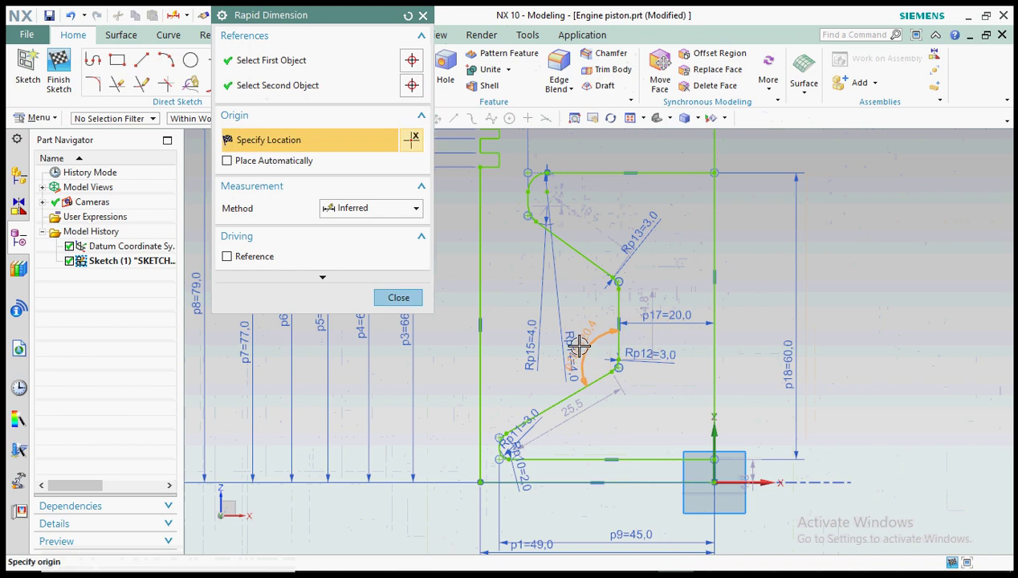
click(576, 341)
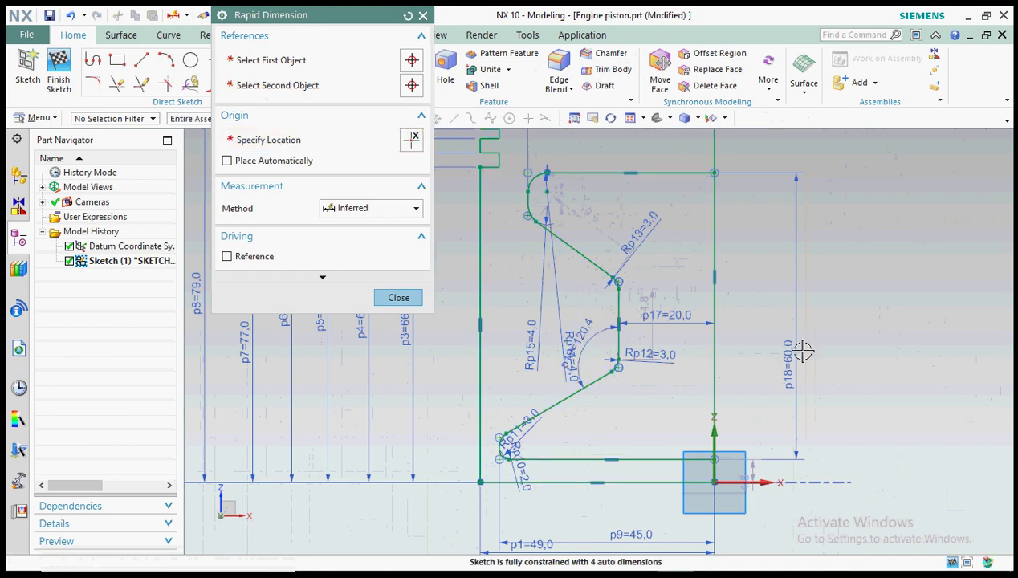
text(100)
key(Return)
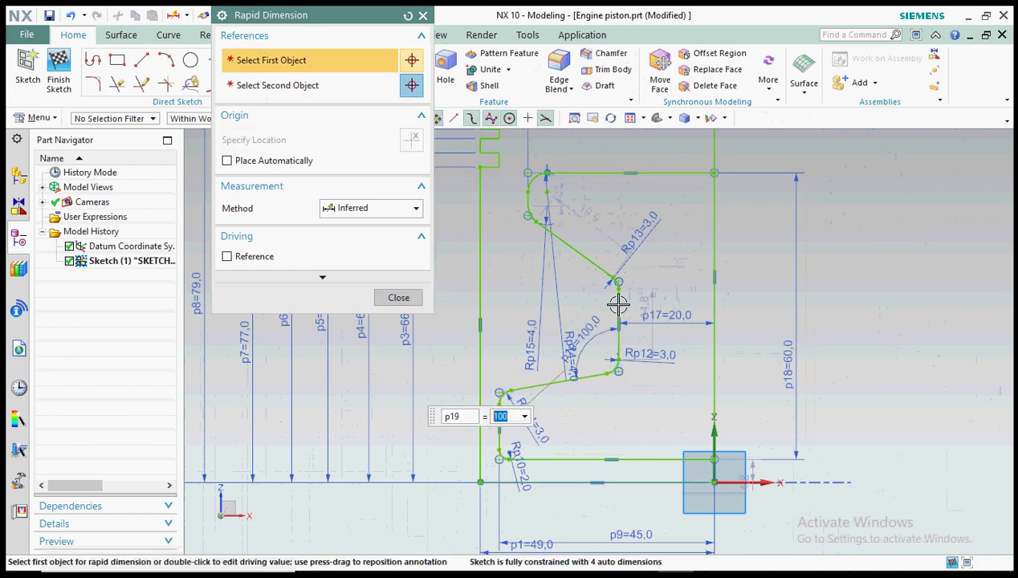
Step: Dimension the angle between the inner contour's upper sloped line and its middle vertical as 100 degrees
click(576, 255)
click(618, 305)
click(580, 286)
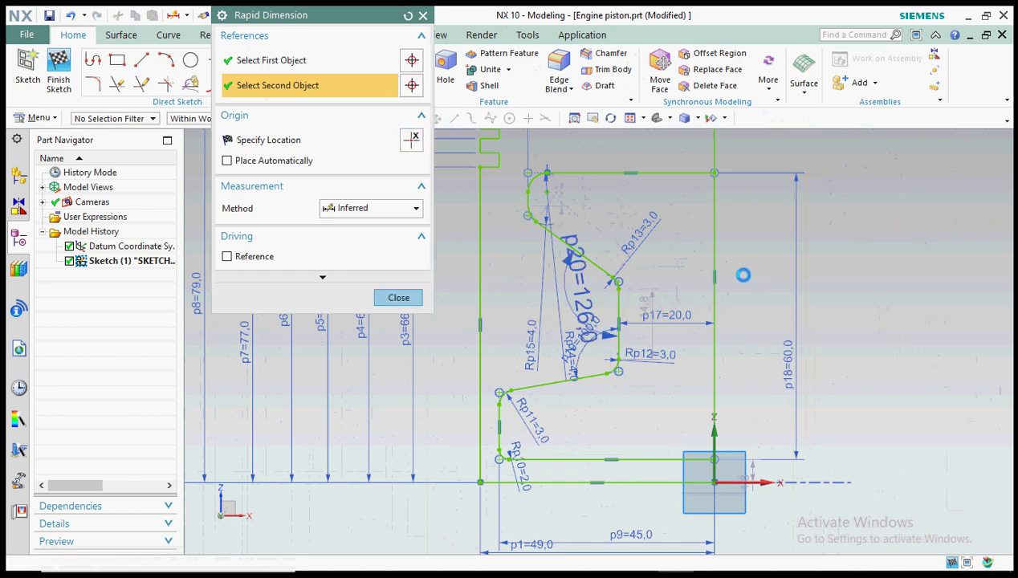
text(1)
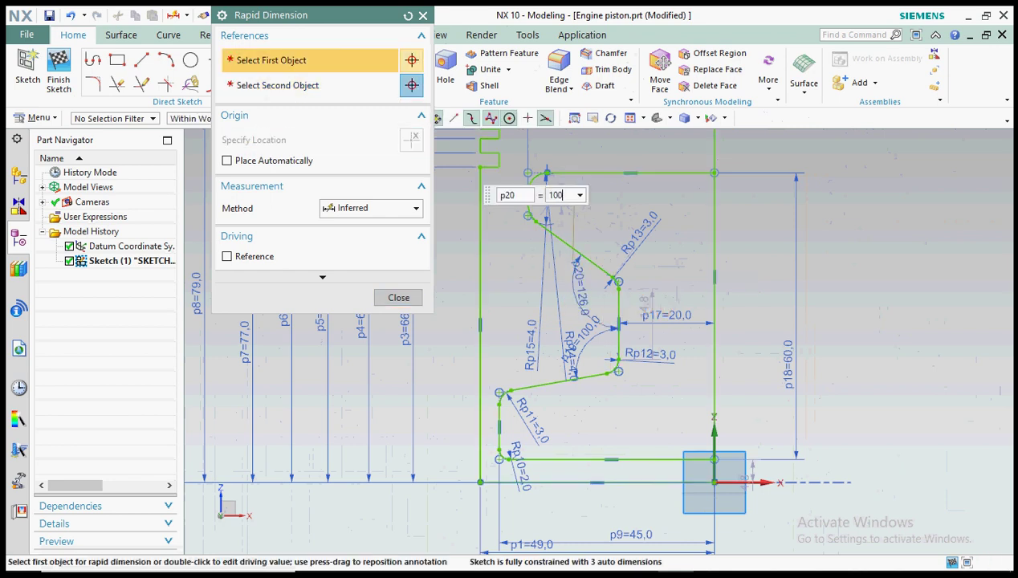
text(00)
key(Return)
Step: Dimension the vertical distance between the sloped-line ends of the middle vertical's two fillets as 34 mm and finish dimensioning
scroll(618, 329, down, 3)
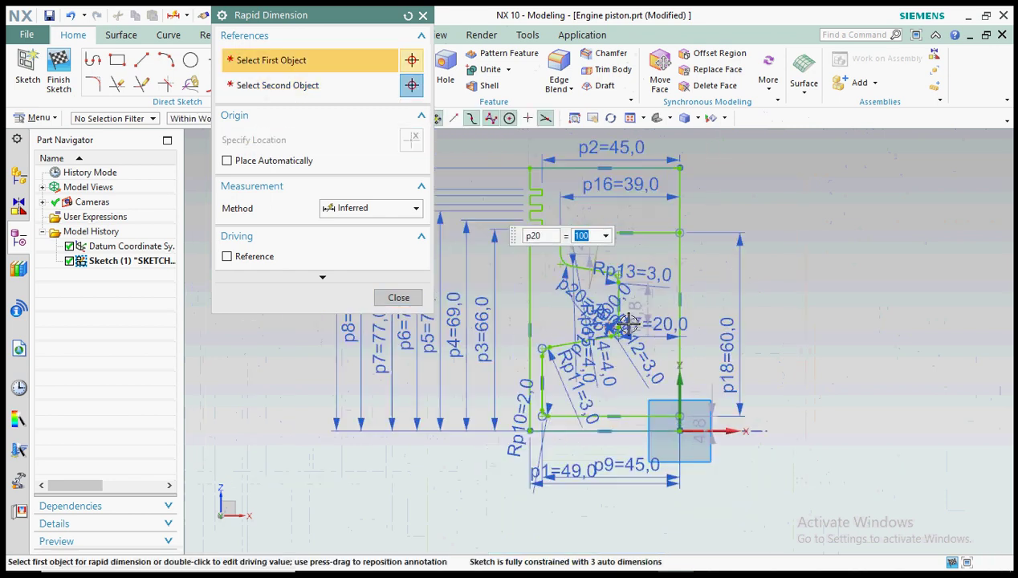
scroll(628, 323, up, 2)
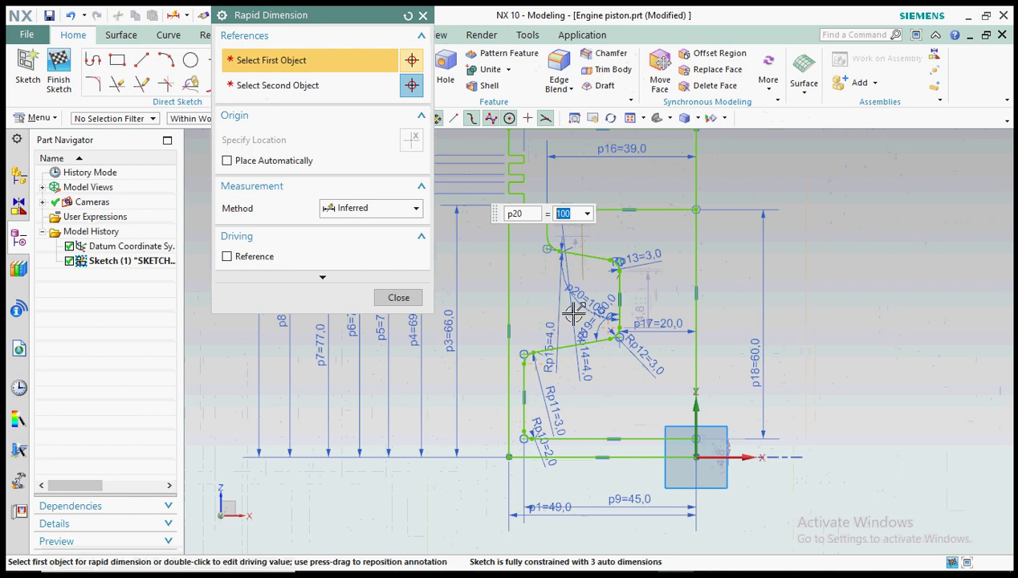
scroll(574, 313, up, 5)
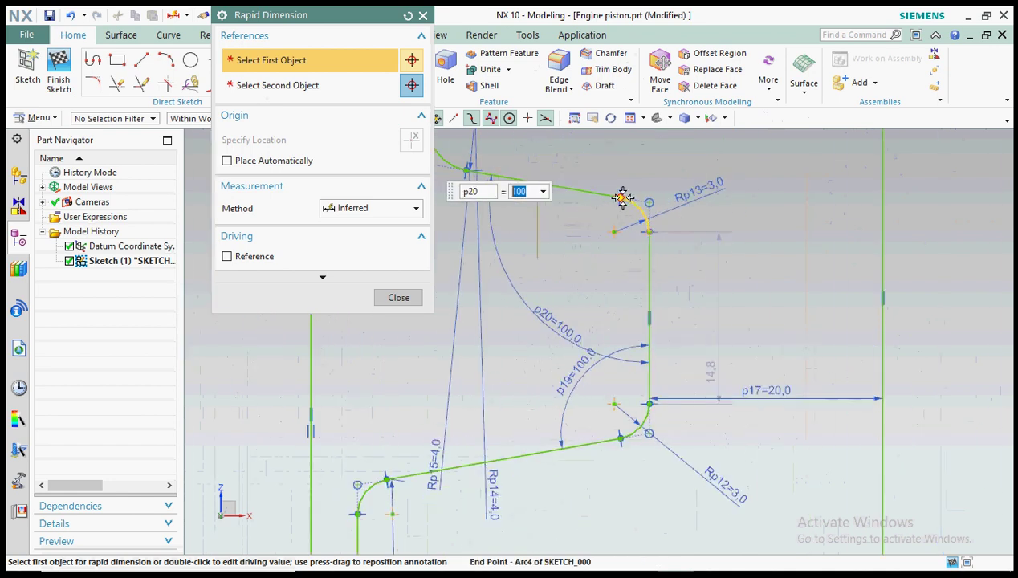
click(623, 198)
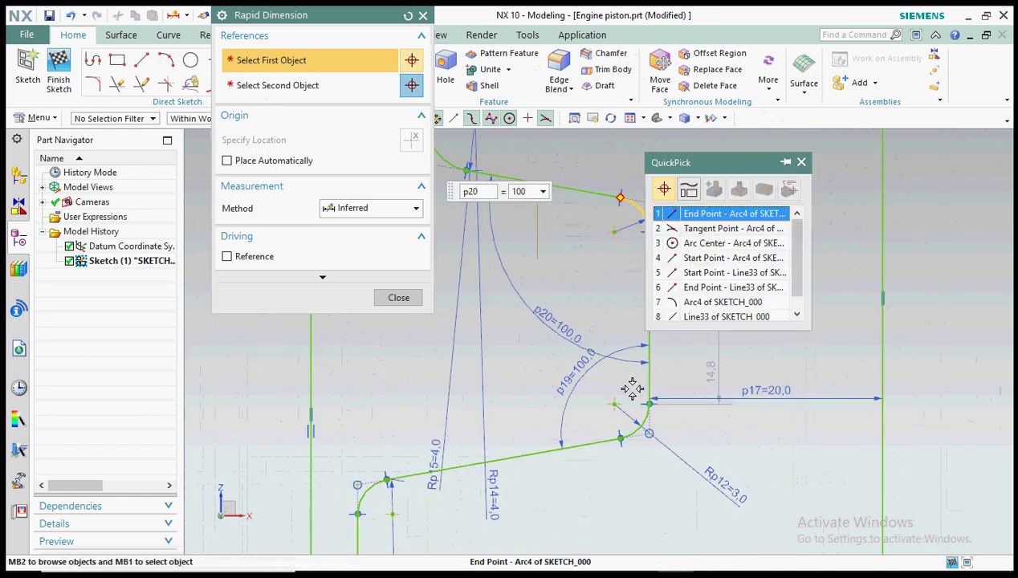
click(706, 212)
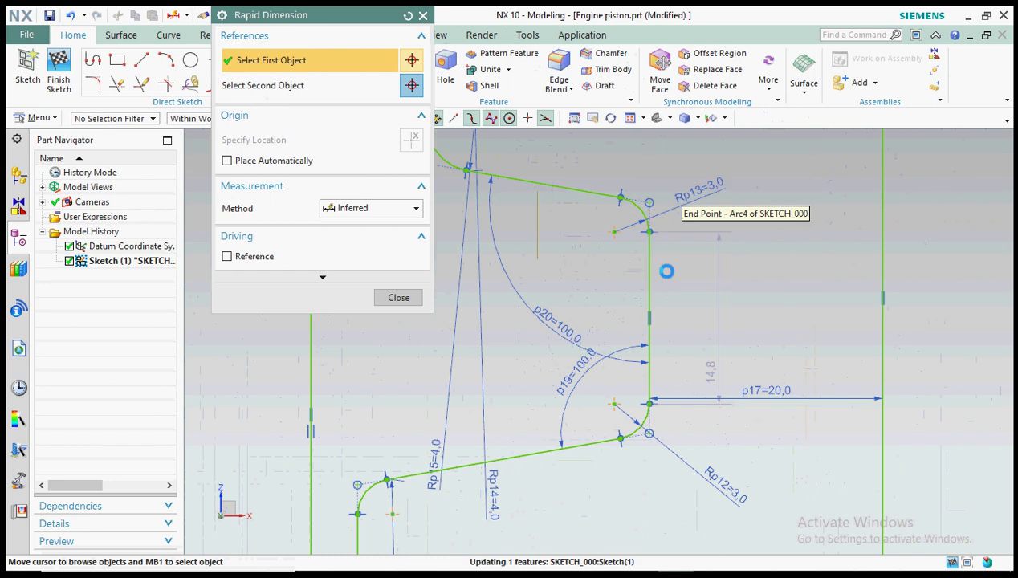
click(620, 436)
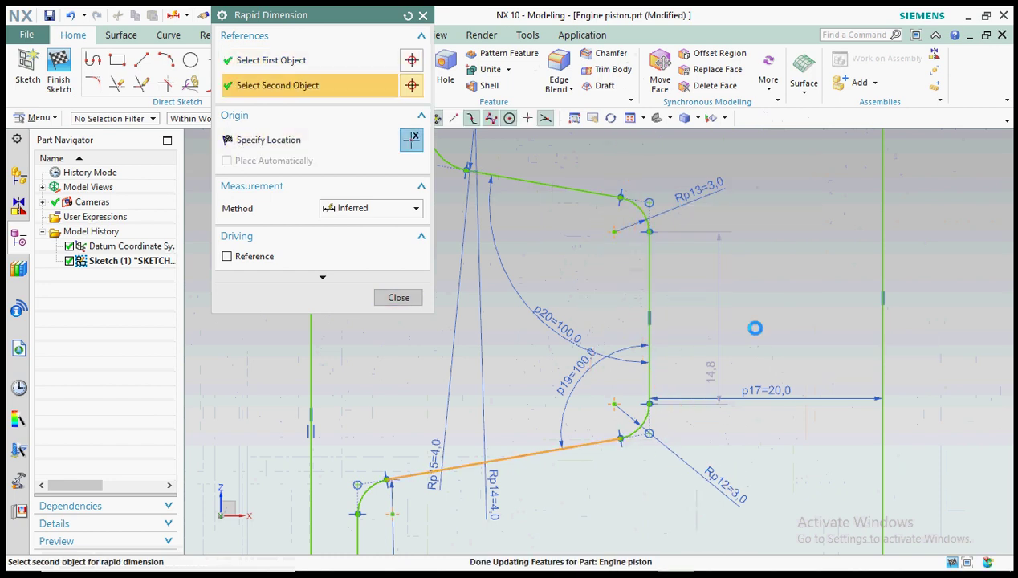
click(830, 298)
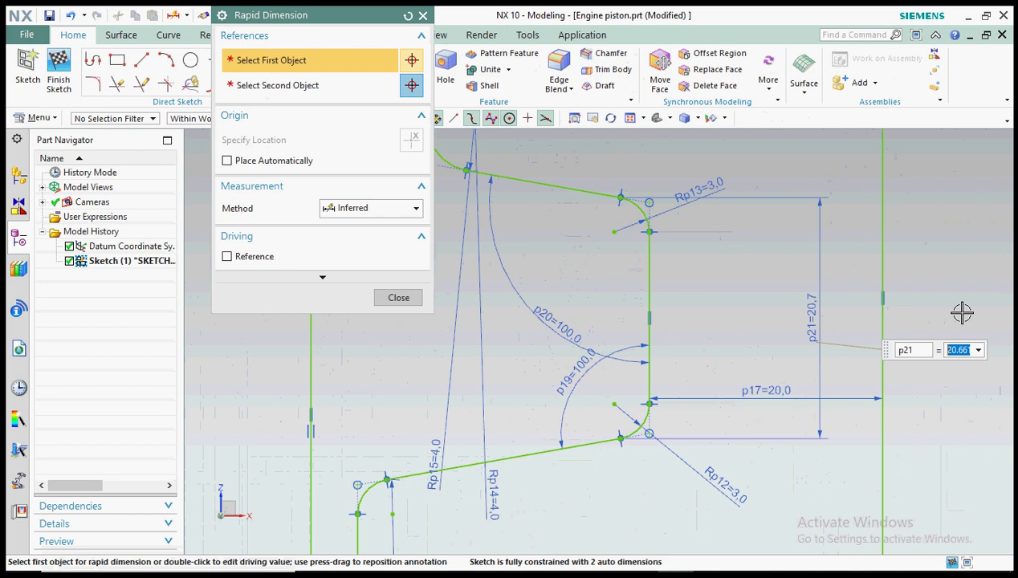
key(Return)
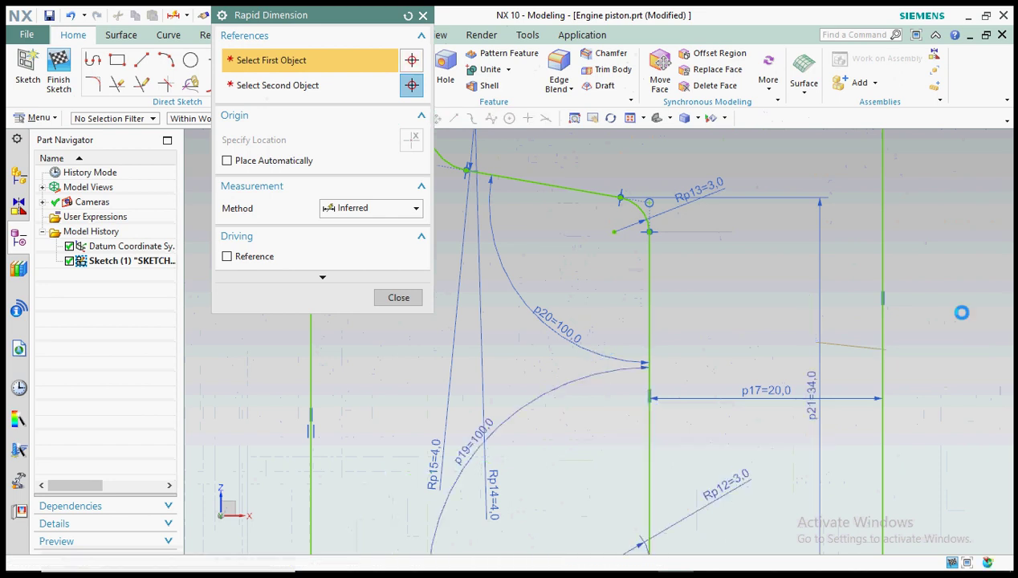
scroll(698, 305, down, 6)
scroll(702, 351, up, 2)
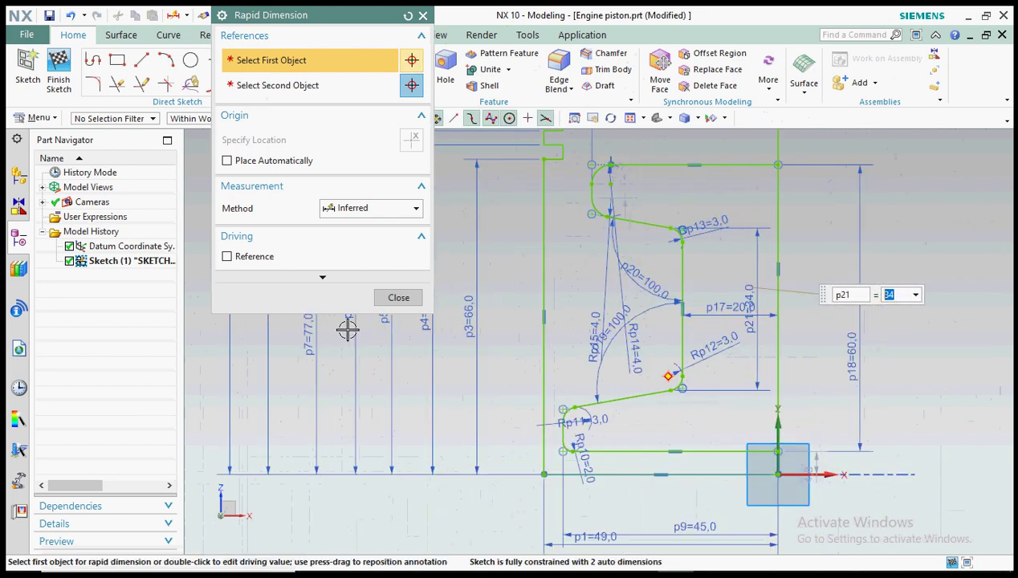
click(399, 298)
Step: Examine the profile and inner contour for distances that still lack a driving dimension
scroll(749, 305, down, 2)
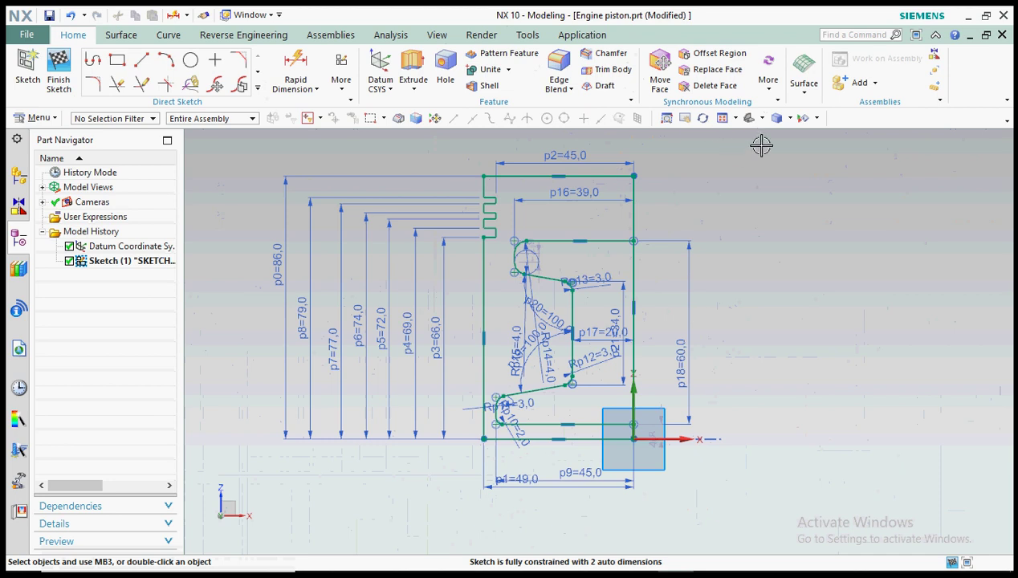
scroll(640, 295, down, 1)
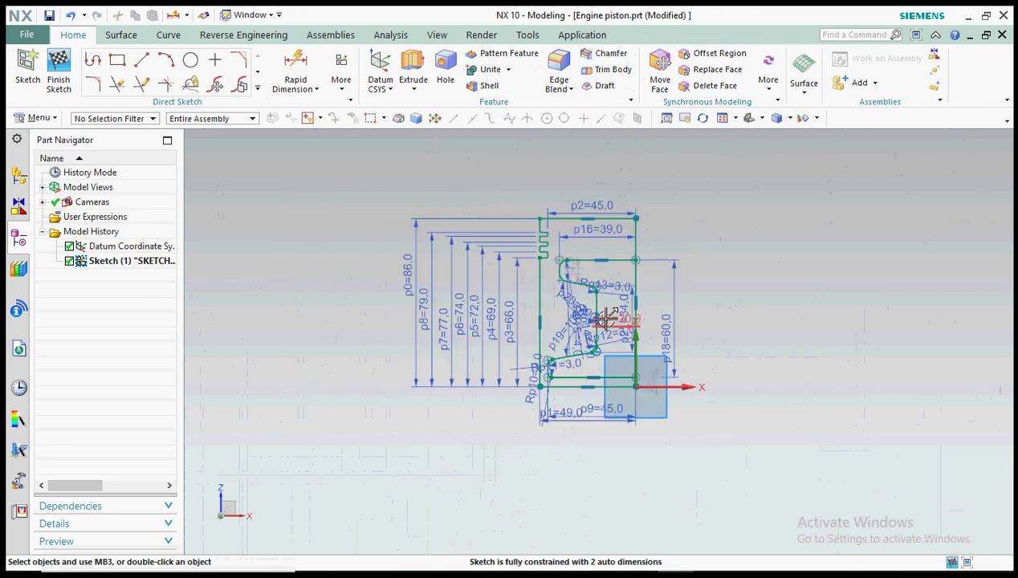
scroll(613, 268, up, 3)
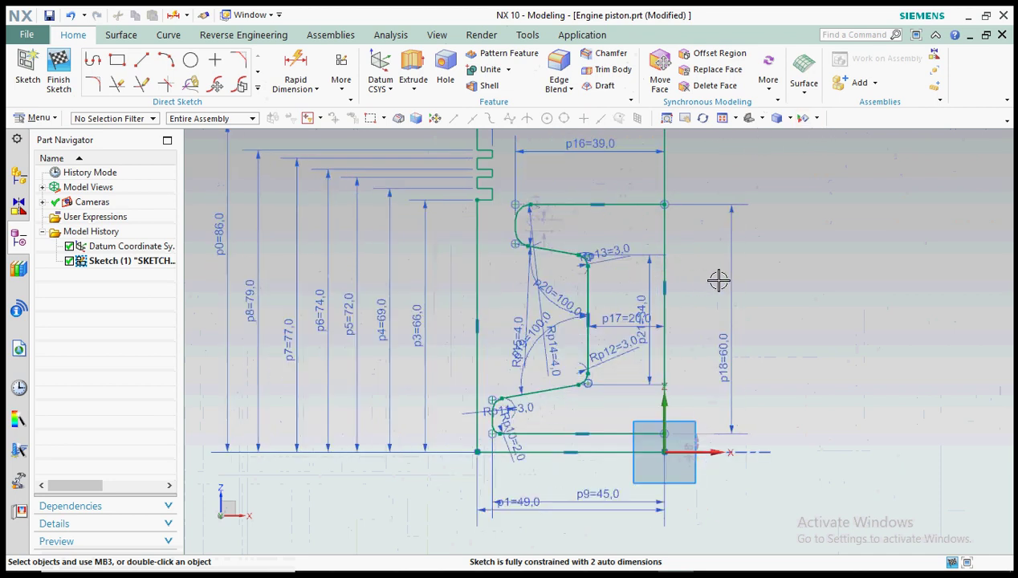
scroll(659, 311, down, 2)
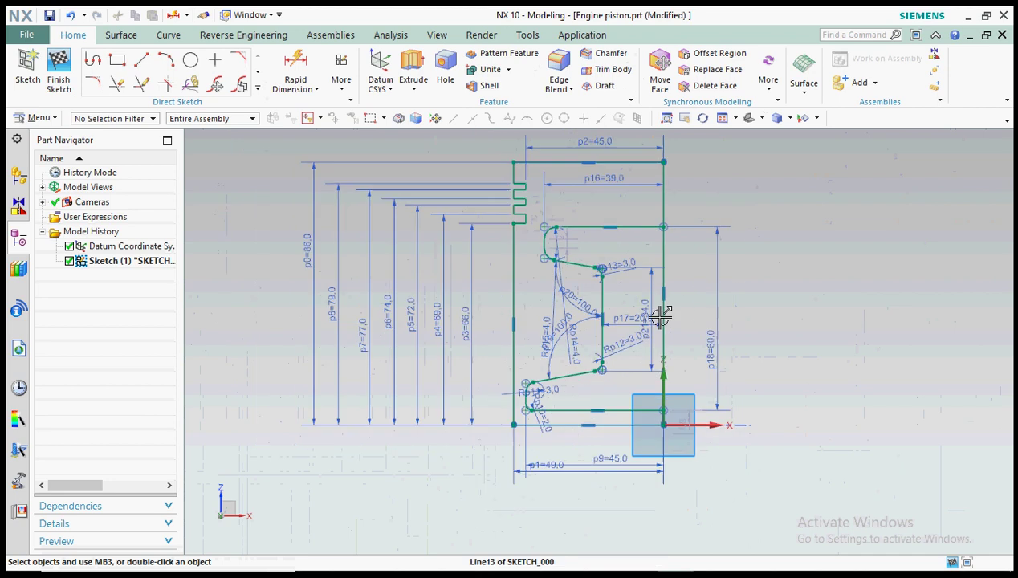
scroll(659, 318, up, 2)
scroll(644, 463, up, 4)
scroll(675, 434, down, 2)
Step: Dimension the vertical distance between the inner contour's lower horizontal and the profile's base line as 3 mm
click(636, 405)
click(634, 432)
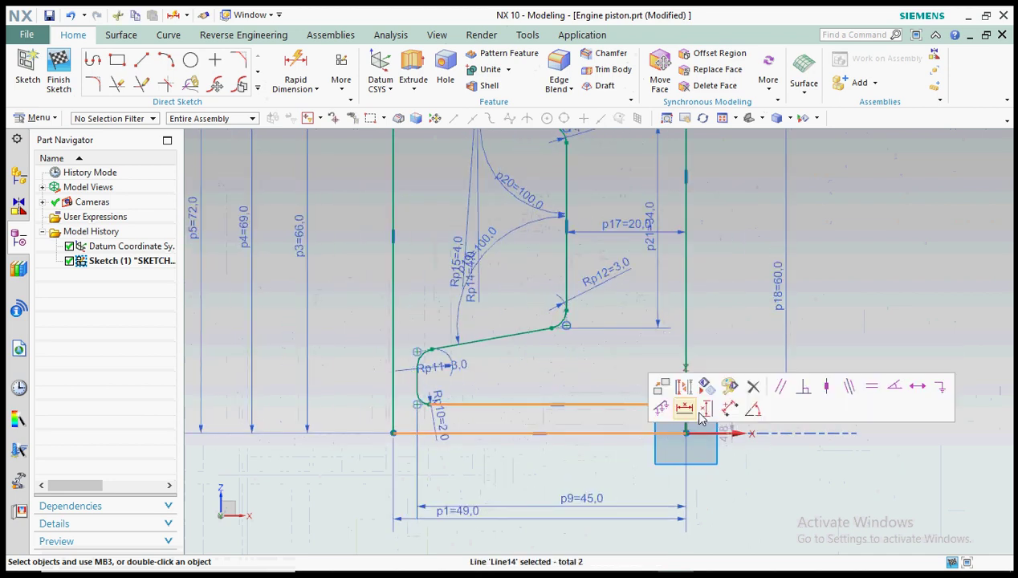
click(295, 68)
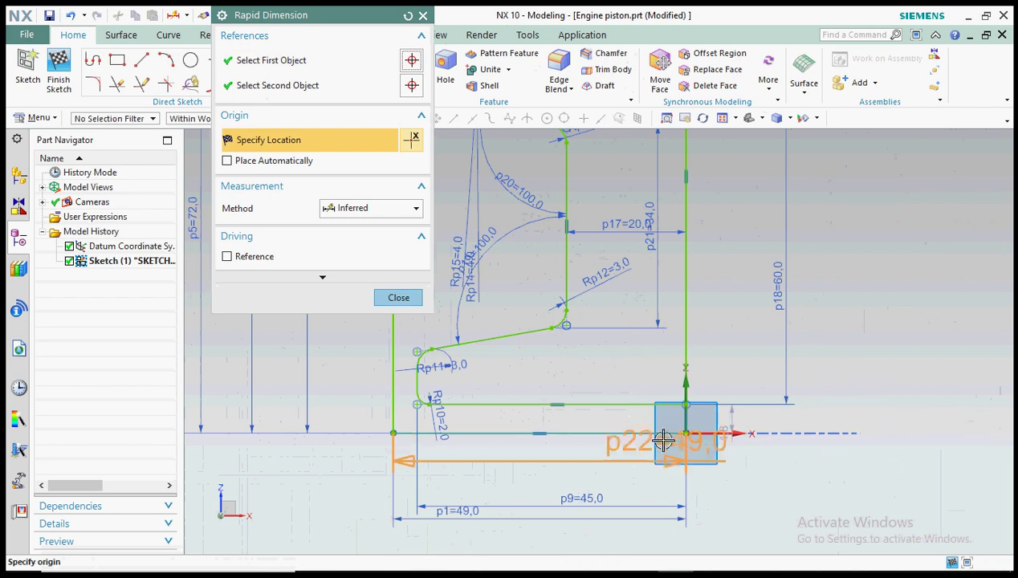
click(393, 325)
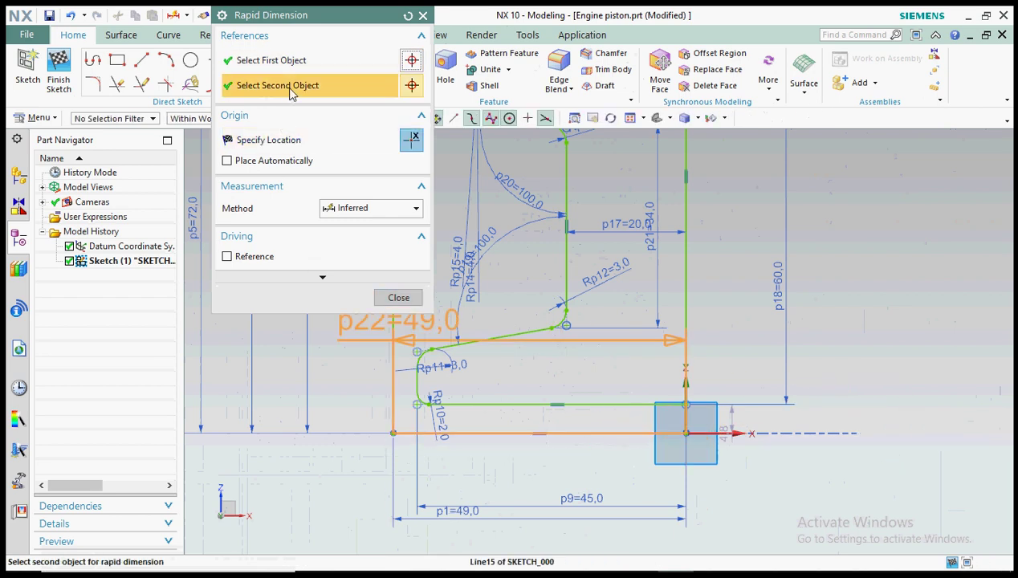
click(573, 433)
click(586, 411)
click(288, 67)
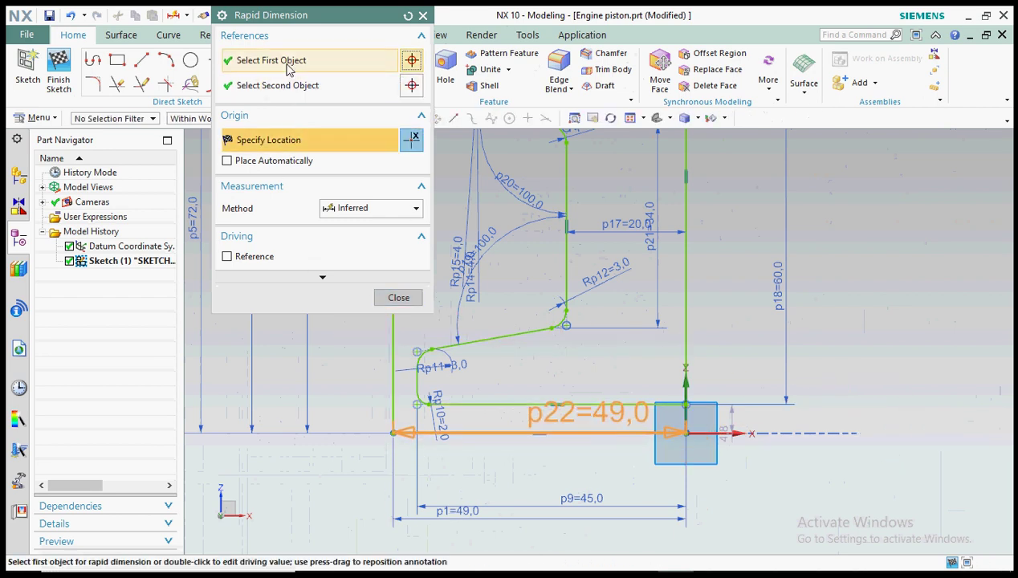
click(612, 404)
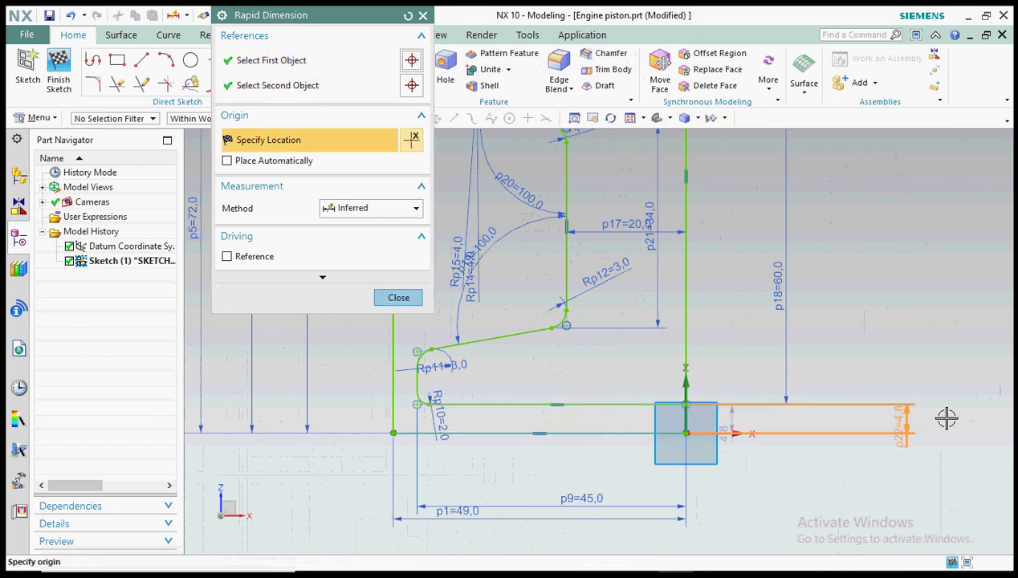
click(918, 431)
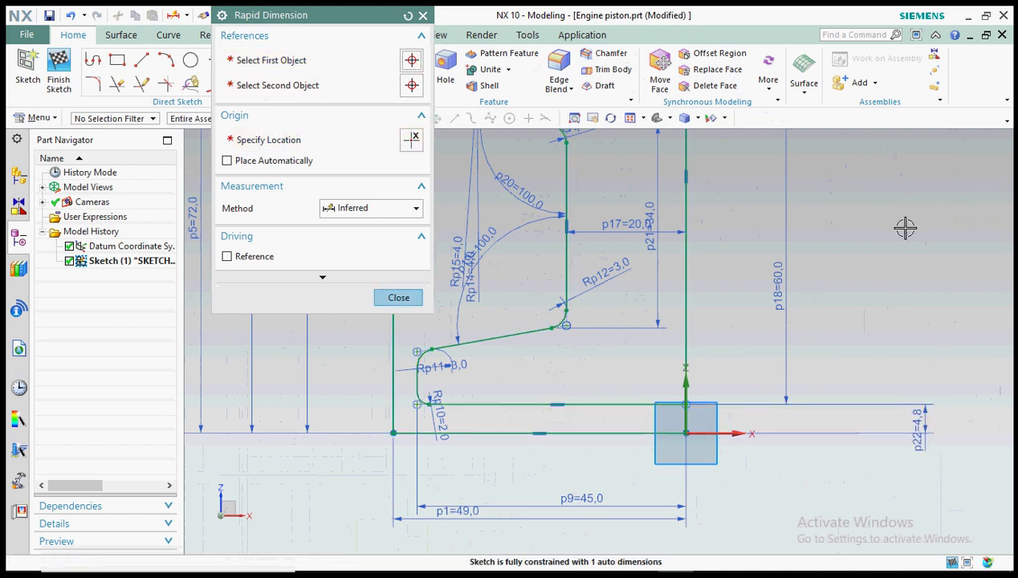
text(3)
key(Return)
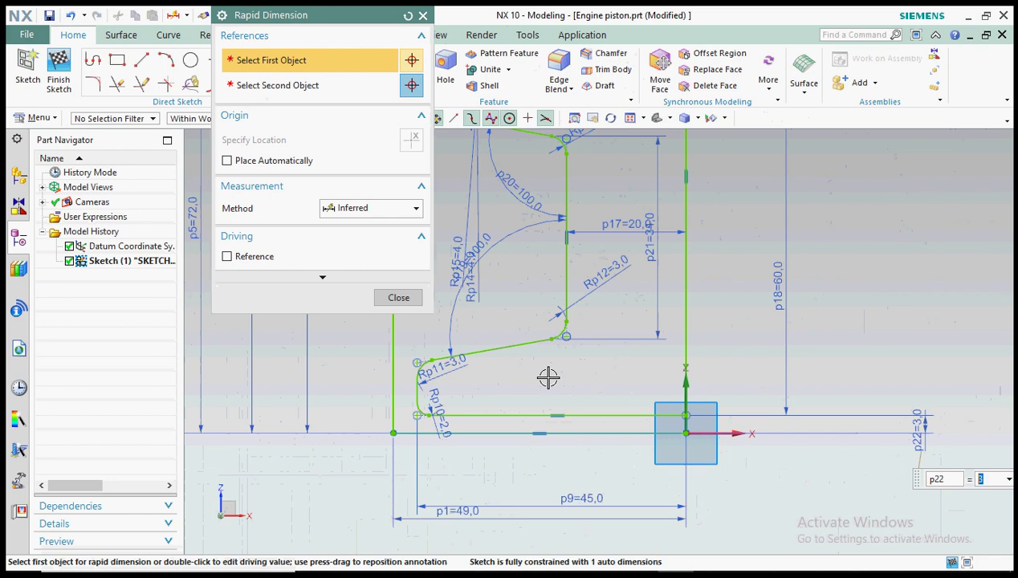
click(396, 297)
scroll(554, 331, down, 5)
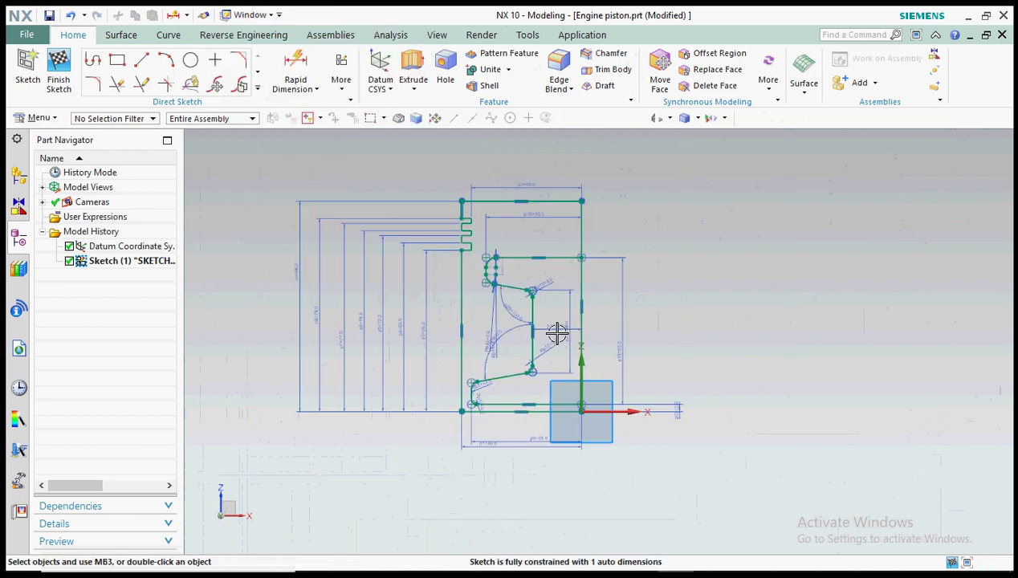
scroll(564, 307, up, 4)
scroll(623, 299, down, 3)
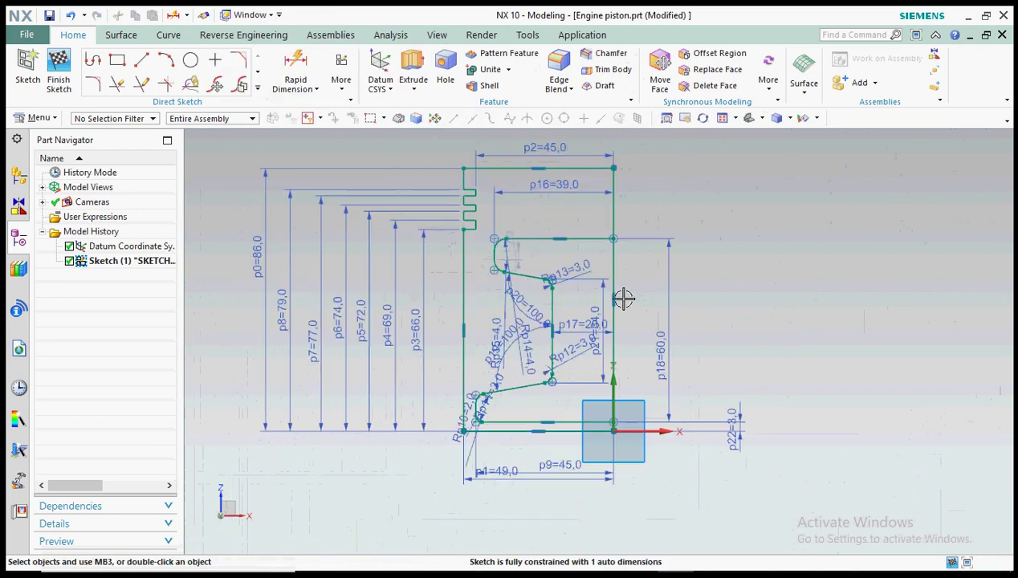
scroll(604, 273, up, 2)
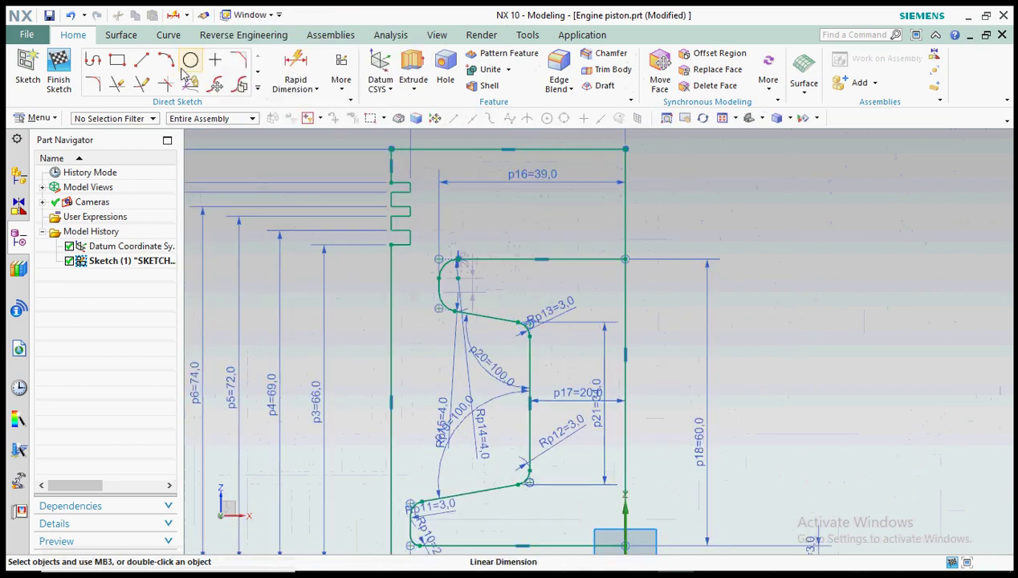
scroll(503, 257, down, 2)
click(527, 34)
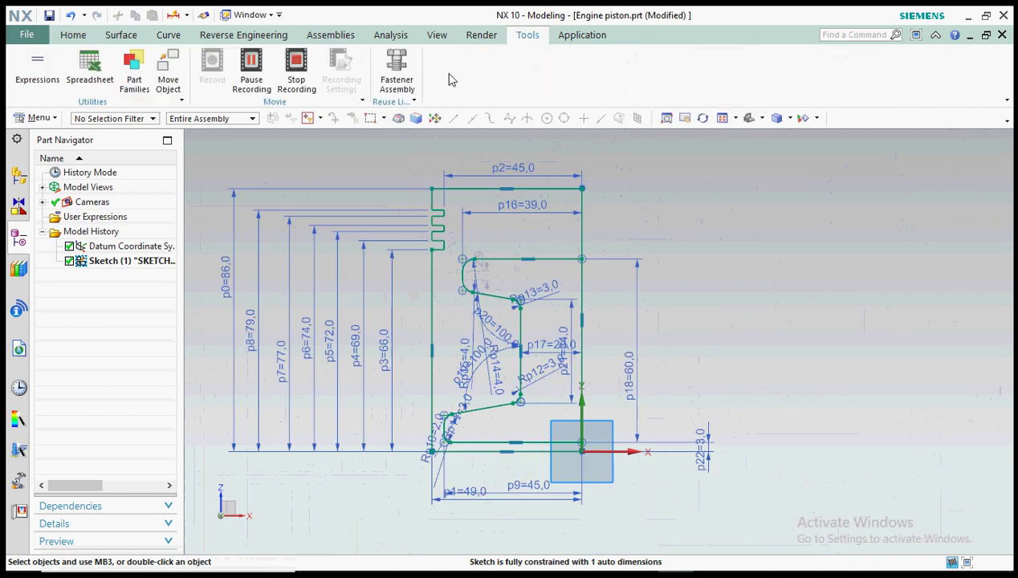
Step: Draw a 13 mm vertical line down from the profile's top edge, continued by a sloped line about 37.7 mm long up to the centre axis line
click(251, 79)
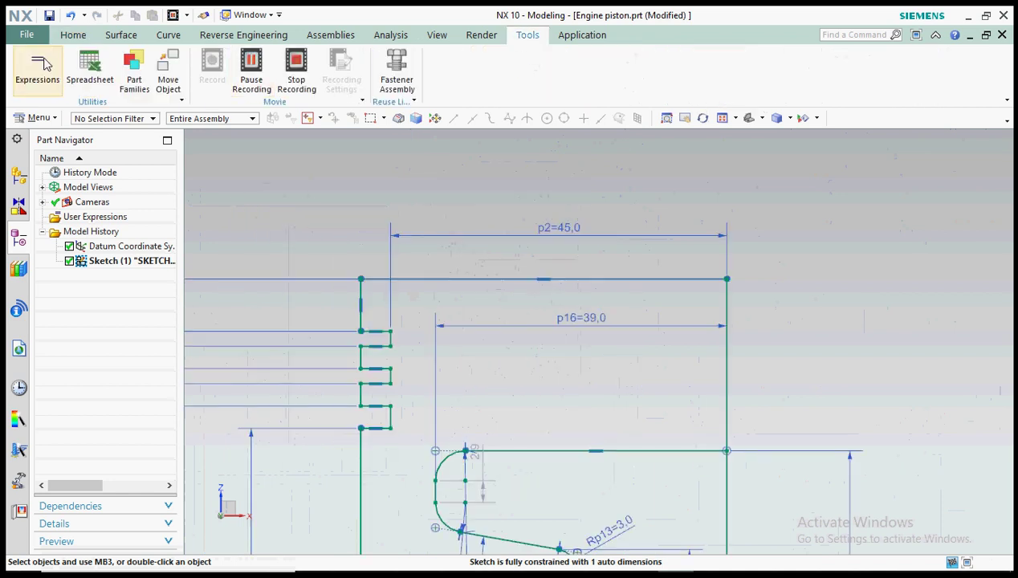
click(73, 34)
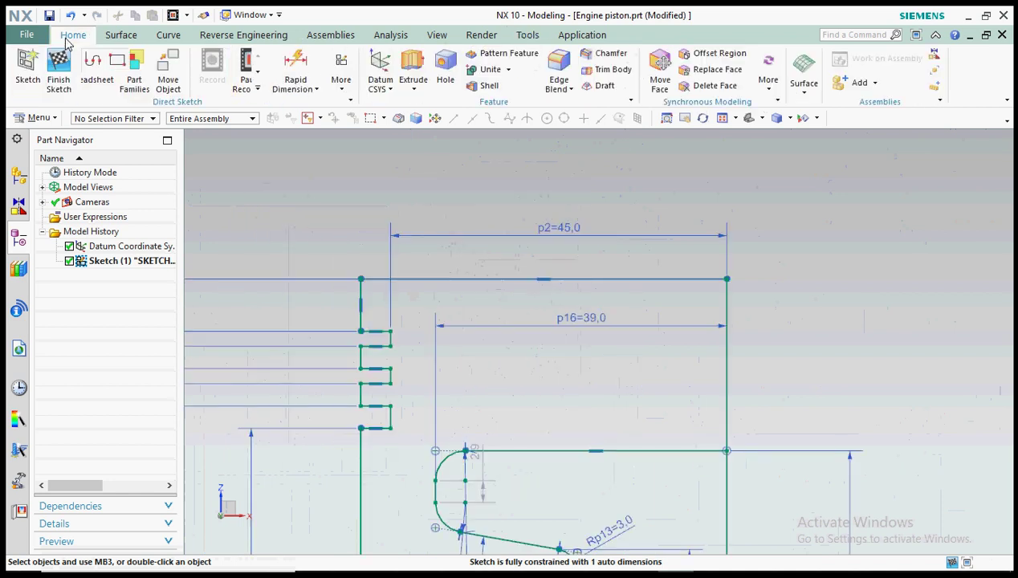
click(93, 64)
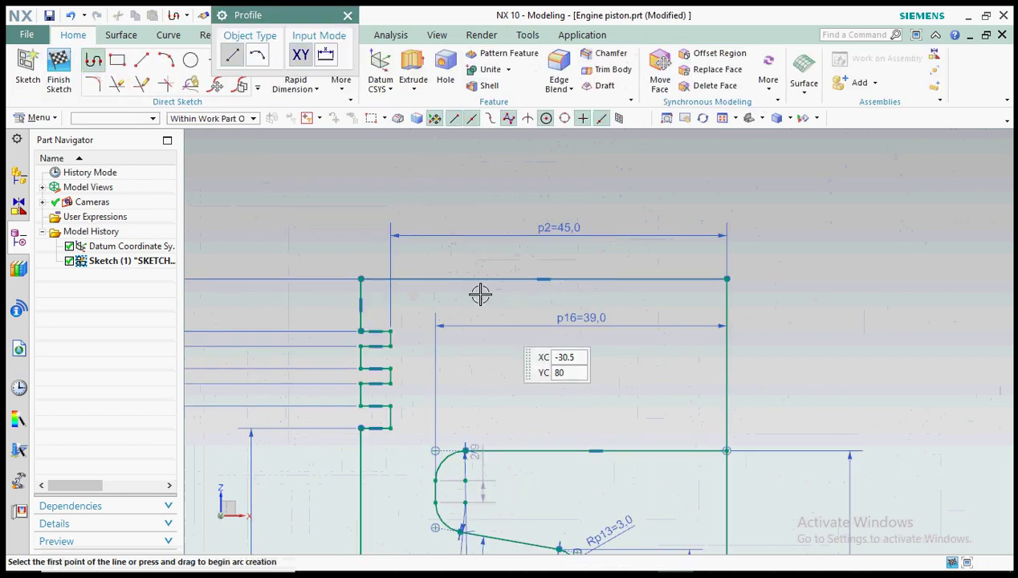
click(449, 279)
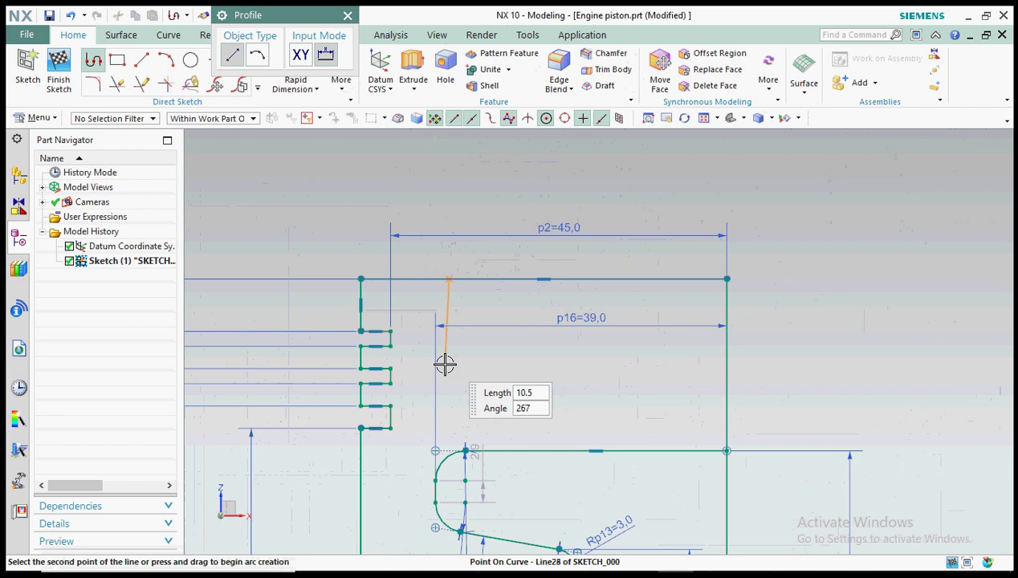
text(13)
key(Return)
click(726, 327)
click(347, 16)
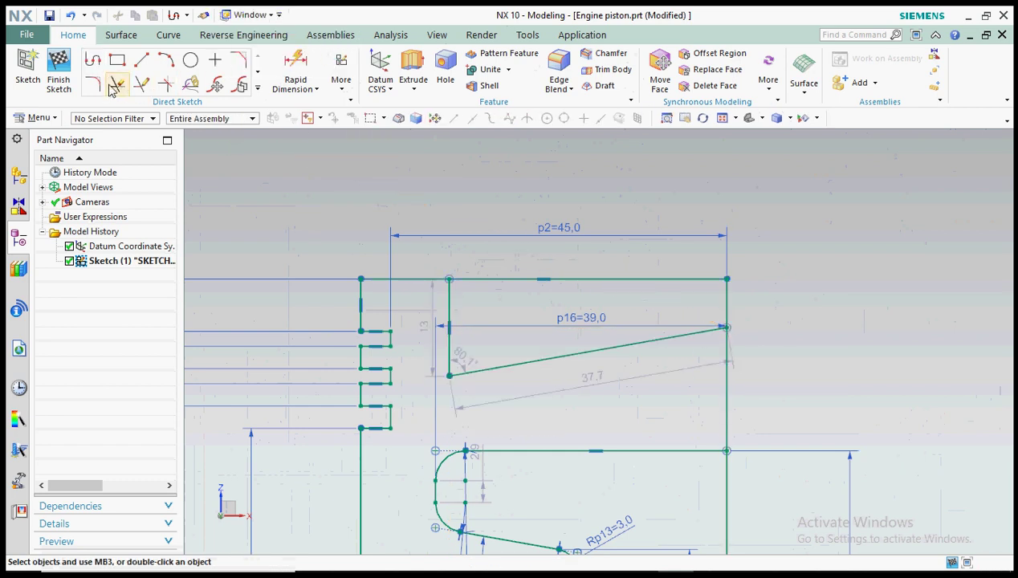
Step: Round the corner between the new vertical line and the sloped line with a 3 mm fillet
key(f)
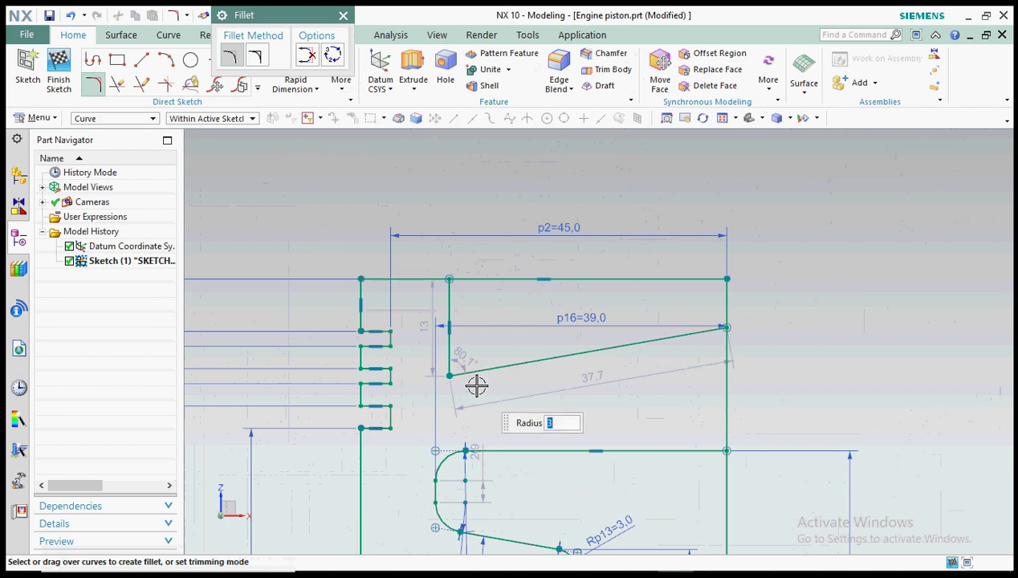
click(452, 379)
click(449, 370)
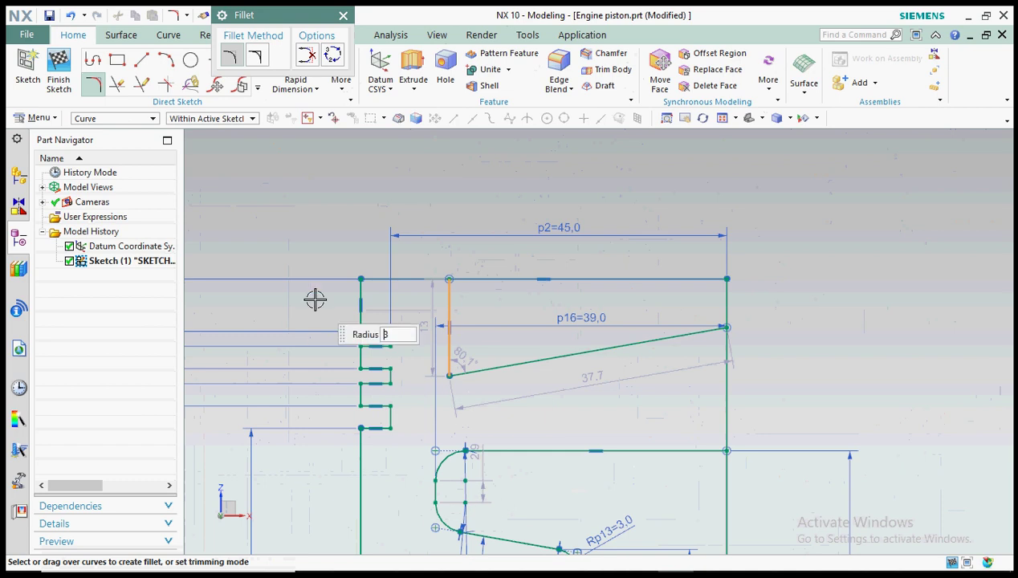
click(487, 373)
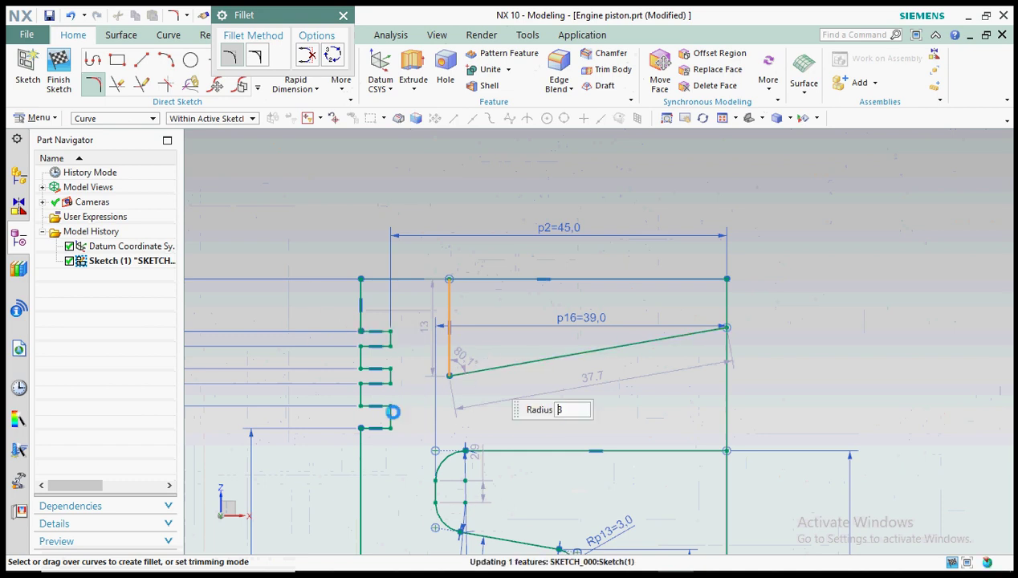
click(343, 17)
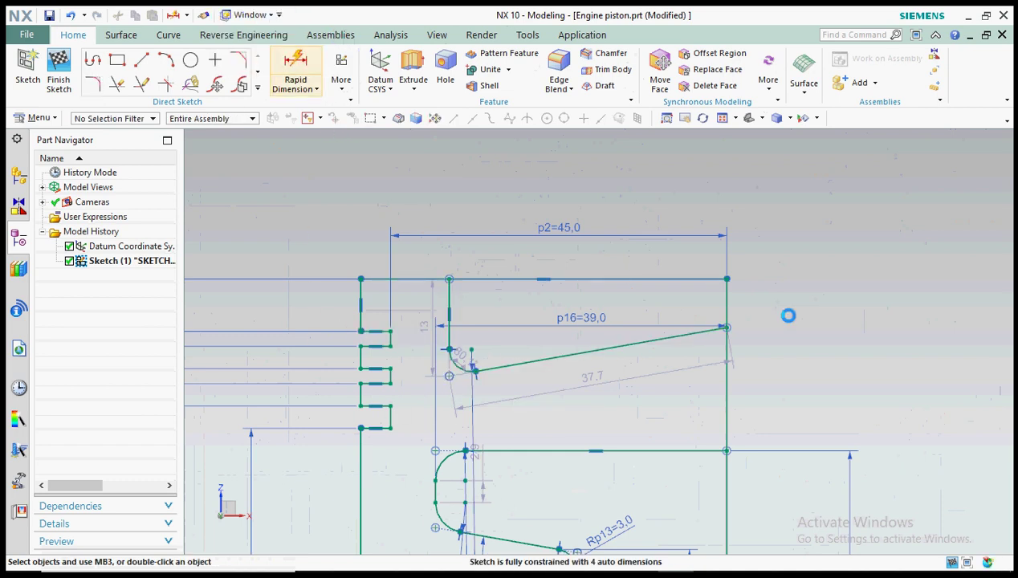
Step: Dimension the vertical distance from the profile's top corner on the axis to the sloped line's end as 8 mm
click(725, 278)
click(723, 329)
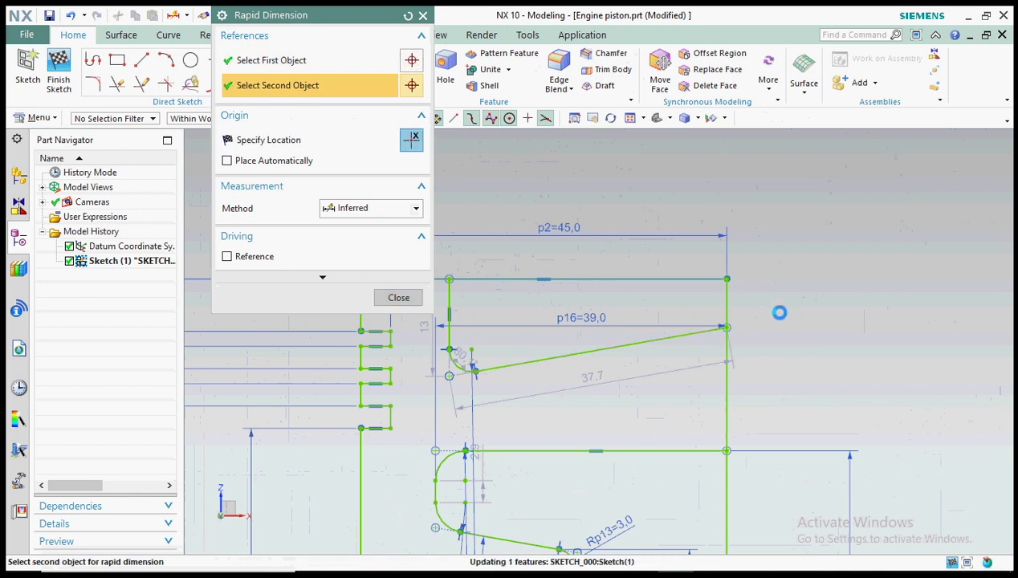
click(795, 302)
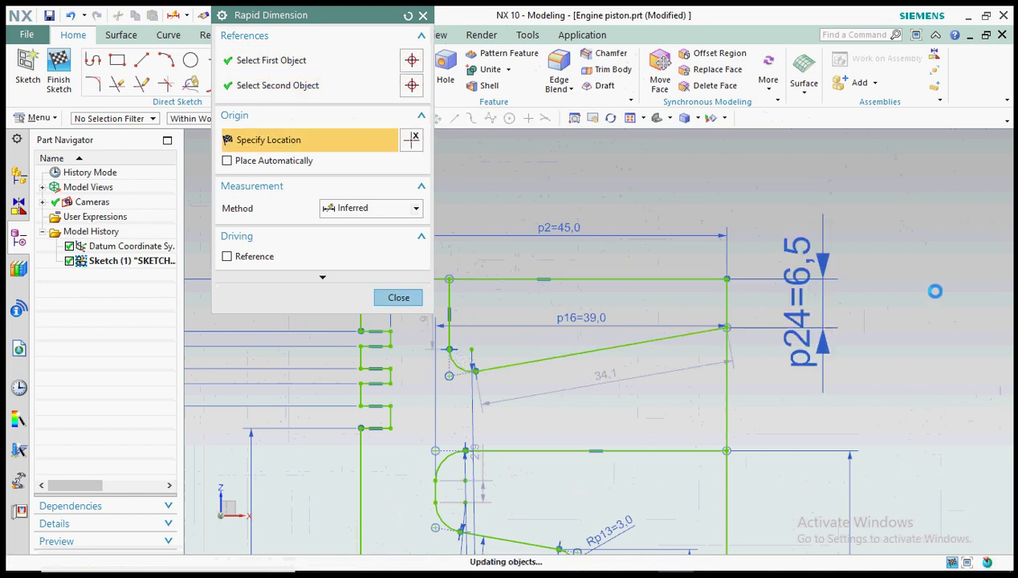
text(8)
key(Return)
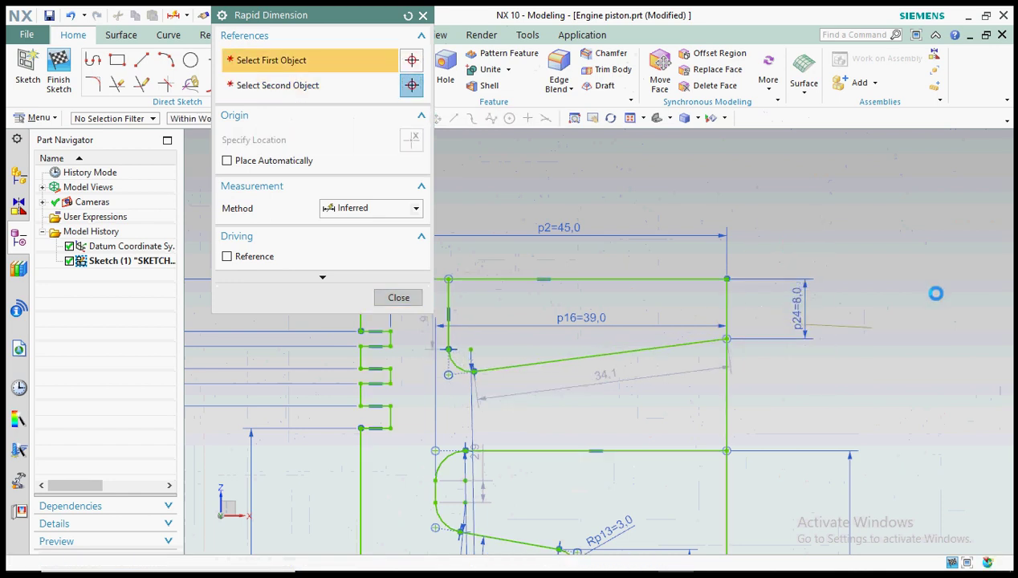
Step: Dimension the vertical distance from the top edge to the fillet's end on the sloped line as 12 mm
scroll(862, 259, down, 2)
scroll(586, 333, up, 3)
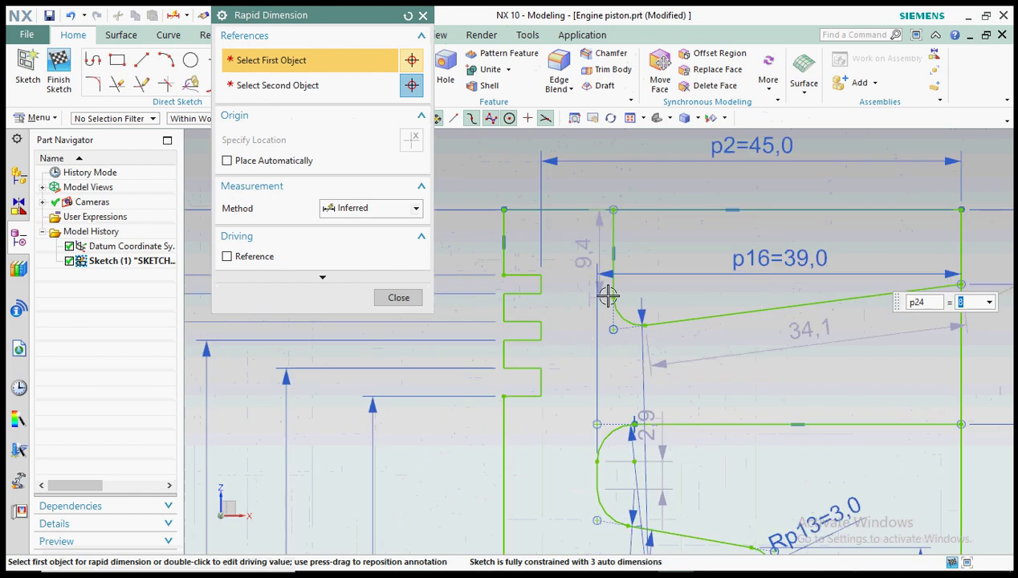
click(612, 206)
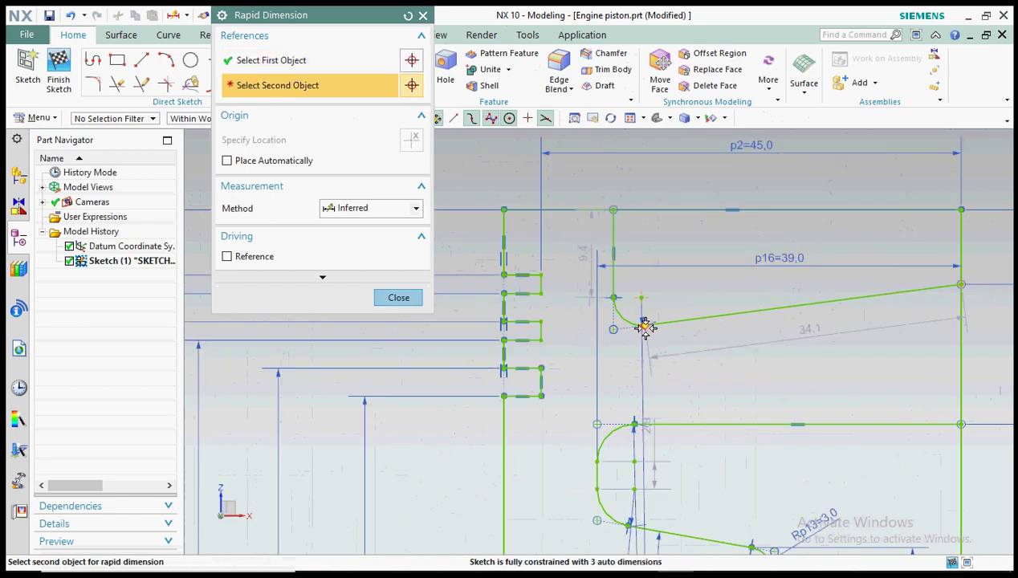
click(646, 325)
click(679, 273)
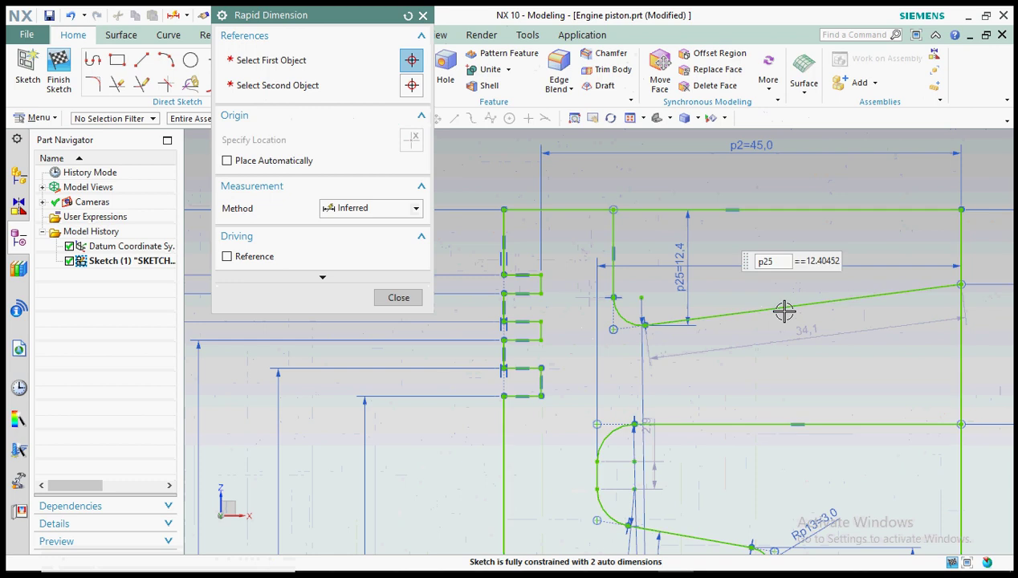
text(12)
key(Return)
Step: Dimension the horizontal distance from the crown recess's vertical line to the axis as 37 mm and finish dimensioning
click(612, 208)
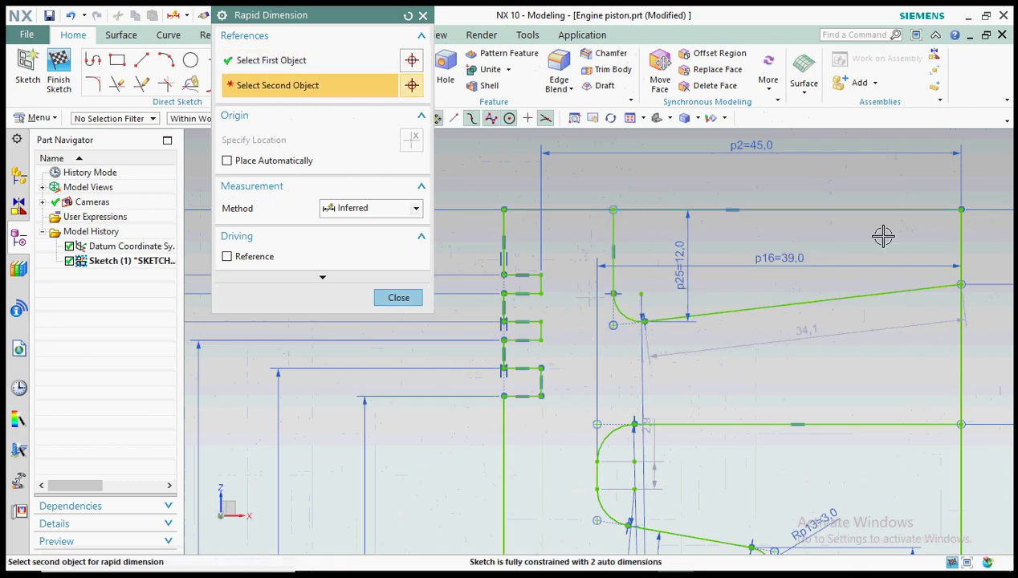
click(961, 210)
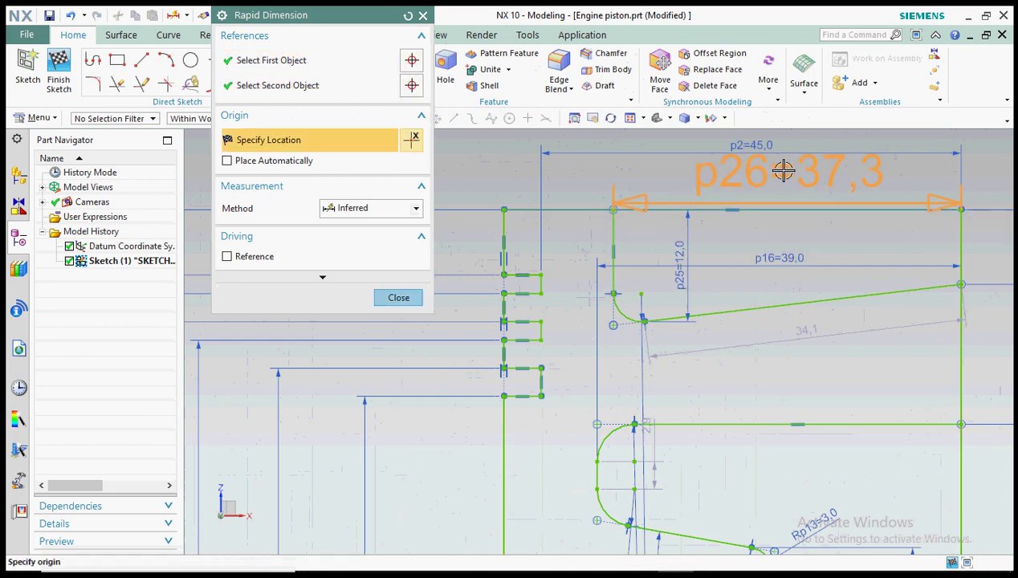
scroll(783, 233, up, 5)
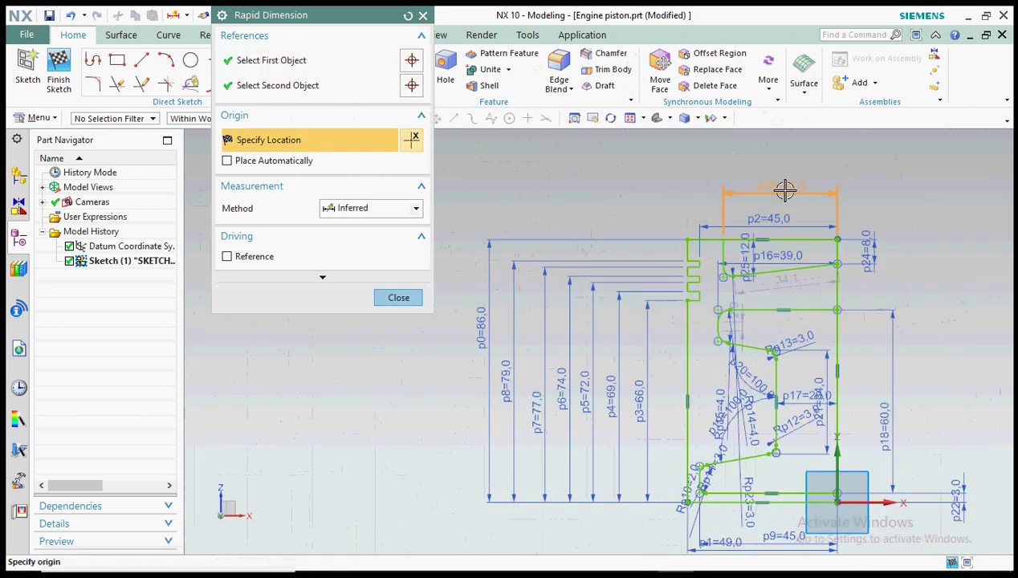
click(785, 201)
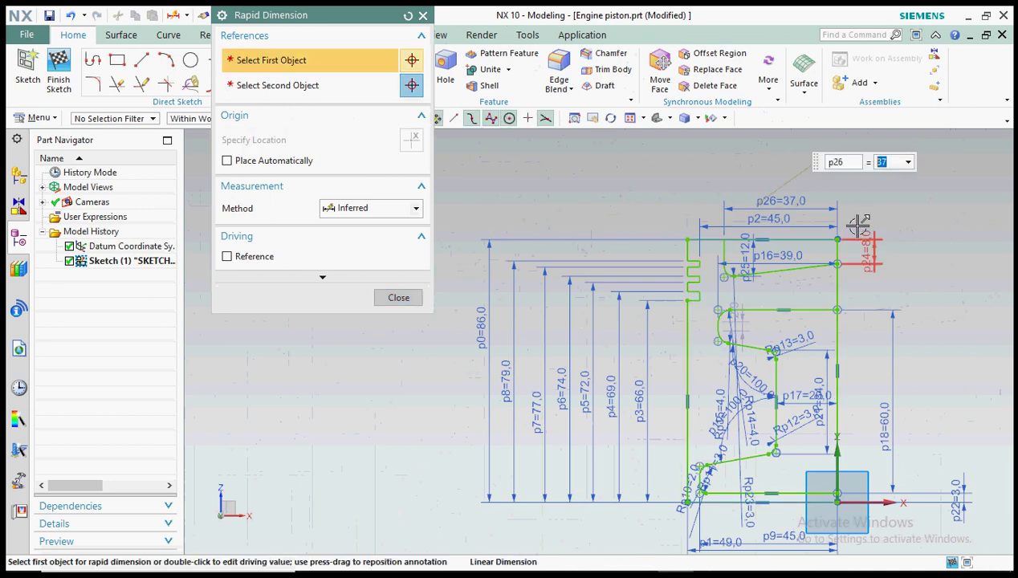
click(393, 299)
scroll(892, 286, up, 3)
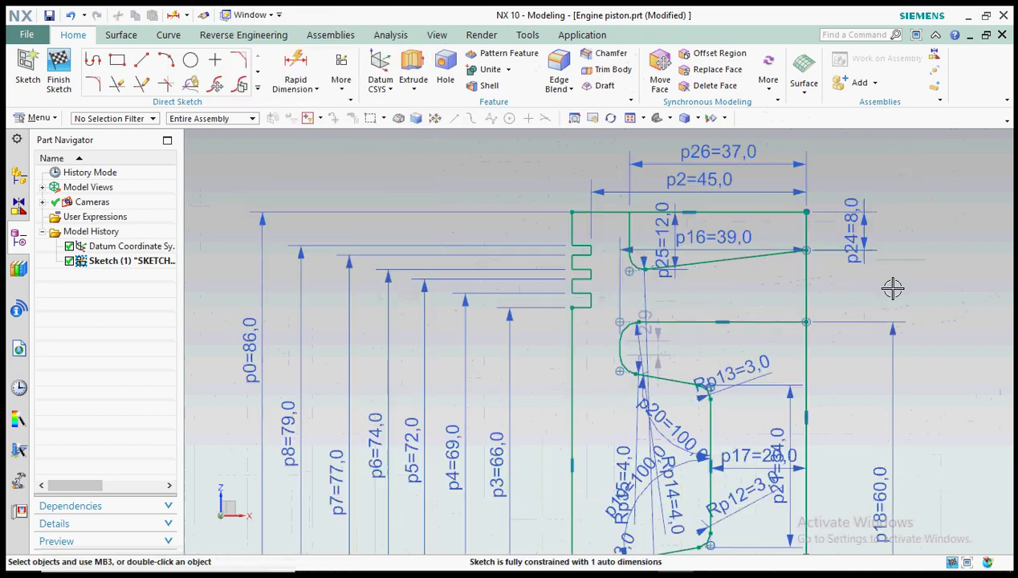
scroll(504, 261, up, 3)
scroll(679, 231, down, 8)
scroll(624, 238, up, 2)
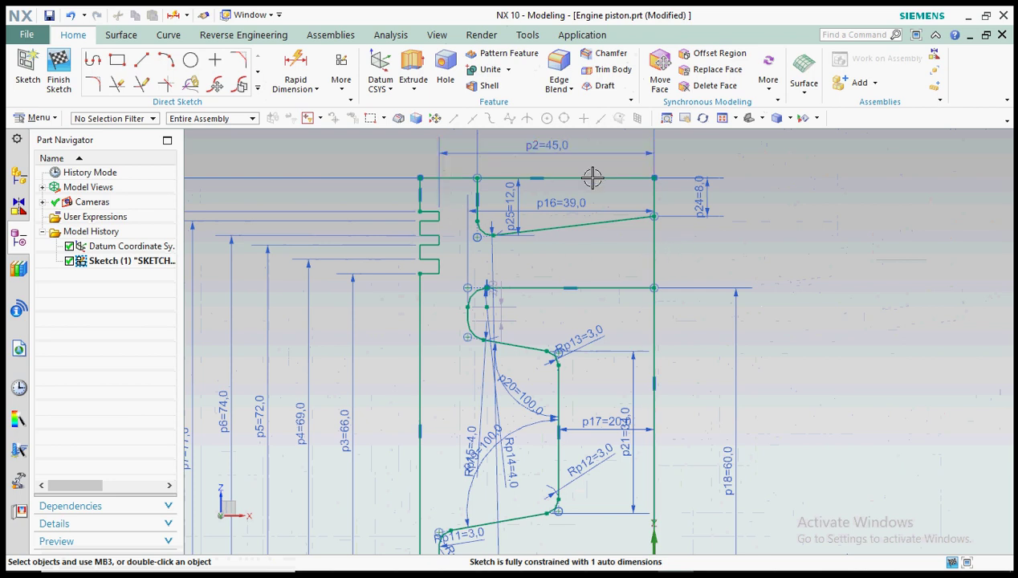
scroll(660, 189, down, 2)
scroll(588, 258, up, 1)
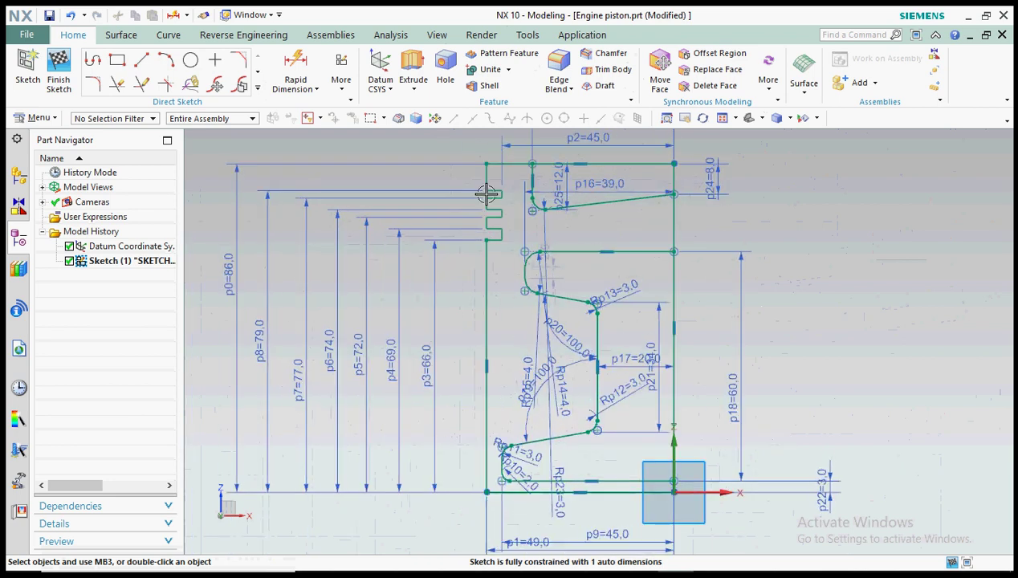
click(117, 87)
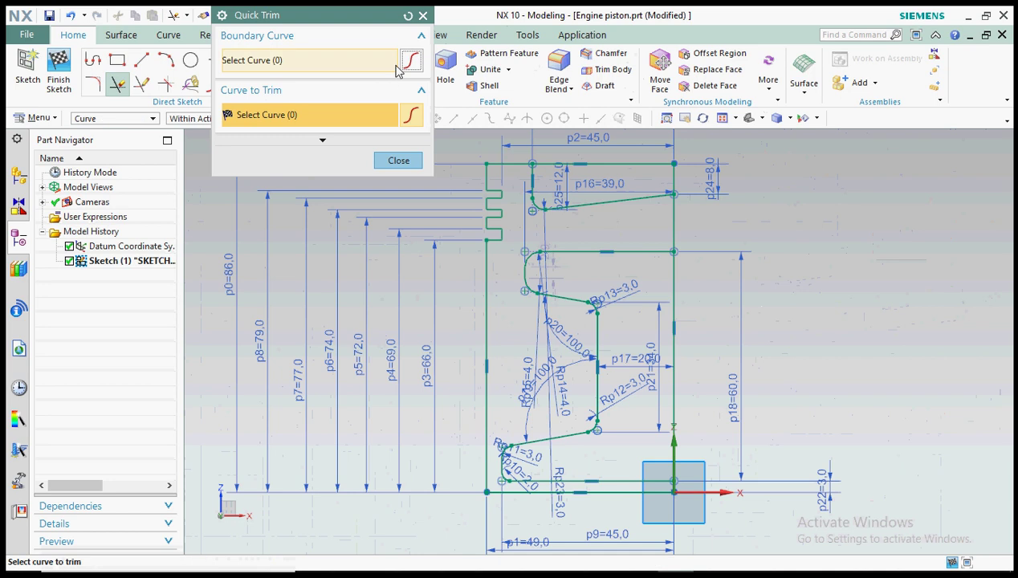
click(422, 16)
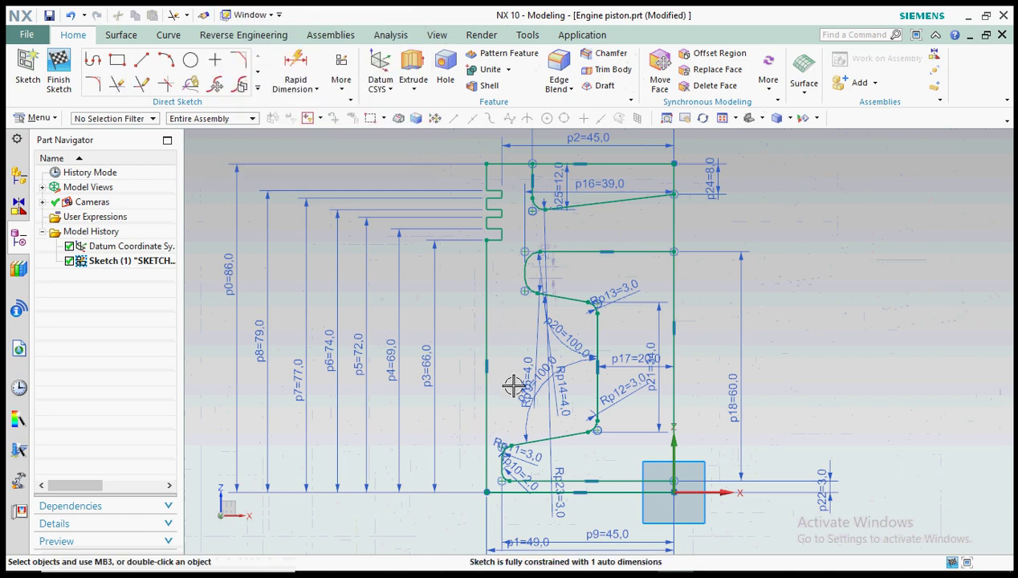
Step: Draw a short vertical line joining the base line and the inner contour's lower horizontal, about 3.2 mm inward of the 2 mm fillet's end
scroll(513, 385, up, 2)
scroll(517, 267, down, 5)
scroll(567, 298, up, 5)
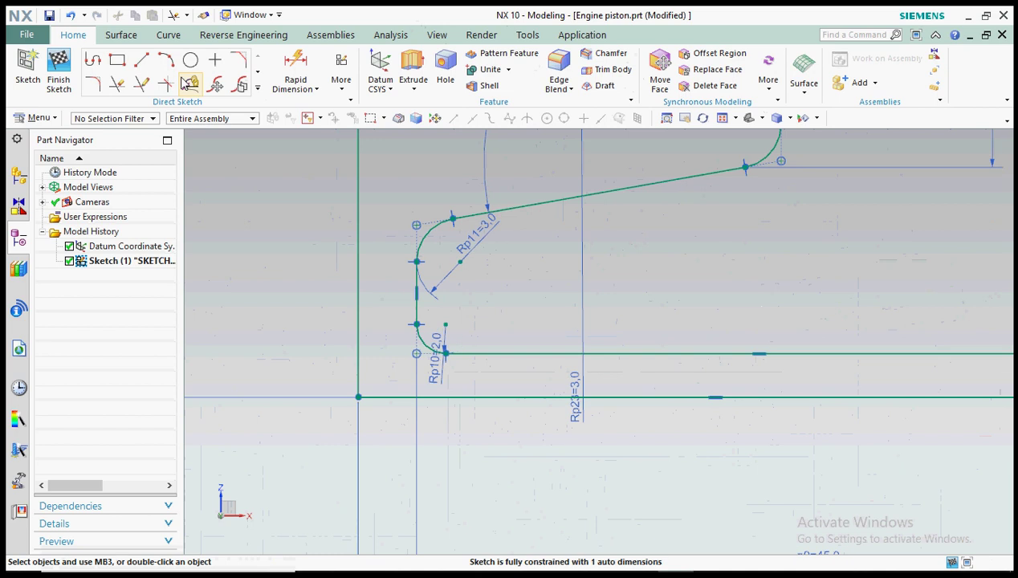
click(138, 64)
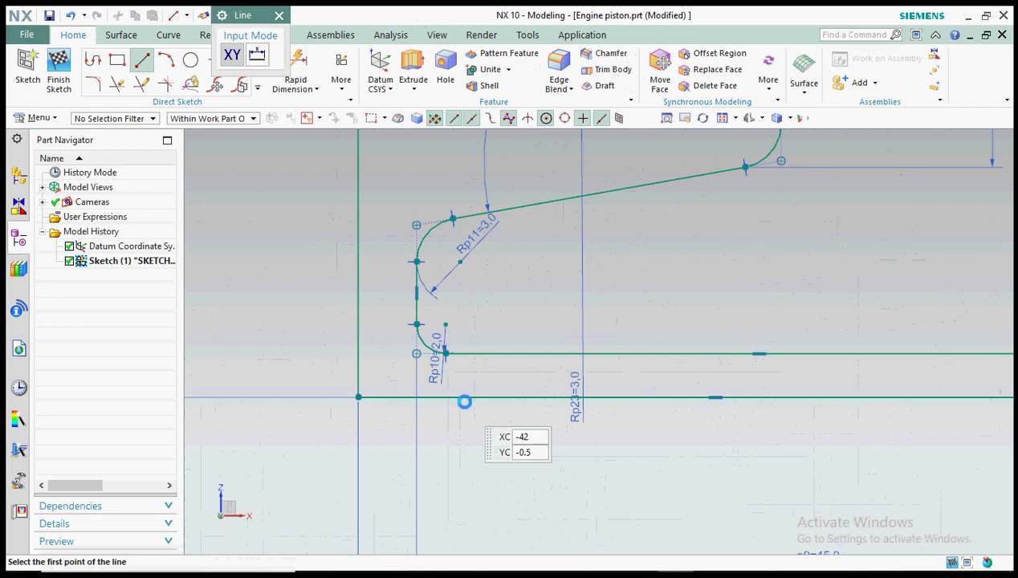
click(492, 354)
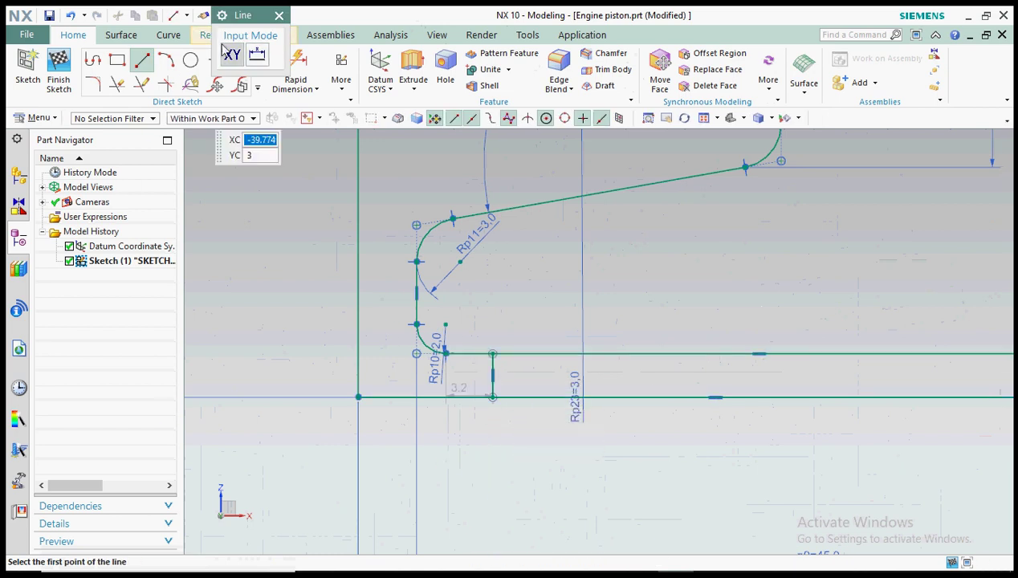
Step: Dimension the horizontal distance from the short vertical line at the base to the axis as 42 mm and finish dimensioning
click(293, 87)
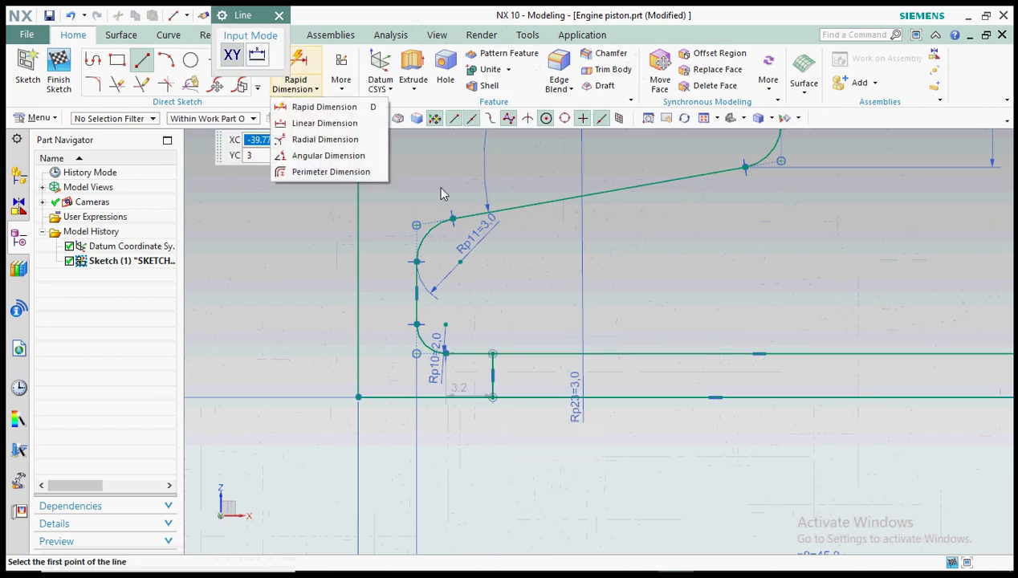
click(339, 106)
scroll(547, 324, down, 2)
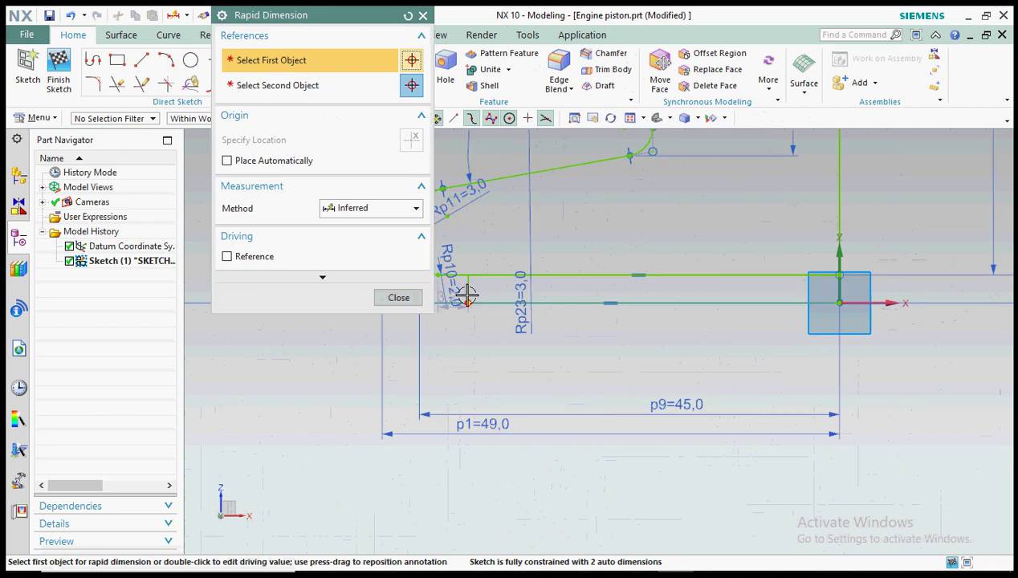
click(465, 300)
click(467, 276)
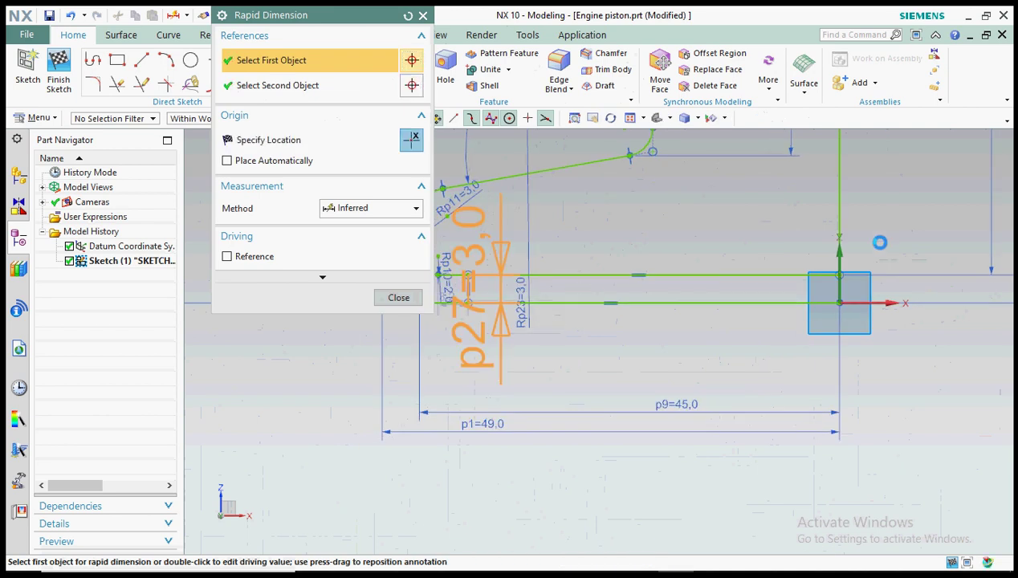
click(847, 211)
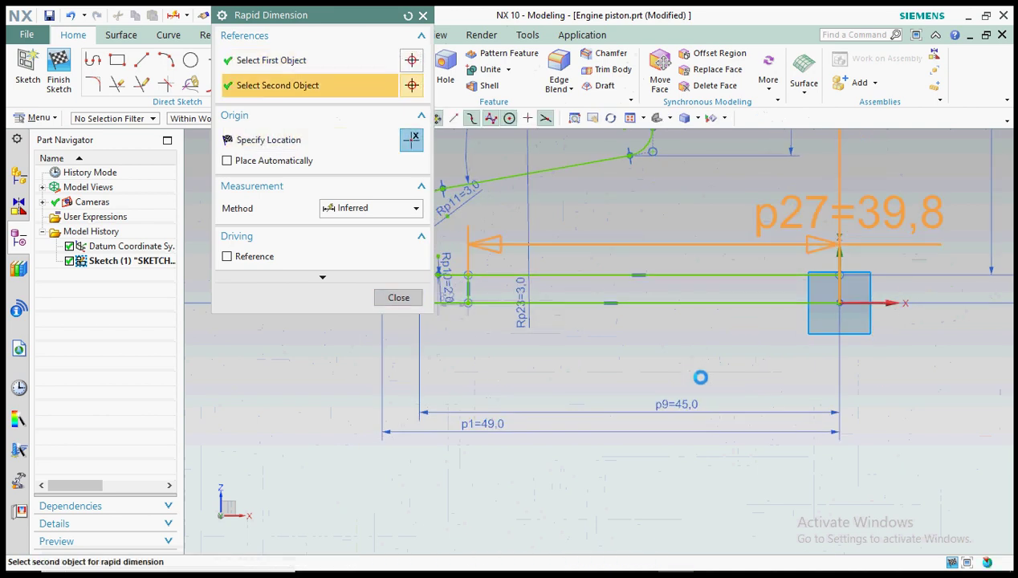
click(657, 353)
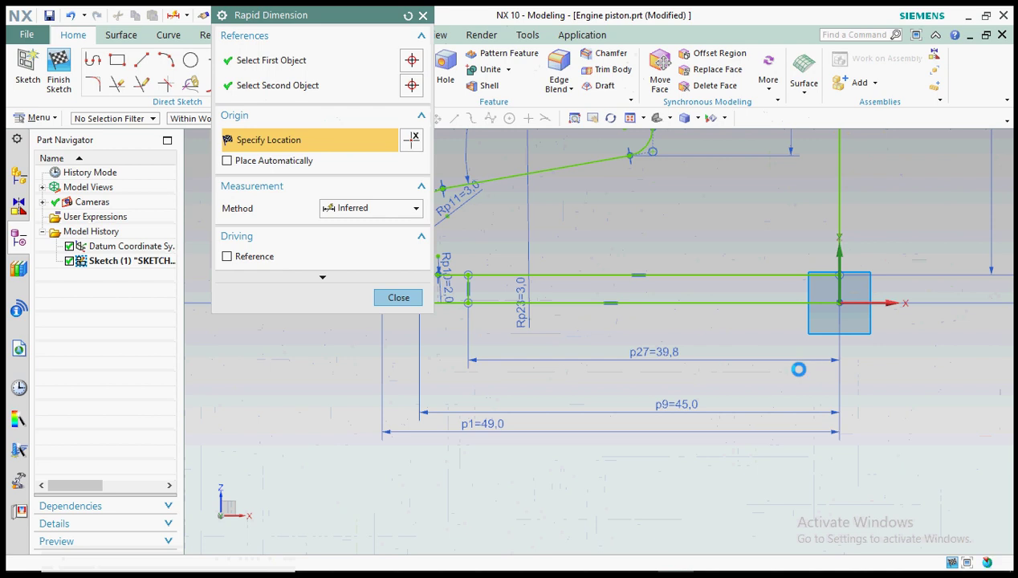
double_click(798, 365)
text(42)
key(Return)
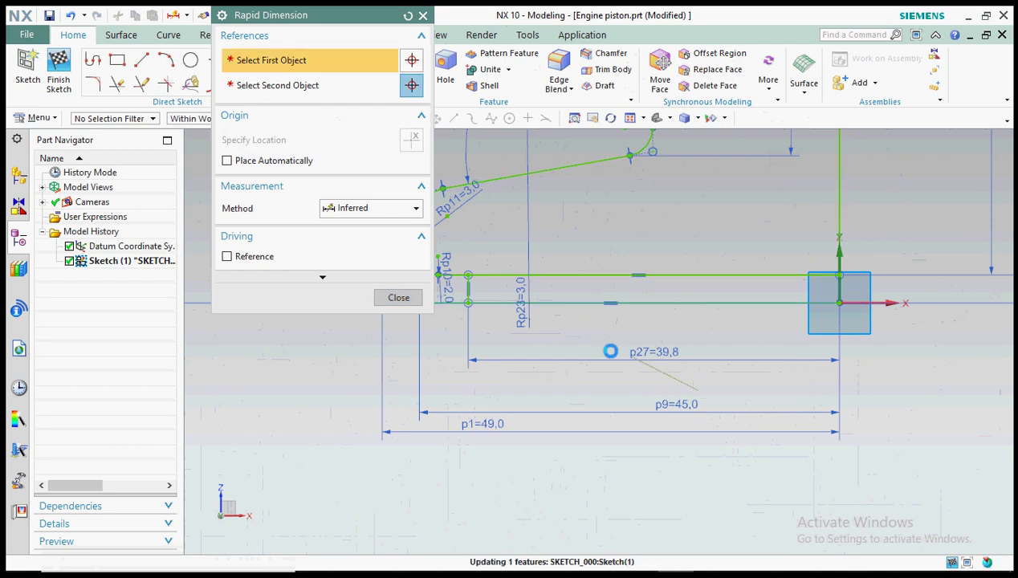
click(399, 298)
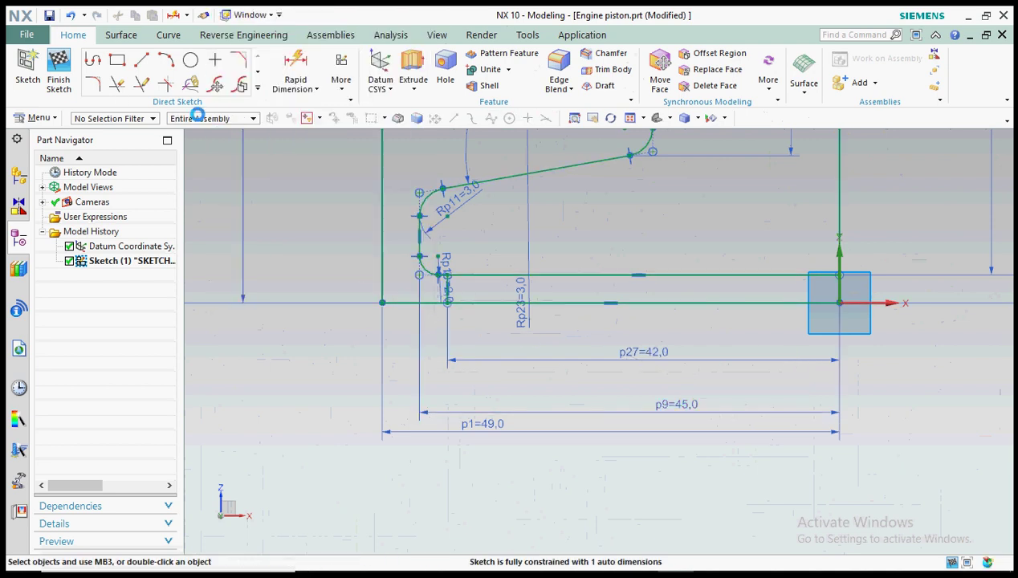
Step: Trim the inner contour's lower horizontal and the base line between the short vertical line and the axis
key(t)
click(676, 276)
click(676, 308)
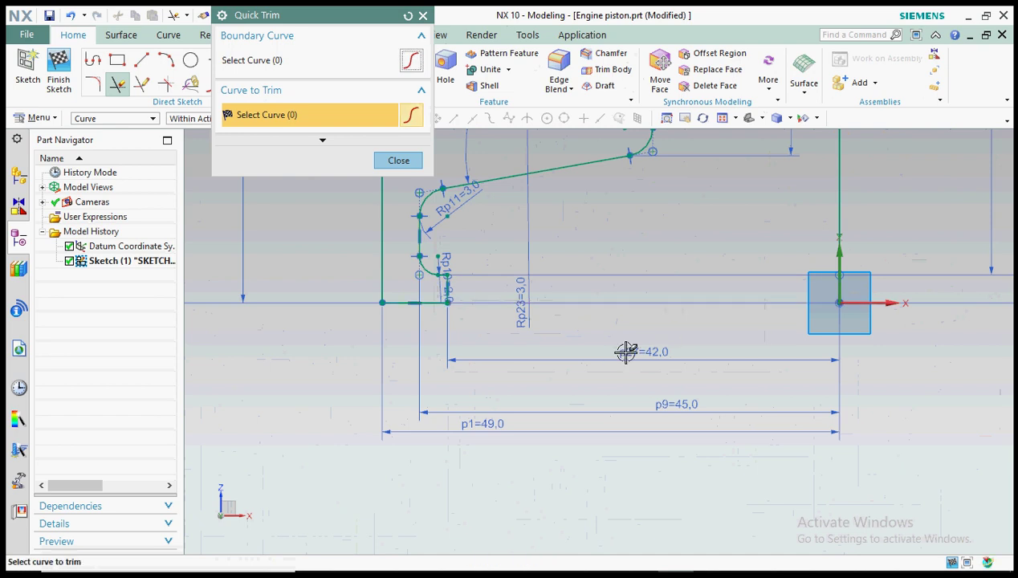
Step: Trim the top line between the crown recess and the axis, plus the axis segment above the recess, and finish trimming
scroll(640, 427, down, 4)
scroll(640, 358, up, 5)
scroll(664, 267, up, 3)
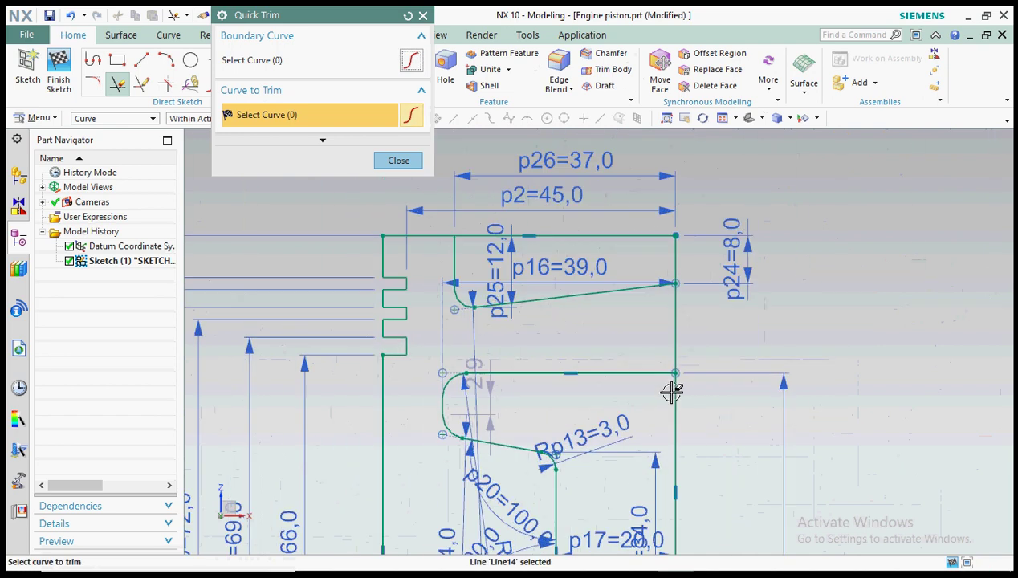
click(652, 237)
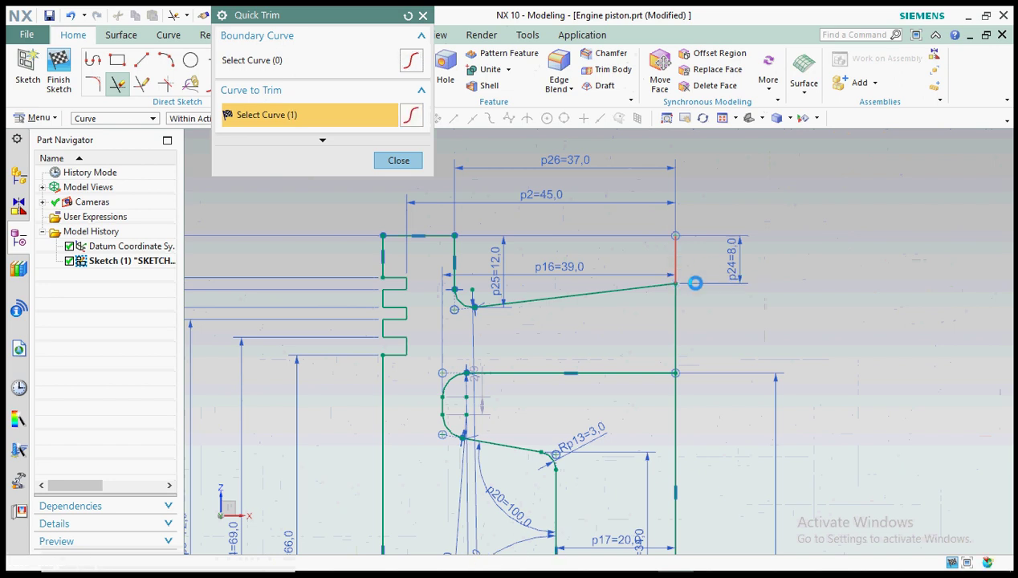
scroll(700, 286, down, 3)
scroll(603, 268, up, 2)
click(604, 269)
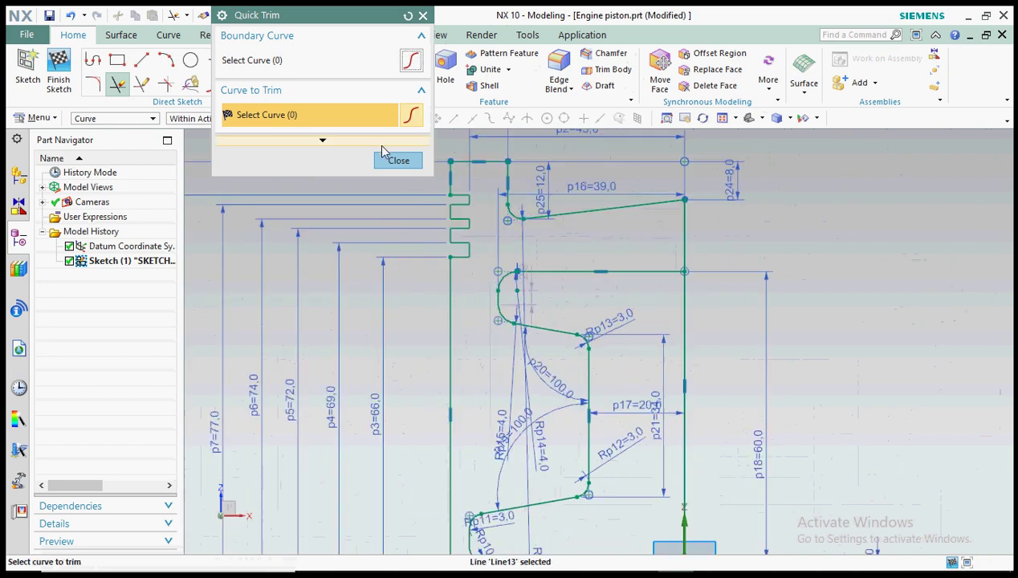
click(398, 160)
Step: Convert the vertical axis line to a reference line and finish the sketch
scroll(661, 229, down, 2)
scroll(676, 266, up, 2)
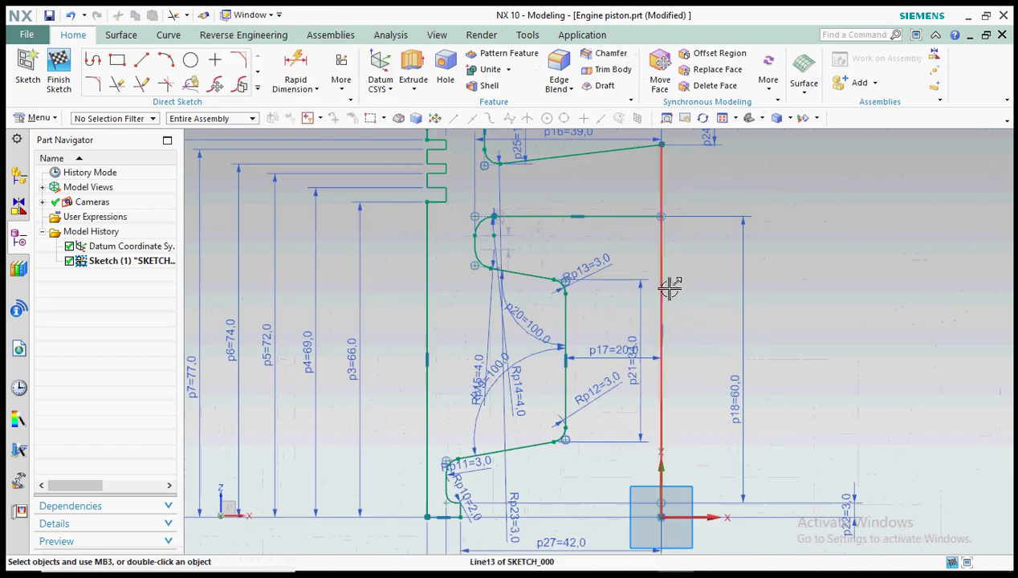
click(668, 288)
click(738, 243)
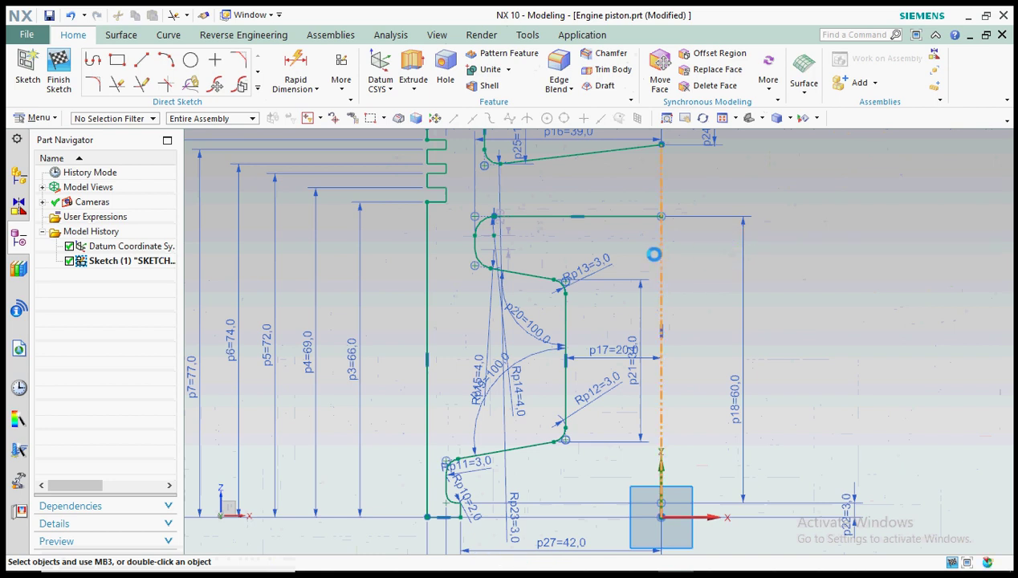
scroll(695, 254, down, 3)
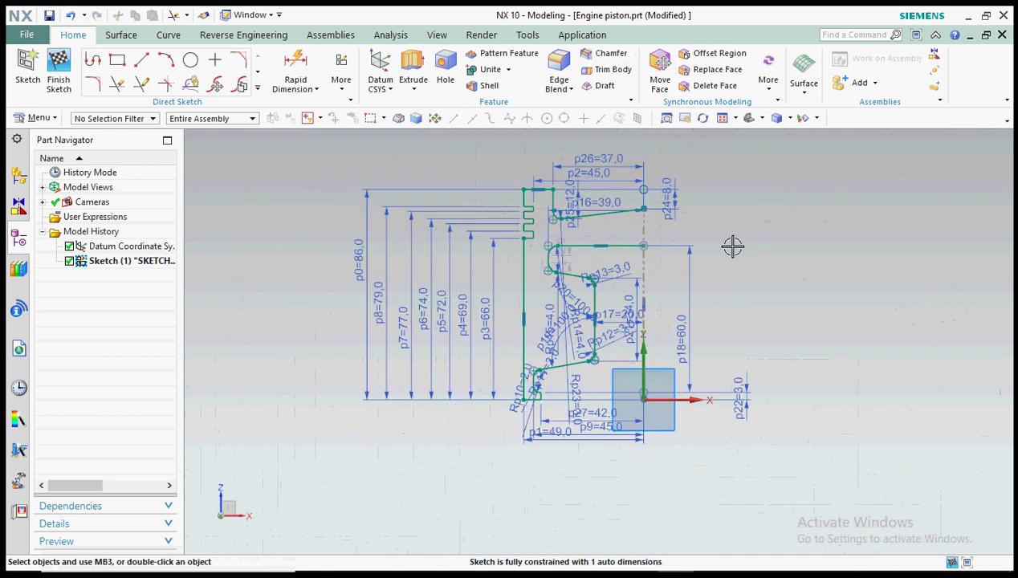
click(58, 68)
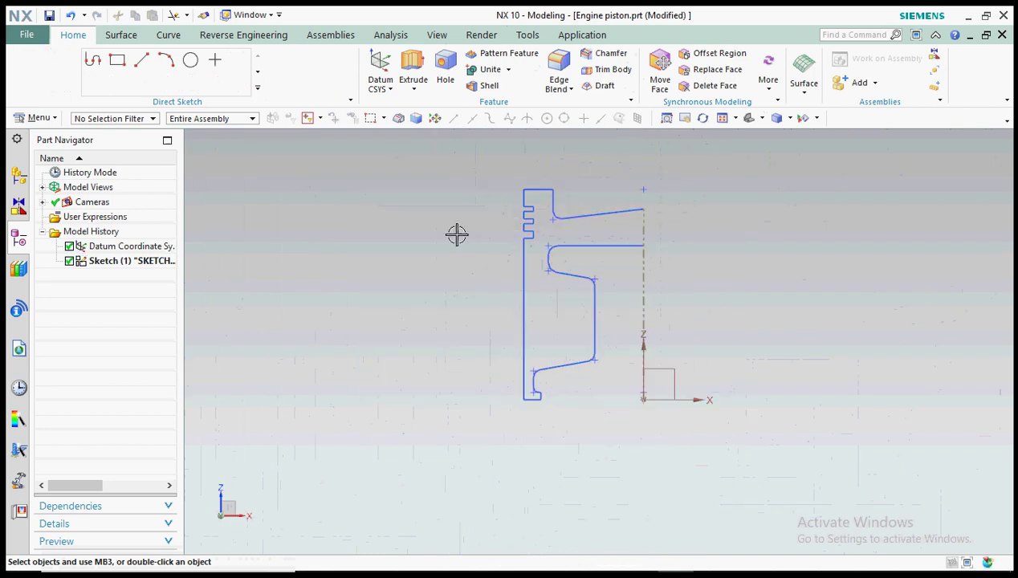
Step: Reopen the sketch, close the profile with a 15 mm vertical line on the axis between the crown recess and the cavity's upper line, and finish it
middle_drag(634, 260, 650, 276)
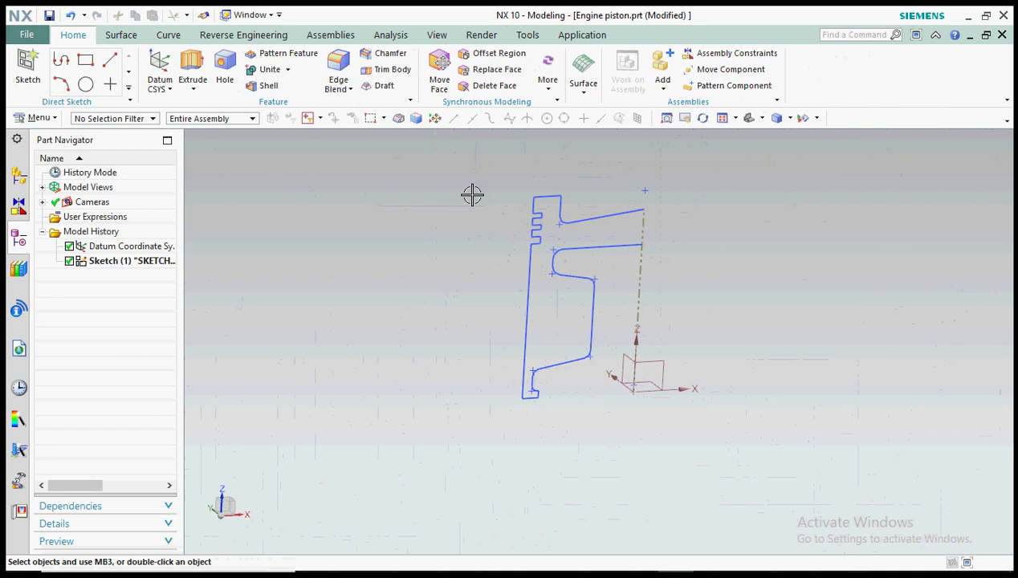
click(641, 273)
key(x)
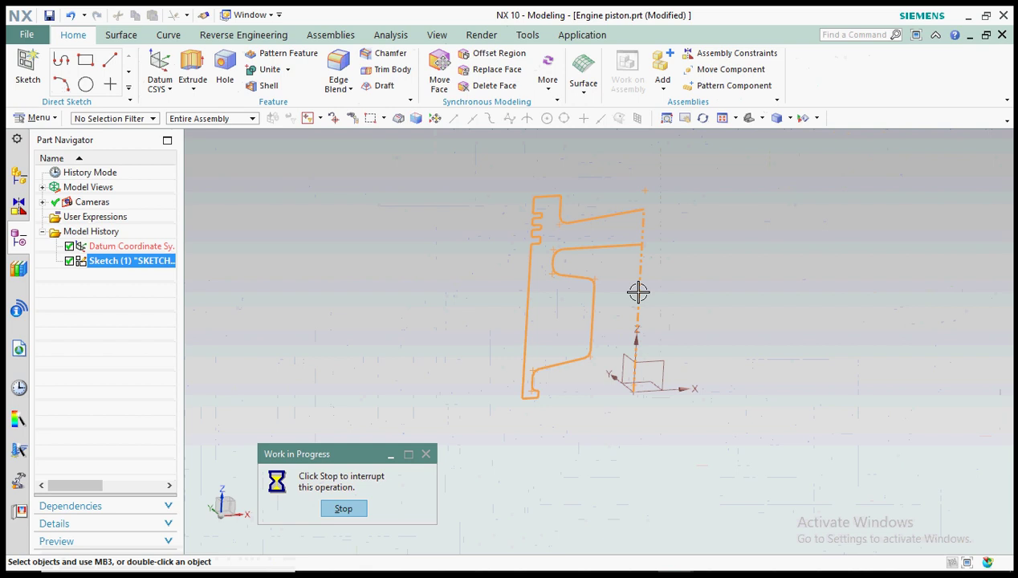
scroll(703, 236, up, 5)
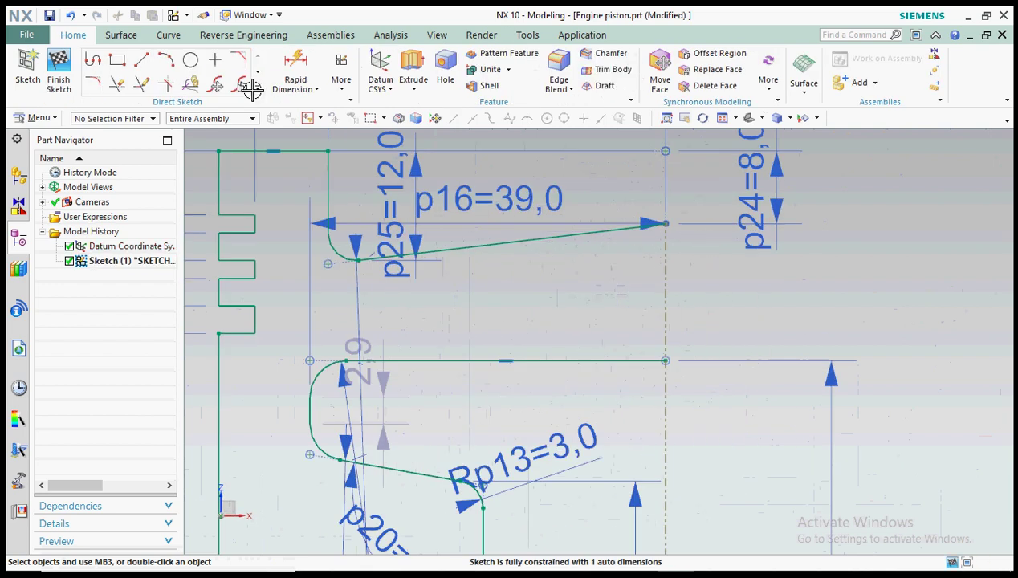
click(141, 60)
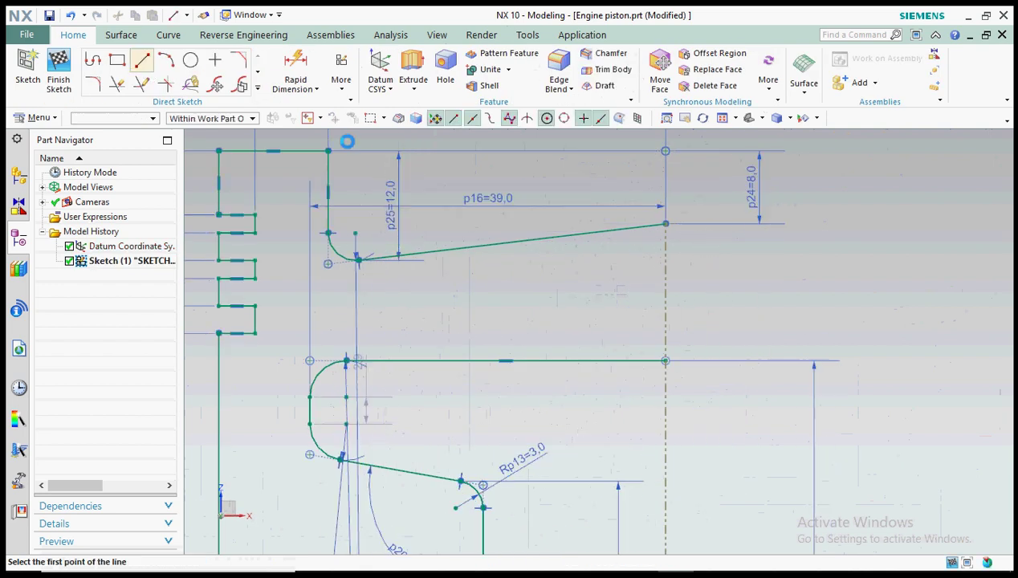
click(665, 225)
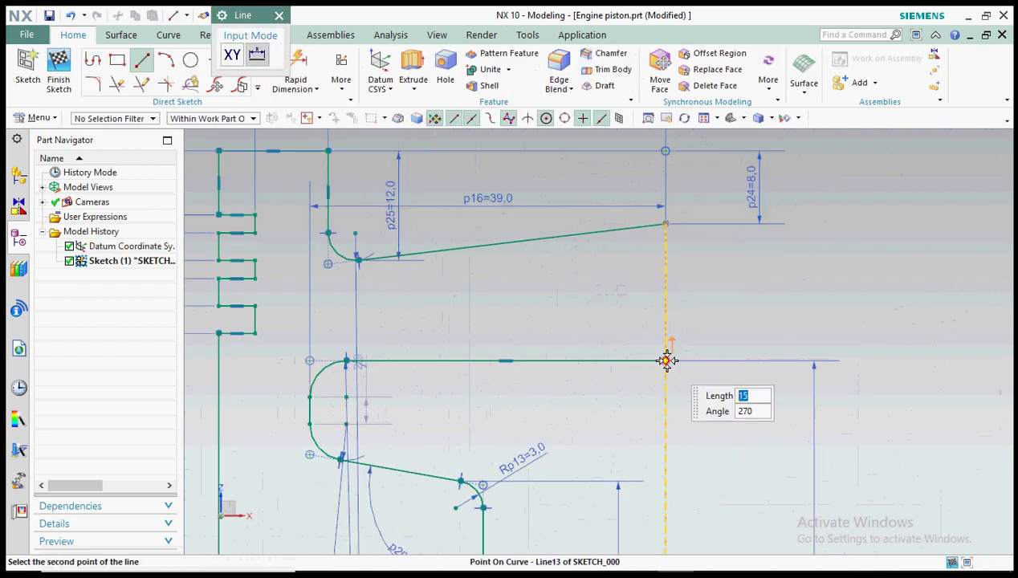
click(665, 361)
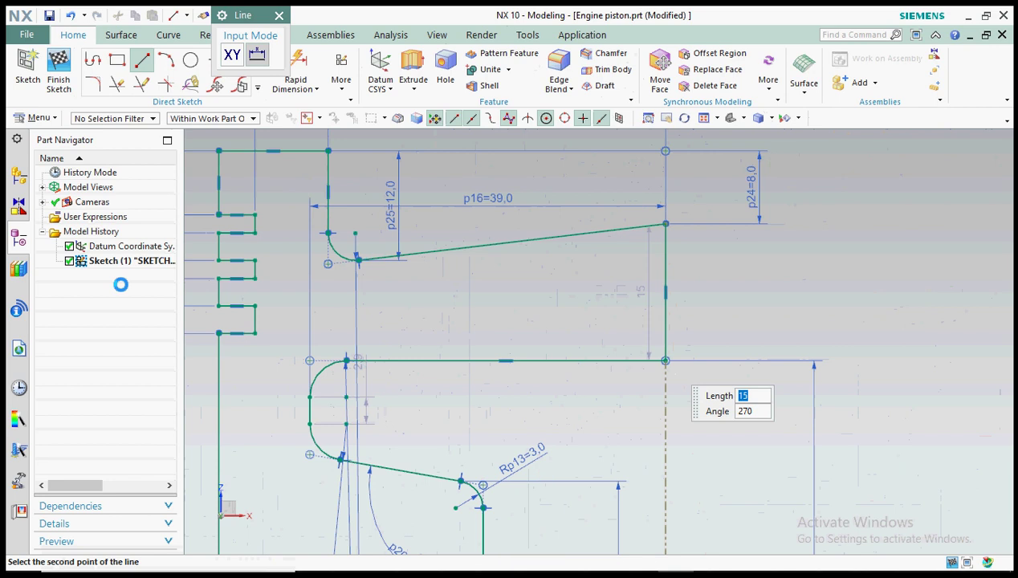
click(279, 15)
click(59, 69)
Step: Revolve the closed piston sketch 360 degrees about the vertical reference line, with no Boolean
mouse_move(585, 249)
middle_down()
mouse_move(640, 277)
mouse_move(588, 255)
mouse_move(578, 265)
middle_up()
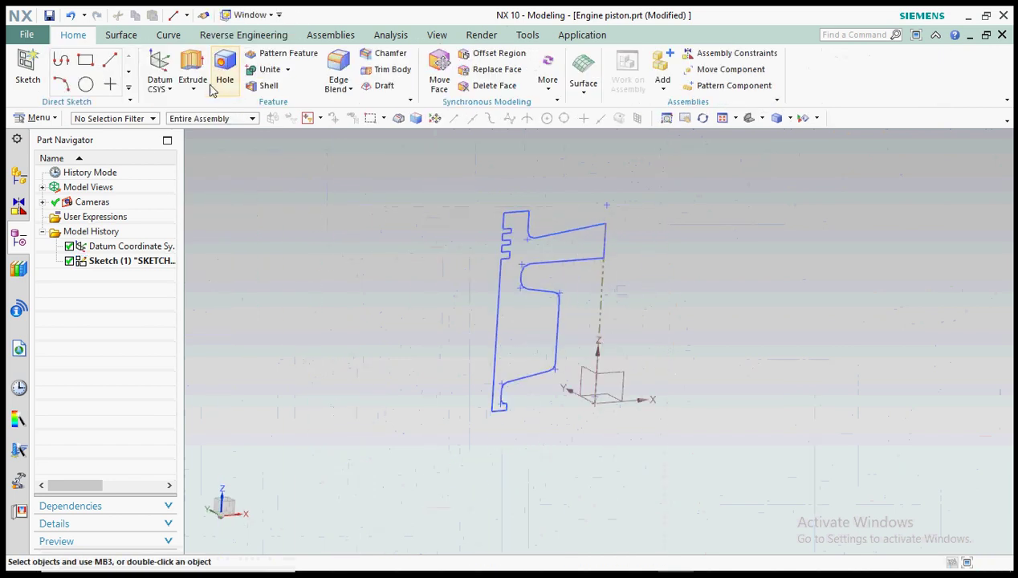
click(193, 88)
click(222, 121)
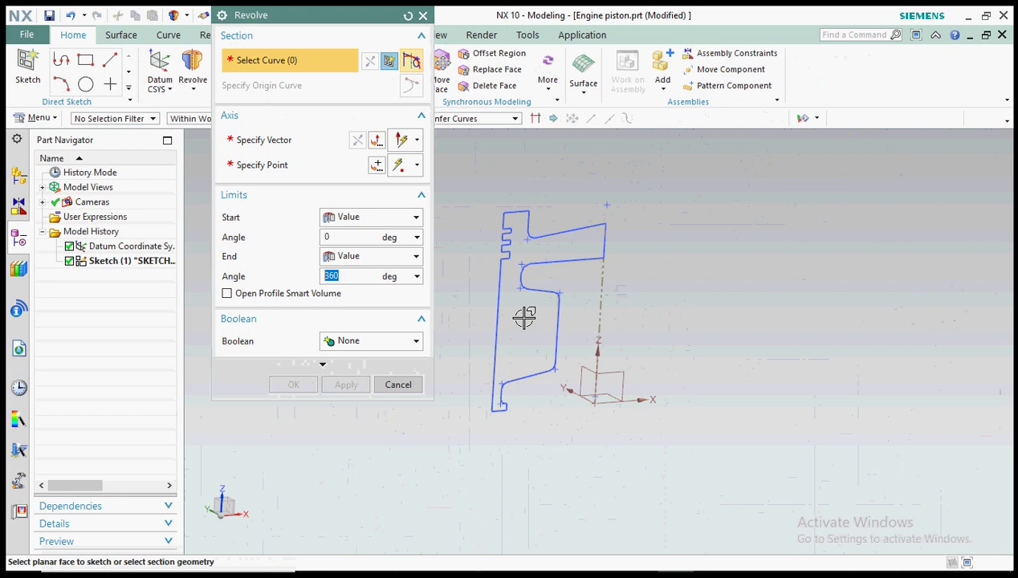
click(536, 291)
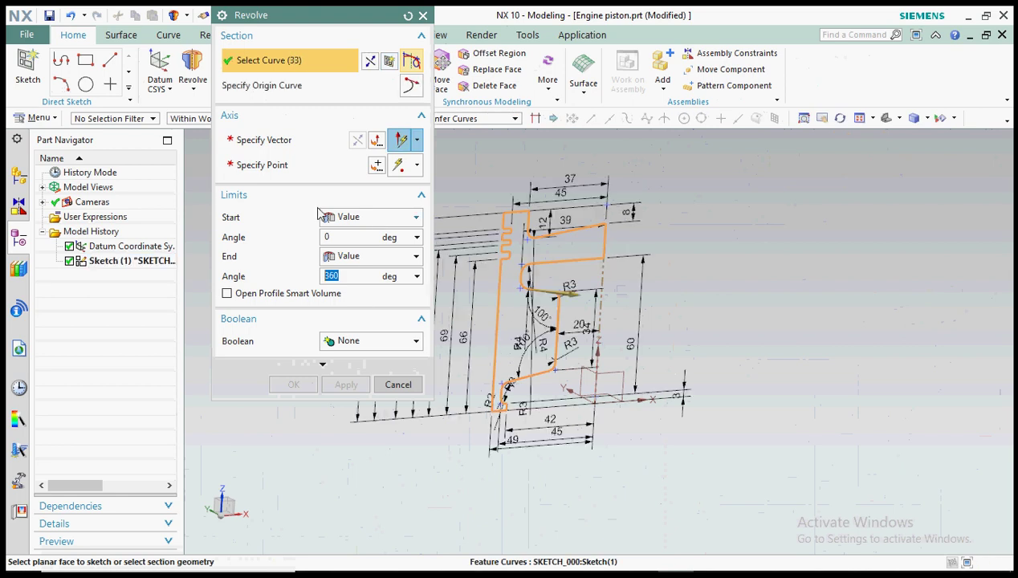
click(302, 141)
click(605, 278)
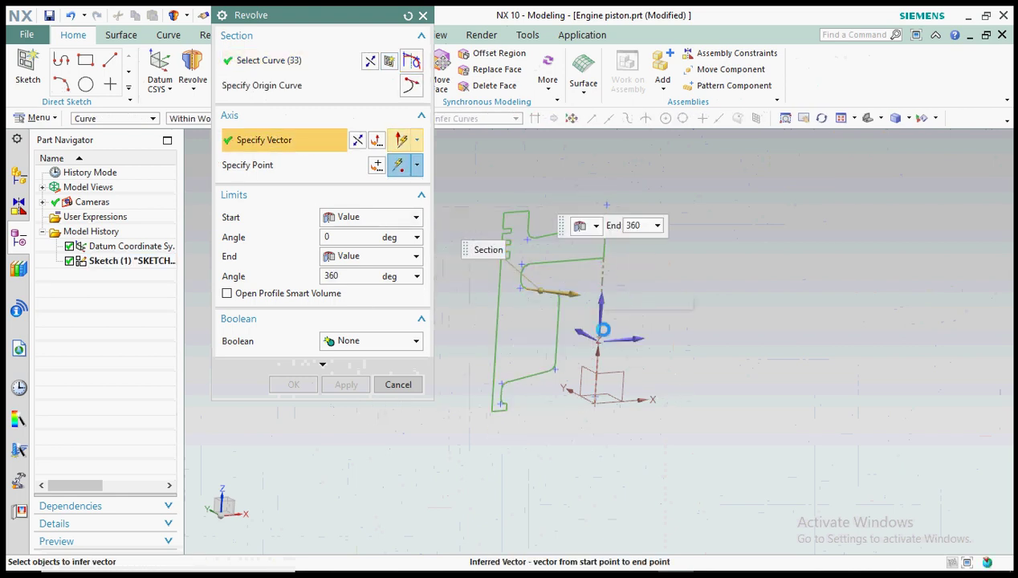
click(294, 385)
middle_drag(772, 311, 768, 282)
click(825, 219)
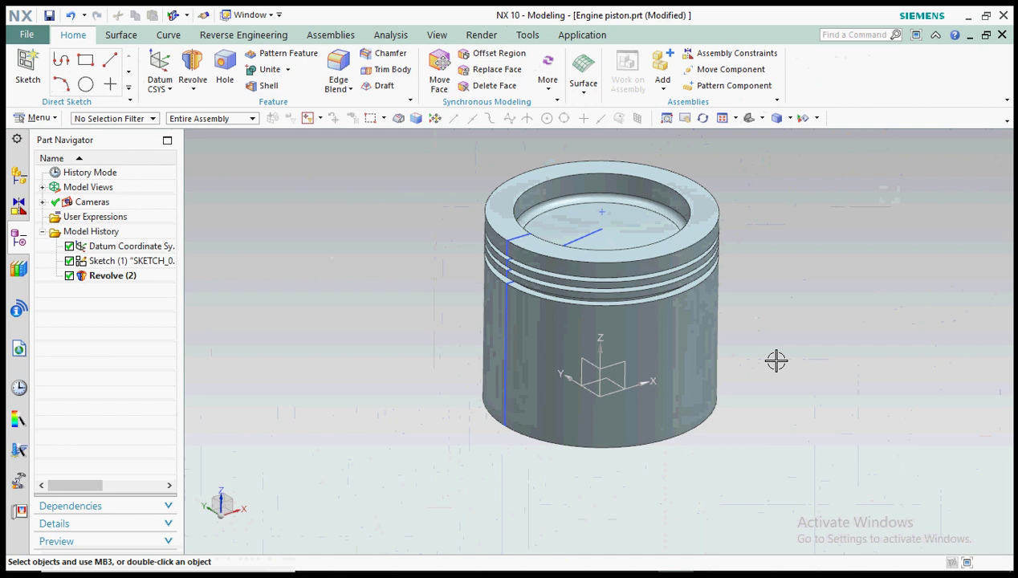
Step: Section the view of the revolved piston with a single plane perpendicular to the Y axis to inspect its inner cavity
click(840, 268)
click(866, 244)
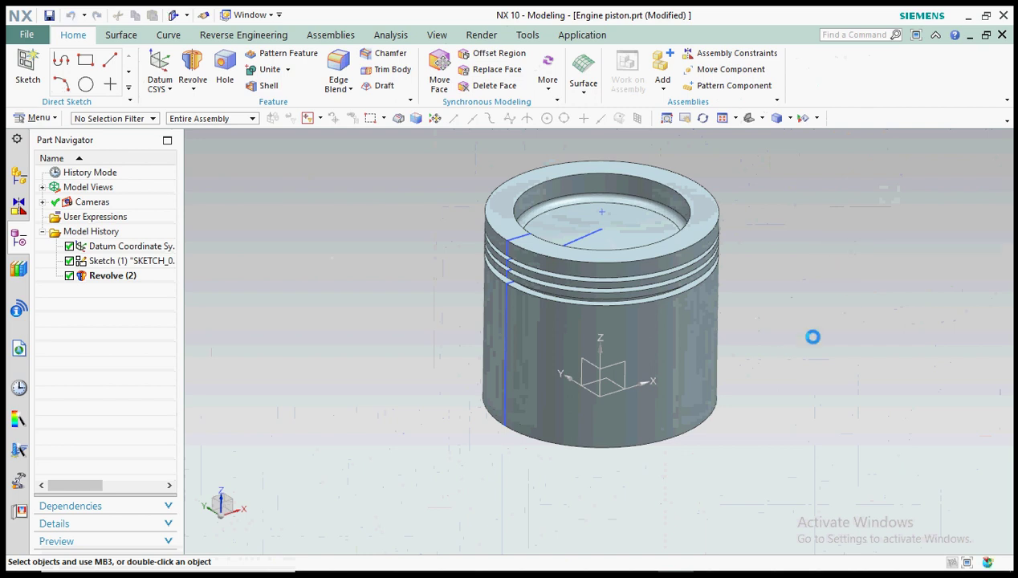
click(321, 176)
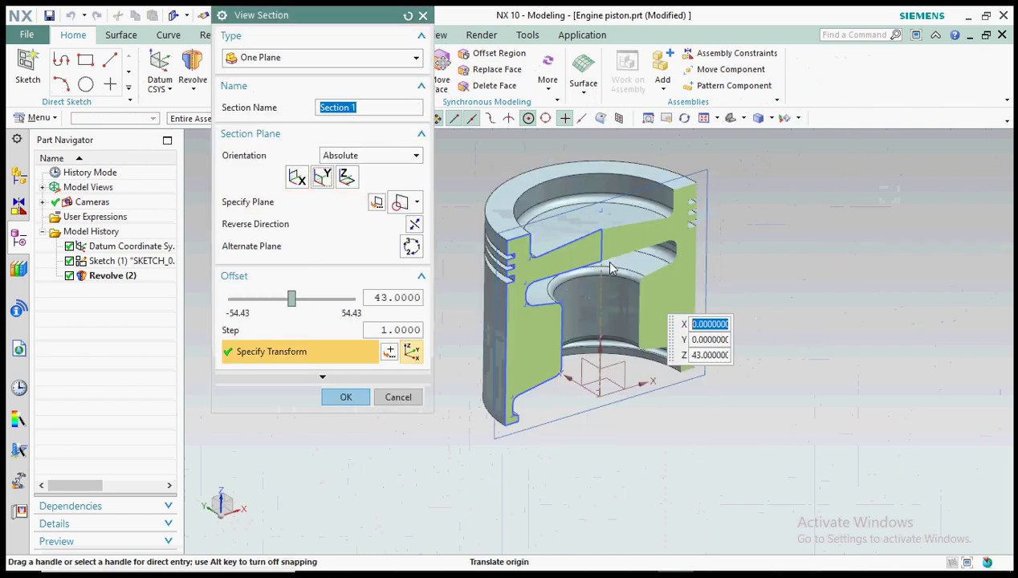
Step: Inspect the piston's interior with the one-plane section cut through its axis and restore the unclipped view
middle_drag(917, 265, 894, 341)
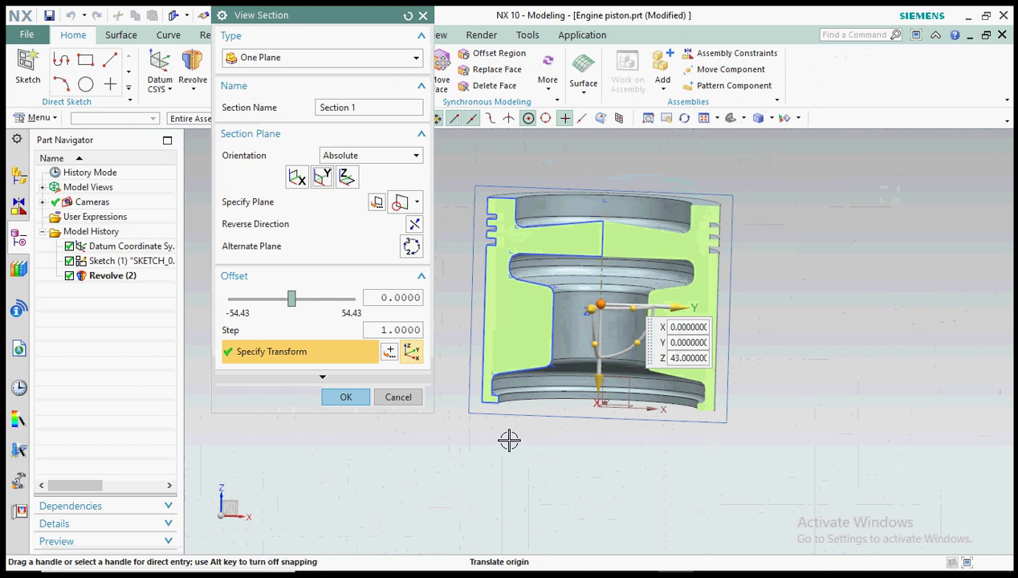
click(346, 397)
middle_drag(693, 285, 734, 297)
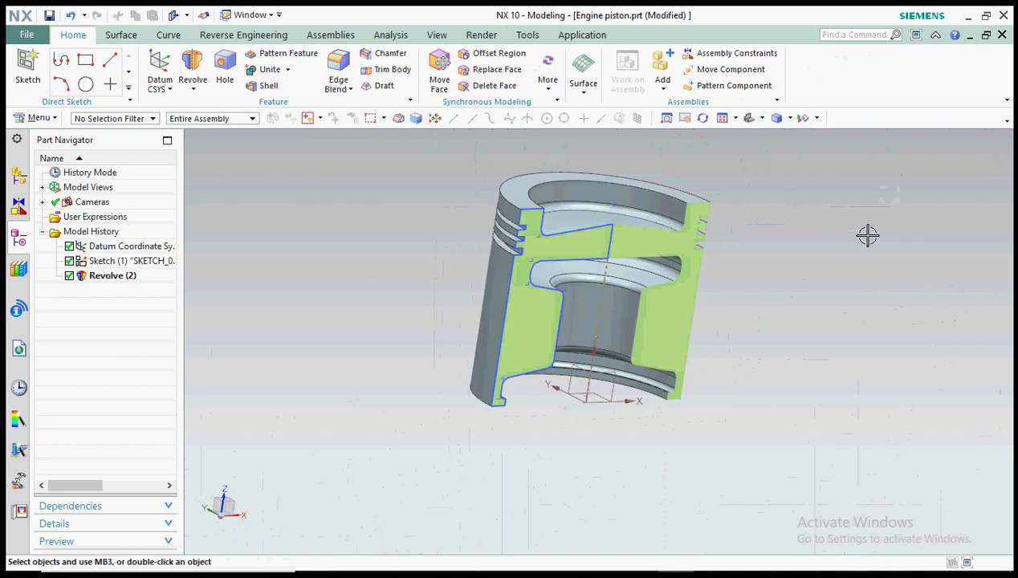
click(887, 220)
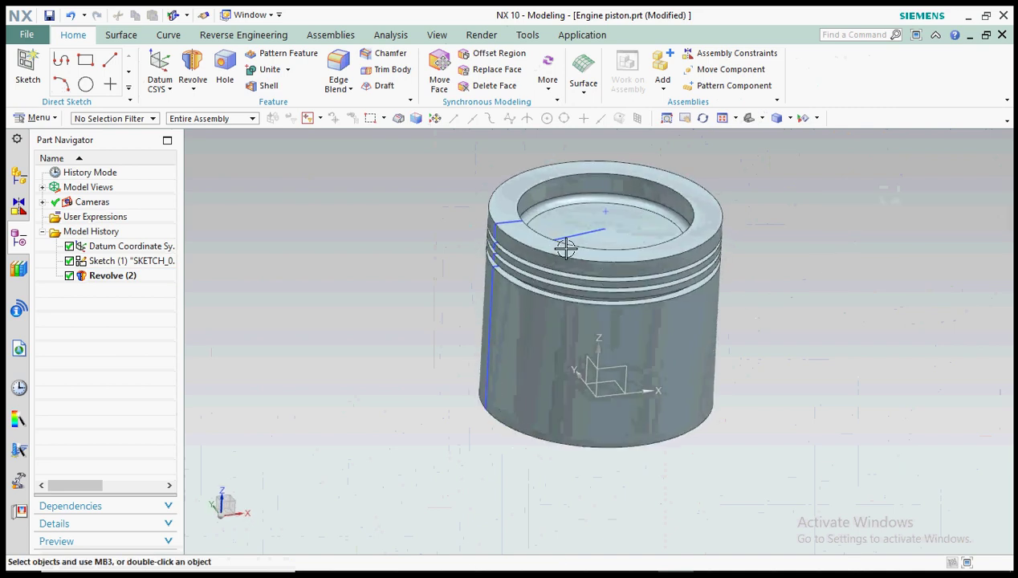
Step: Hide the profile sketch of the revolved piston body
scroll(495, 221, up, 5)
click(473, 204)
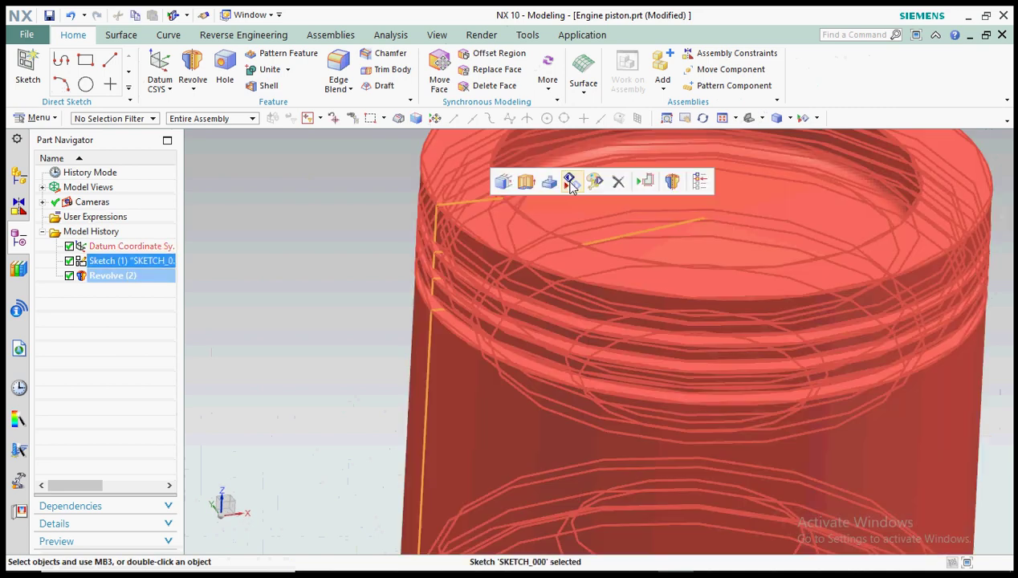
click(569, 180)
scroll(642, 288, down, 5)
middle_drag(642, 289, 537, 320)
scroll(536, 322, up, 3)
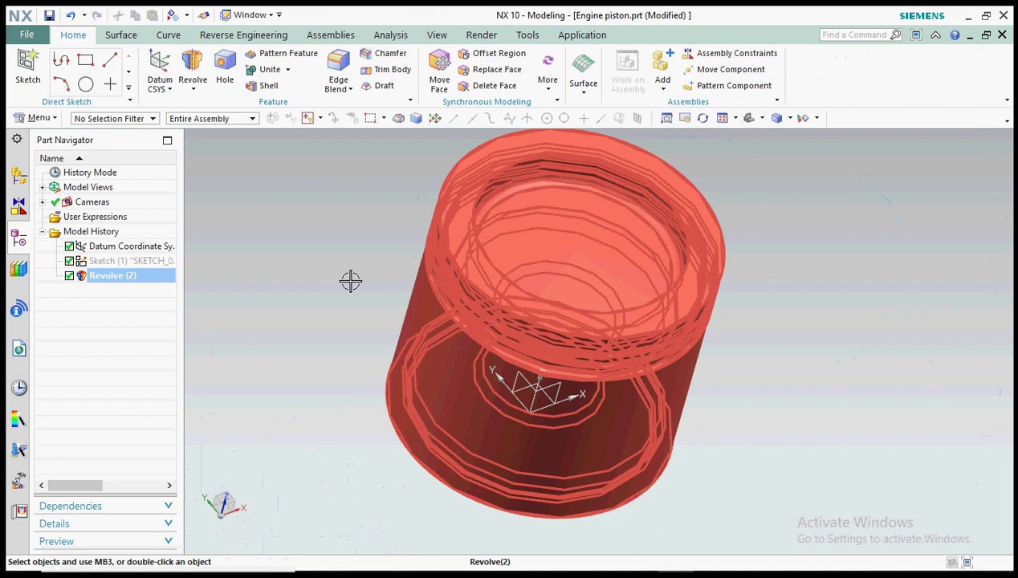
middle_drag(329, 193, 341, 206)
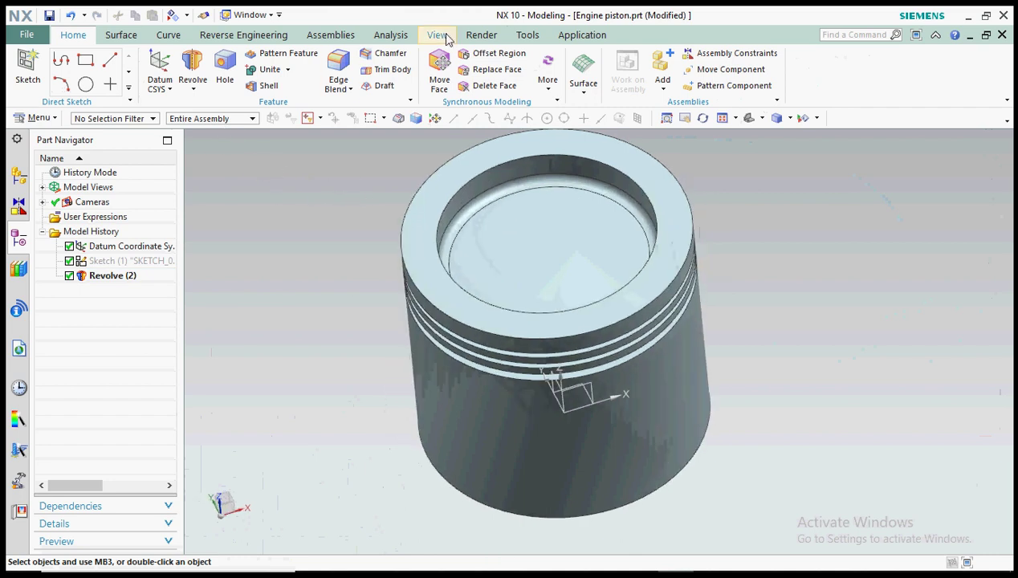
Step: Create a new sketch on the inferred XY plane with a horizontal reference
click(524, 36)
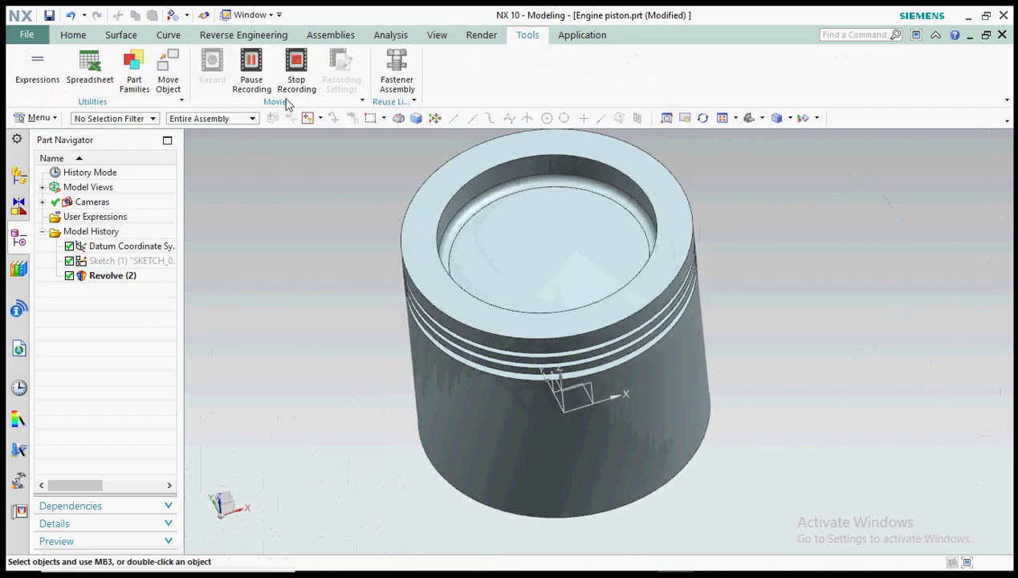
click(73, 34)
scroll(361, 175, up, 2)
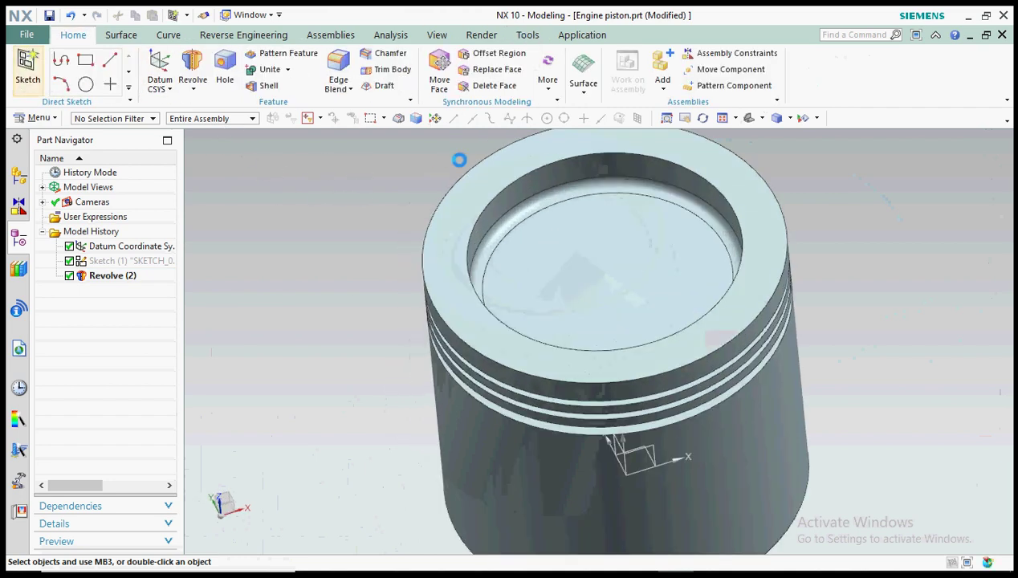
click(495, 177)
click(347, 313)
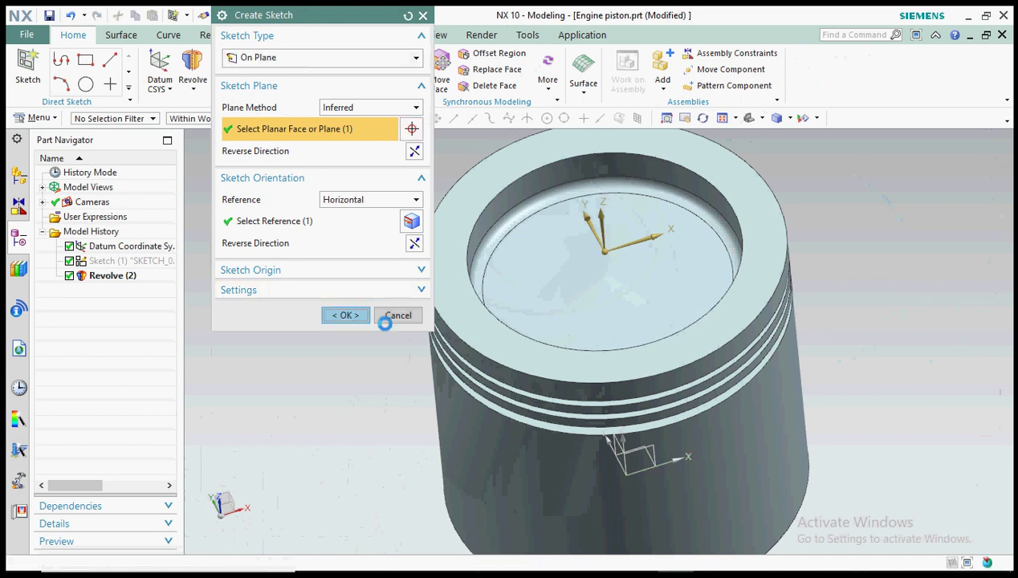
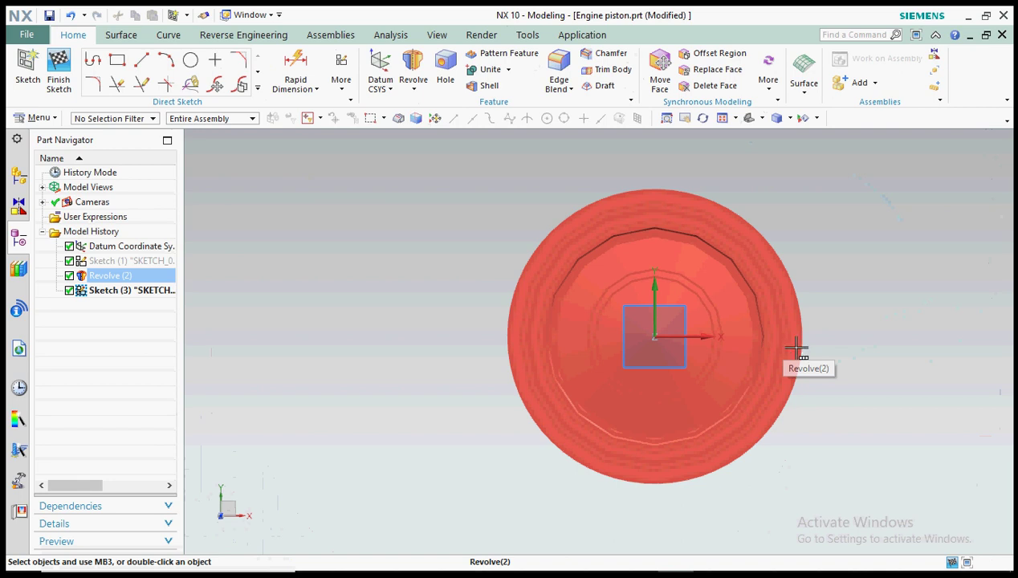
scroll(648, 320, down, 1)
scroll(648, 320, up, 2)
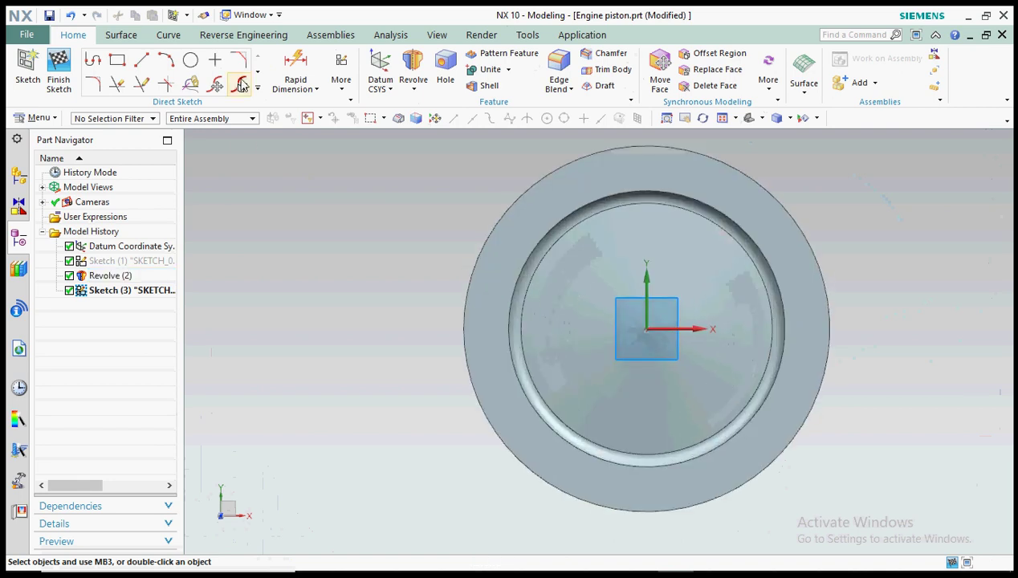
Step: Sketch a circle centred on the sketch origin and set its diameter to 60 mm
click(191, 61)
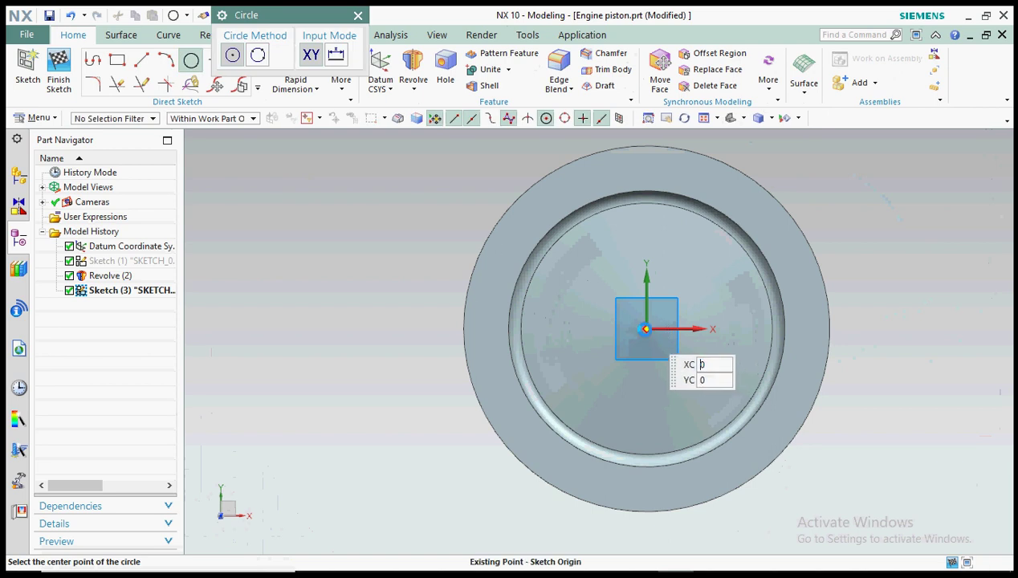
click(647, 326)
click(565, 283)
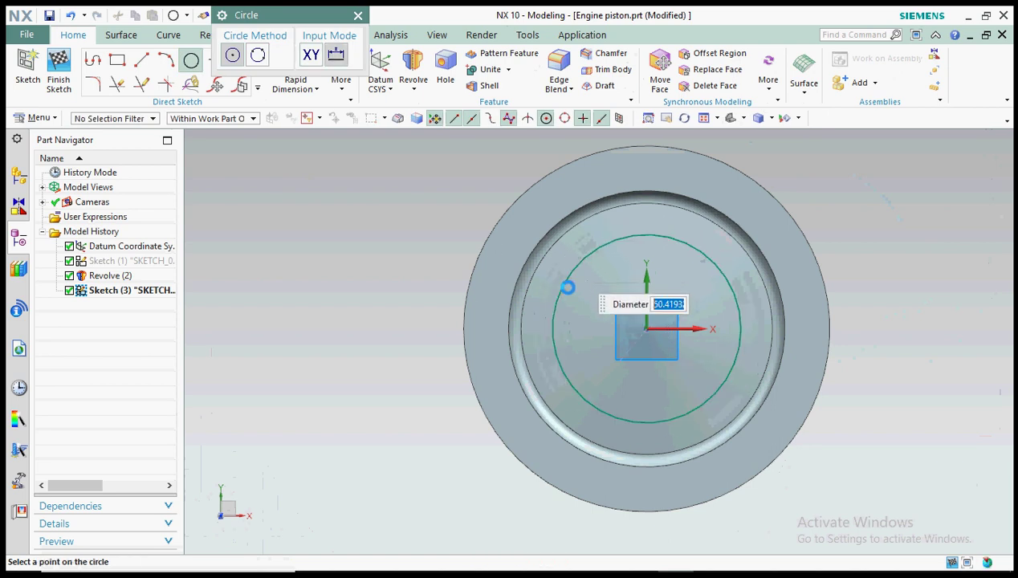
click(358, 16)
double_click(683, 291)
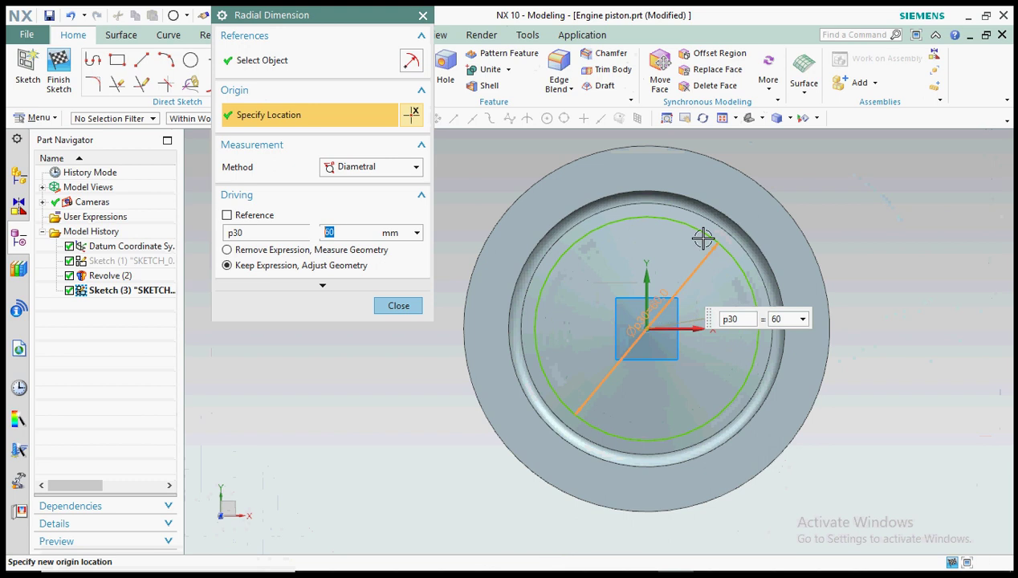
click(398, 306)
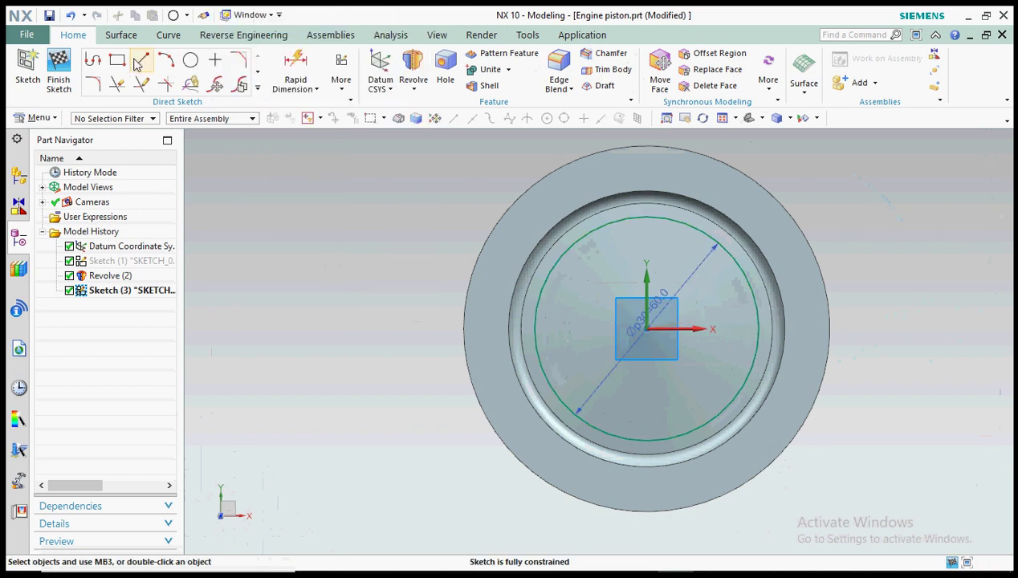
Step: Draw two lines from the sketch origin: a 70 mm horizontal one along negative X and a slanted one toward the upper-left of the piston
click(140, 62)
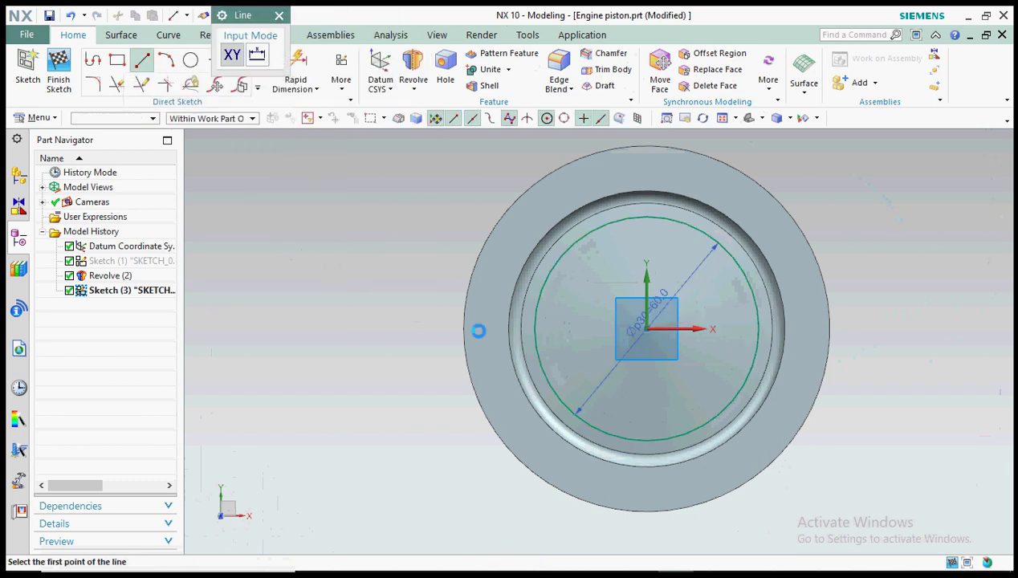
click(645, 327)
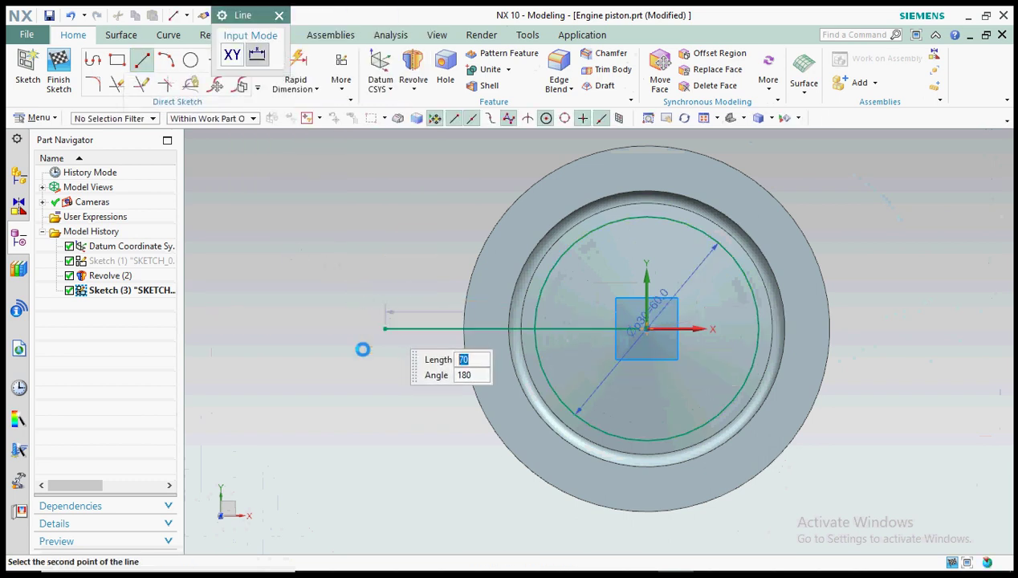
click(385, 328)
click(646, 328)
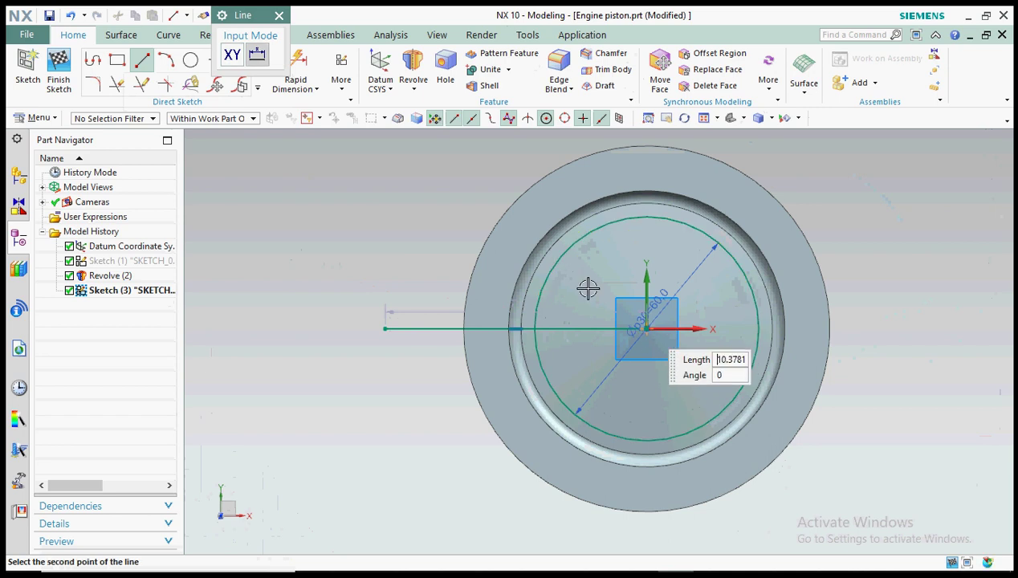
click(435, 188)
click(277, 17)
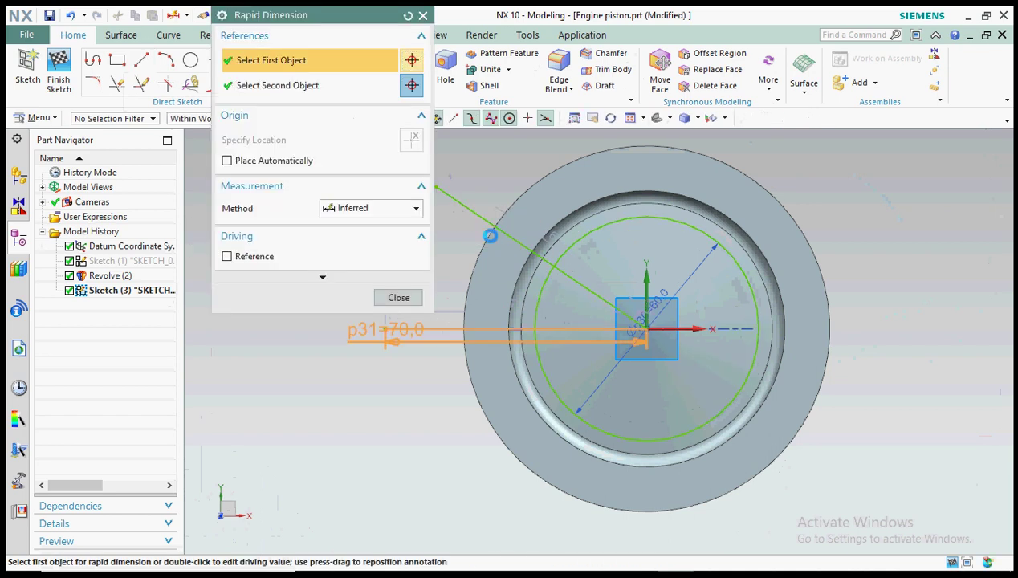
Step: Dimension the angle between the slanted line and the horizontal line as 45°
click(481, 218)
click(466, 276)
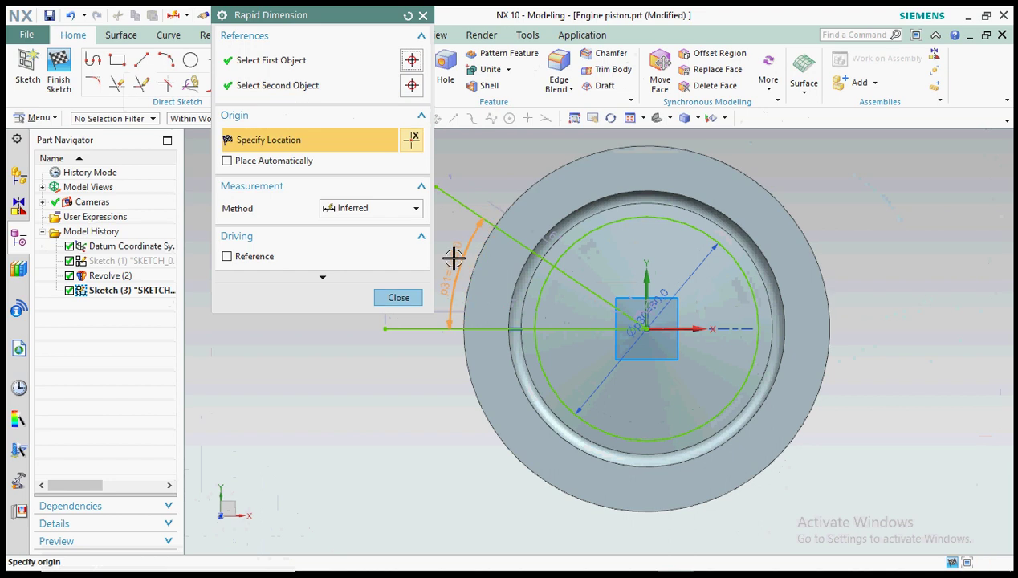
click(454, 257)
text(45)
key(Return)
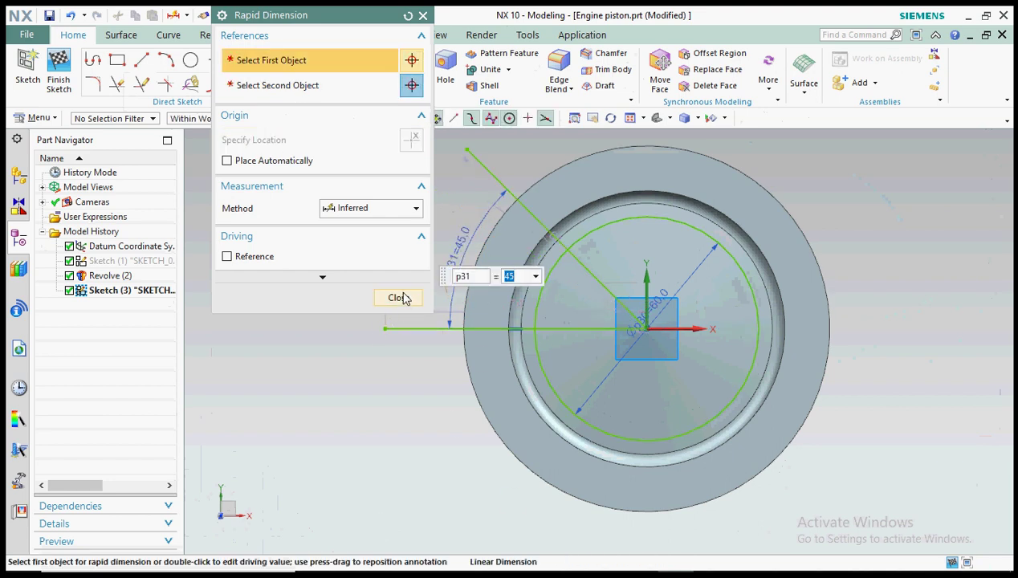
click(404, 297)
scroll(602, 220, up, 5)
scroll(586, 257, down, 4)
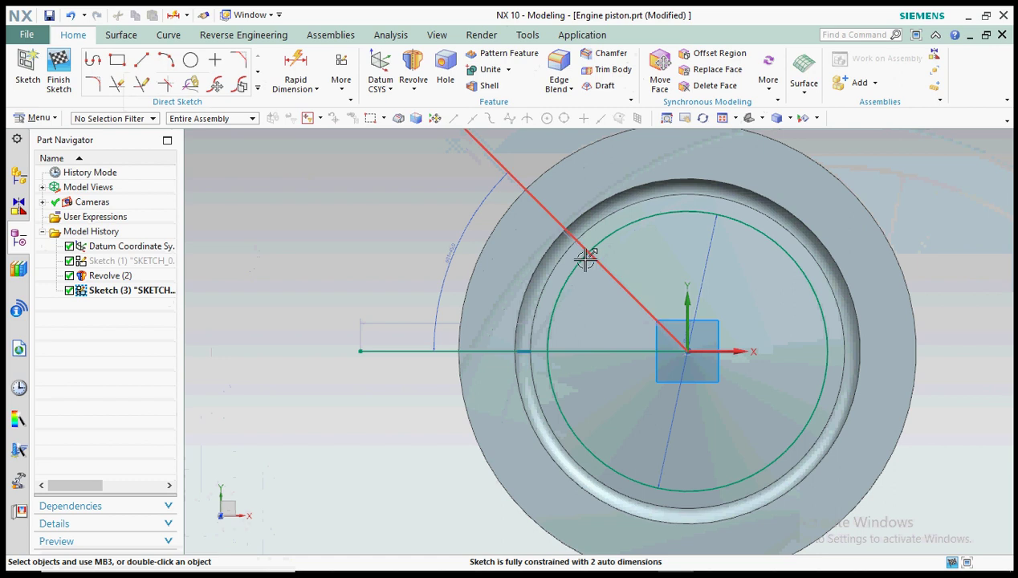
mouse_move(575, 250)
mouse_down()
mouse_move(461, 336)
mouse_move(412, 337)
mouse_move(591, 198)
mouse_move(570, 288)
mouse_up()
scroll(586, 273, up, 3)
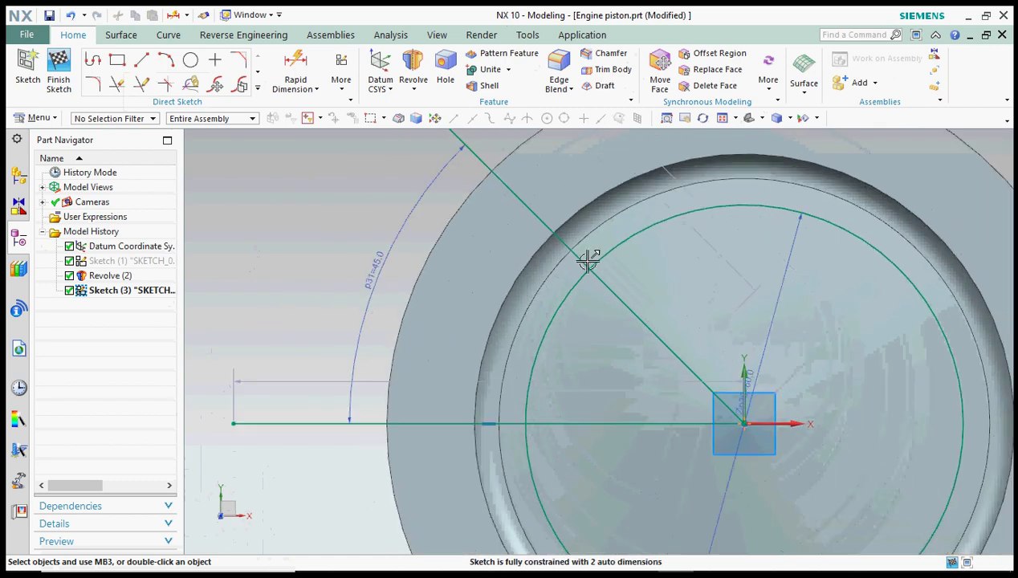
scroll(594, 273, up, 2)
click(599, 291)
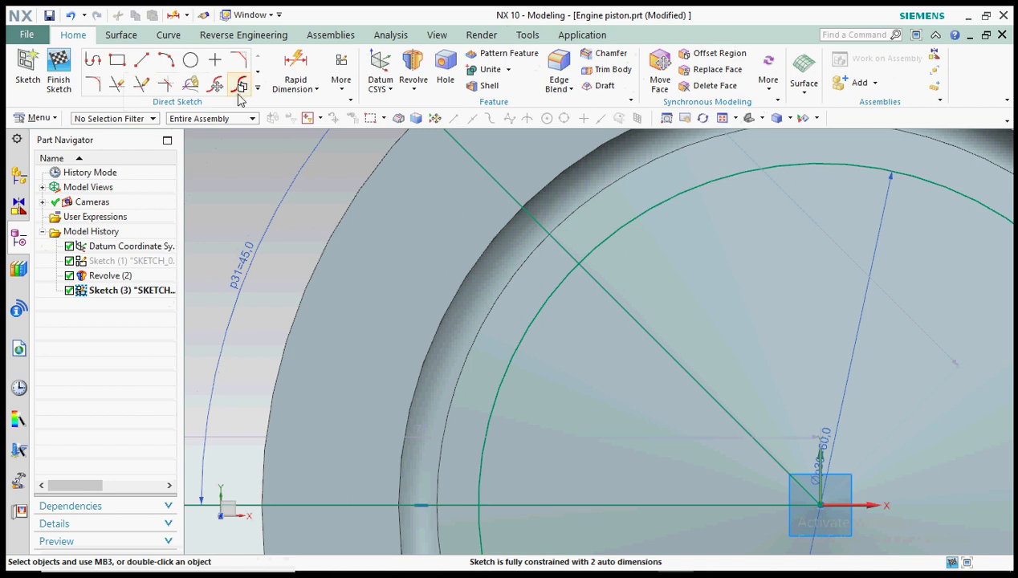
click(257, 90)
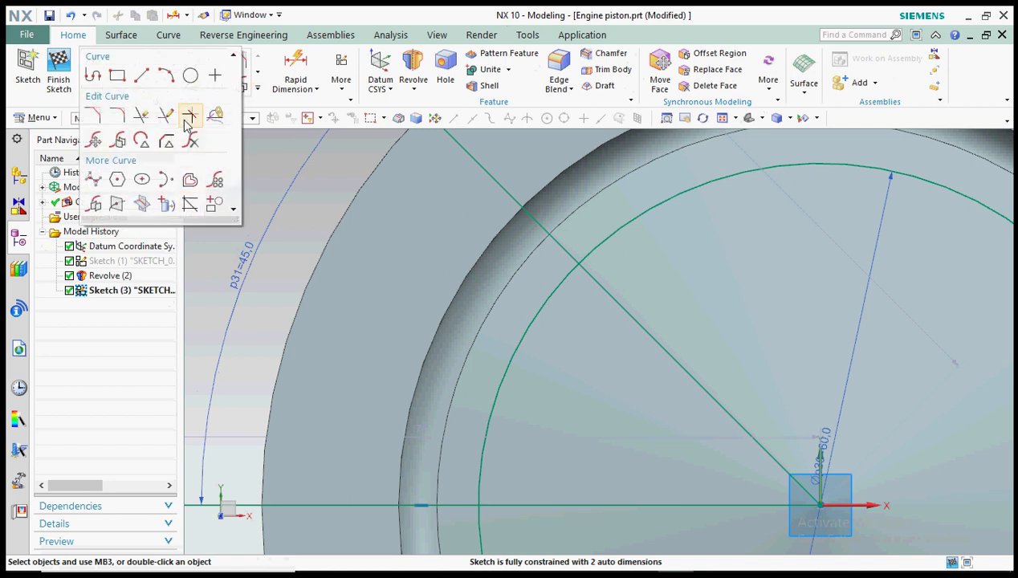
click(283, 165)
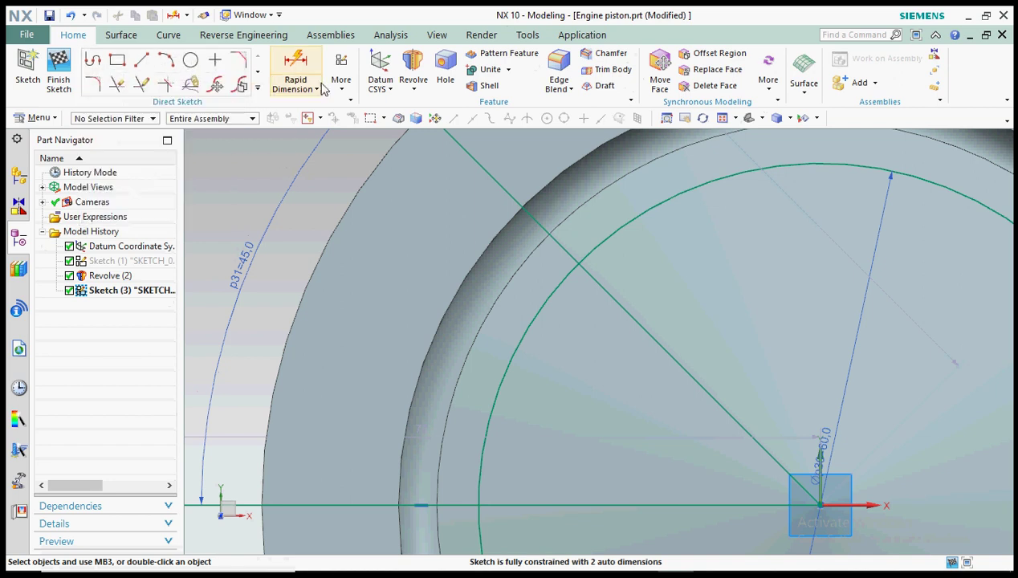
click(519, 34)
scroll(600, 249, down, 3)
scroll(450, 332, up, 5)
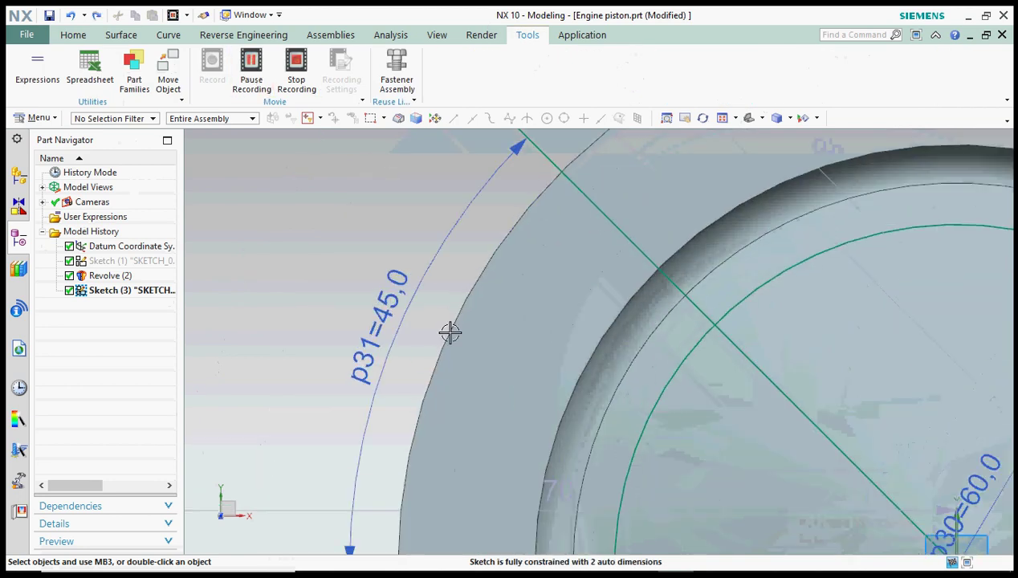
scroll(450, 332, down, 5)
Step: Place a sketch point at the intersection of the 60 mm circle and the 45° line
click(73, 34)
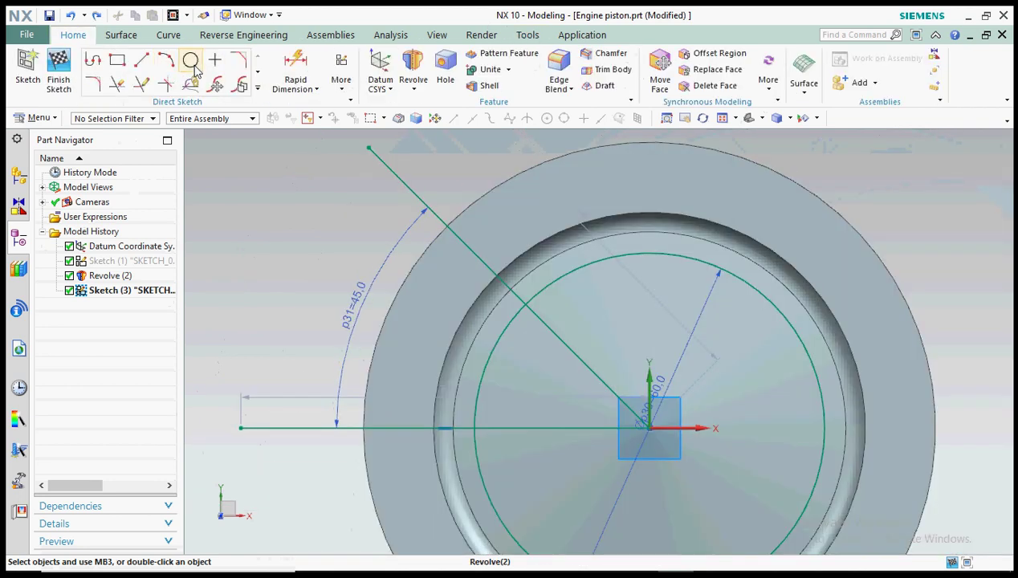
click(214, 63)
scroll(545, 295, up, 2)
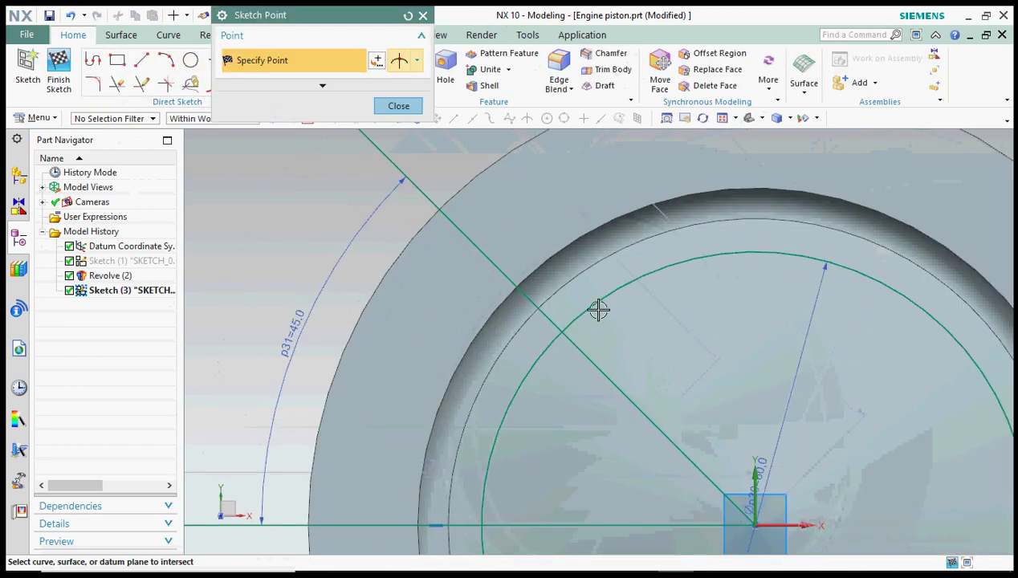
click(418, 64)
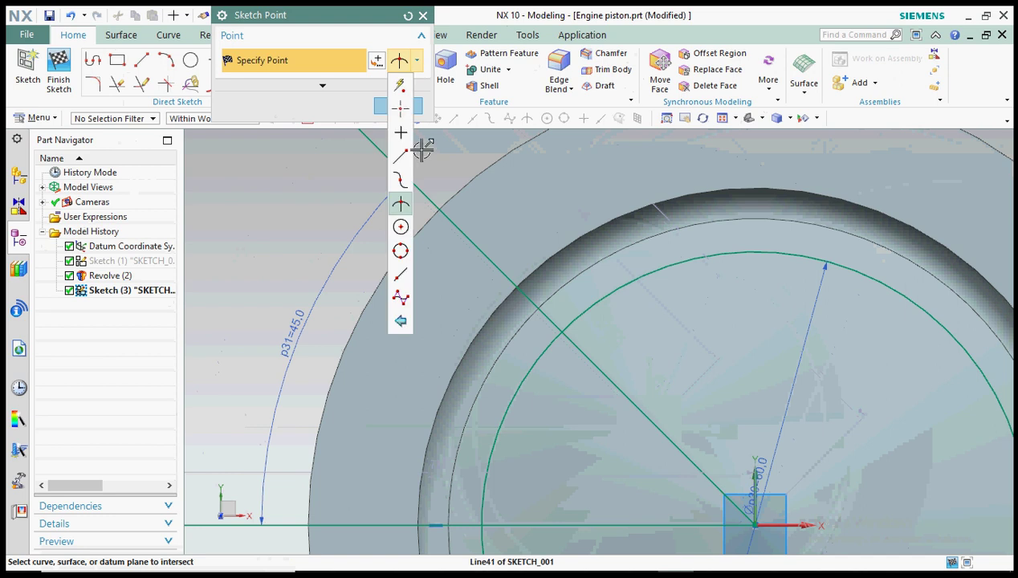
click(402, 204)
click(610, 307)
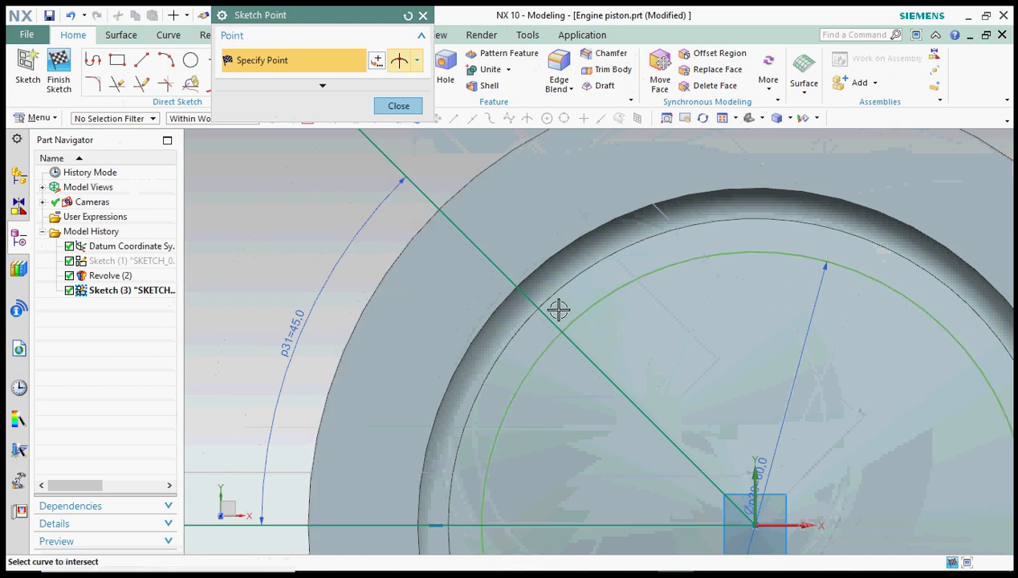
click(545, 315)
click(398, 106)
scroll(594, 216, down, 3)
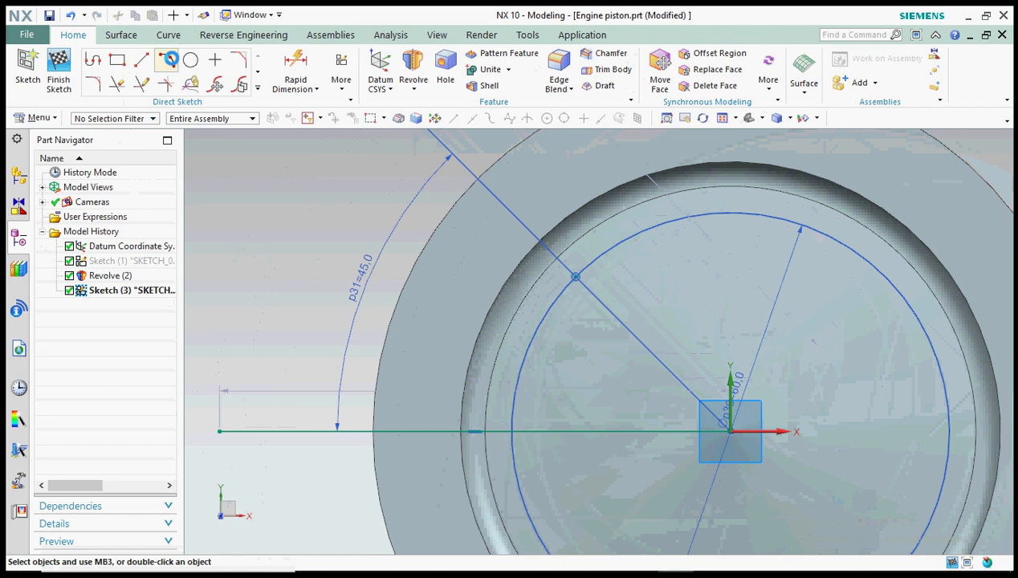
click(166, 59)
scroll(482, 233, up, 2)
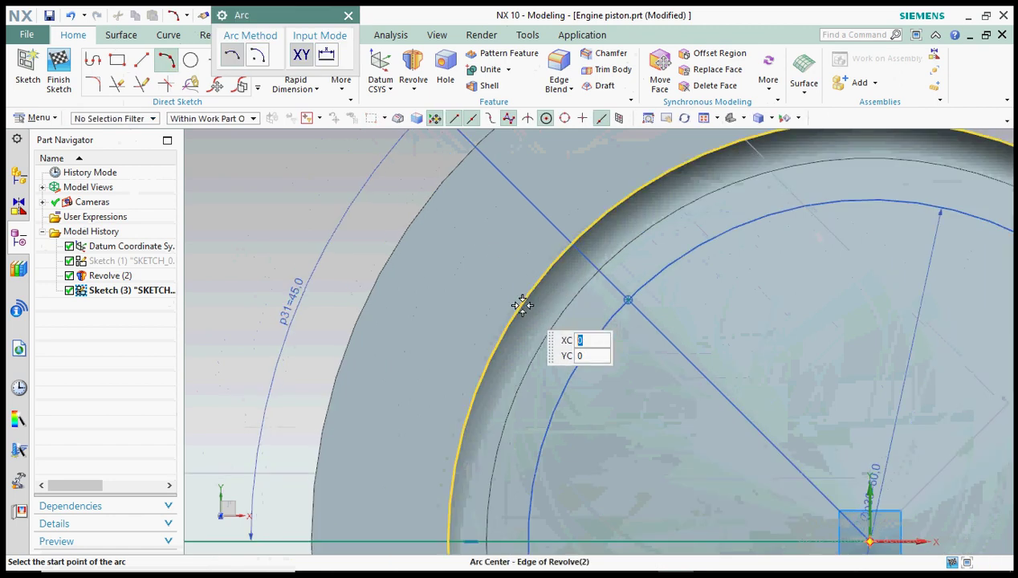
click(348, 16)
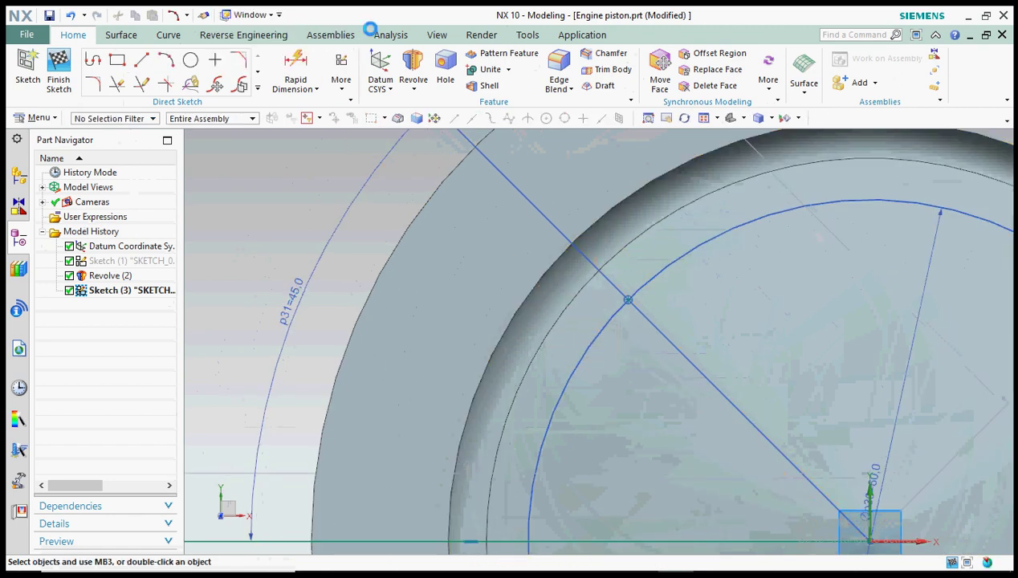
click(166, 58)
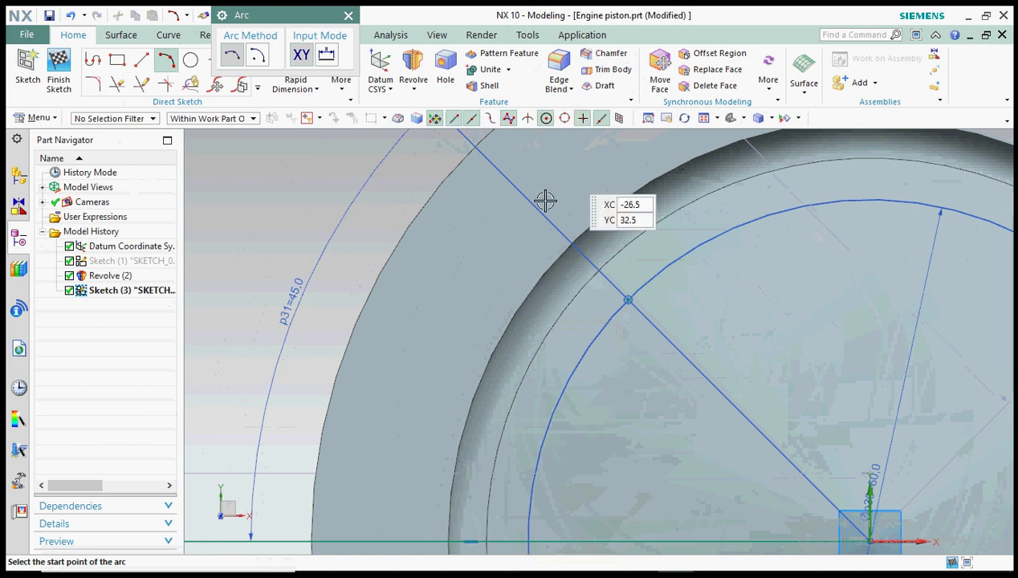
scroll(556, 234, down, 2)
scroll(522, 220, up, 2)
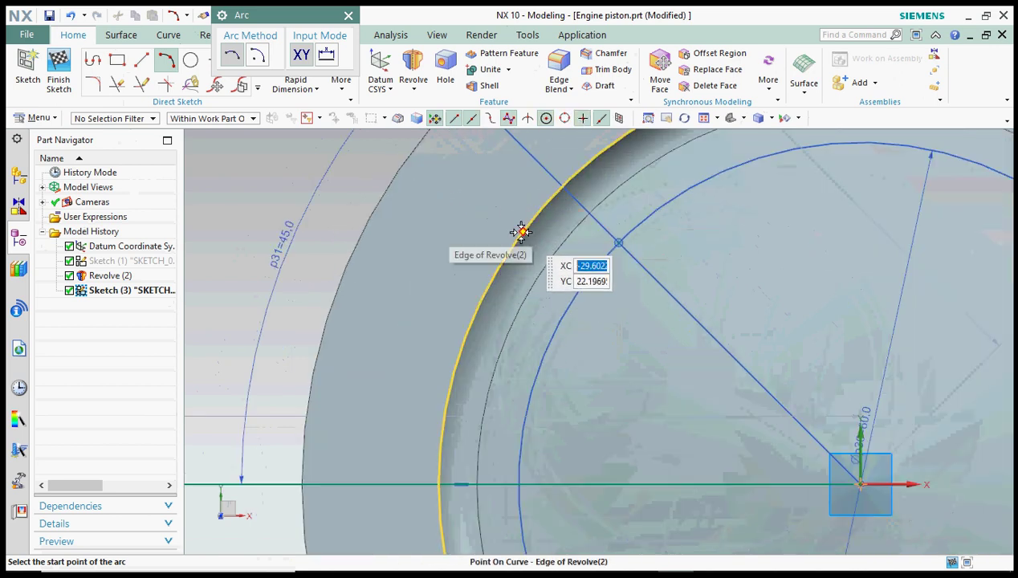
click(519, 228)
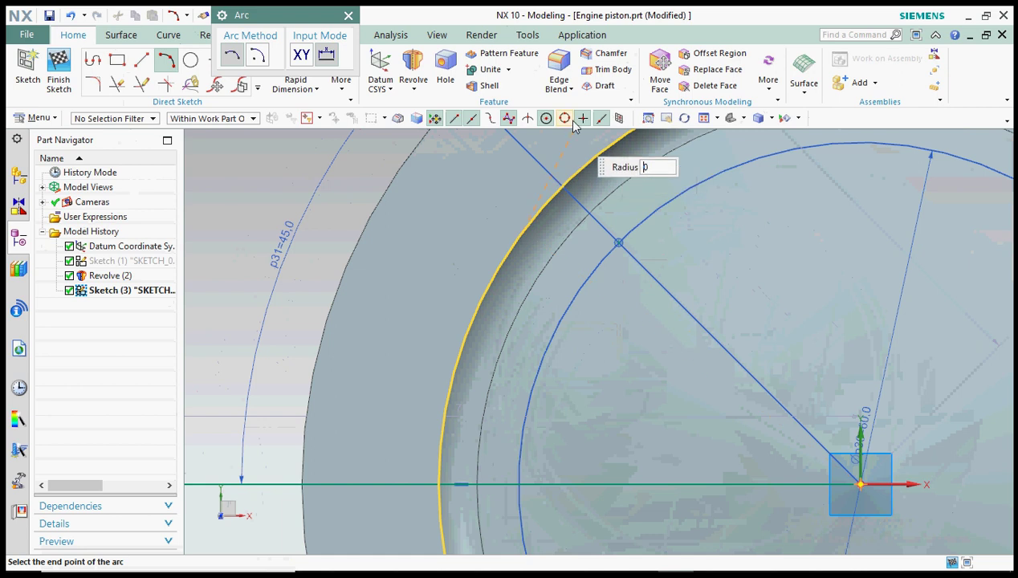
click(530, 153)
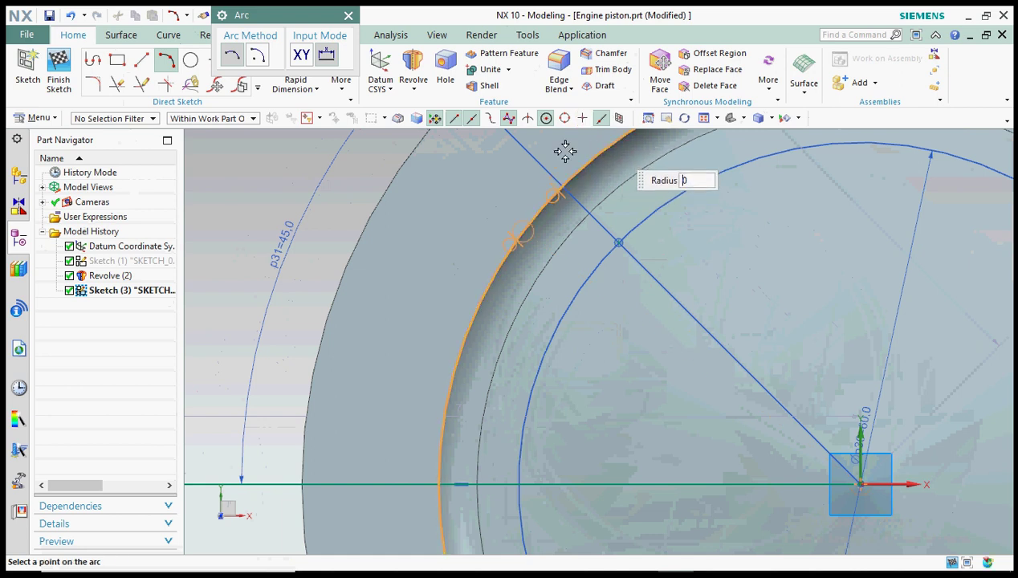
scroll(643, 324, down, 3)
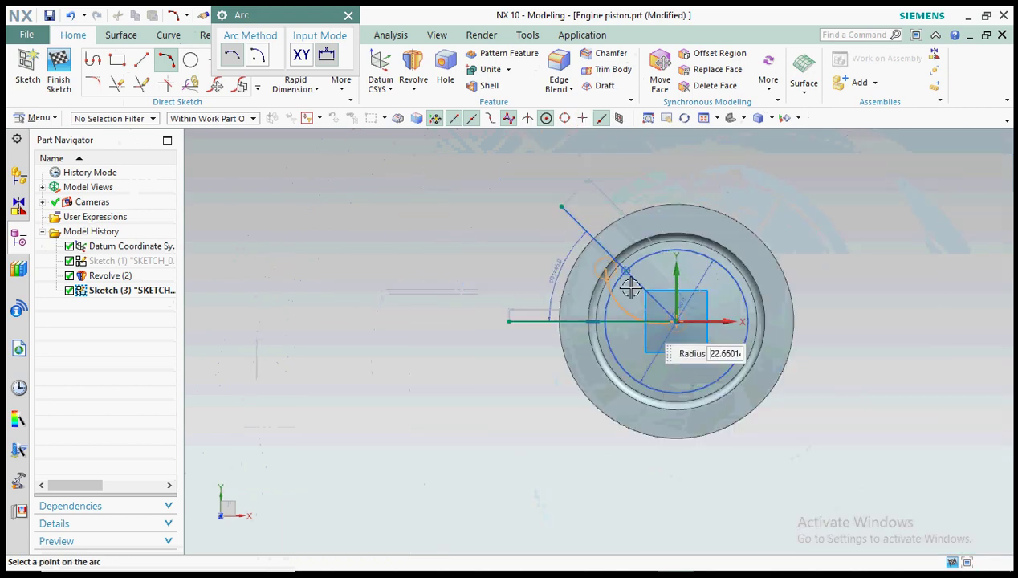
scroll(626, 233, up, 4)
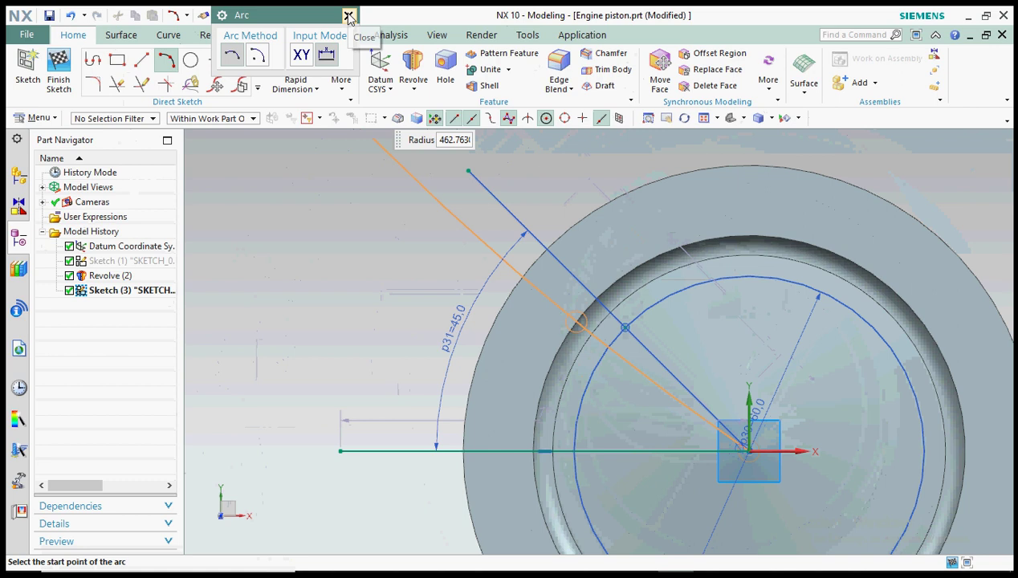
click(347, 16)
Step: Sketch a three-point arc bulging outward across the 45° line, with both endpoints on the revolved body's inner rim edge
click(167, 60)
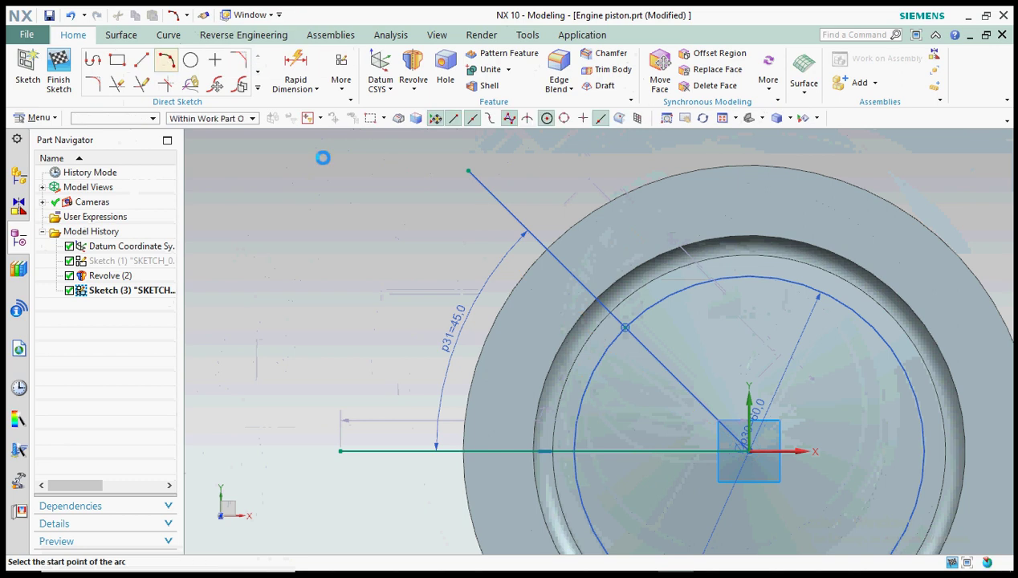
click(631, 269)
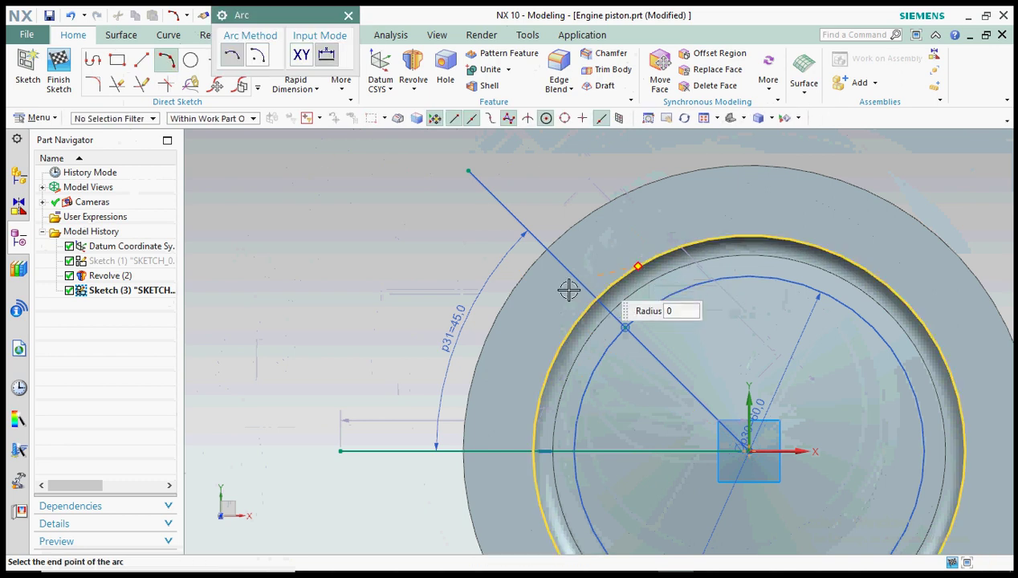
click(560, 340)
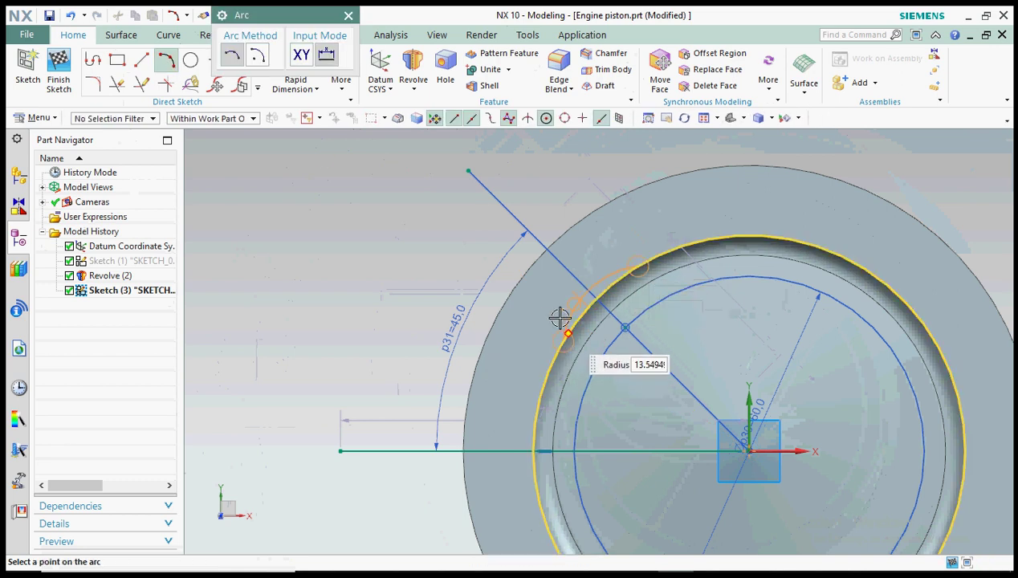
click(558, 298)
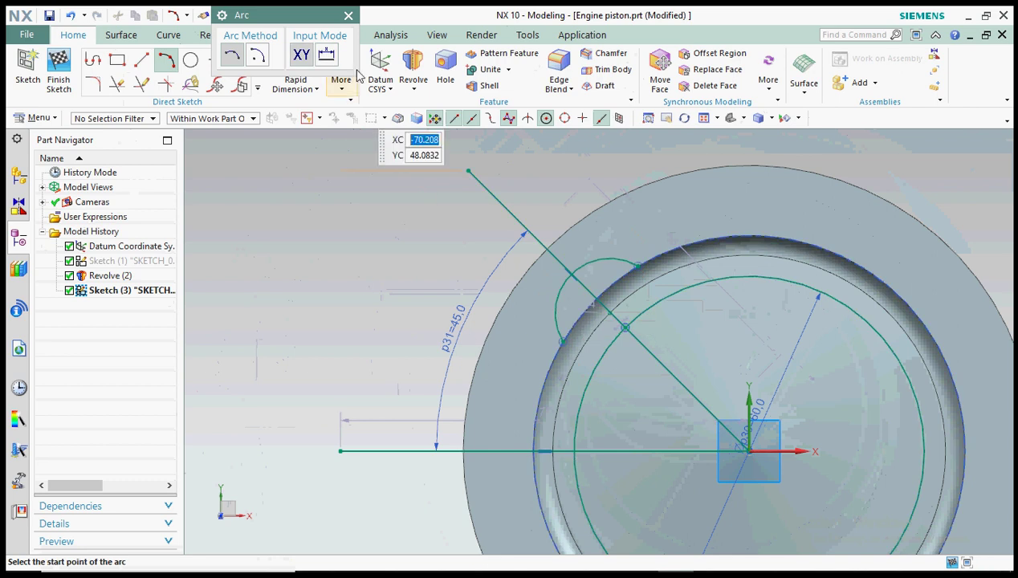
click(347, 15)
Step: Try to make the arc's centre coincident with the point where the 60 mm circle meets the 45° line, and undo it
scroll(626, 329, up, 4)
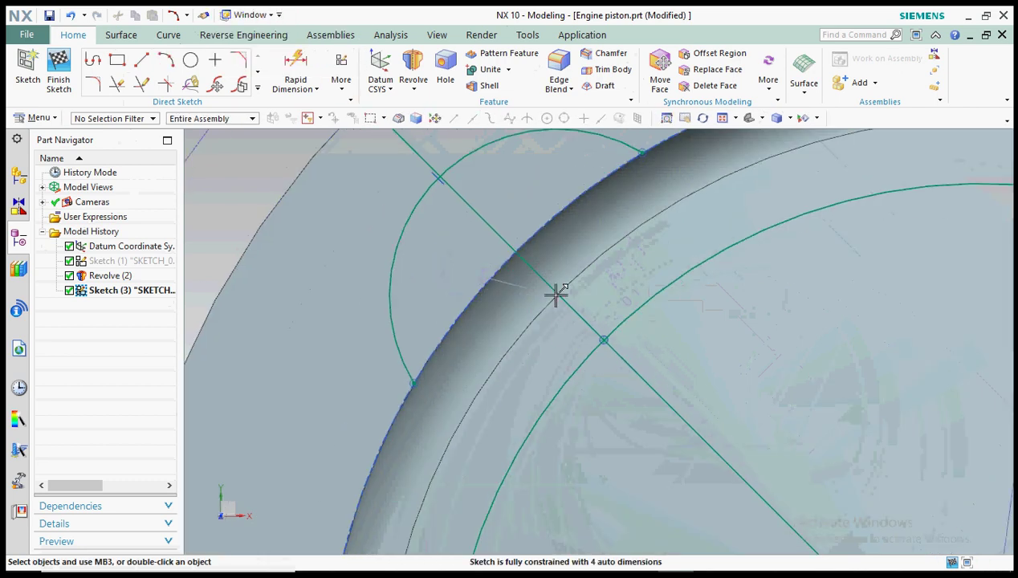
click(556, 299)
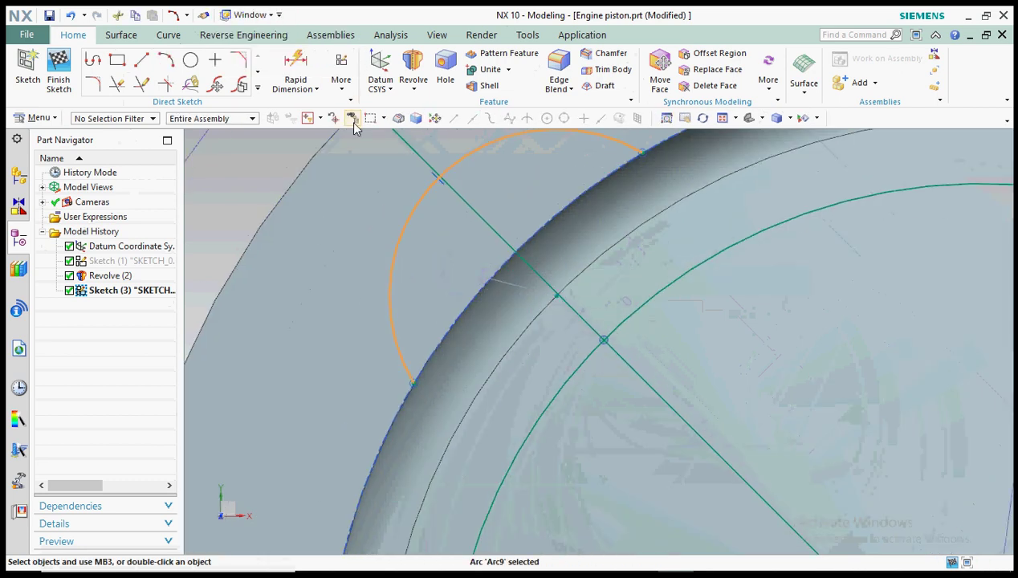
key(Escape)
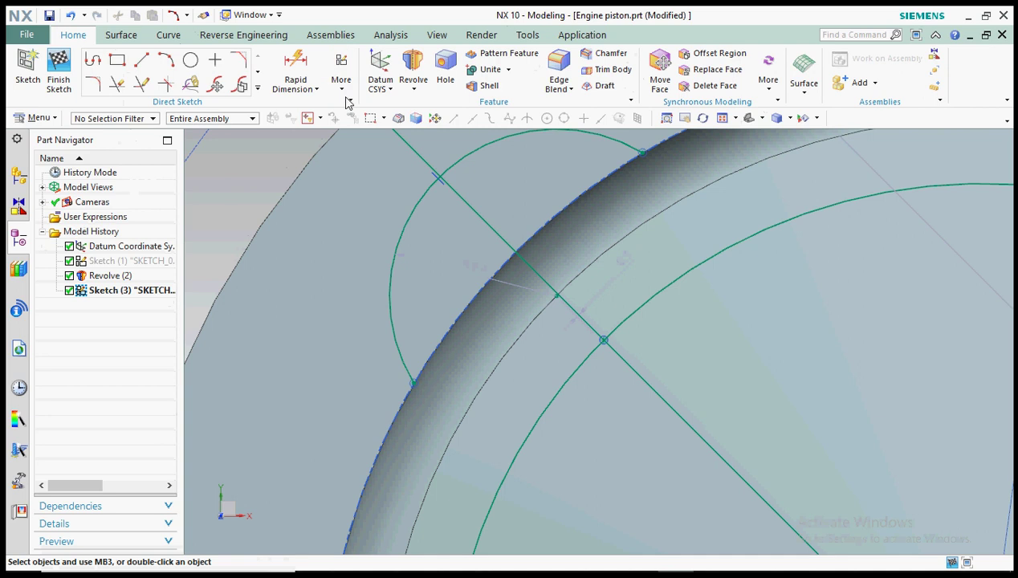
click(341, 88)
click(525, 121)
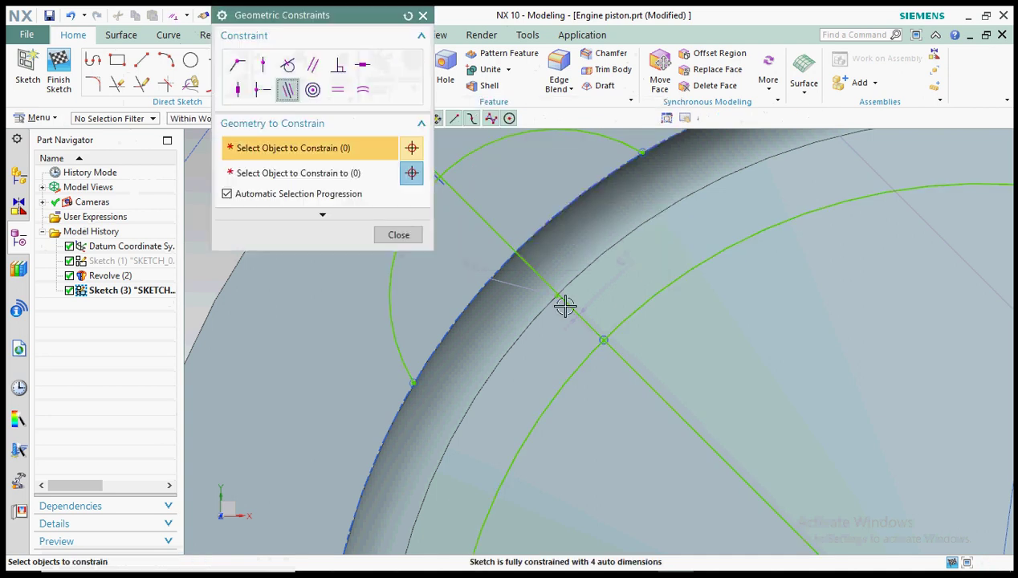
click(238, 66)
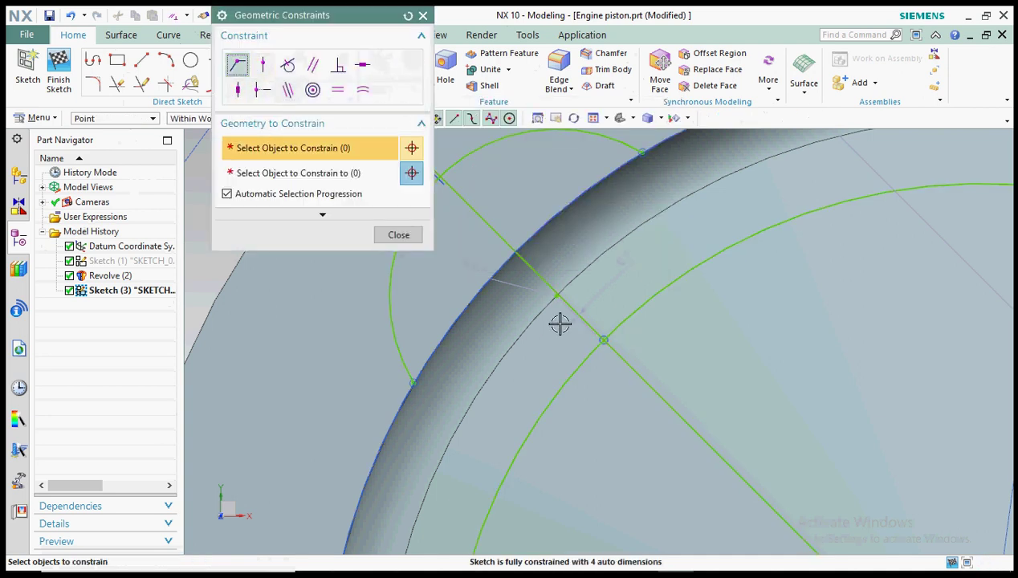
click(529, 334)
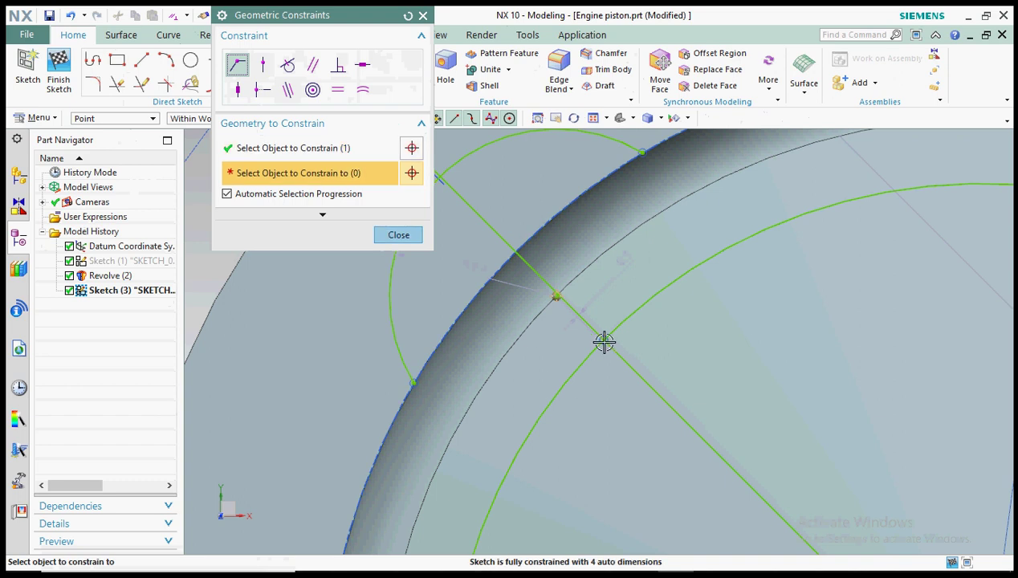
click(604, 340)
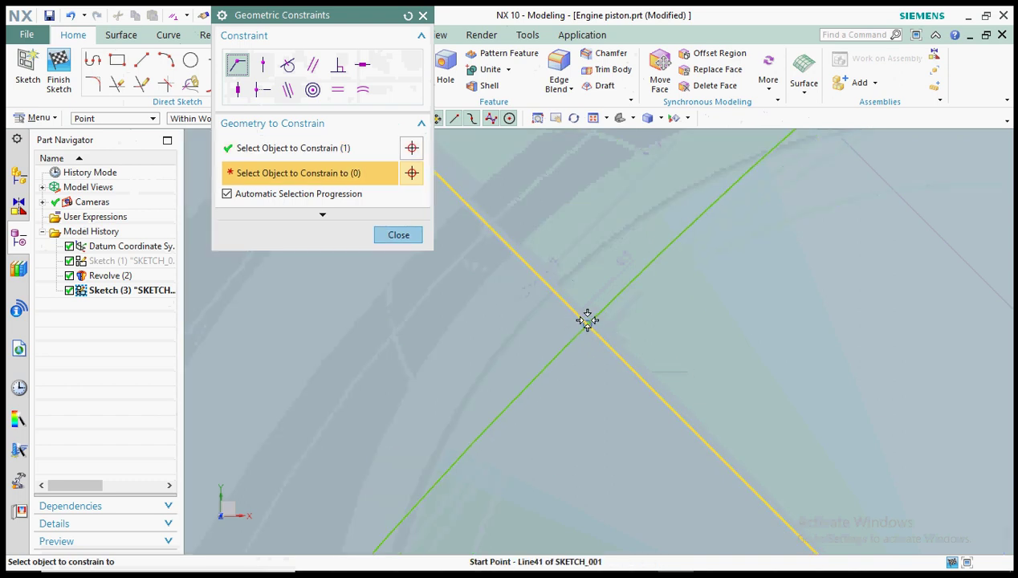
click(587, 322)
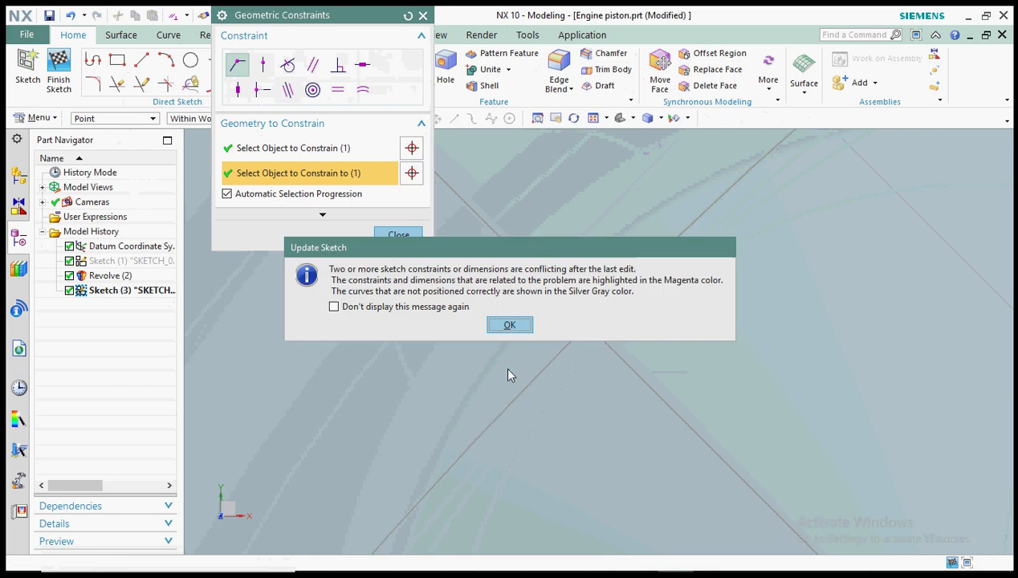
click(509, 325)
click(394, 234)
scroll(552, 343, up, 3)
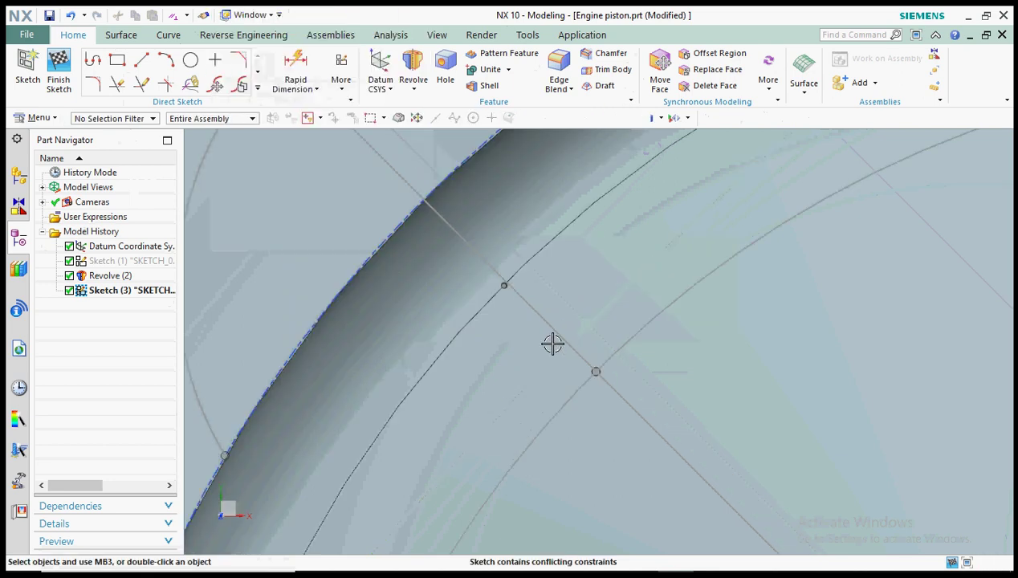
key(ctrl+z)
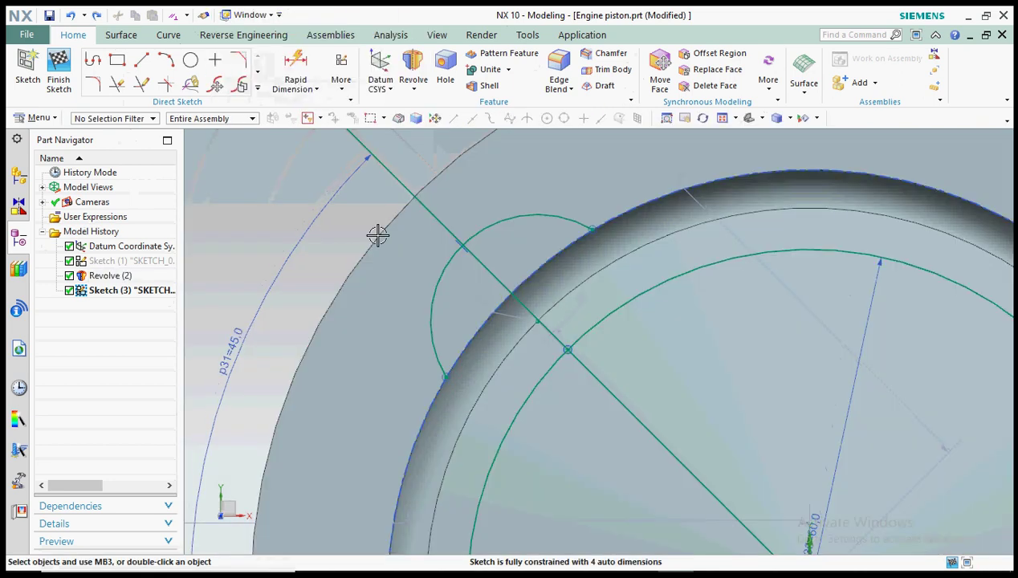
click(526, 37)
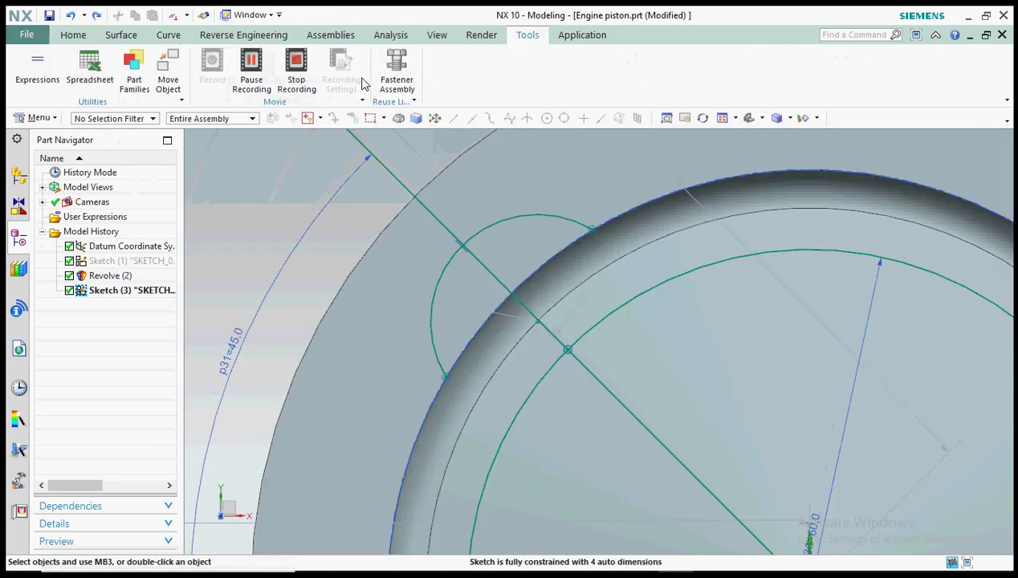
click(253, 70)
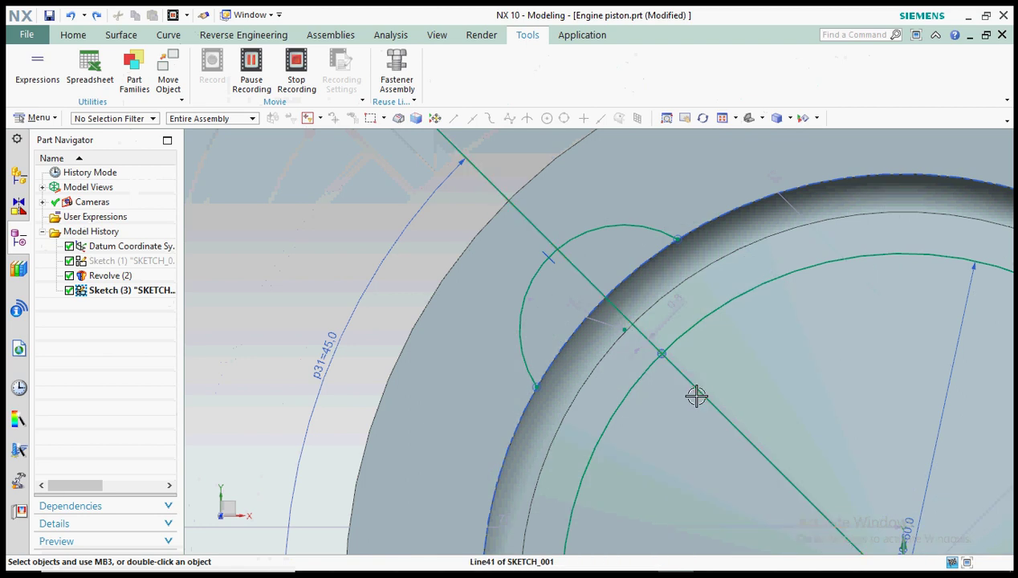
Step: Convert the 45° line and the 60 mm circle to reference geometry
click(695, 395)
click(770, 359)
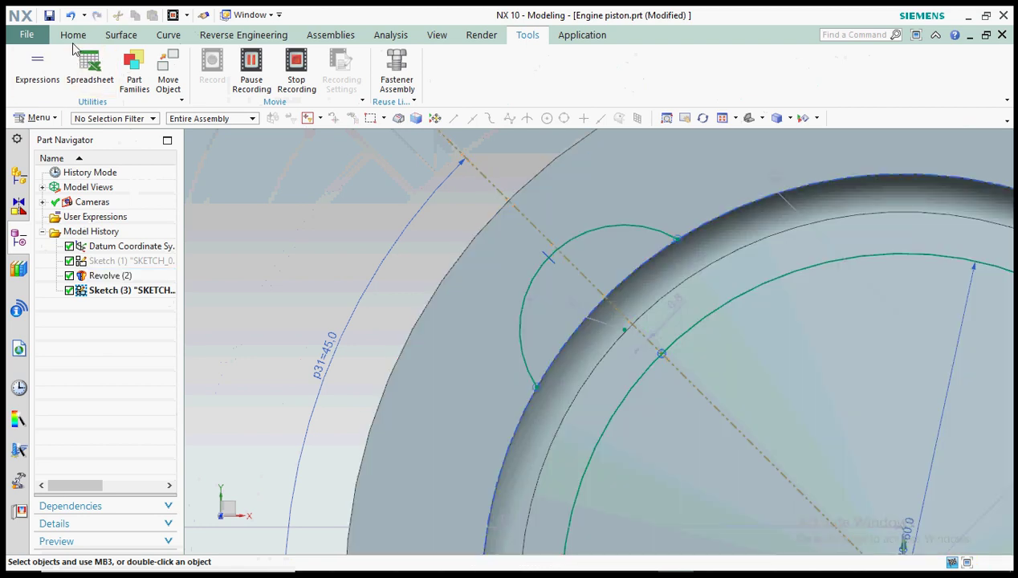
click(69, 38)
click(652, 363)
click(718, 347)
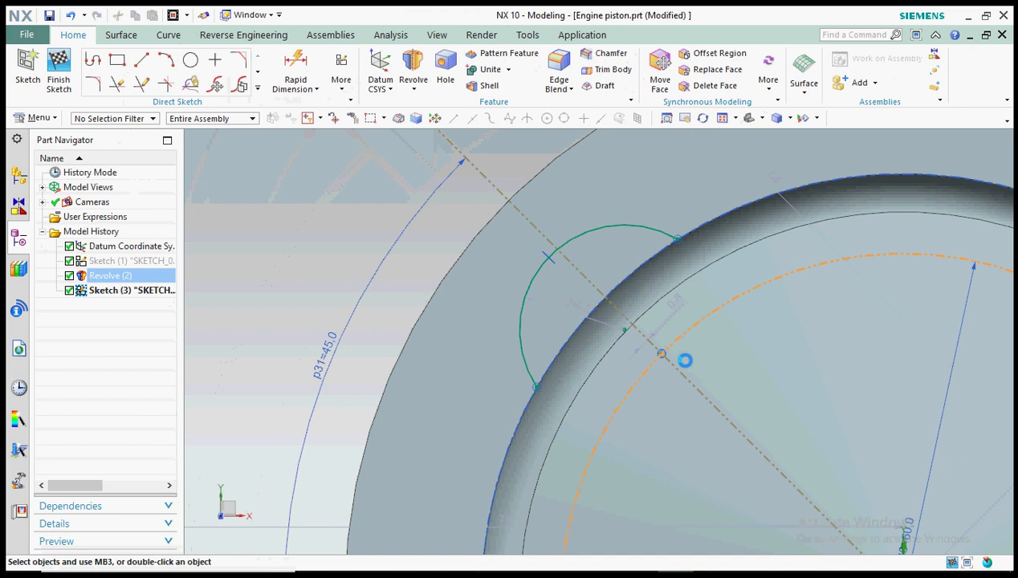
Step: Delete the constraint that ties the arc to the 45° reference line
click(545, 250)
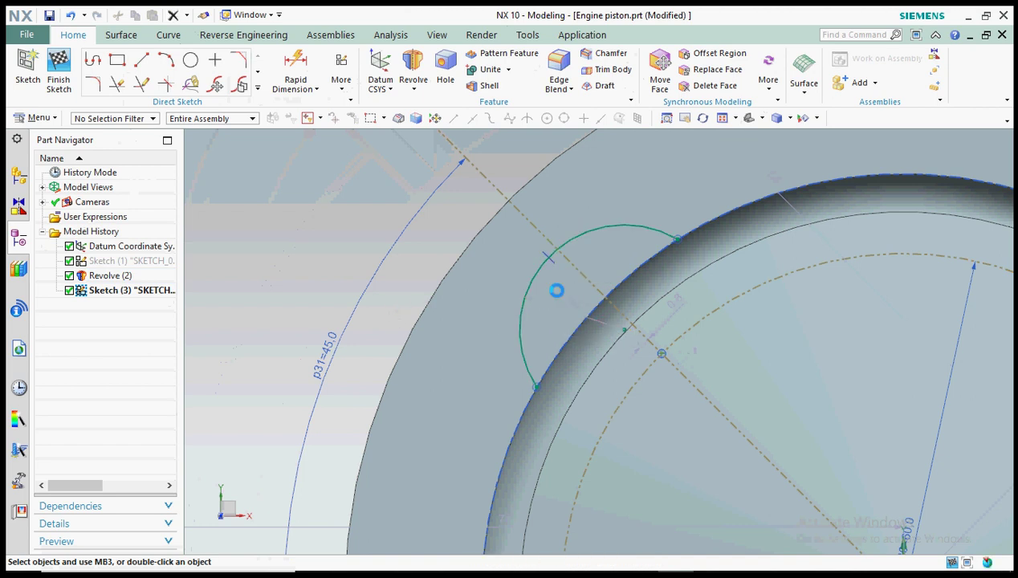
click(540, 254)
key(Delete)
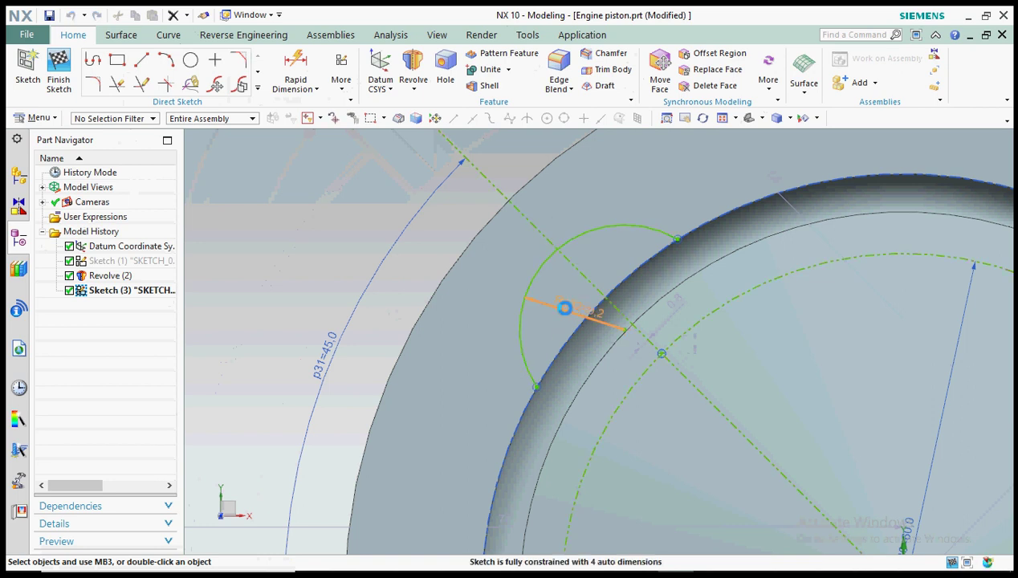
Step: Set the arc's radius to 15 mm
double_click(564, 308)
text(15)
key(Return)
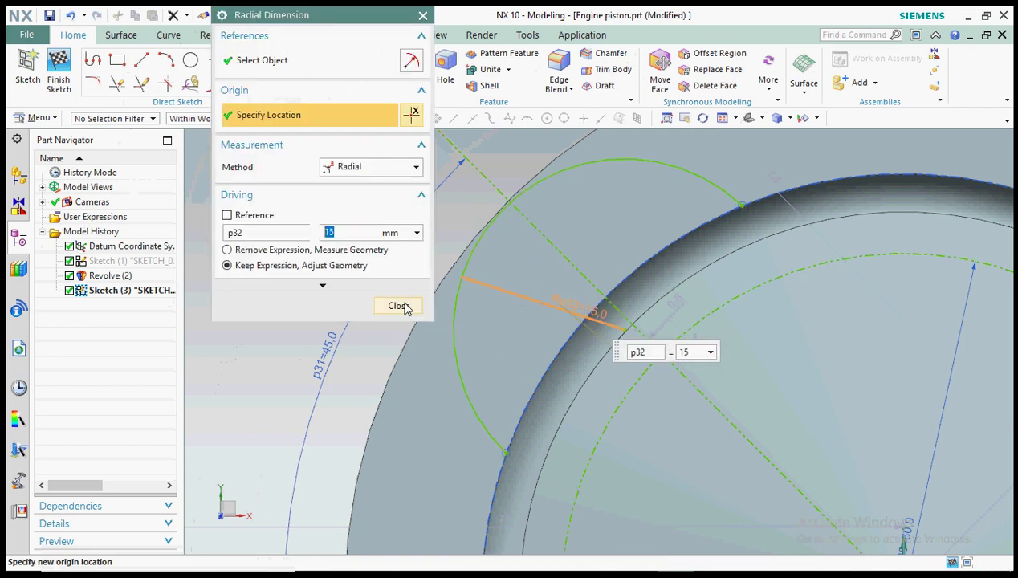
click(398, 306)
Step: Set the vertical distance between the arc's centre and the point on the 60 mm reference circle to 0 mm
scroll(697, 370, up, 3)
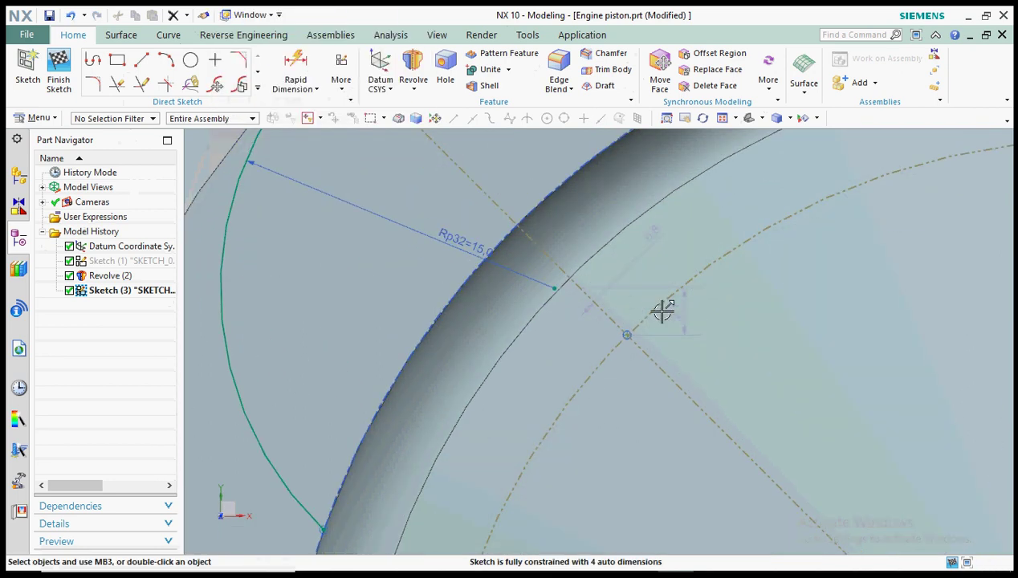
double_click(741, 333)
text(0)
key(Return)
click(399, 452)
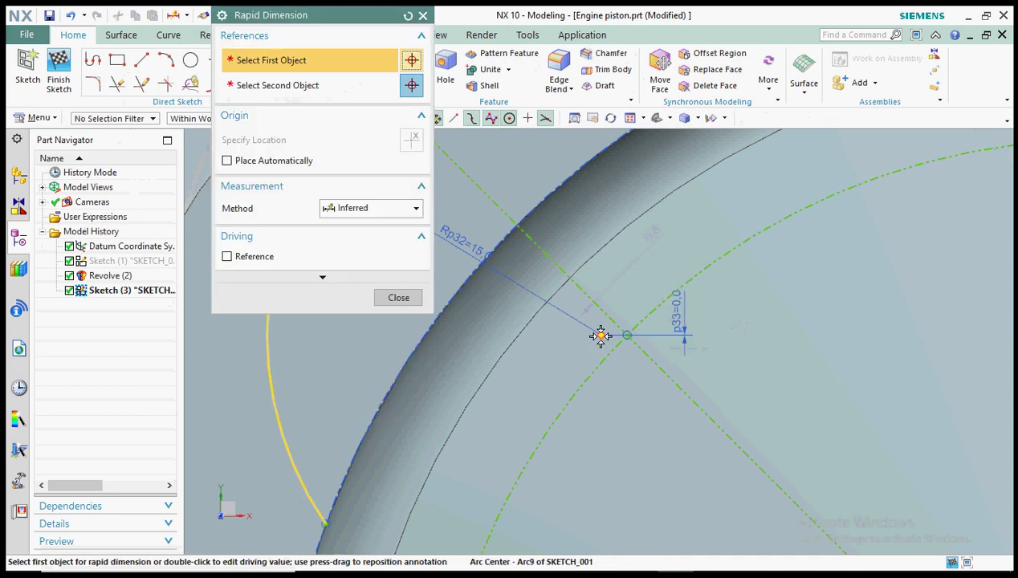
click(627, 334)
click(630, 333)
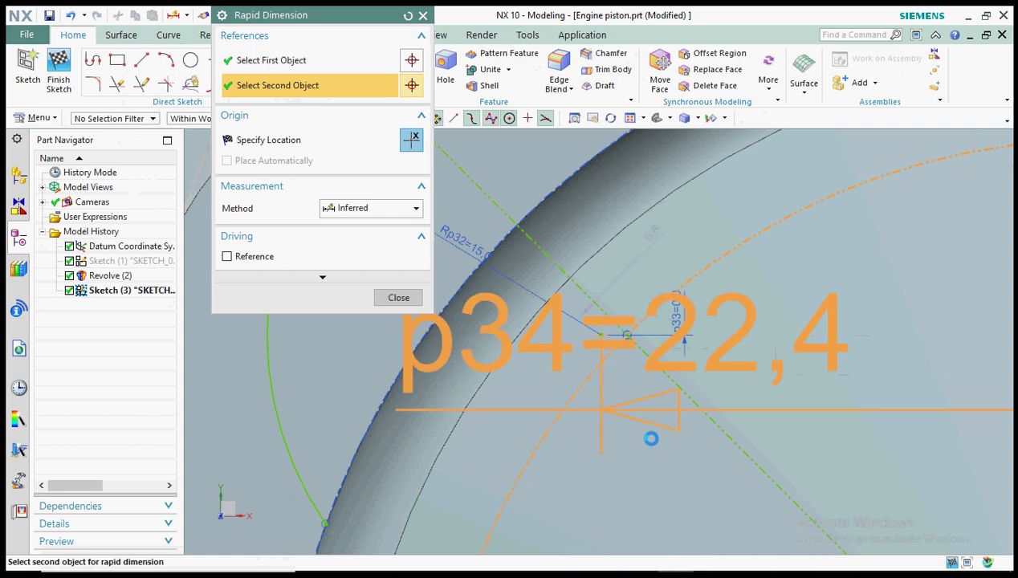
click(398, 298)
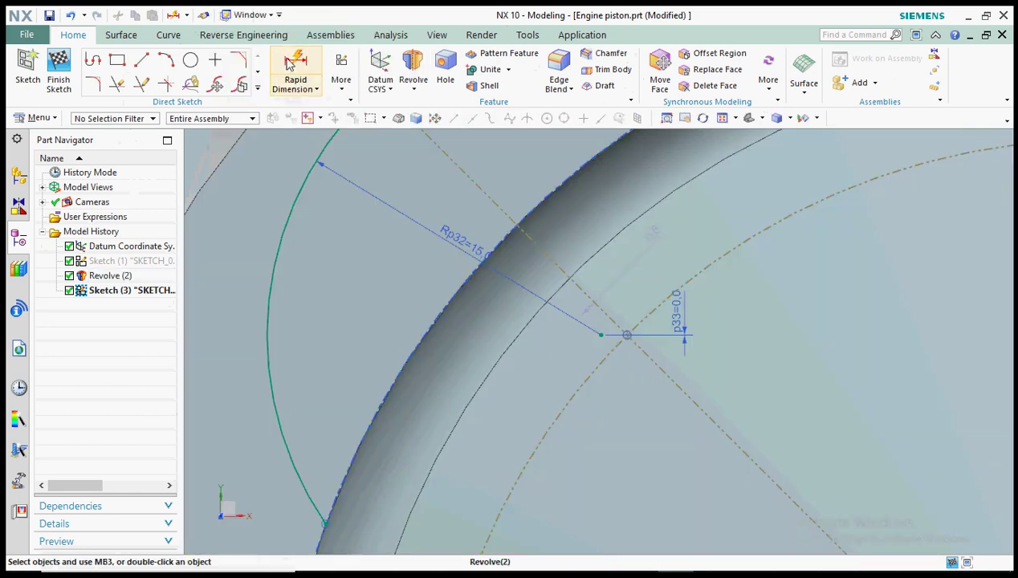
Step: Dimension the horizontal distance between the arc's centre and the intersection point on the 60 mm circle as 0 mm
click(601, 334)
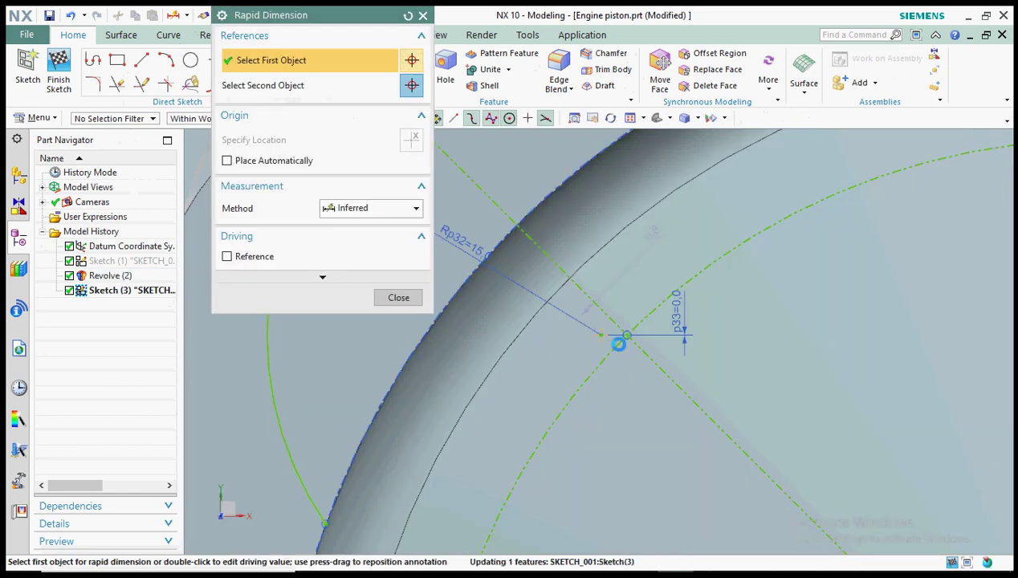
click(626, 334)
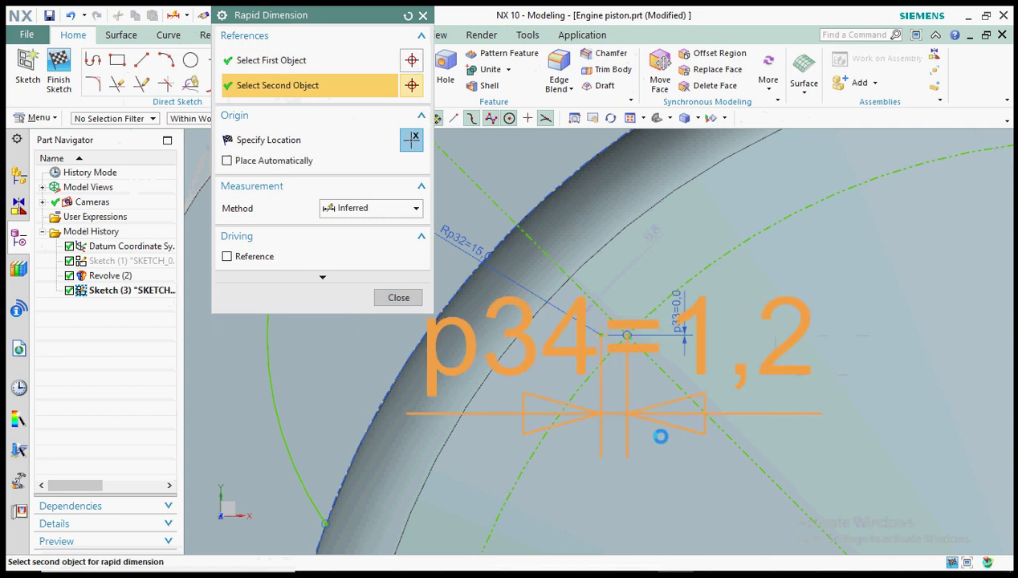
click(662, 451)
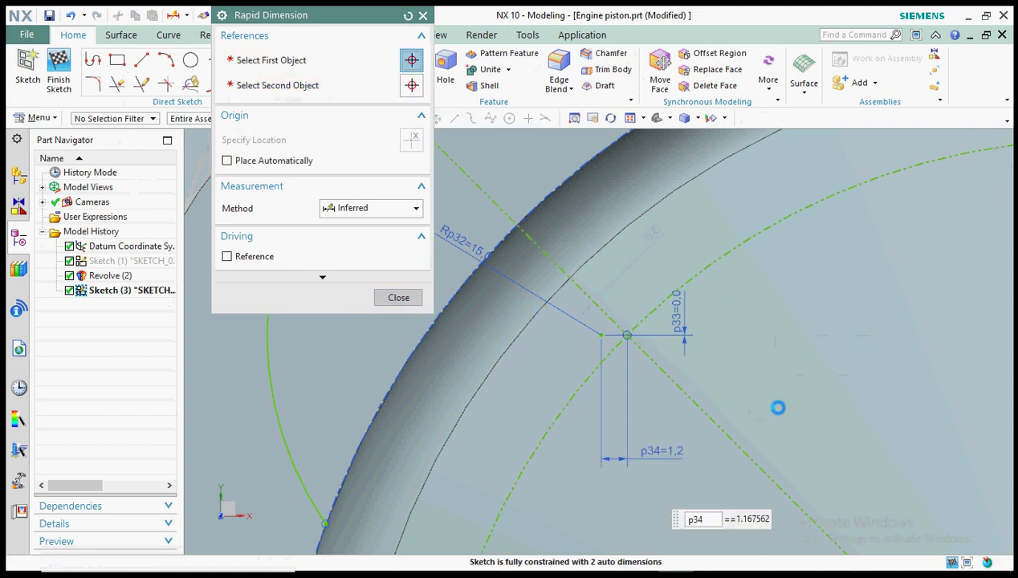
click(405, 299)
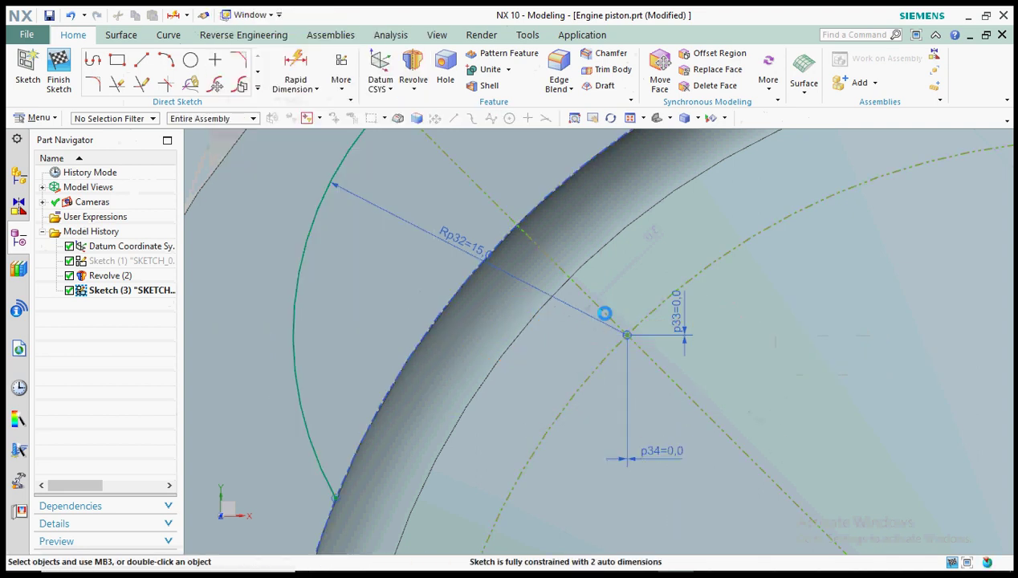
Step: Project the rim edge of the crown's bowl into the sketch as a curve
scroll(594, 344, down, 3)
scroll(498, 313, down, 2)
scroll(648, 295, up, 2)
scroll(515, 192, down, 3)
scroll(562, 252, up, 2)
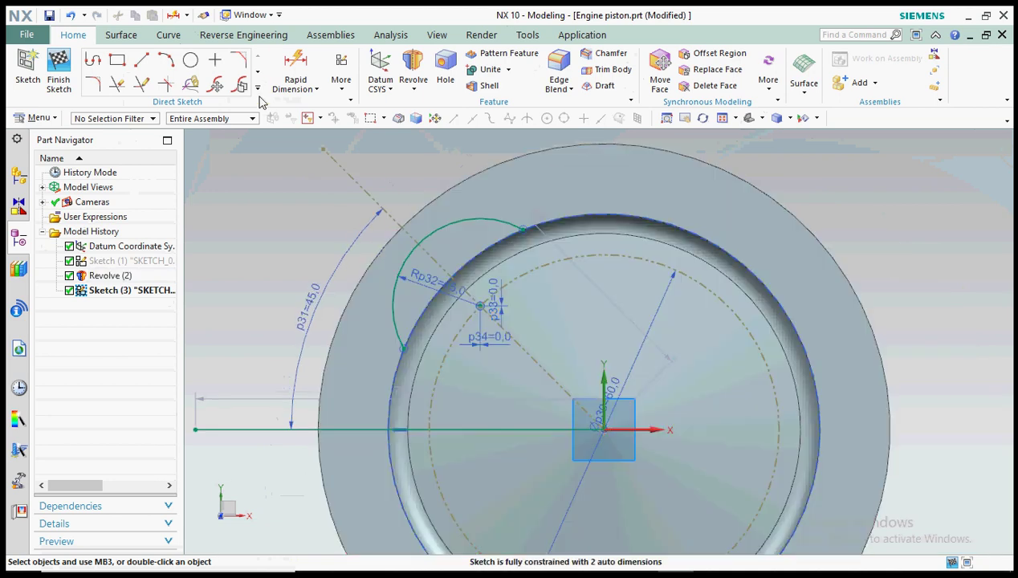
click(257, 87)
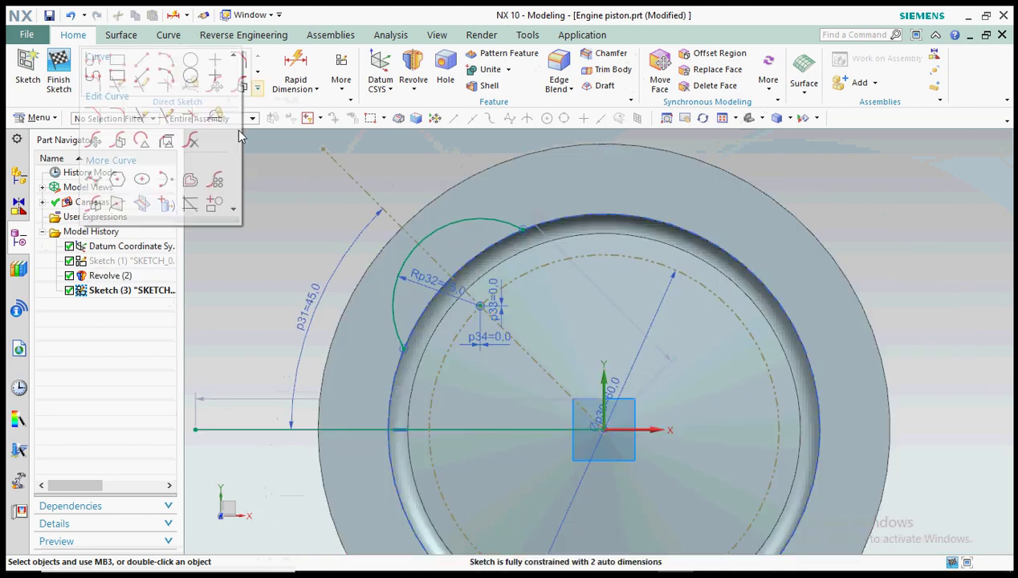
click(167, 203)
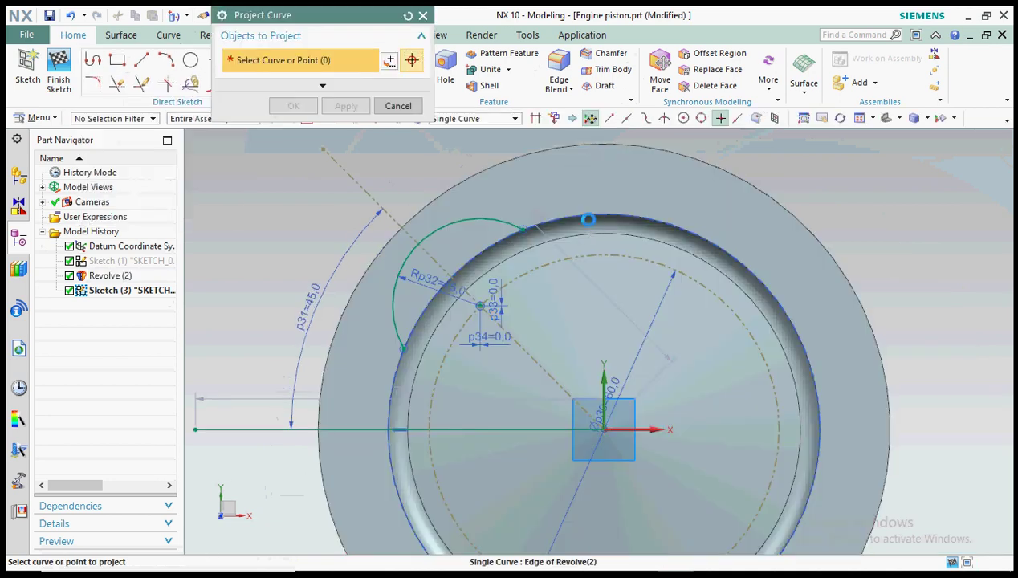
click(586, 218)
click(294, 105)
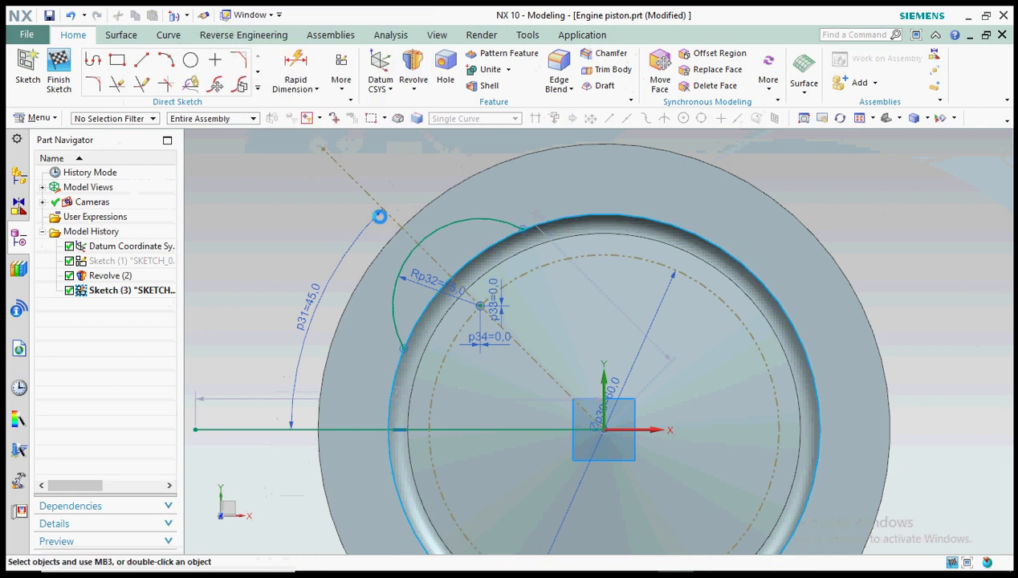
Step: Trim the projected rim circle down to the segment that closes the 15 mm arc into a pocket profile
click(117, 84)
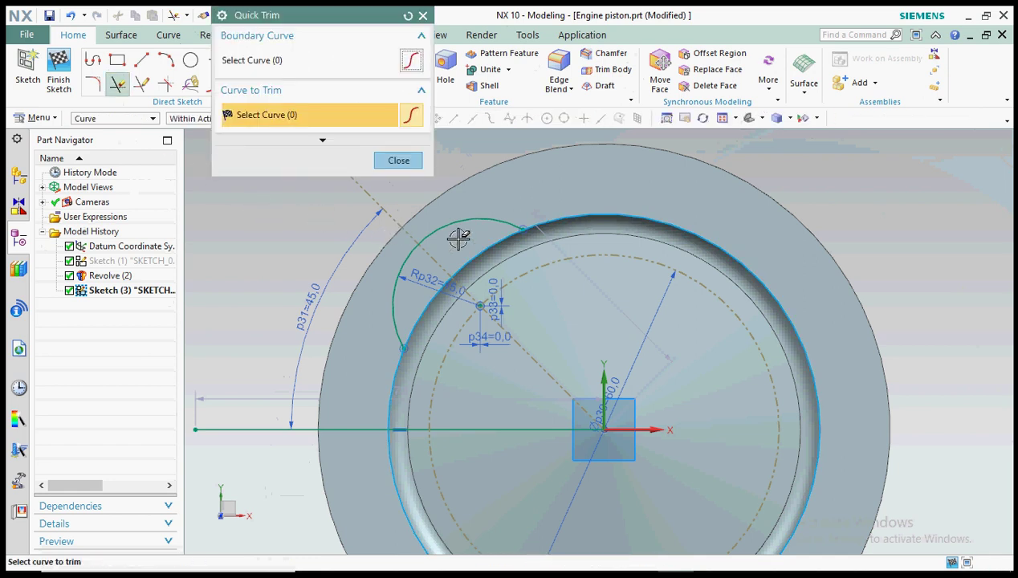
click(606, 208)
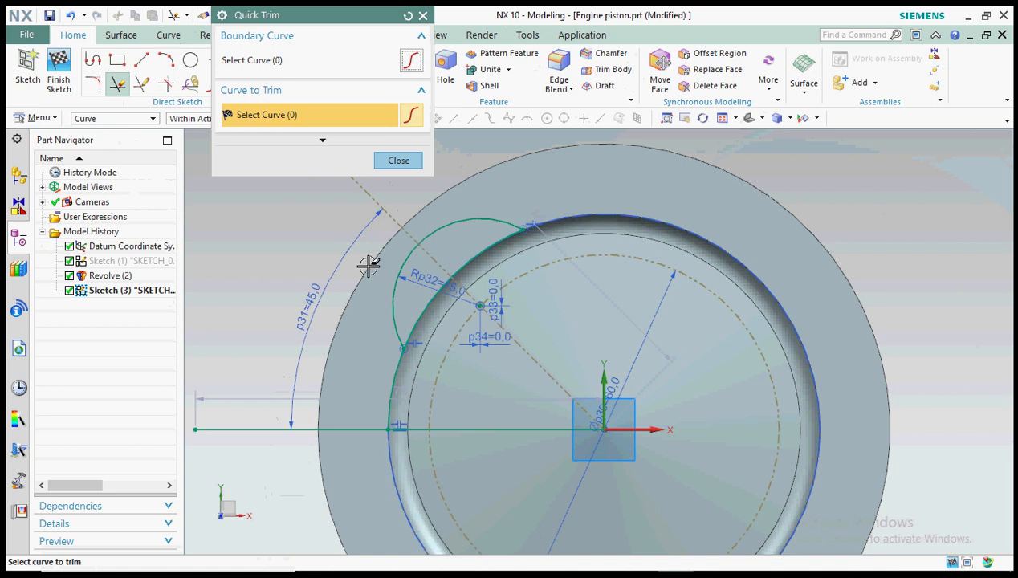
click(389, 360)
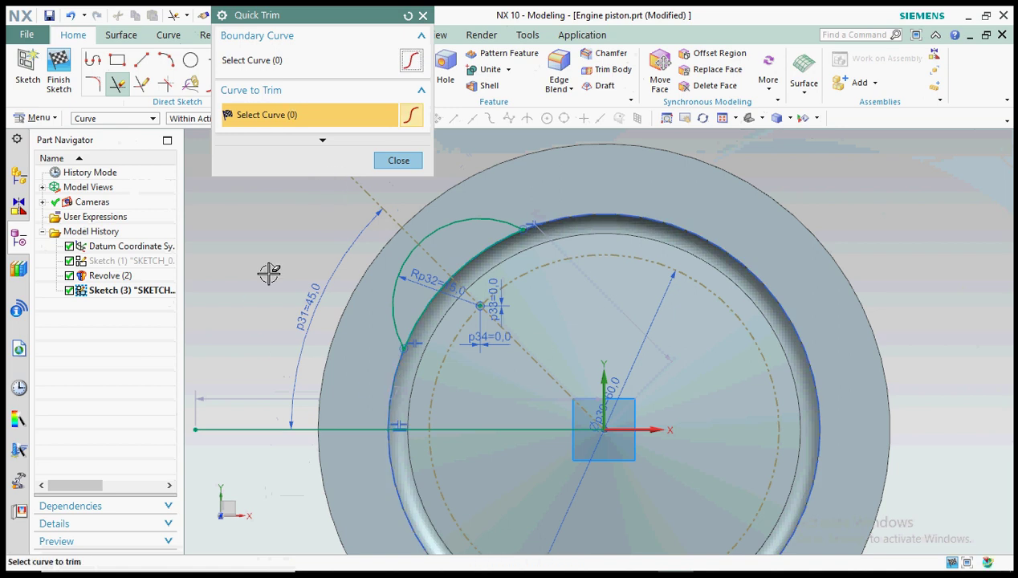
click(393, 161)
Step: Convert the horizontal sketch line to a reference line and finish the sketch
click(234, 431)
click(58, 68)
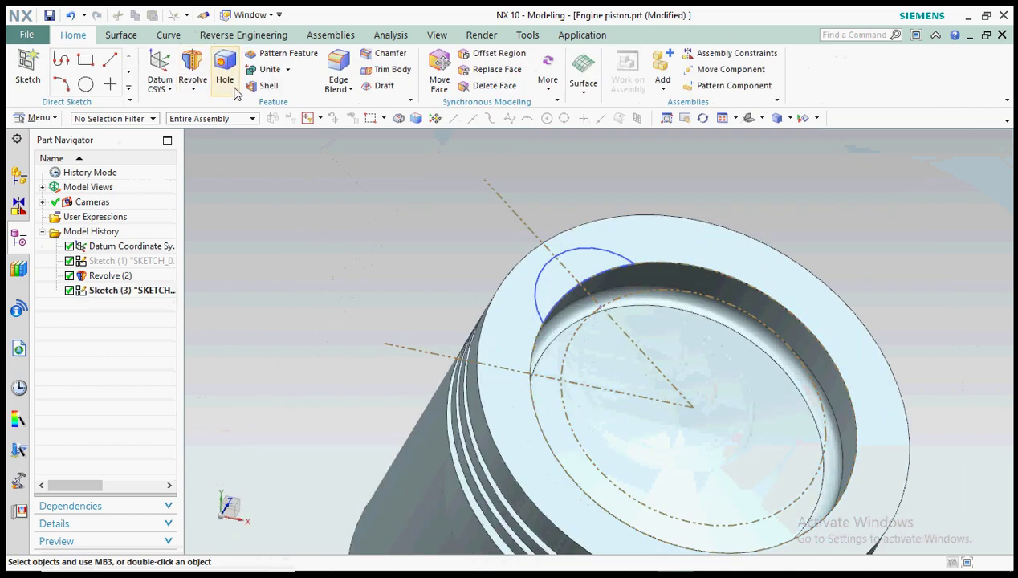
Step: Set up an extrusion of the closed pocket profile with start distance 0 mm and end distance 4 mm
click(193, 88)
click(213, 107)
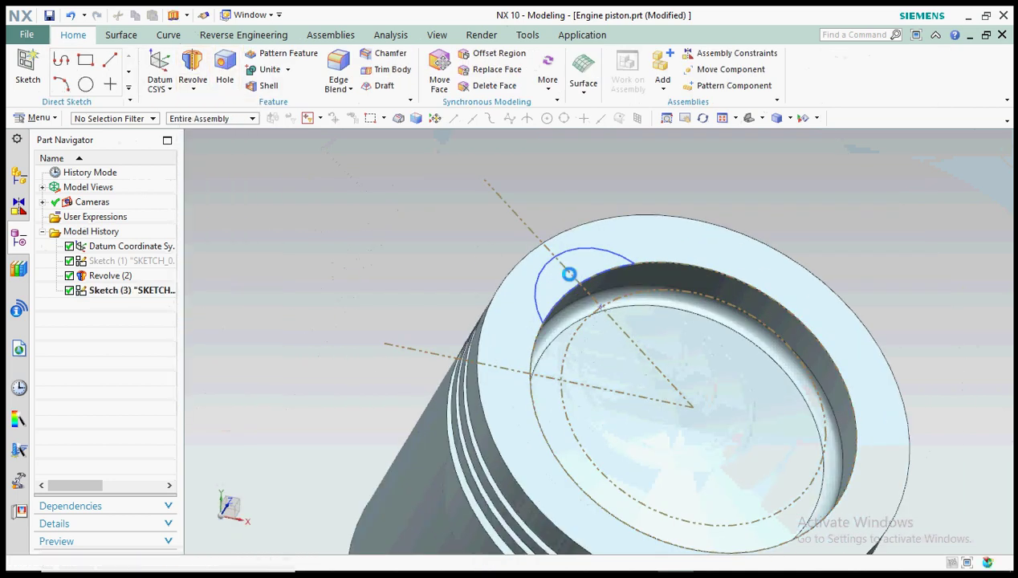
scroll(586, 261, up, 2)
click(598, 232)
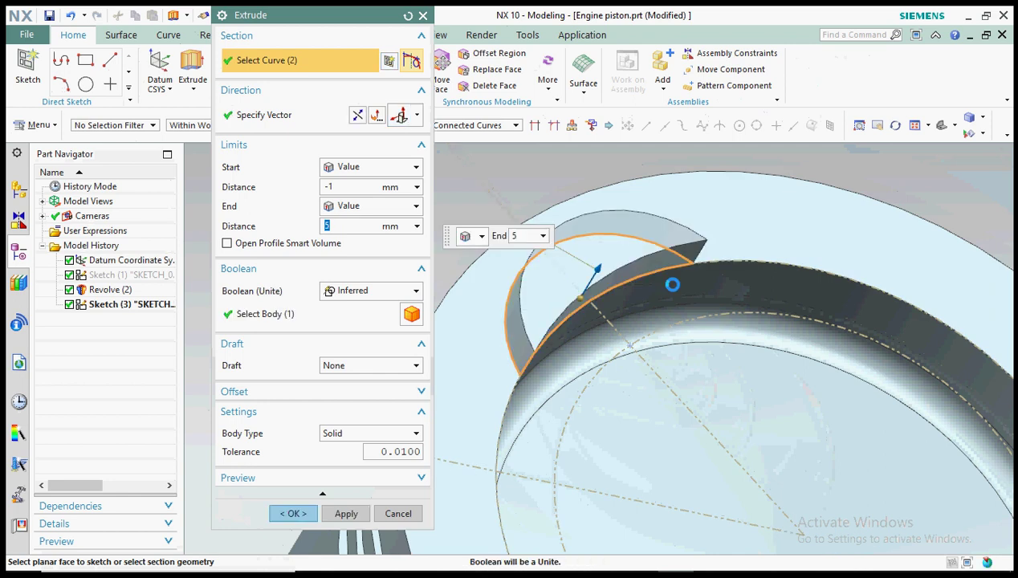
scroll(602, 234, down, 3)
middle_drag(515, 301, 559, 265)
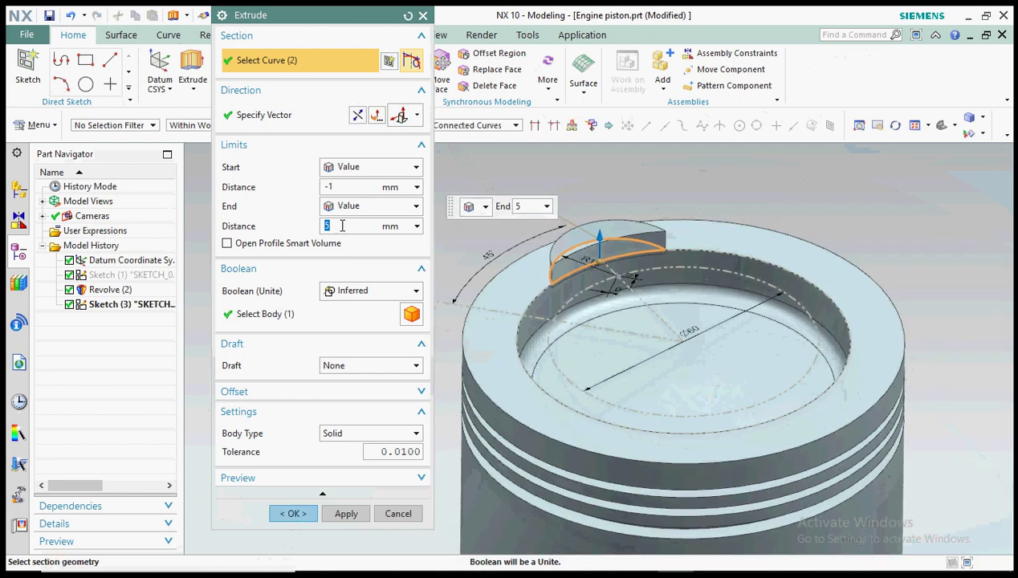
click(359, 190)
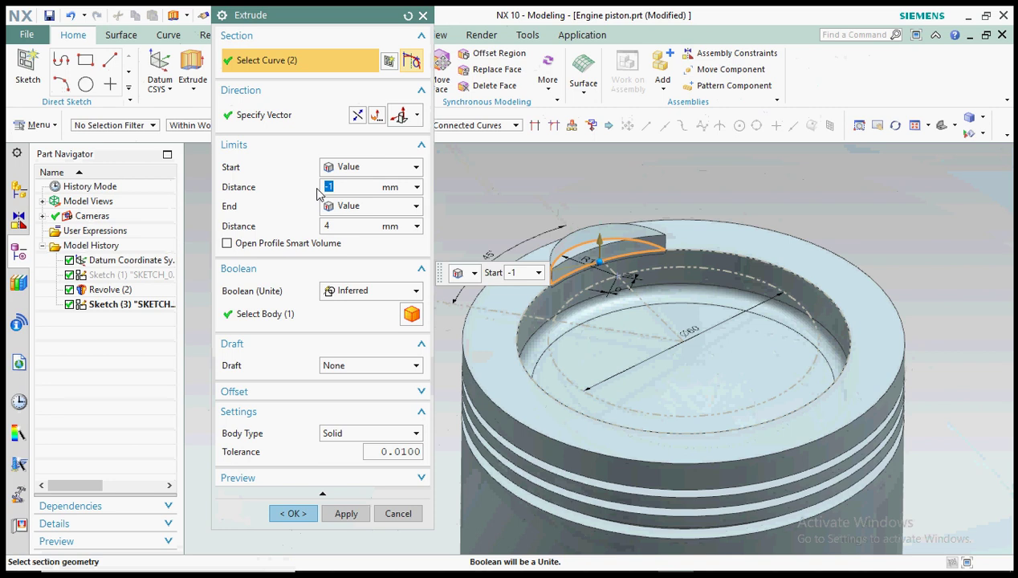
text(0)
key(Return)
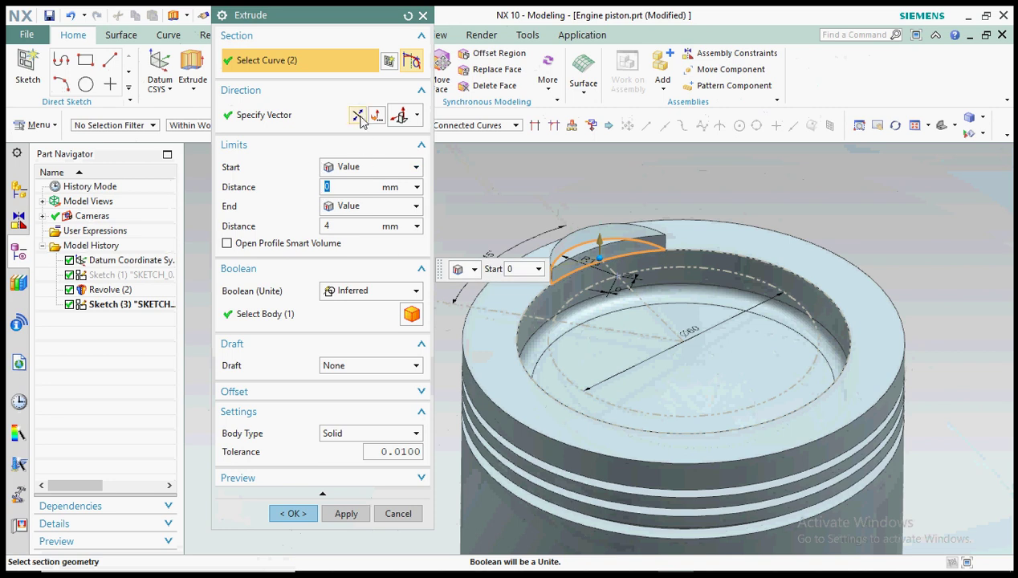
Step: Reverse the extrusion into the crown and subtract it from the piston body
click(353, 294)
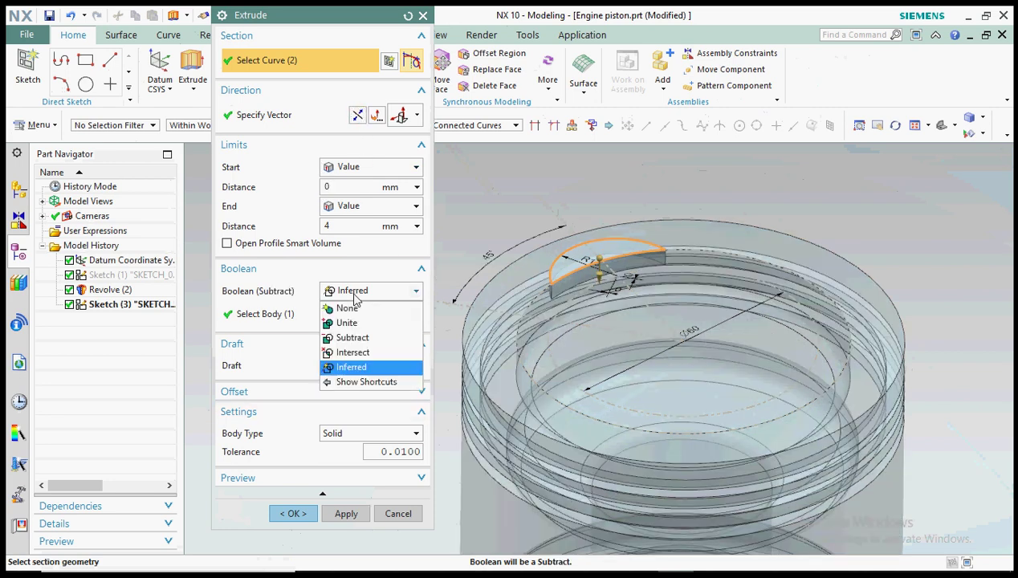
click(352, 337)
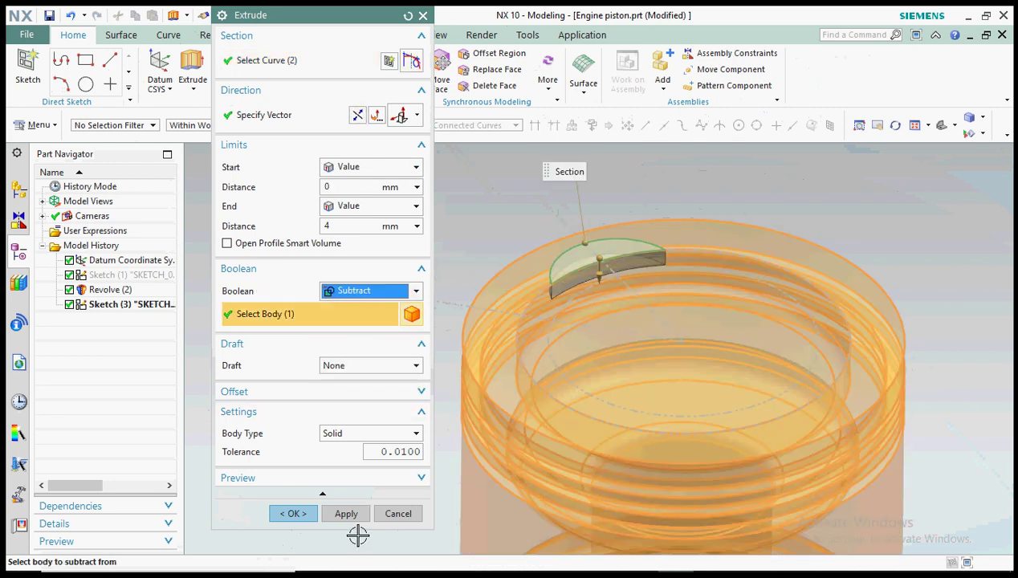
click(345, 513)
click(397, 513)
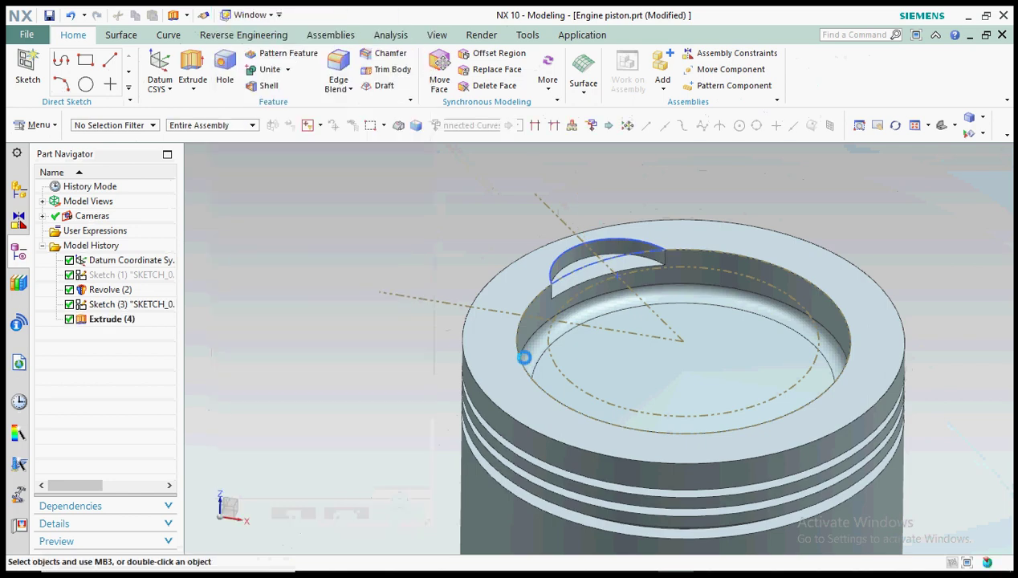
Step: Hide the pocket sketch on the piston crown
scroll(499, 358, down, 2)
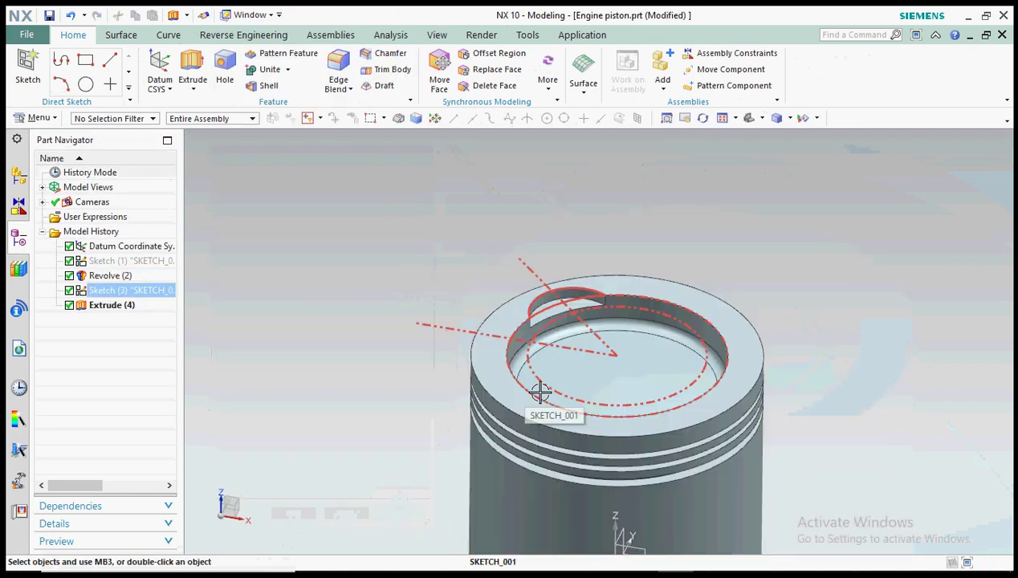
scroll(596, 299, up, 2)
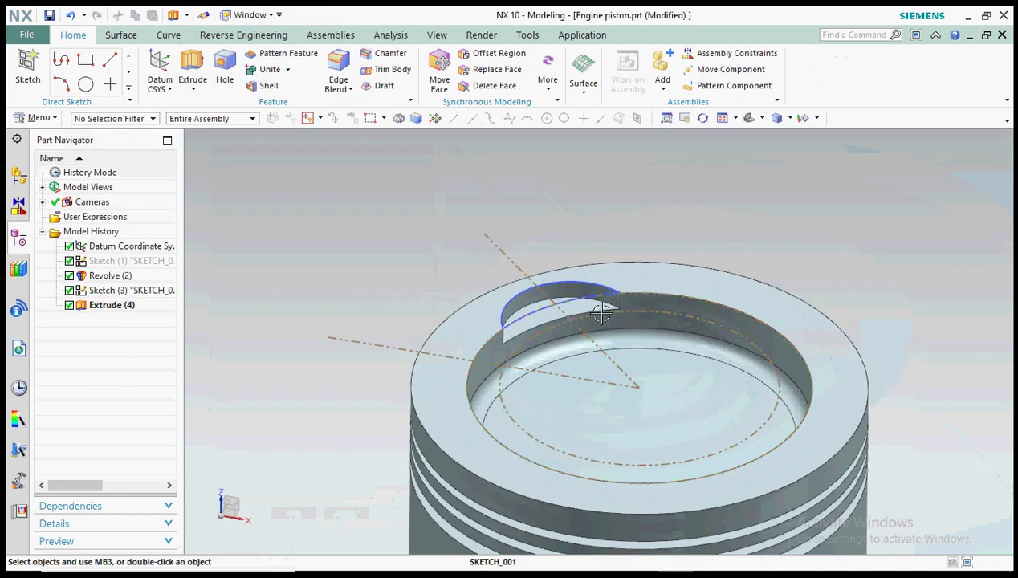
click(597, 294)
click(690, 269)
scroll(515, 306, down, 3)
mouse_move(565, 324)
middle_down()
mouse_move(576, 333)
mouse_move(545, 325)
middle_up()
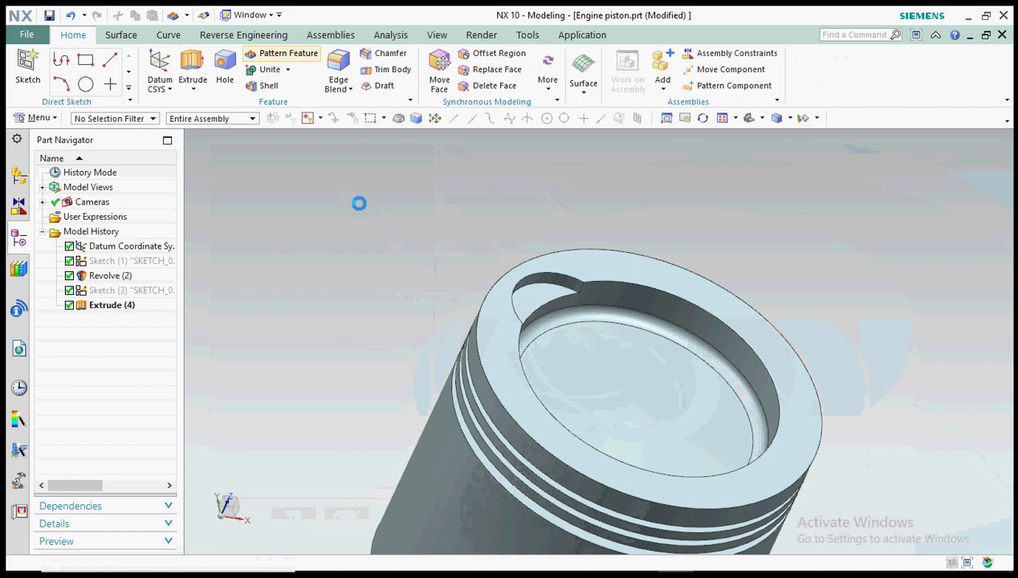
Step: Set up a circular feature pattern of the extruded crown pocket about the piston's cylindrical axis
click(350, 133)
click(351, 164)
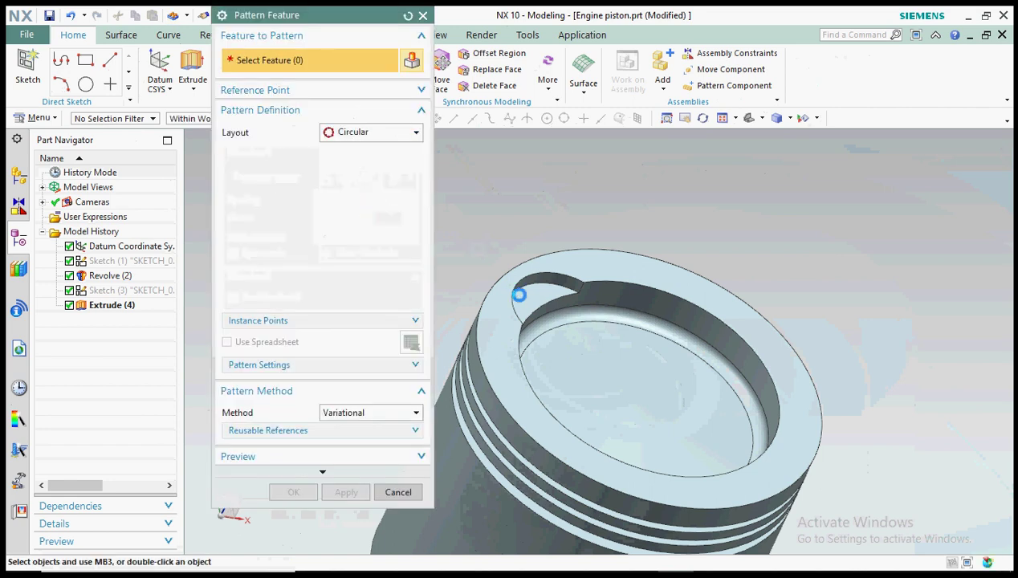
scroll(550, 290, up, 3)
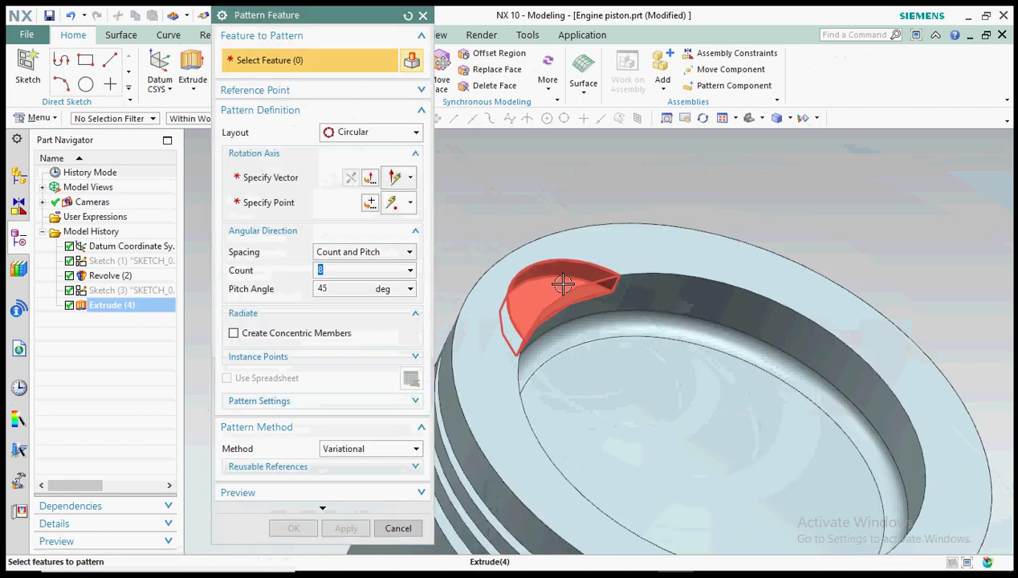
click(550, 296)
click(277, 180)
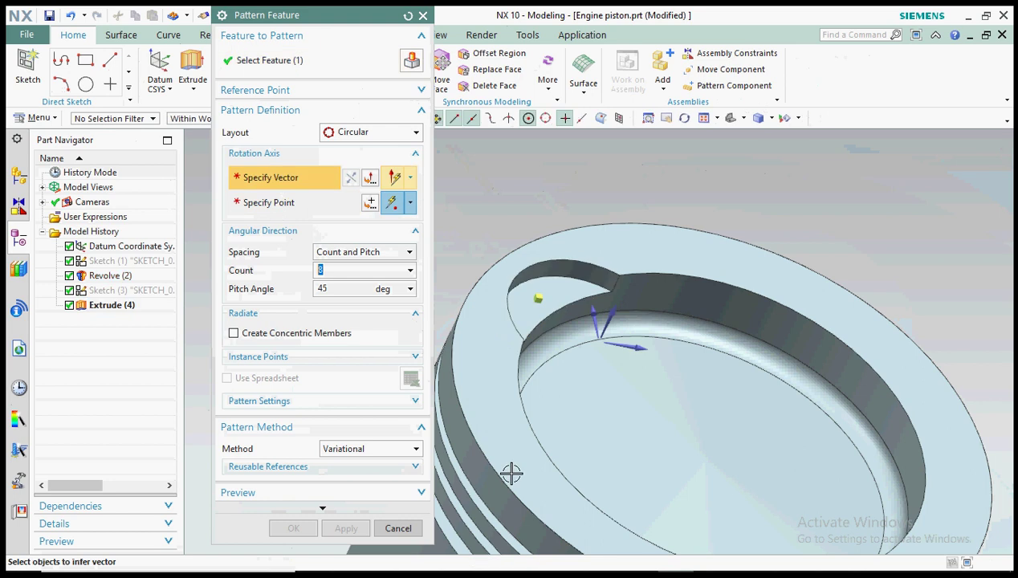
middle_drag(650, 366, 627, 394)
click(626, 393)
middle_drag(627, 311, 584, 314)
Step: Set the pattern count to 4 with a 90° pitch angle and create the pocket pattern
scroll(690, 300, up, 2)
scroll(561, 297, down, 3)
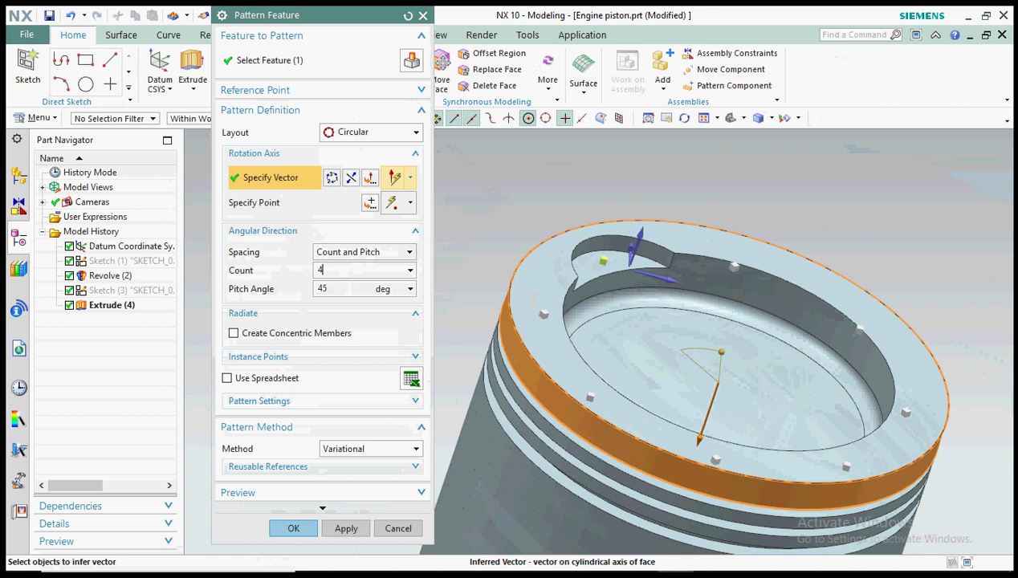
click(340, 288)
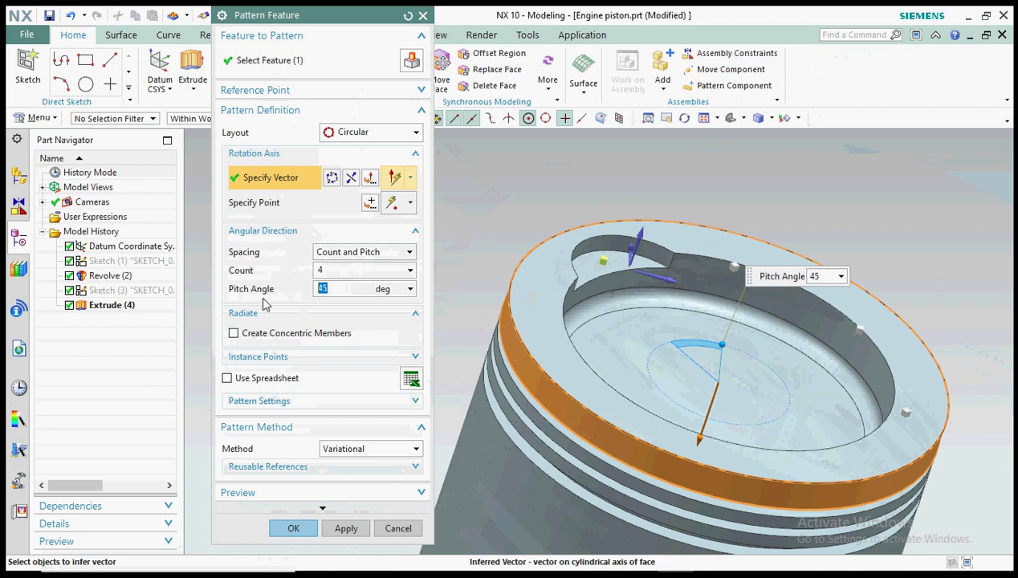
text(90)
key(Return)
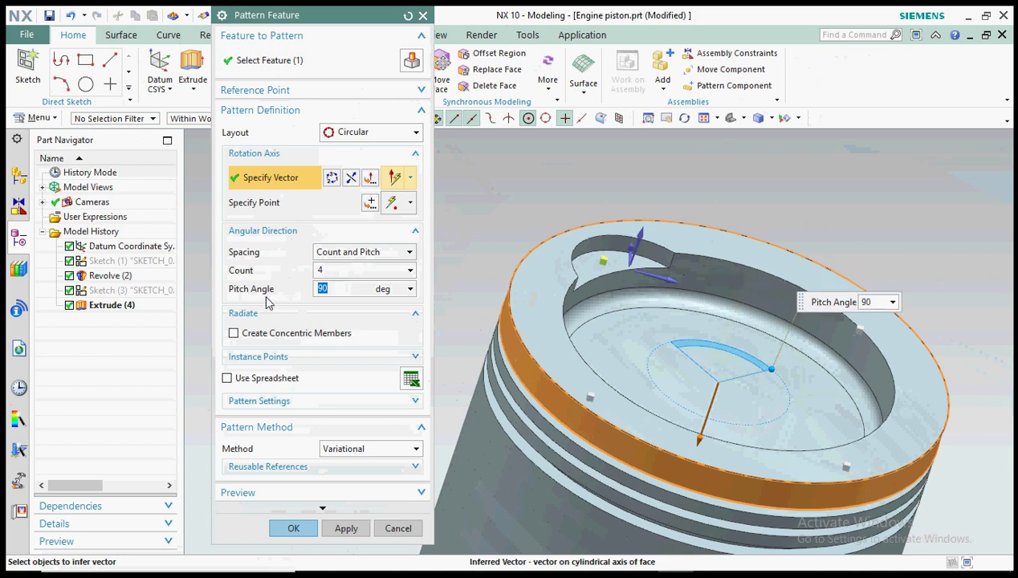
click(293, 528)
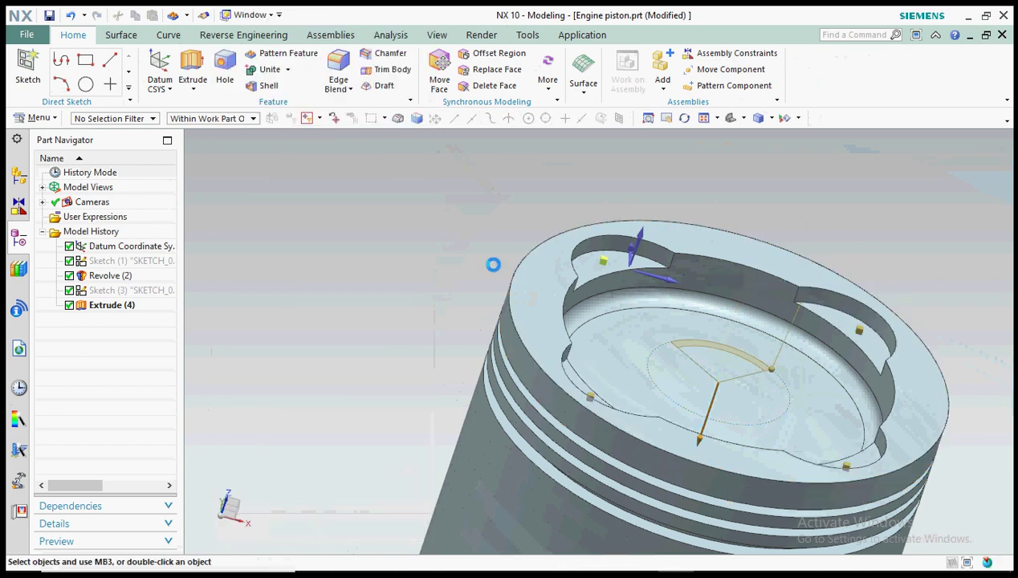
middle_drag(496, 266, 452, 276)
scroll(606, 284, down, 5)
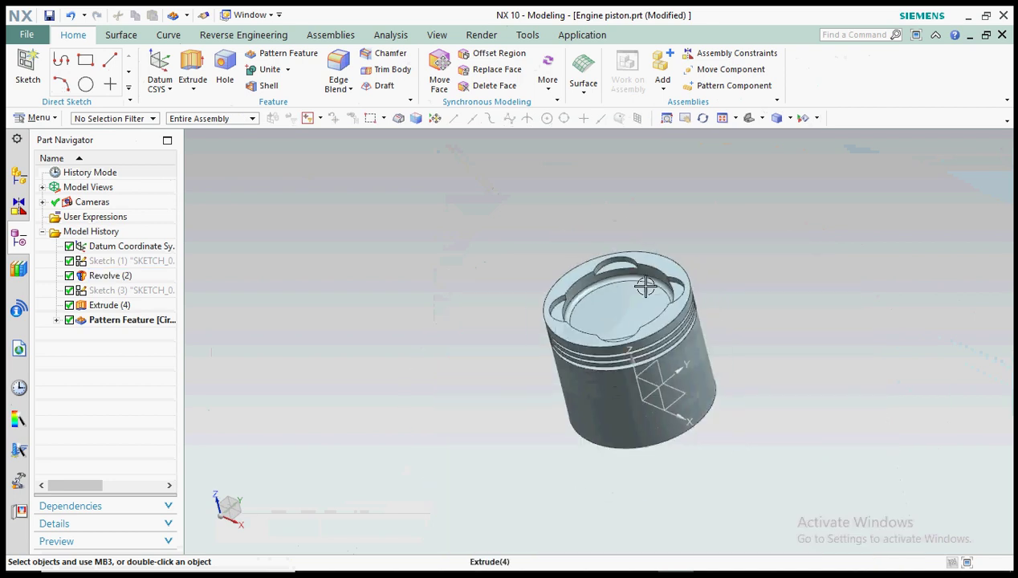
middle_drag(644, 290, 674, 294)
scroll(673, 294, up, 4)
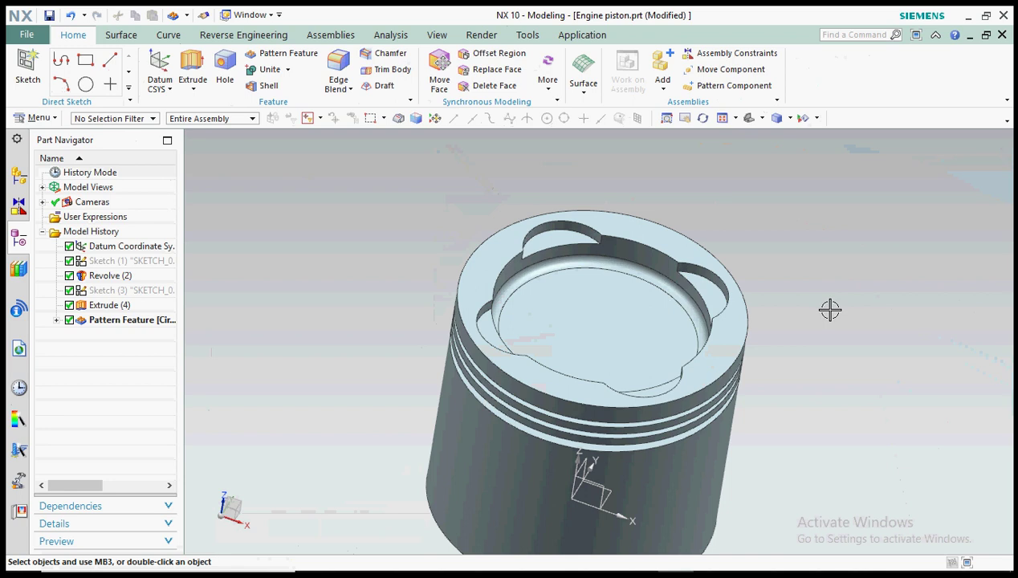
scroll(762, 329, down, 5)
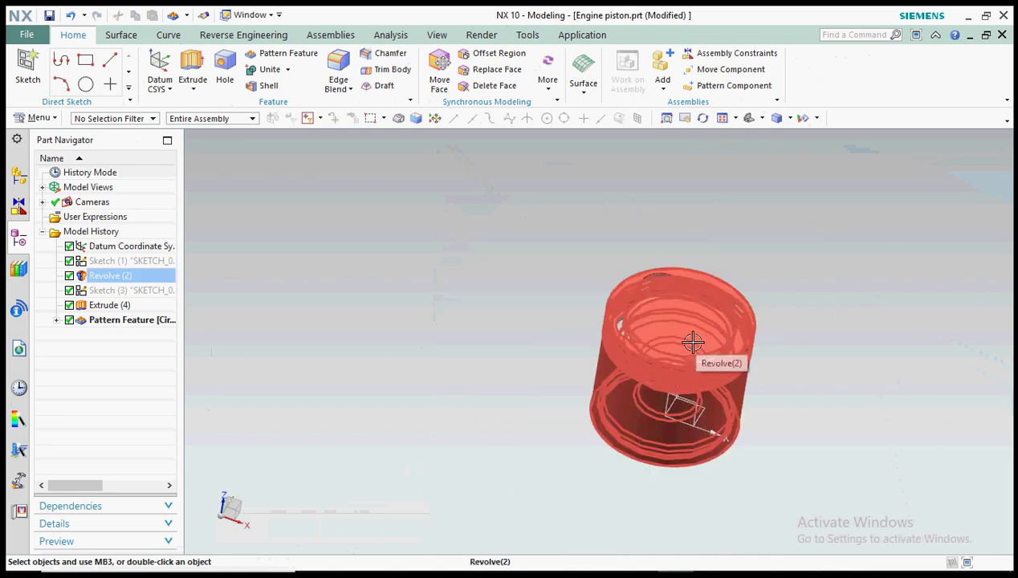
scroll(749, 336, up, 3)
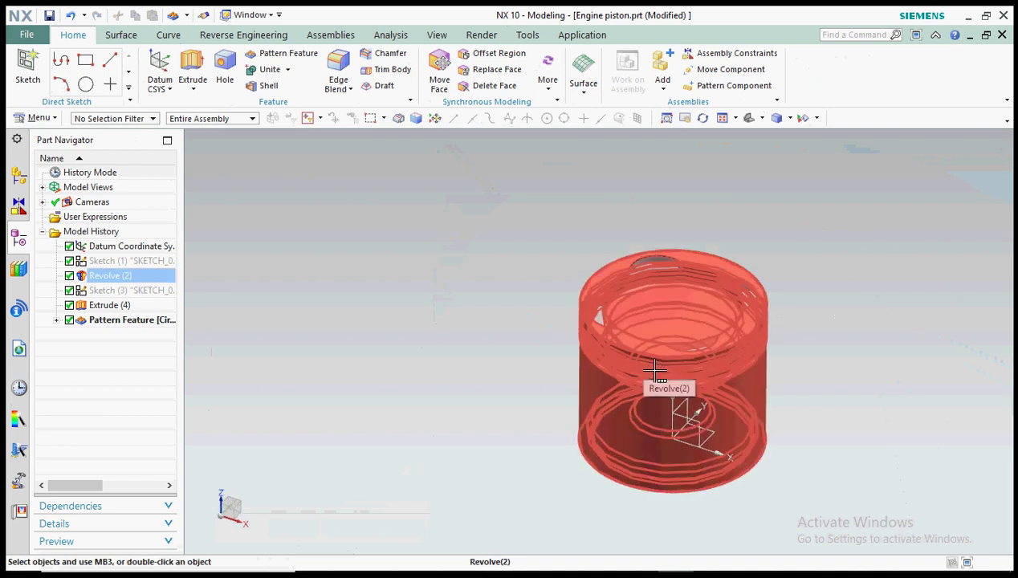
Step: Blend the four bowl rim edges between the crown pockets with a 1 mm radius
scroll(629, 368, up, 4)
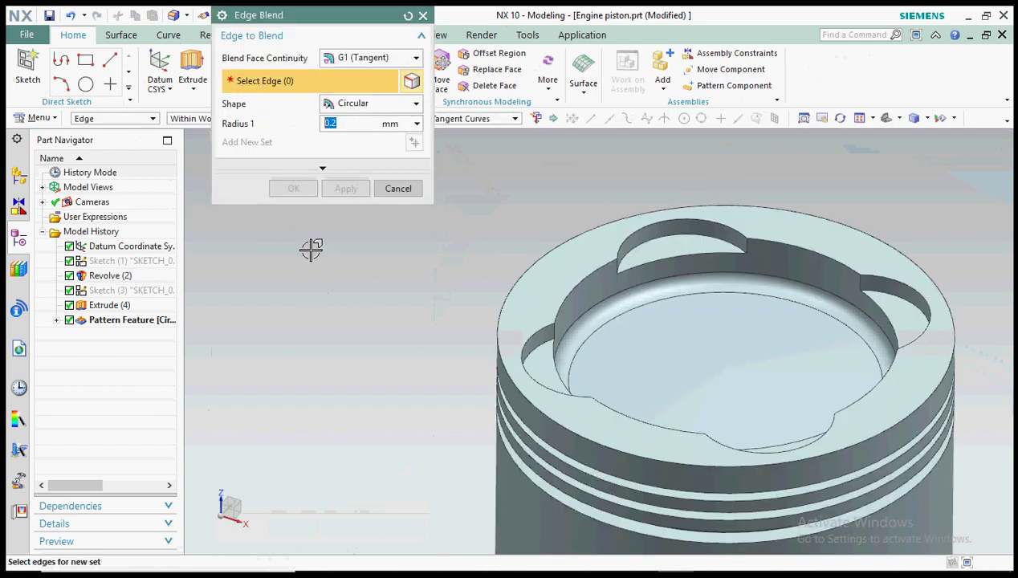
click(767, 240)
click(586, 282)
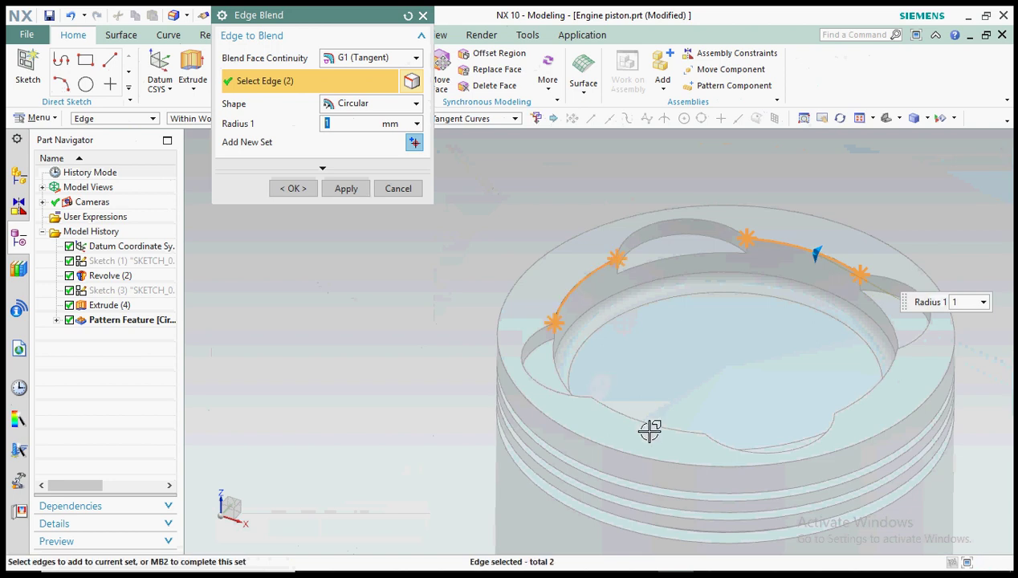
click(641, 418)
click(861, 391)
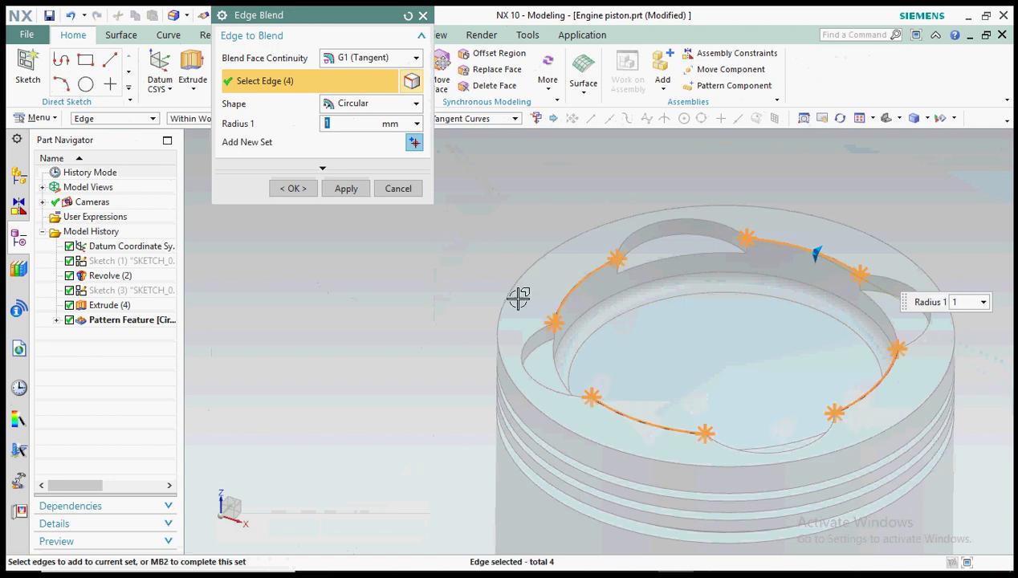
click(299, 191)
scroll(544, 204, down, 3)
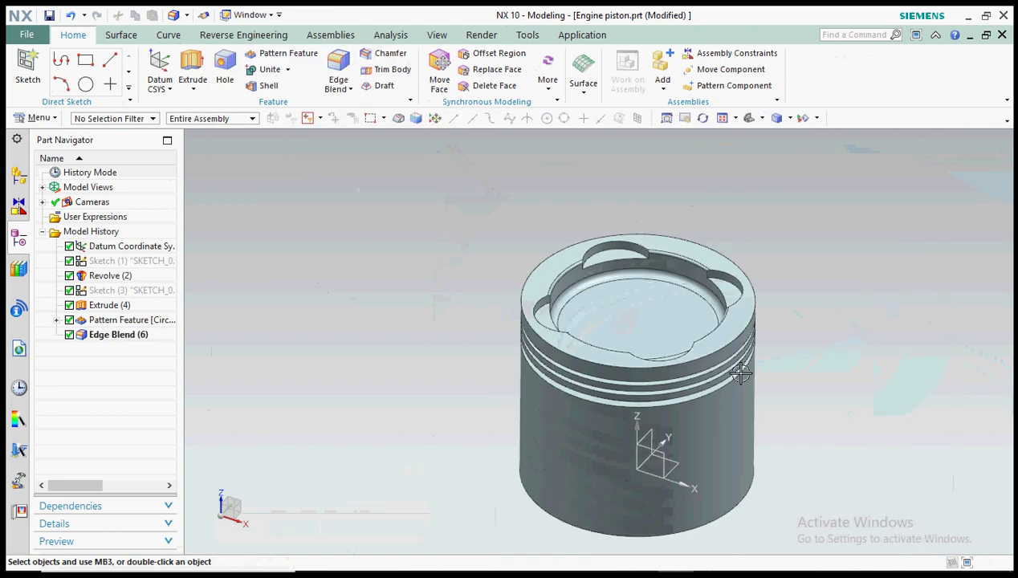
middle_drag(741, 369, 770, 386)
scroll(865, 309, up, 2)
scroll(847, 327, down, 2)
scroll(843, 324, up, 3)
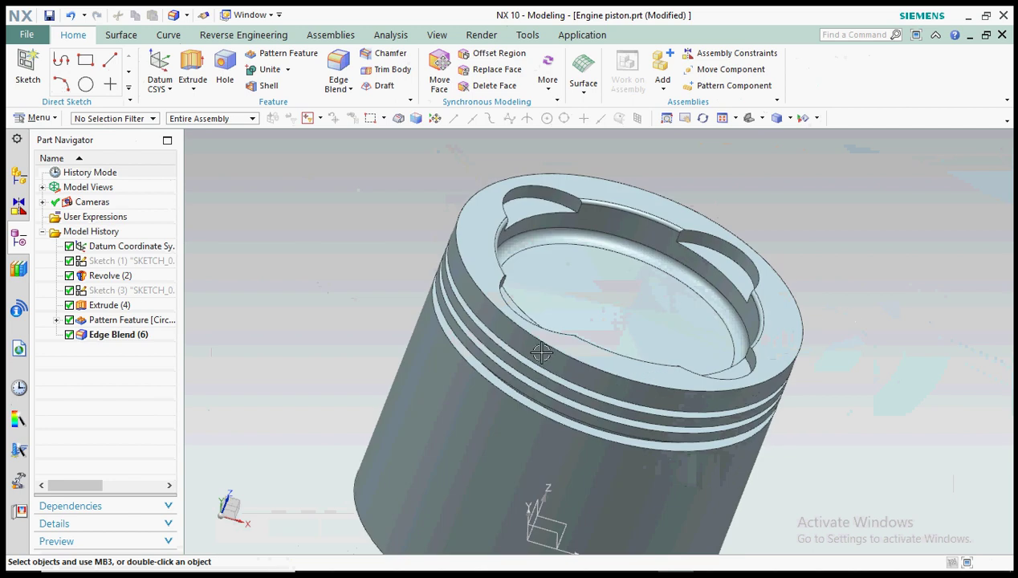
Step: Examine the piston's interior in a temporary section view and inspect its crown and ring grooves from several angles
middle_drag(754, 296, 548, 385)
scroll(645, 286, down, 2)
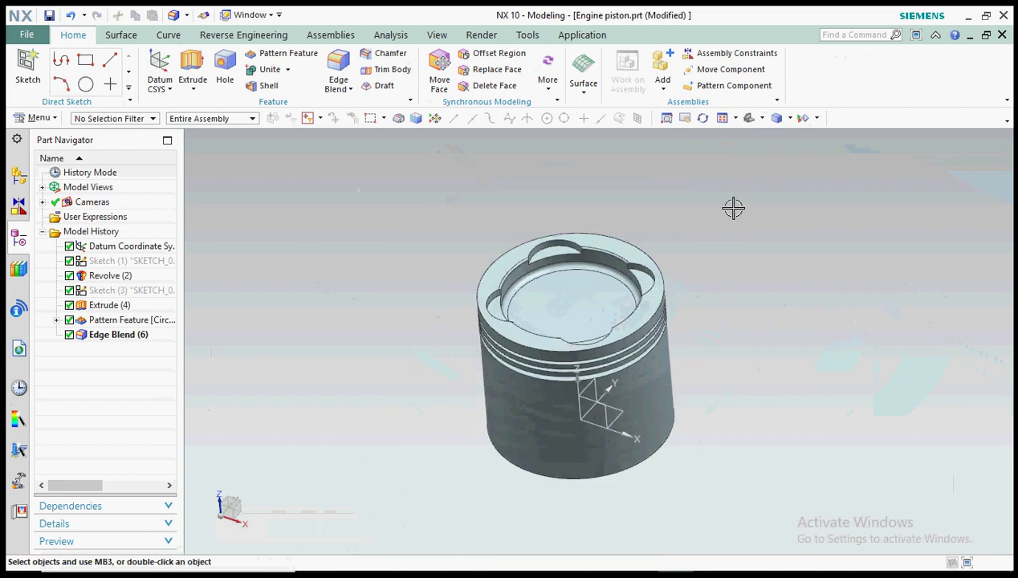
key(ctrl+h)
middle_drag(751, 333, 789, 295)
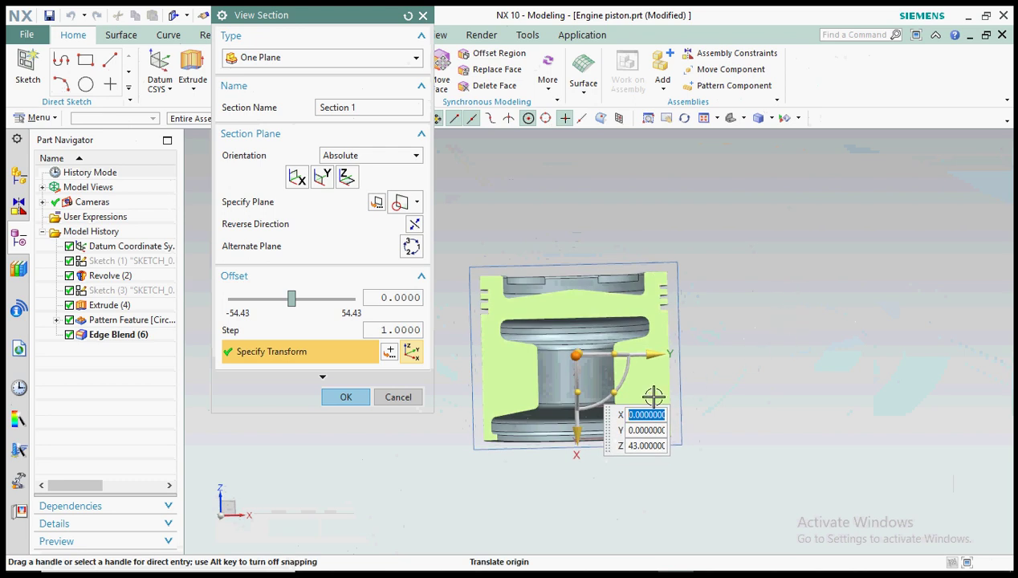
click(416, 399)
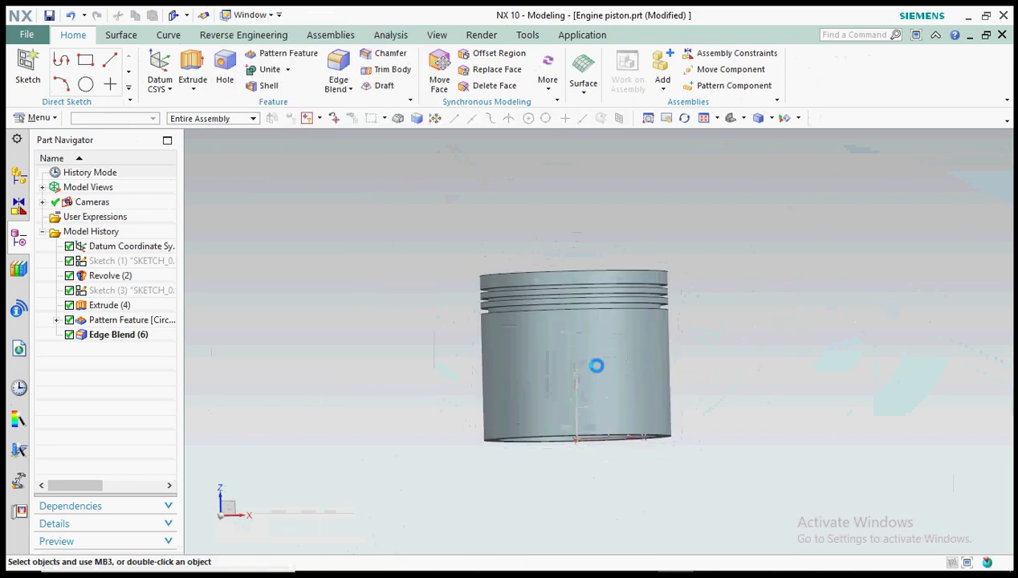
middle_drag(595, 364, 747, 356)
scroll(663, 323, up, 3)
scroll(695, 335, down, 3)
scroll(695, 336, up, 2)
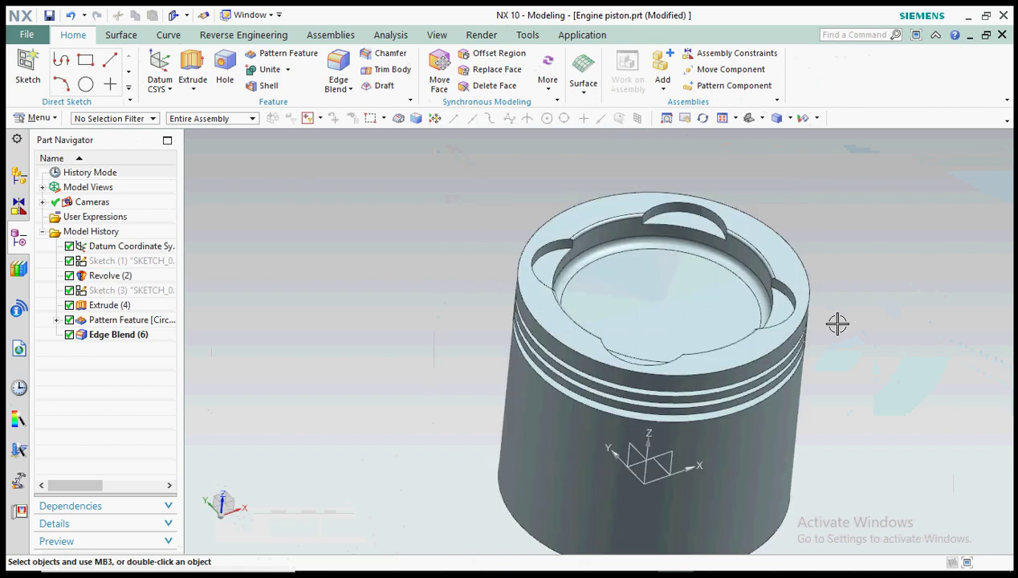
scroll(716, 340, down, 3)
middle_drag(714, 341, 611, 355)
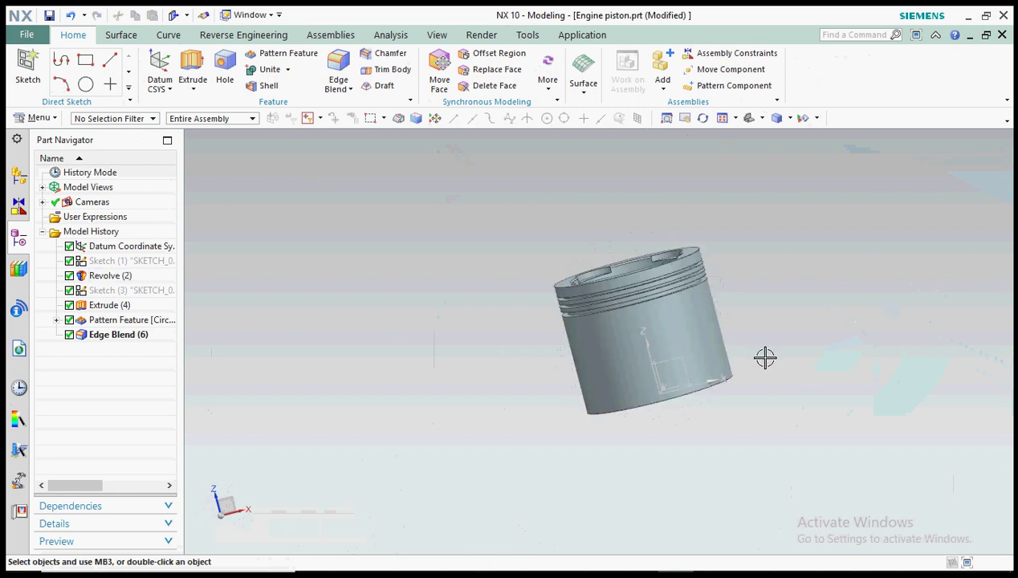
click(523, 36)
click(254, 93)
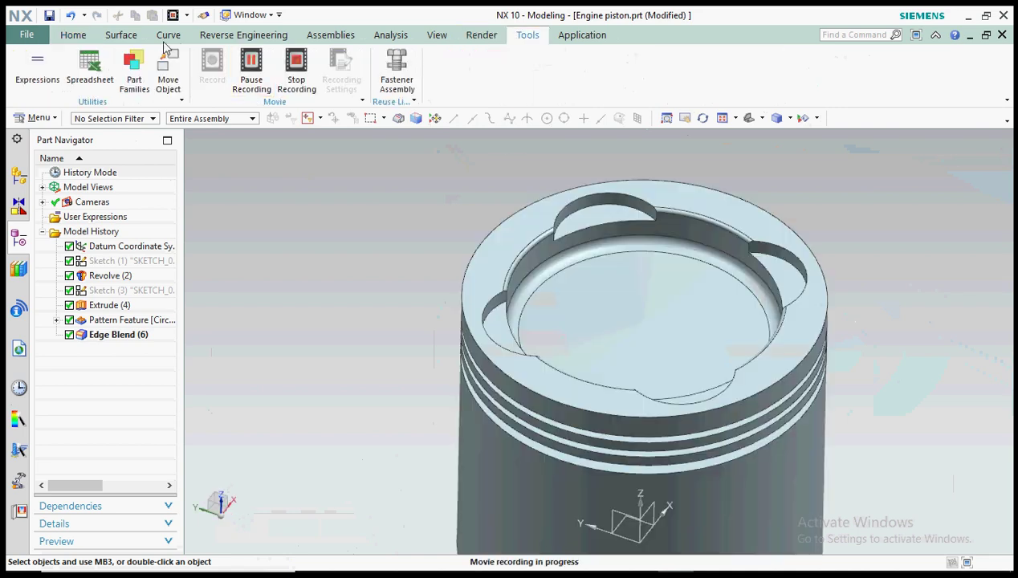
Step: Blend the outer circular edge of the piston crown
click(70, 40)
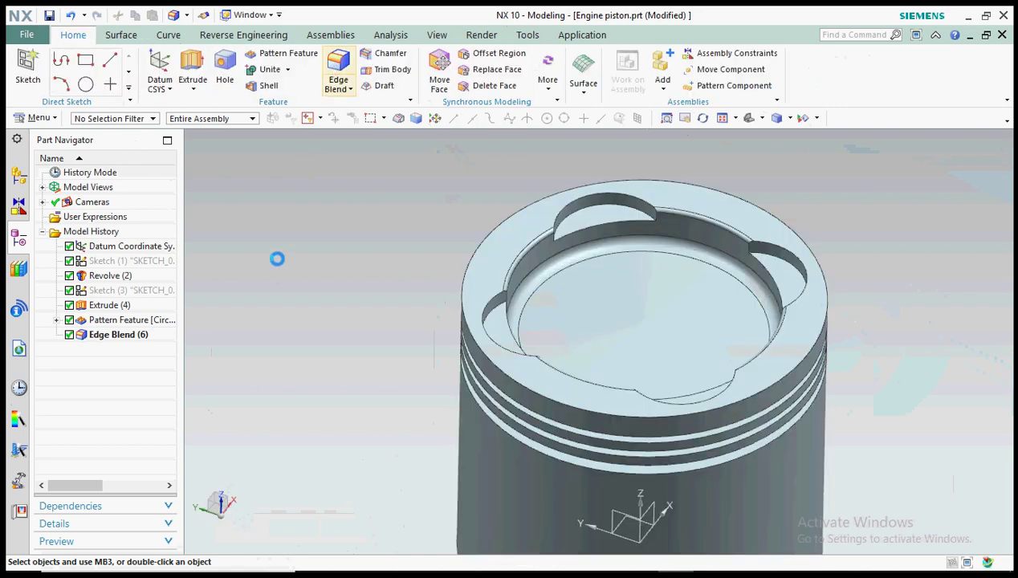
click(467, 274)
click(292, 188)
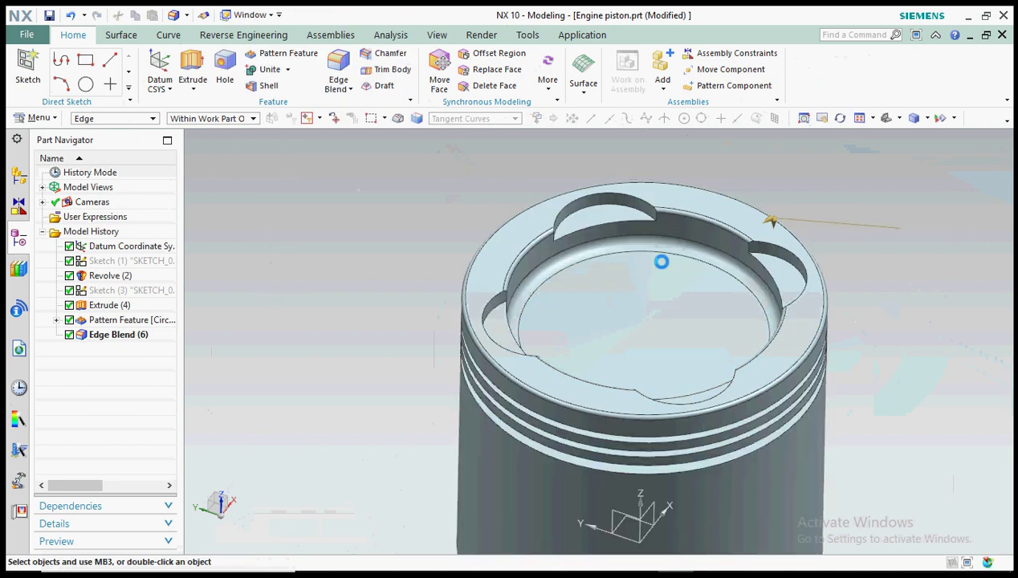
Step: Create a new sketch on the vertical XZ datum plane through the piston's axis
scroll(690, 273, down, 4)
middle_drag(718, 291, 717, 293)
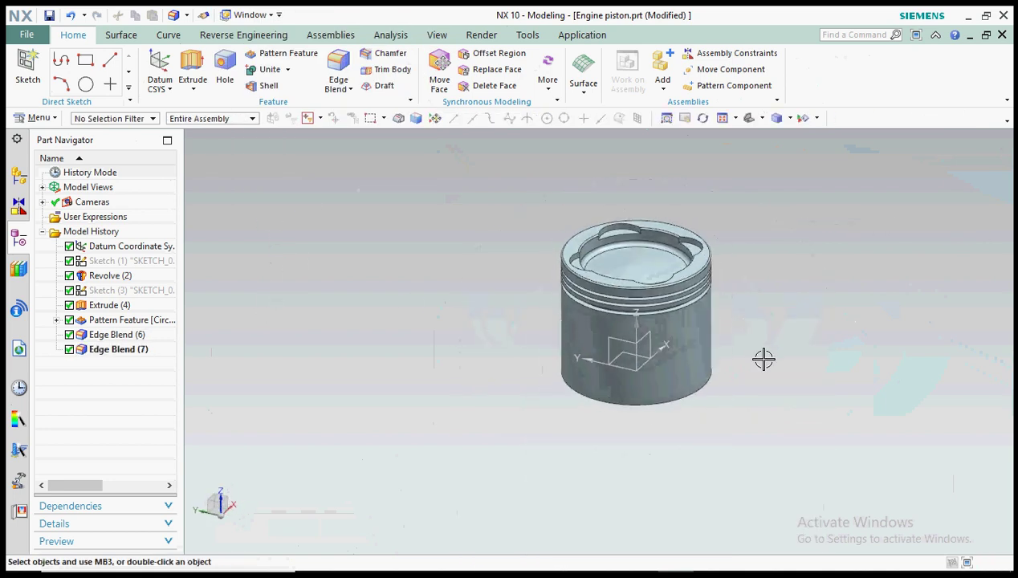
scroll(722, 368, up, 2)
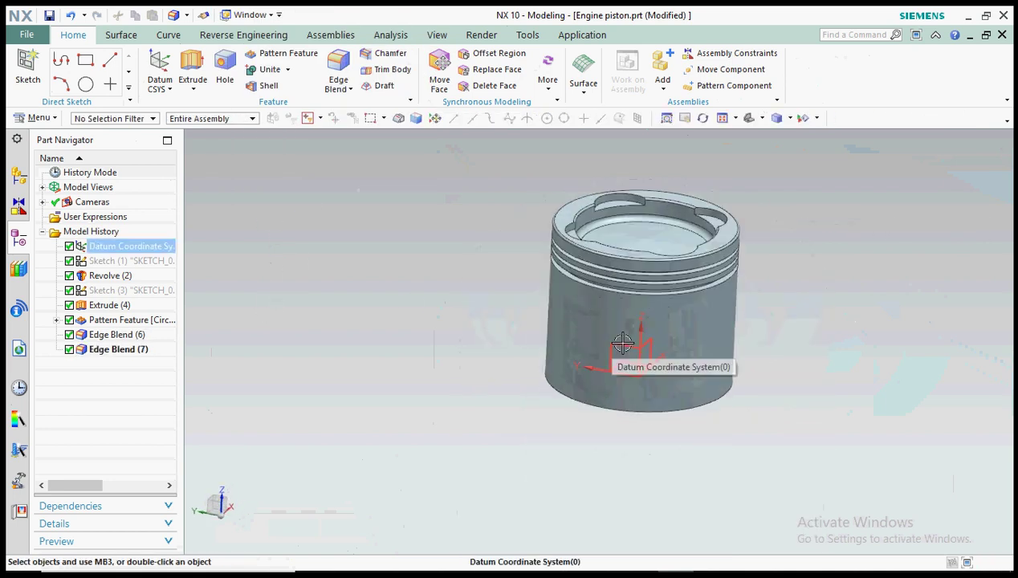
middle_drag(697, 361, 631, 371)
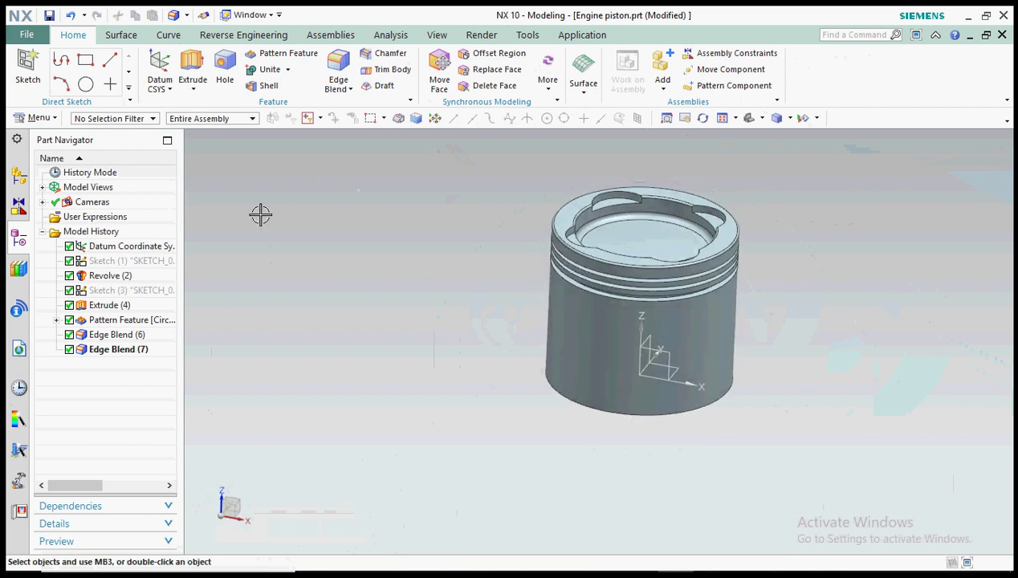
click(20, 84)
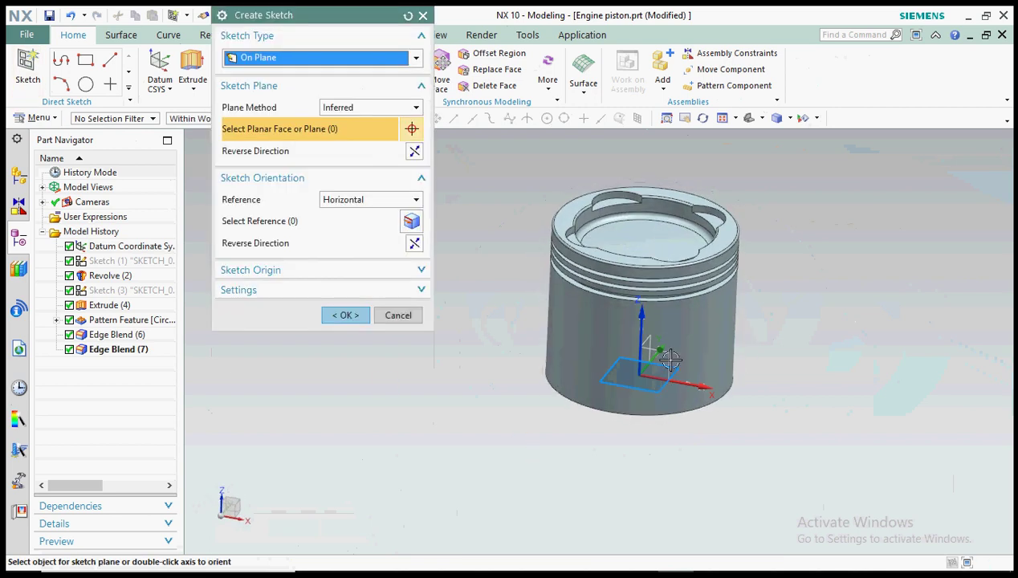
click(345, 316)
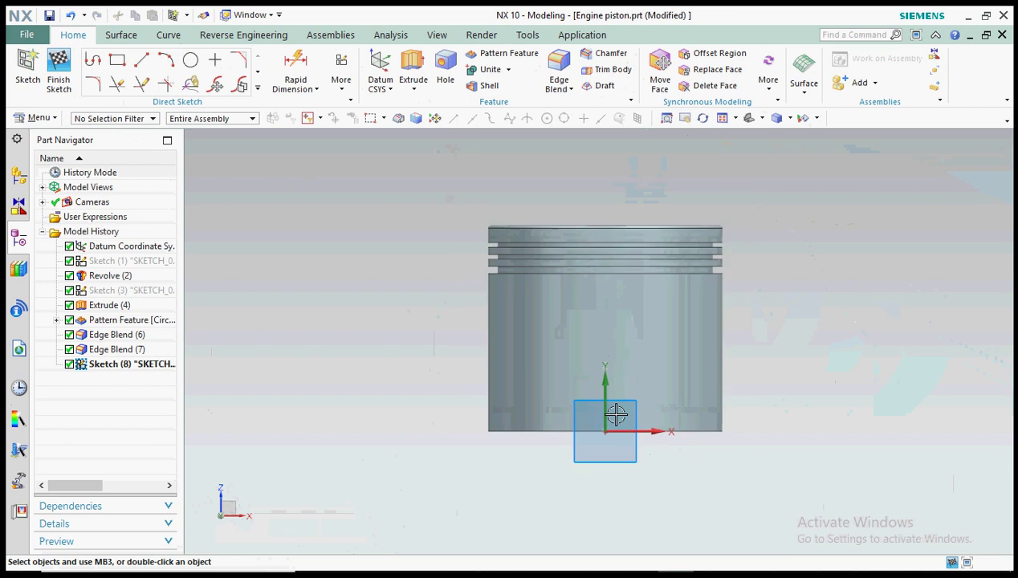
Step: Sketch a circle centred on the vertical axis about 41 mm above the piston base and dimension its diameter at 23 mm
click(189, 62)
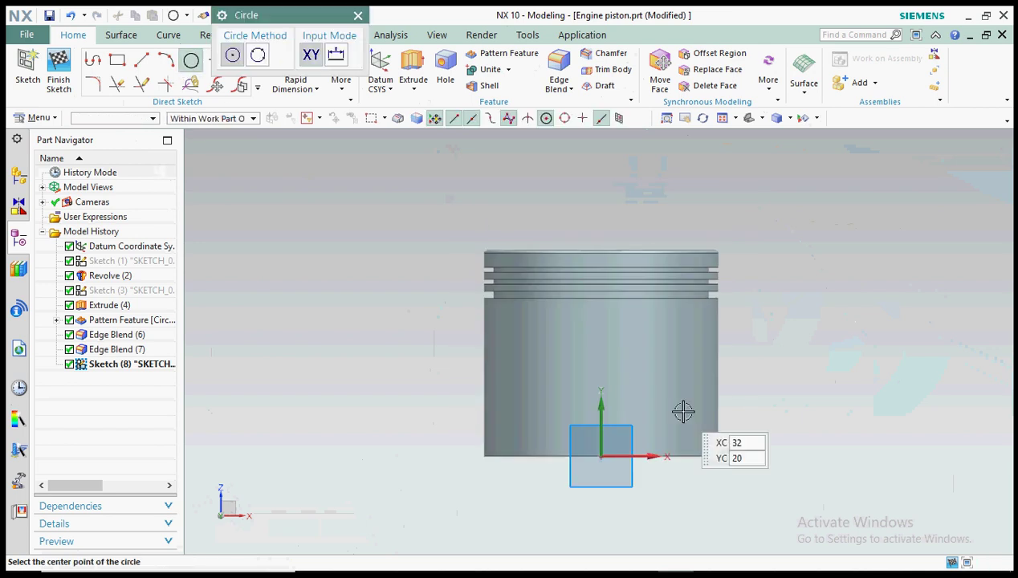
click(601, 359)
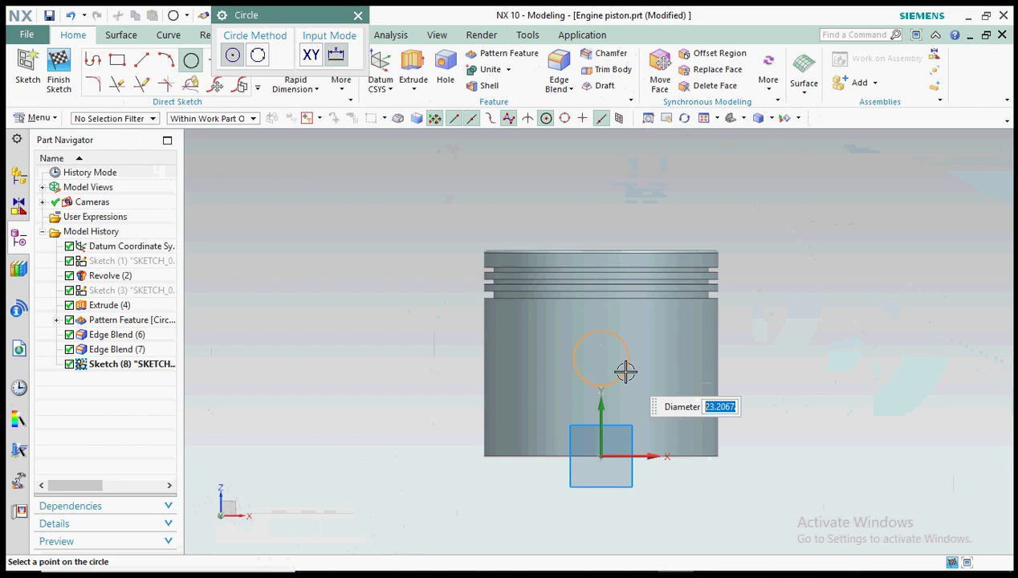
click(621, 370)
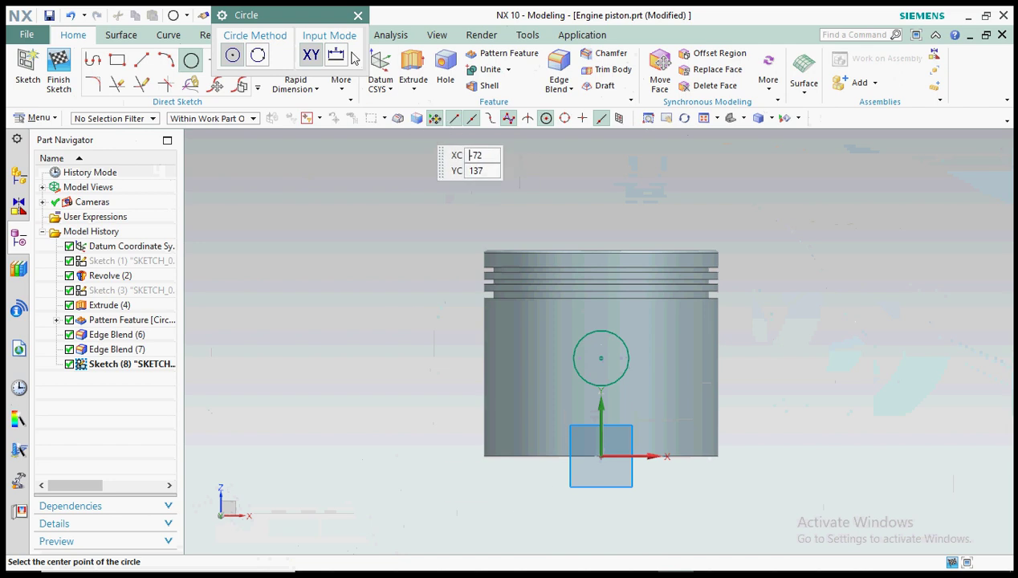
click(358, 17)
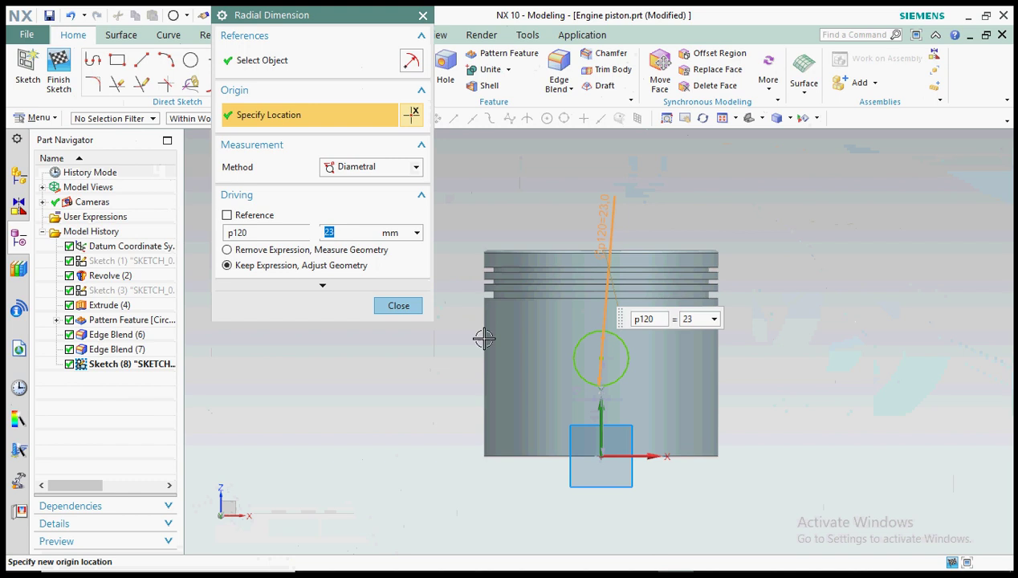
click(399, 306)
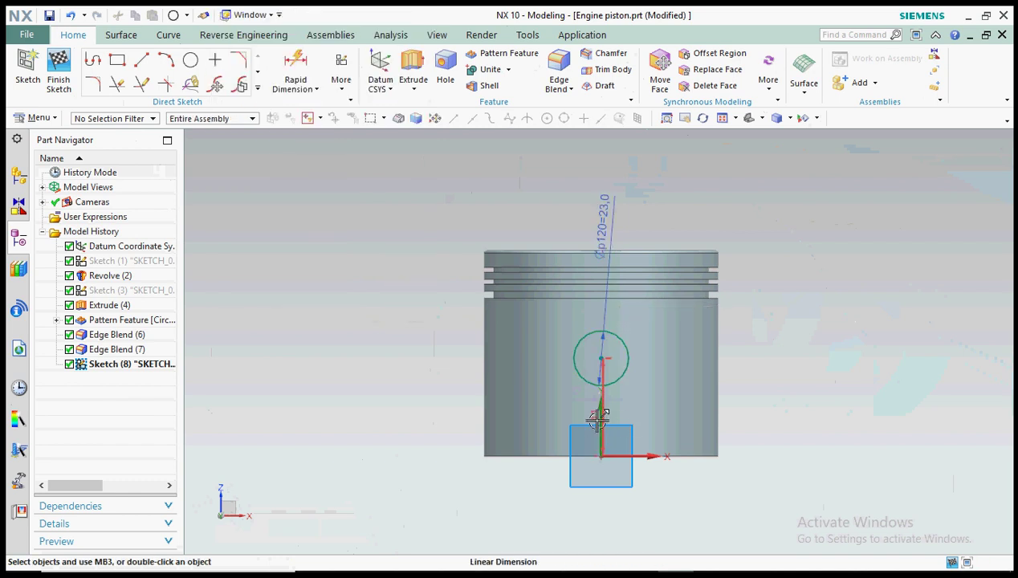
Step: Dimension the circle centre's height above the piston base at 35 mm and finish the sketch
drag(497, 412, 432, 416)
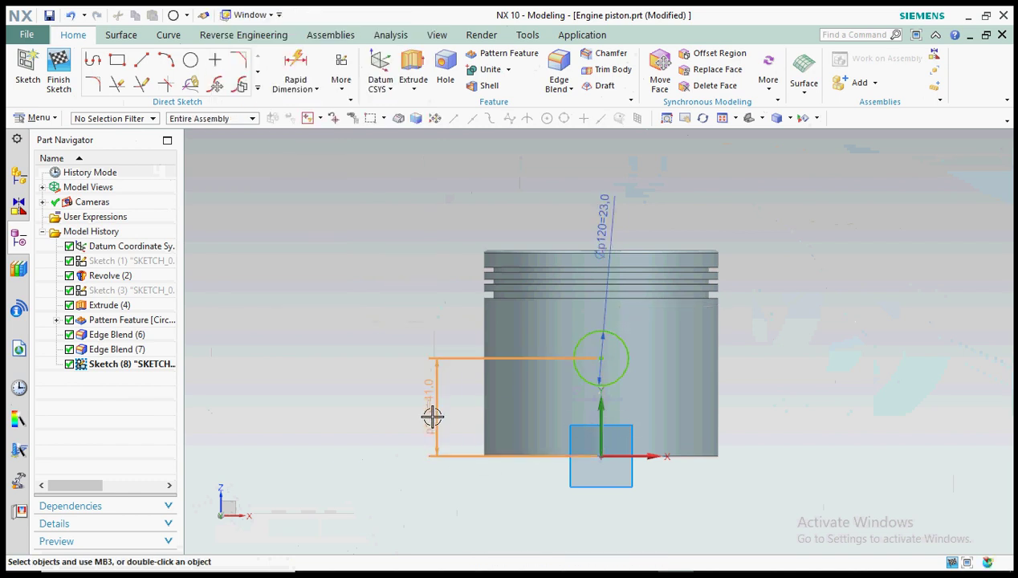
text(35)
key(Return)
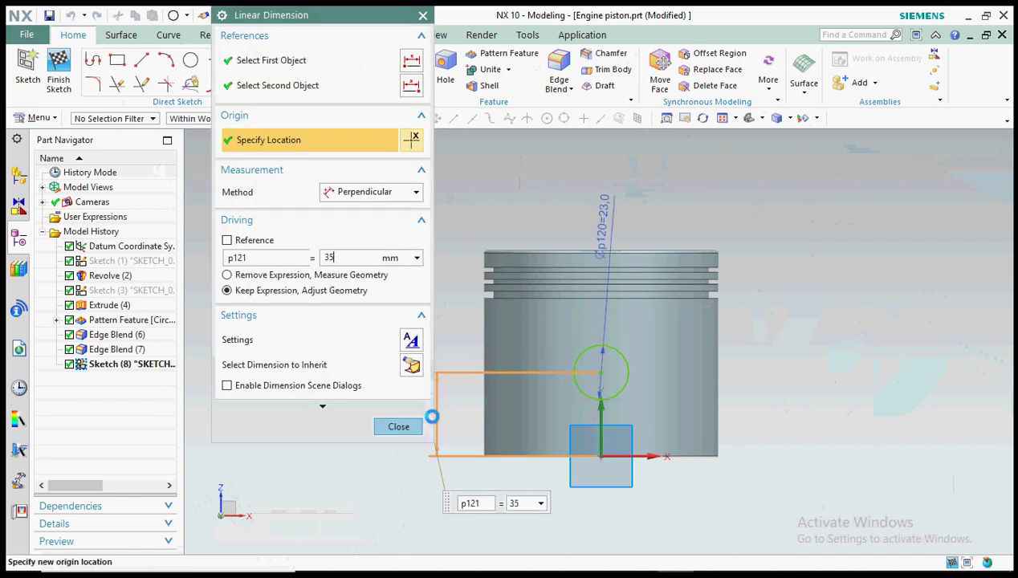
click(398, 426)
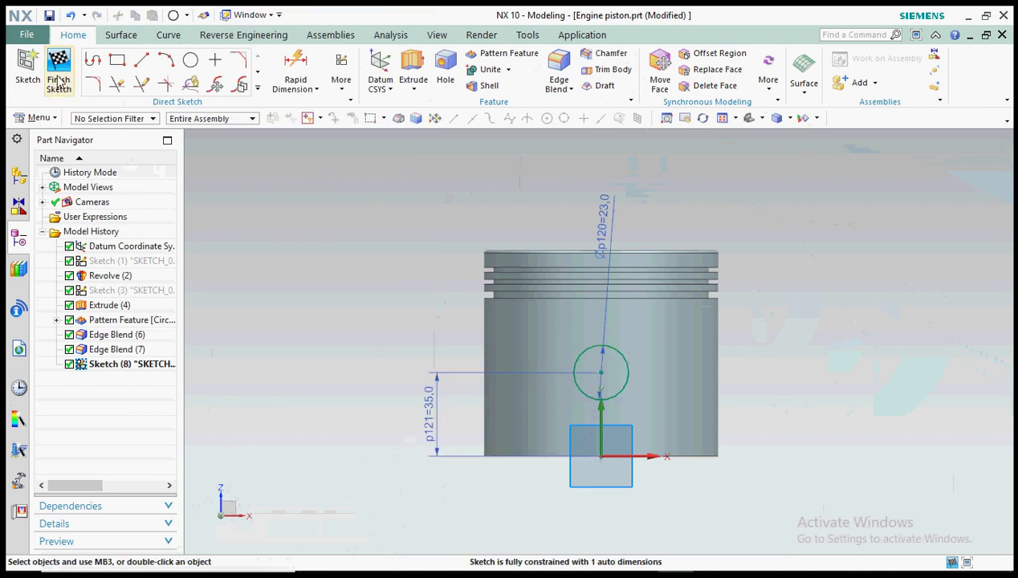
click(59, 68)
Step: Extrude the circle with a symmetric distance of 63 mm, subtracting it from the piston body to cut the pin hole
middle_drag(704, 377, 642, 394)
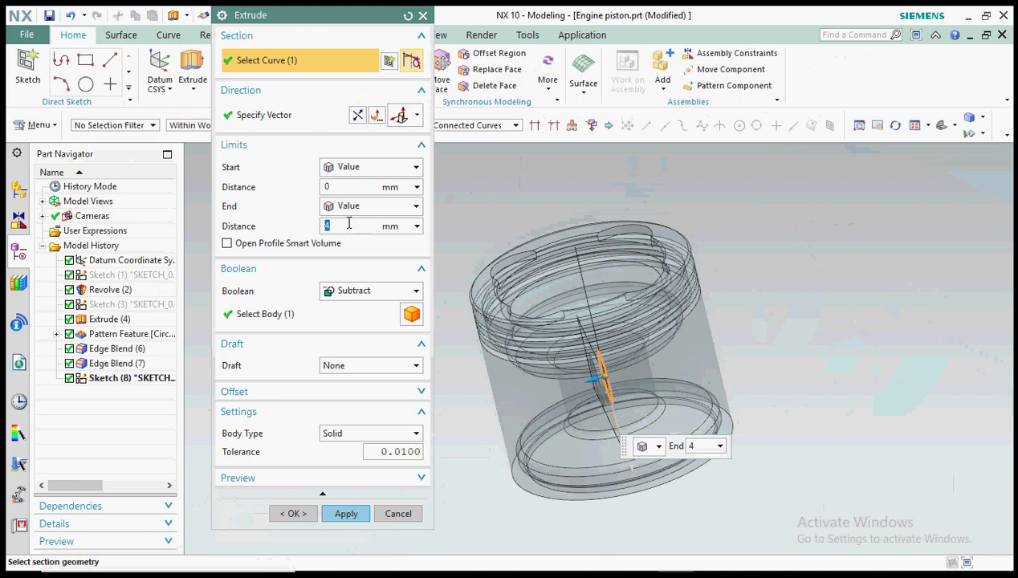
click(348, 205)
click(353, 235)
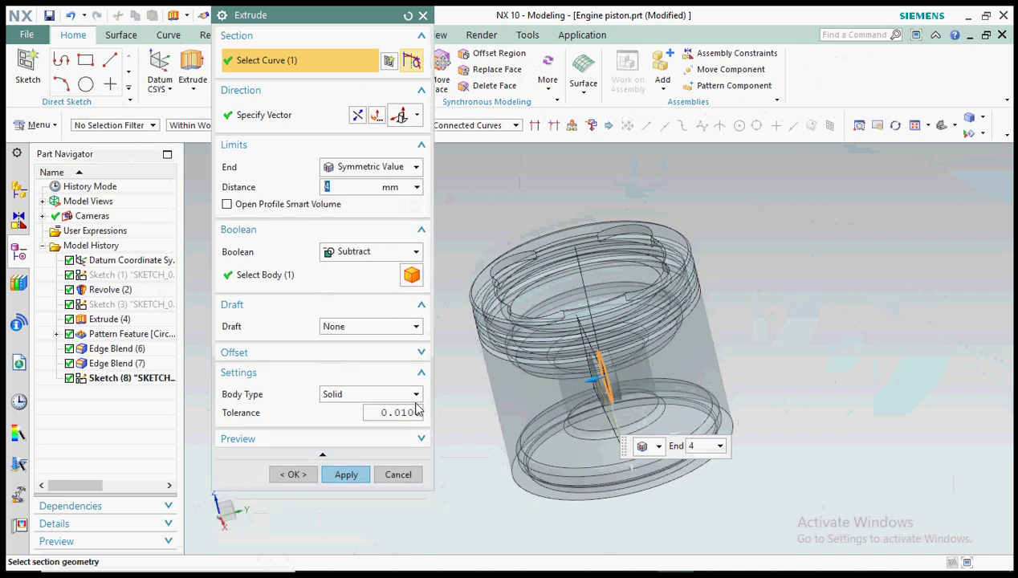
drag(592, 386, 399, 556)
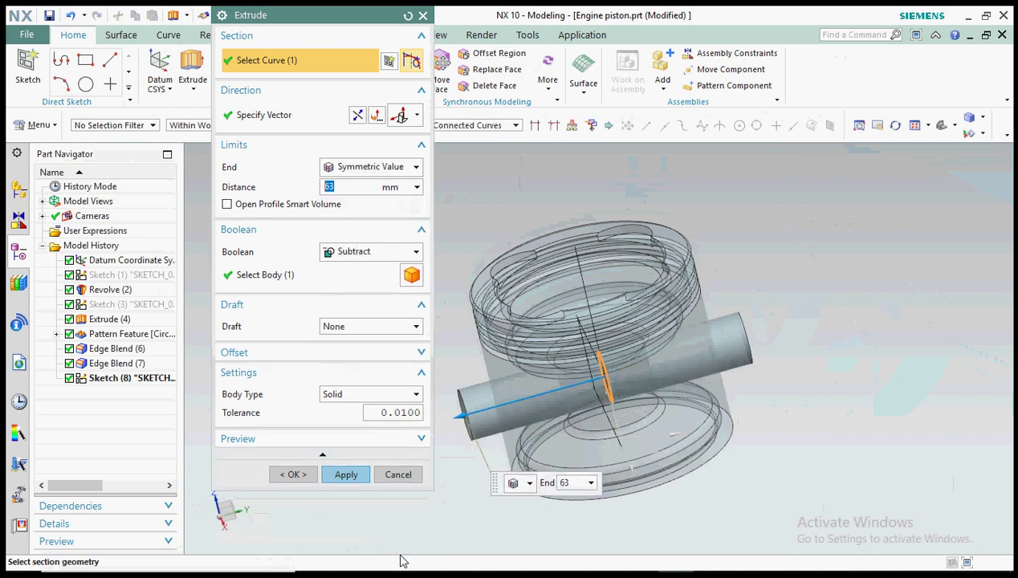
click(353, 273)
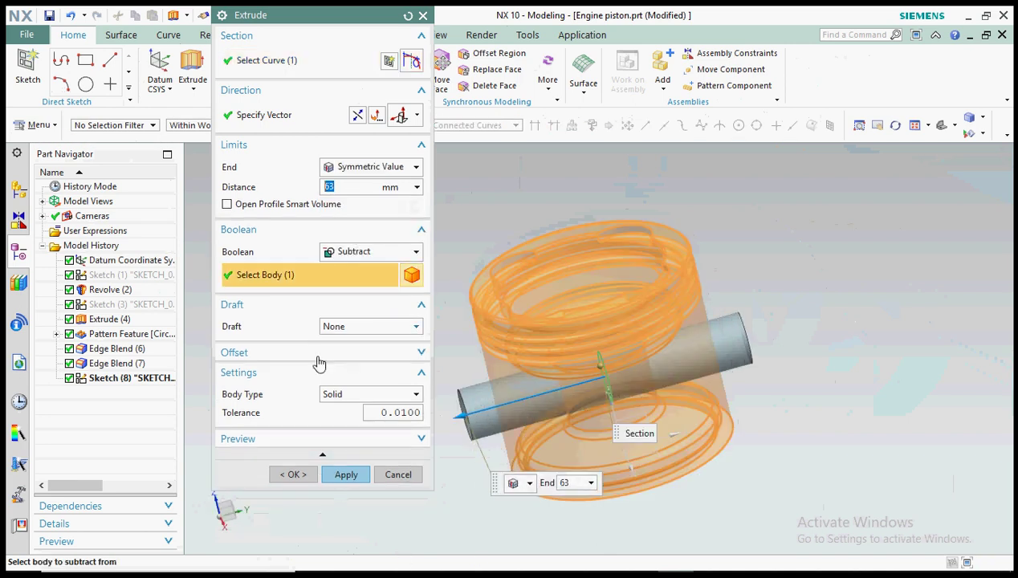
click(295, 476)
Step: Hide the pin hole sketch inside the piston
mouse_move(822, 368)
middle_down()
mouse_move(863, 356)
mouse_move(852, 340)
mouse_move(863, 345)
middle_up()
scroll(554, 381, up, 4)
click(517, 370)
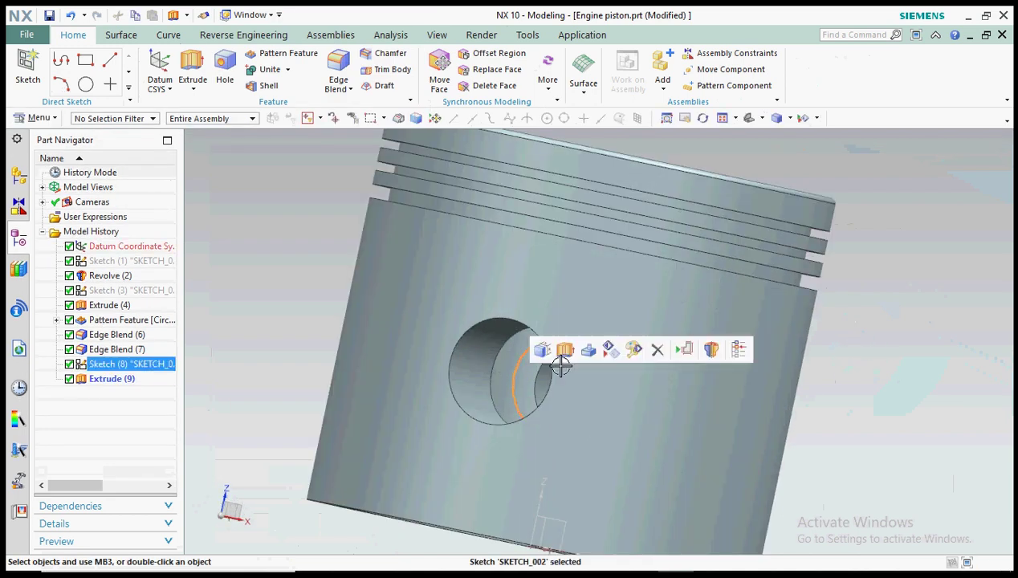
click(614, 350)
Step: Blend the pin hole's outer edges on the piston skirt with a 1 mm radius
scroll(567, 410, down, 4)
mouse_move(542, 404)
middle_down()
mouse_move(581, 428)
mouse_move(567, 361)
mouse_move(461, 428)
middle_up()
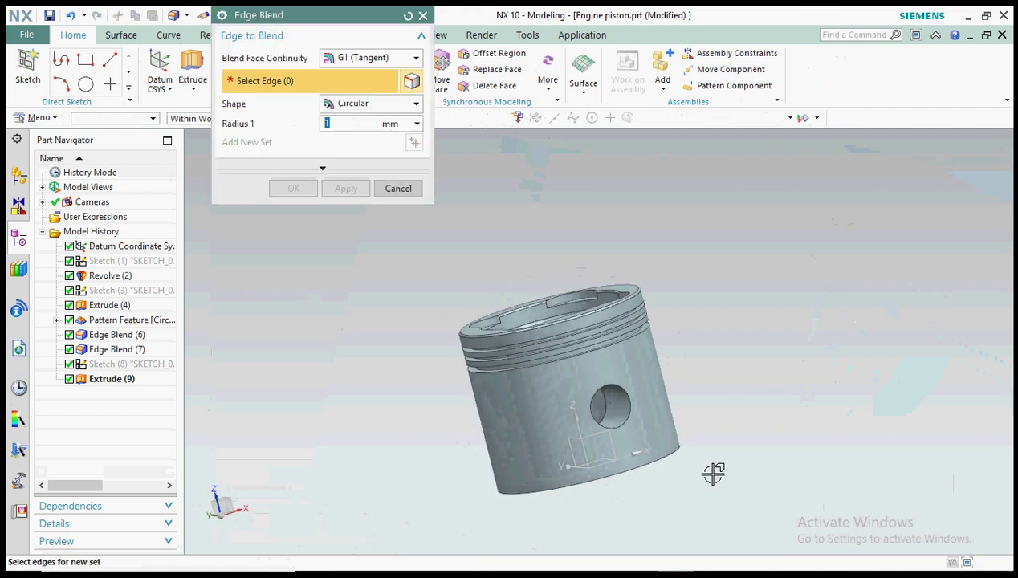
click(634, 401)
middle_drag(764, 386, 658, 375)
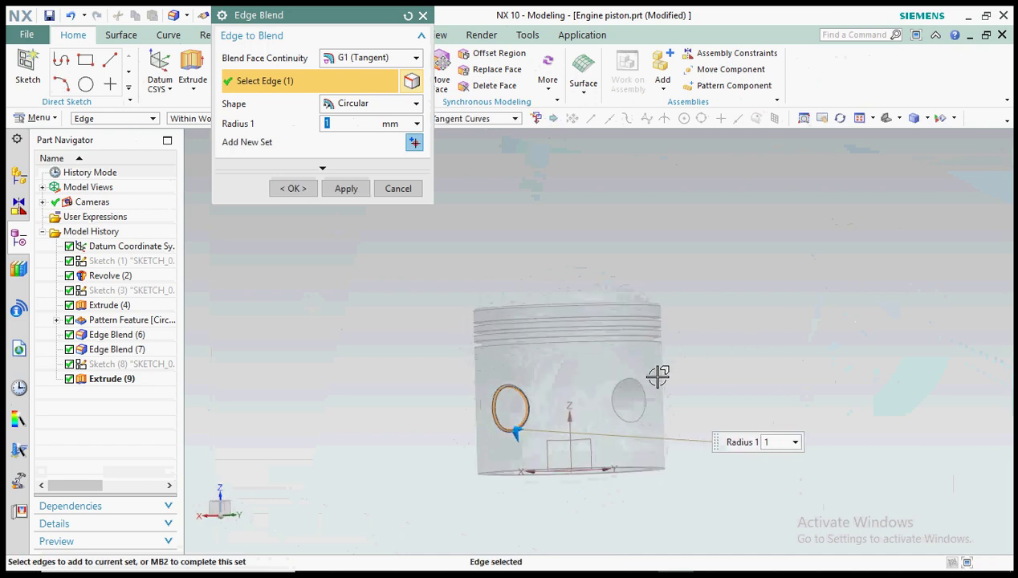
click(292, 188)
Step: Create a new sketch on the vertical YZ datum plane, parallel to the pin hole's axis
scroll(605, 282, down, 3)
middle_drag(605, 281, 662, 392)
scroll(680, 389, up, 2)
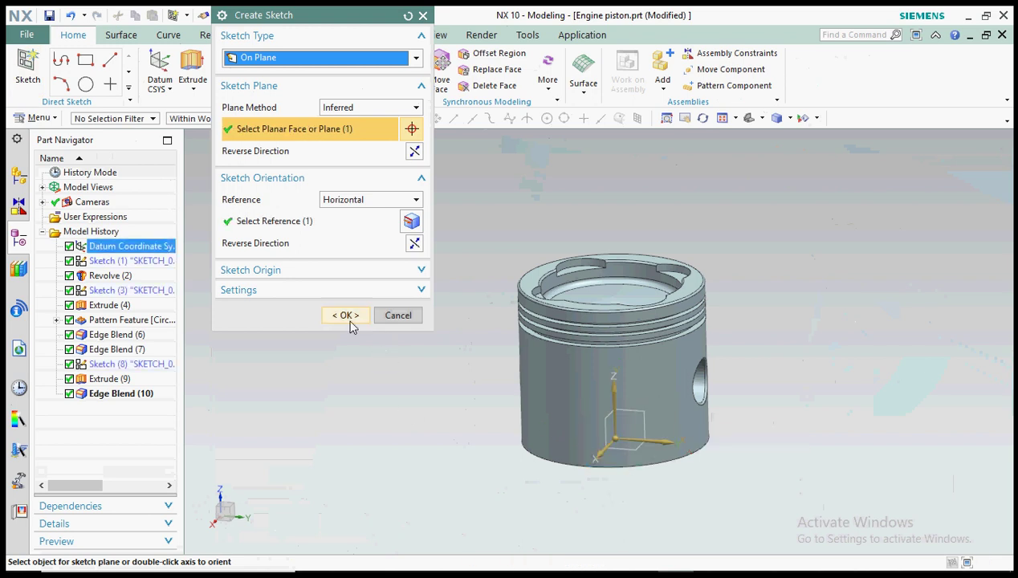
click(346, 316)
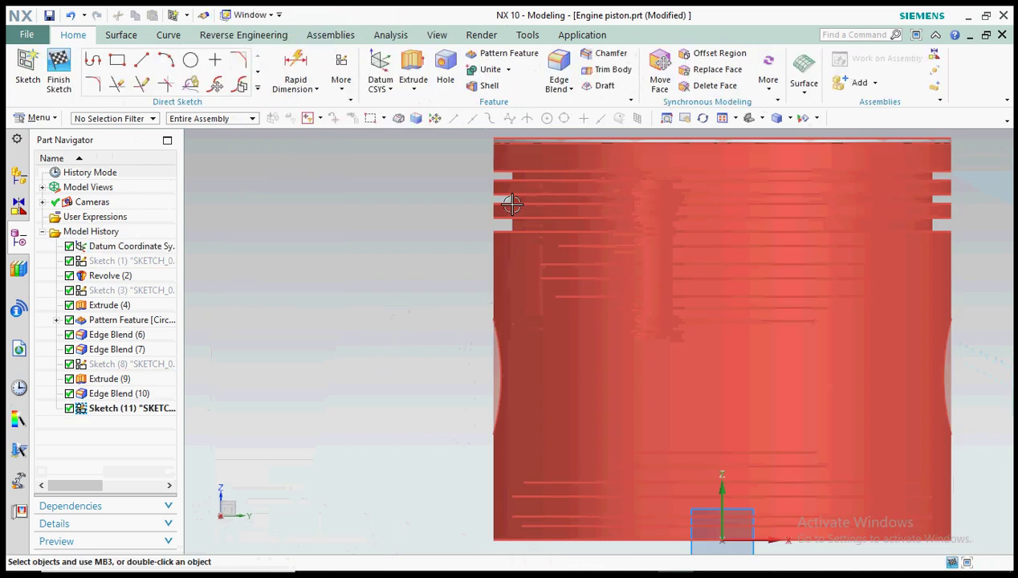
scroll(555, 263, down, 2)
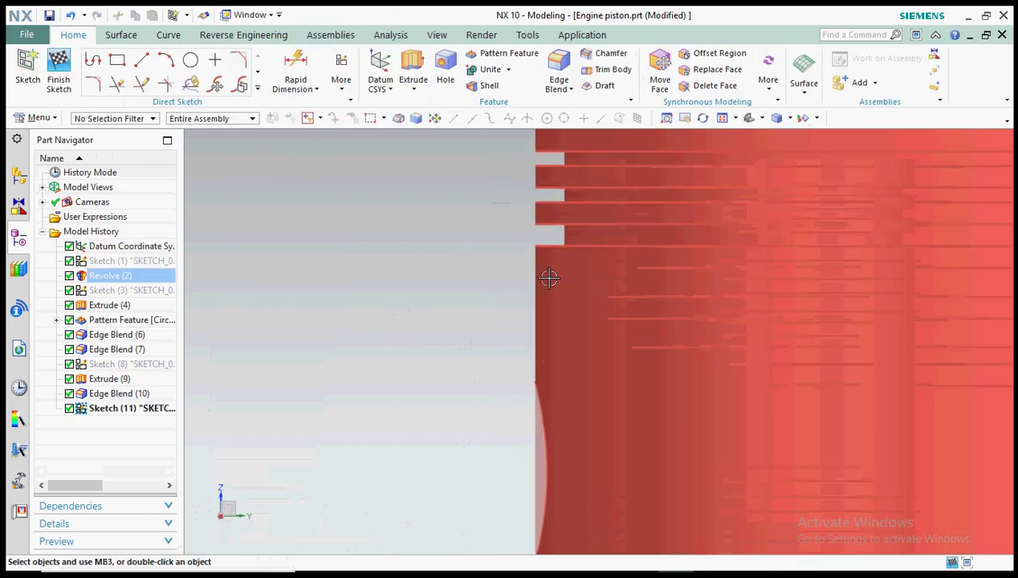
scroll(612, 306, down, 2)
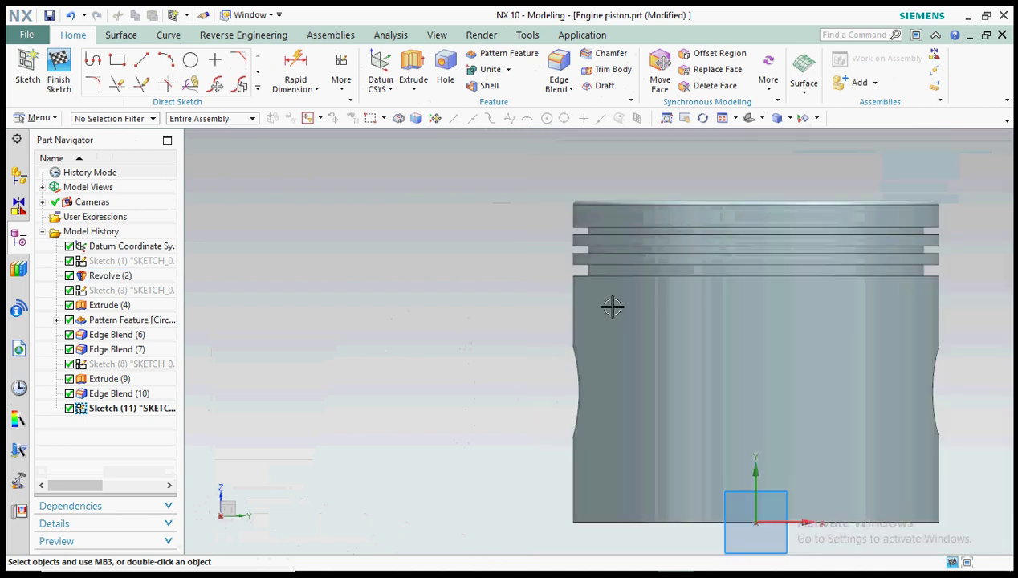
Step: Sketch a slanted line about 40 mm long from the skirt's outer corner below the lowest ring groove, down into the piston
click(146, 65)
scroll(613, 311, up, 2)
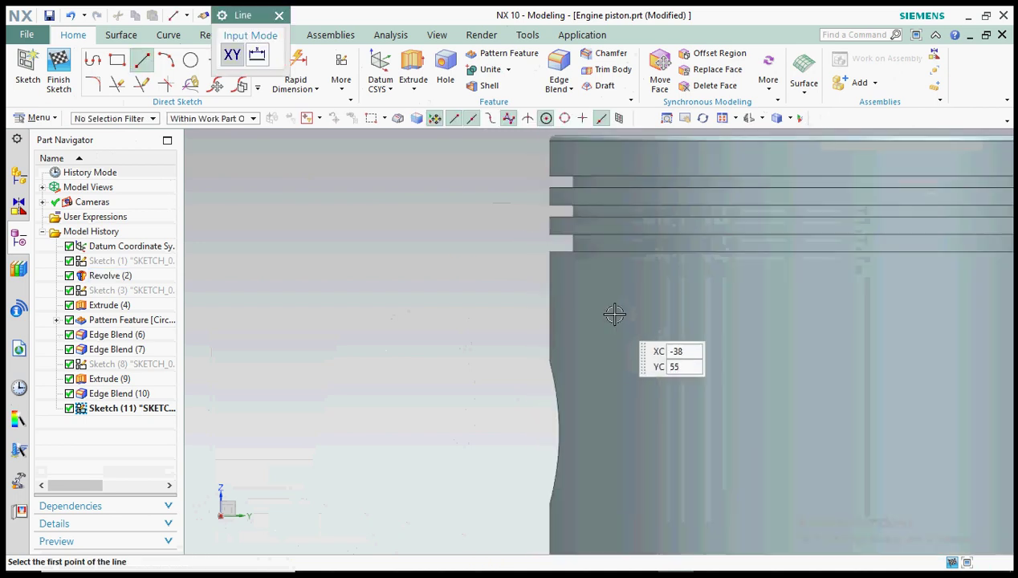
scroll(598, 296, down, 1)
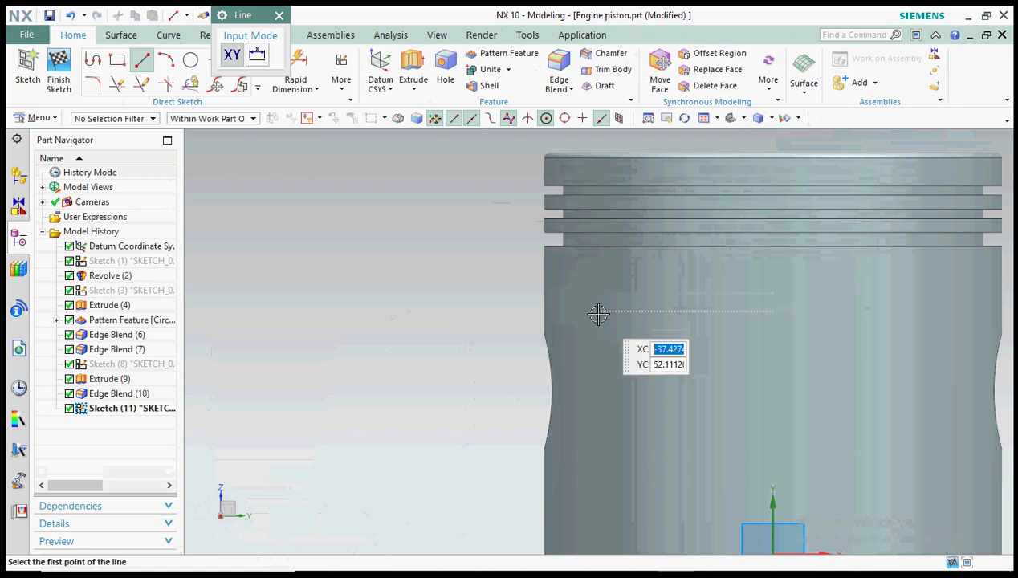
click(543, 247)
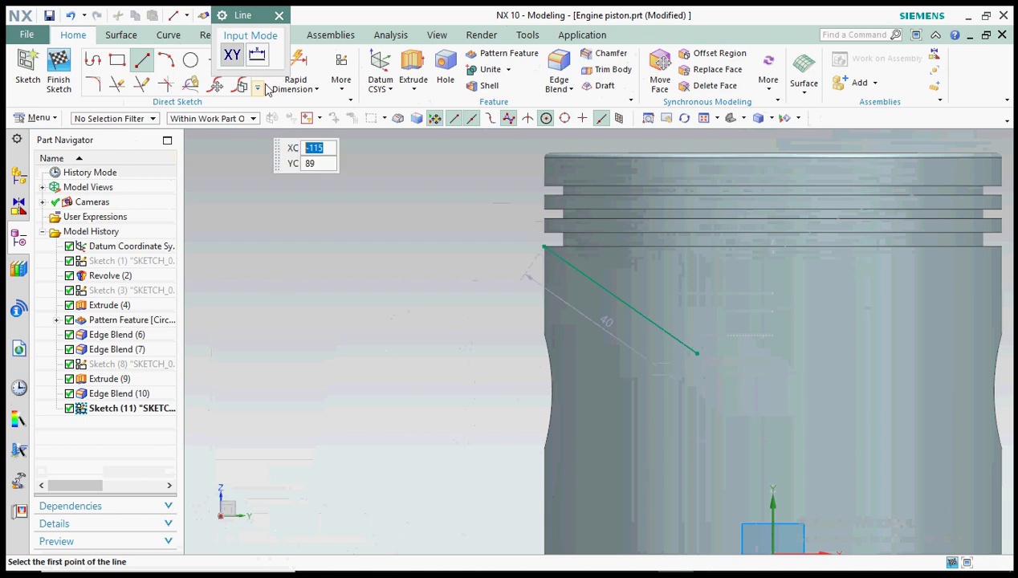
Step: Try to add a horizontal dimension between the slanted line's upper end at the skirt corner and its lower end
click(277, 16)
scroll(595, 261, up, 3)
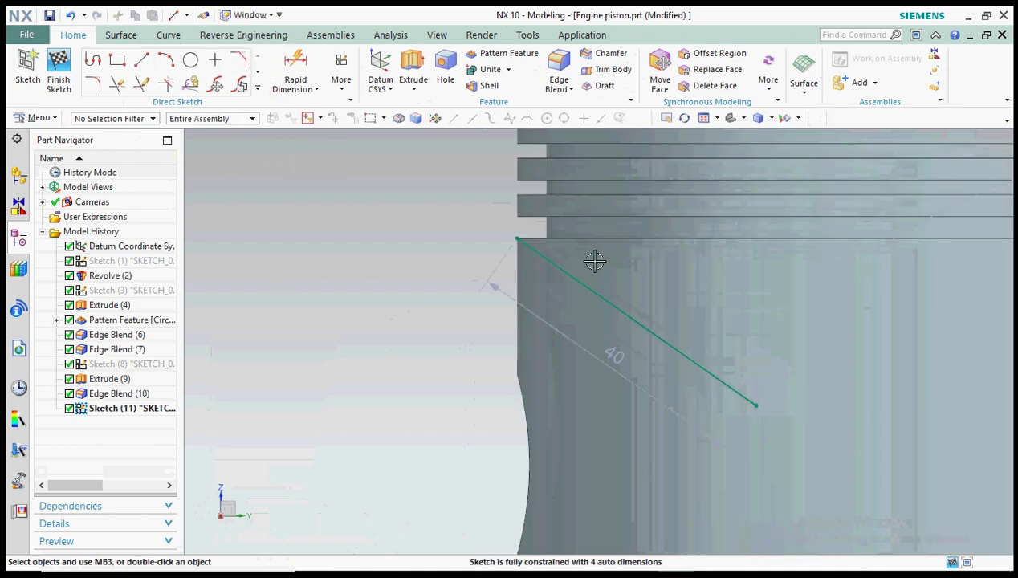
scroll(680, 304, up, 1)
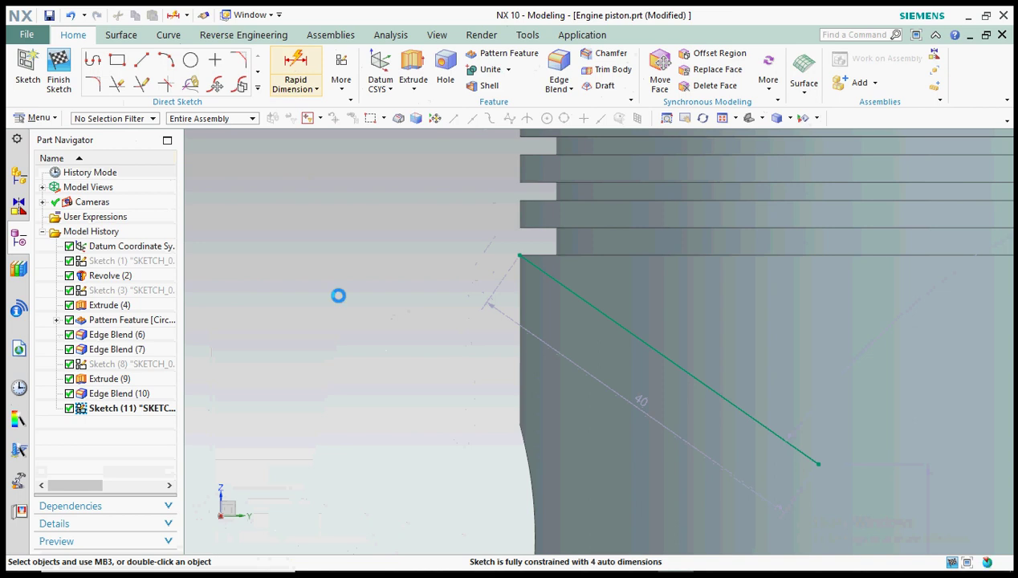
click(556, 277)
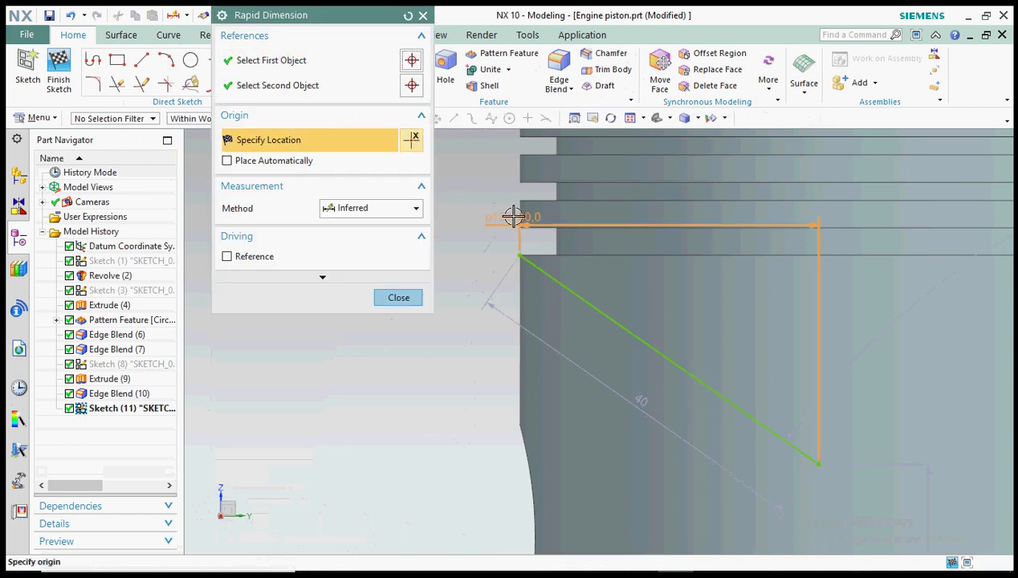
click(518, 190)
click(516, 172)
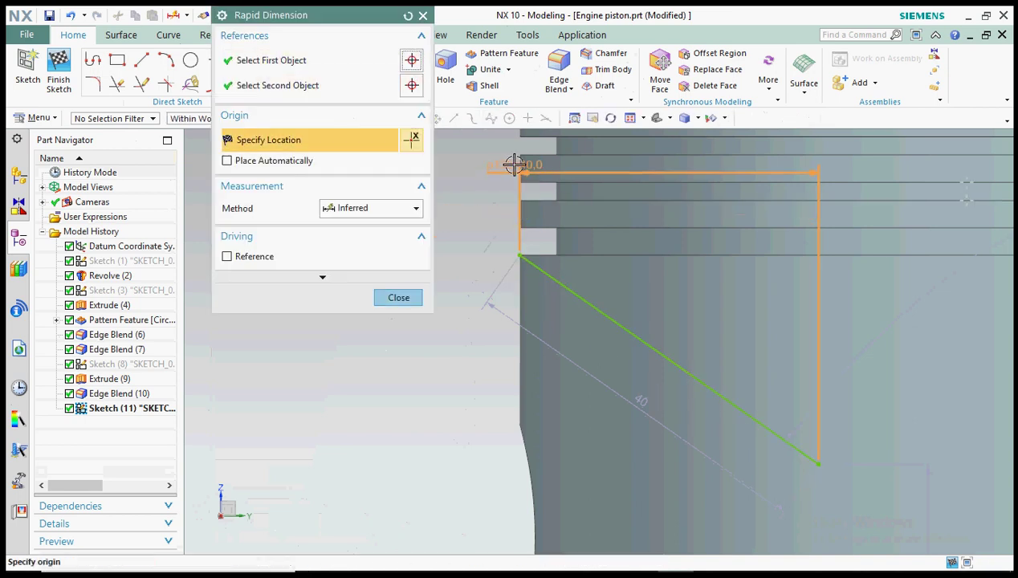
click(518, 199)
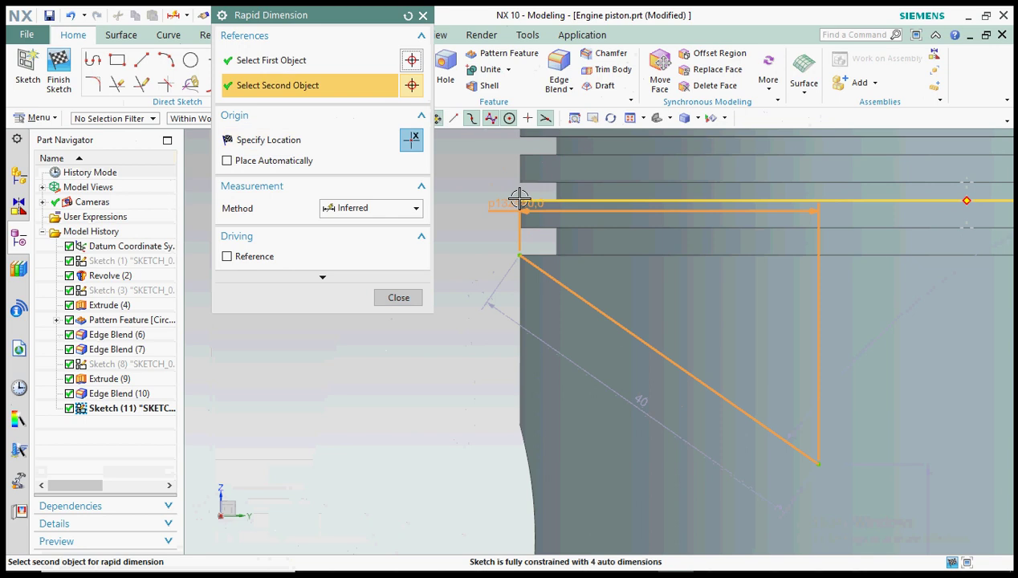
click(398, 297)
scroll(516, 220, up, 3)
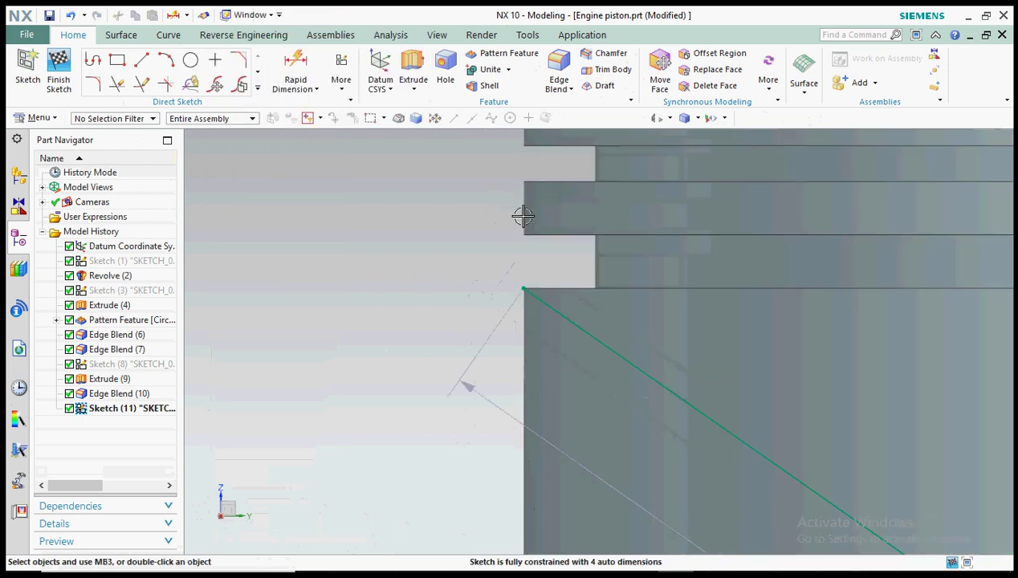
click(258, 89)
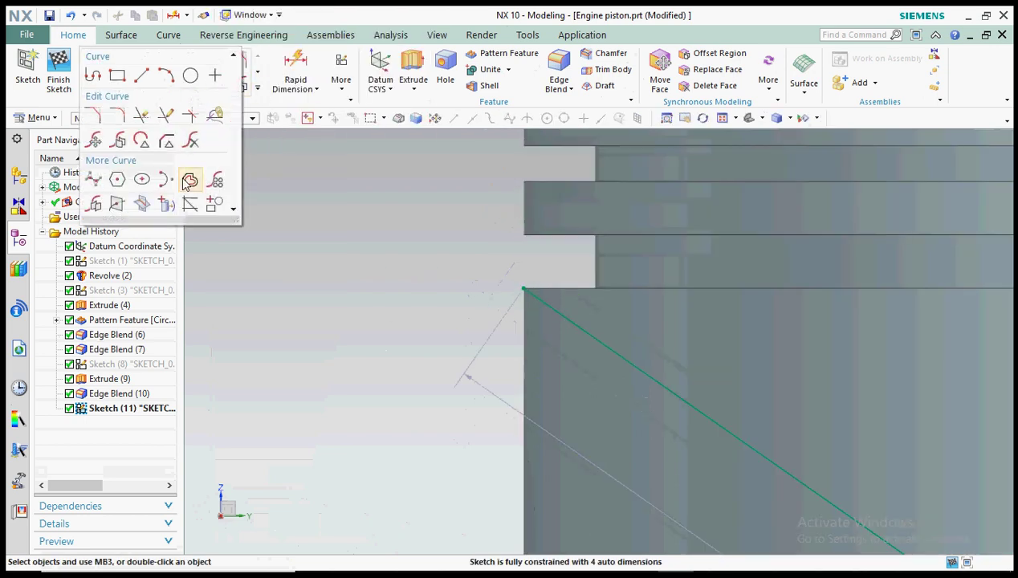
click(166, 205)
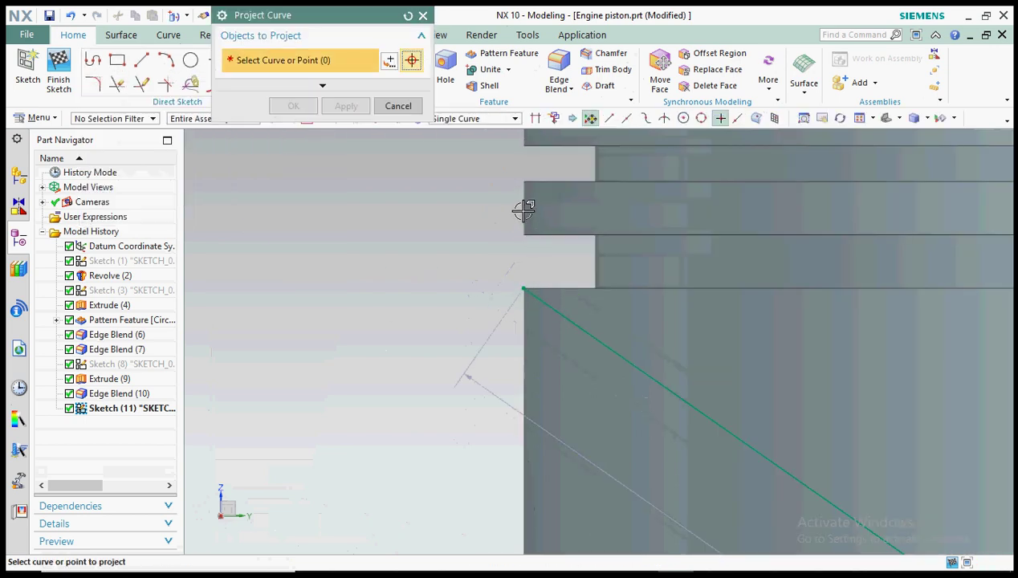
click(395, 106)
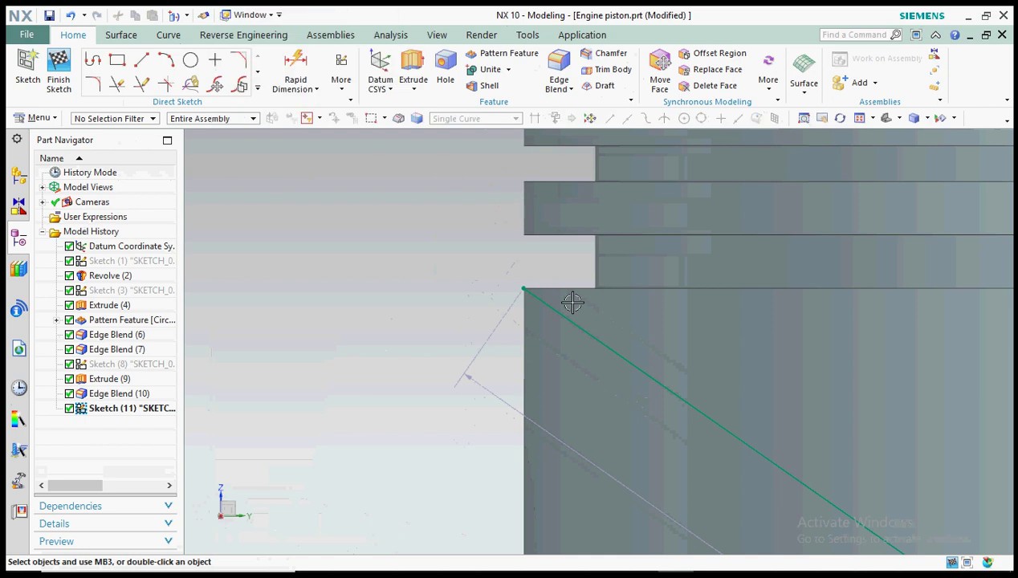
scroll(563, 227, down, 2)
scroll(591, 273, down, 3)
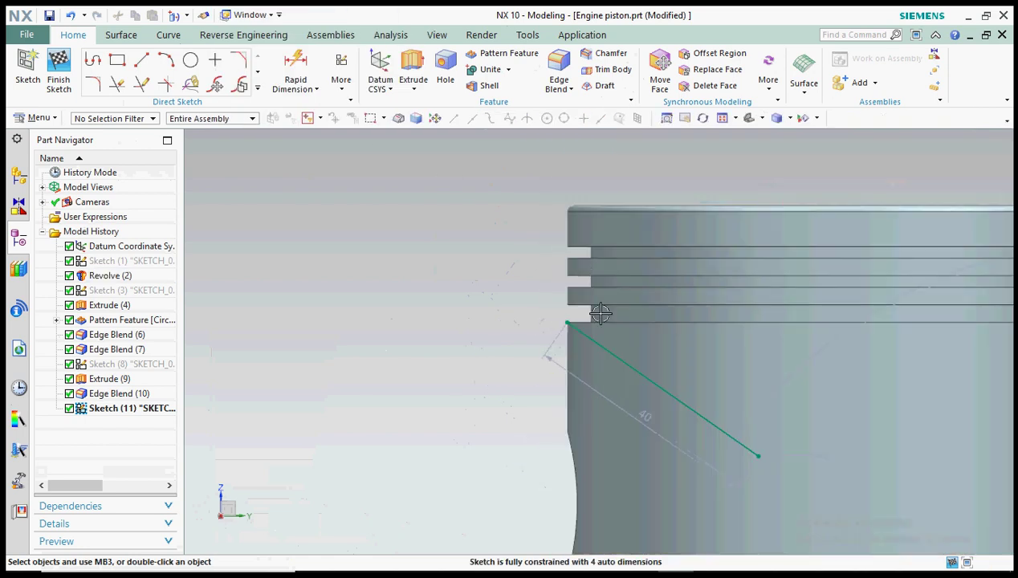
scroll(618, 309, up, 4)
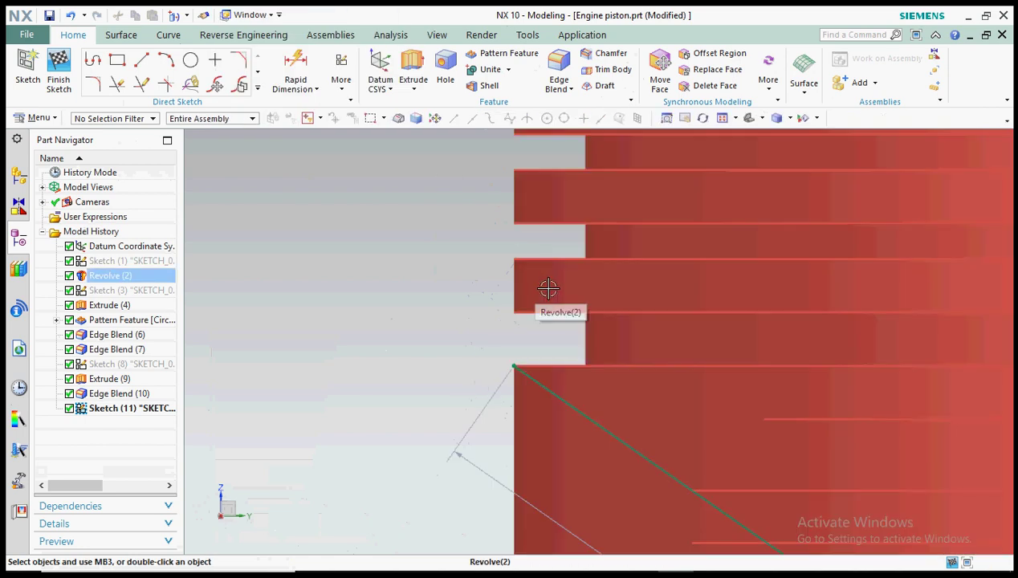
scroll(555, 269, down, 3)
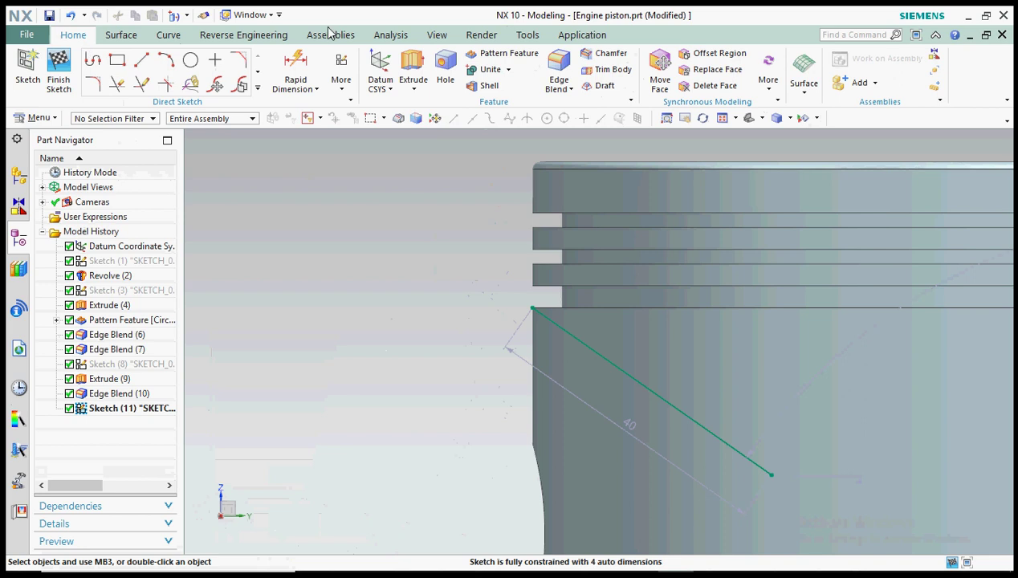
click(523, 34)
click(255, 70)
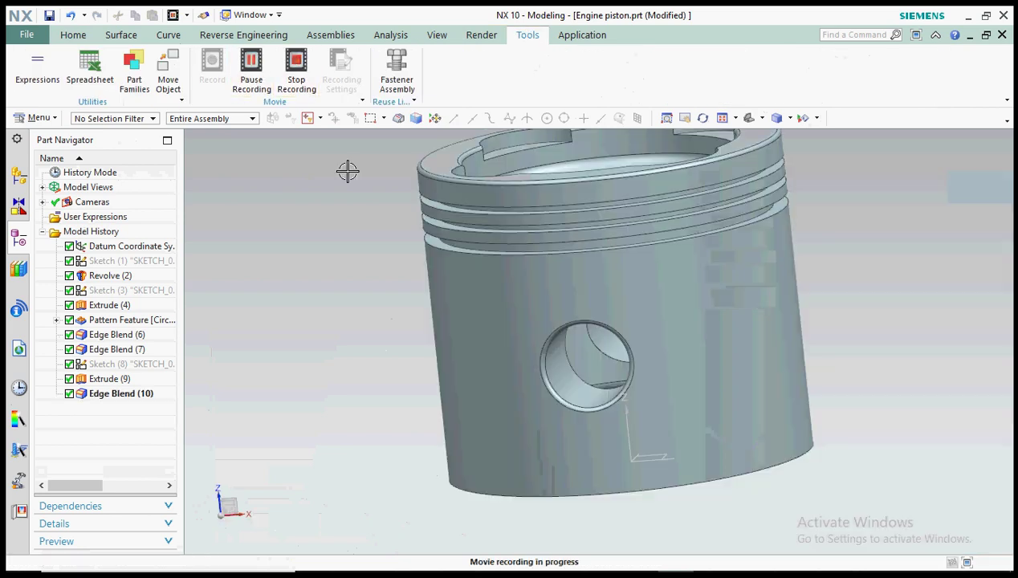
Step: Add a new datum coordinate system at the origin in the centre of the piston's base
scroll(497, 299, down, 3)
middle_drag(496, 299, 710, 390)
scroll(514, 376, down, 4)
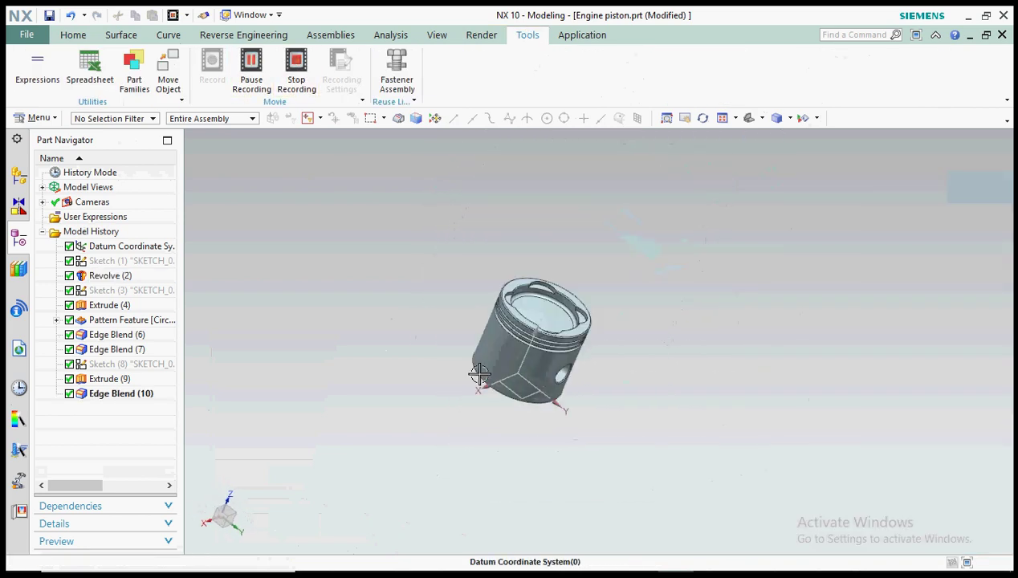
click(136, 246)
middle_drag(468, 313, 212, 230)
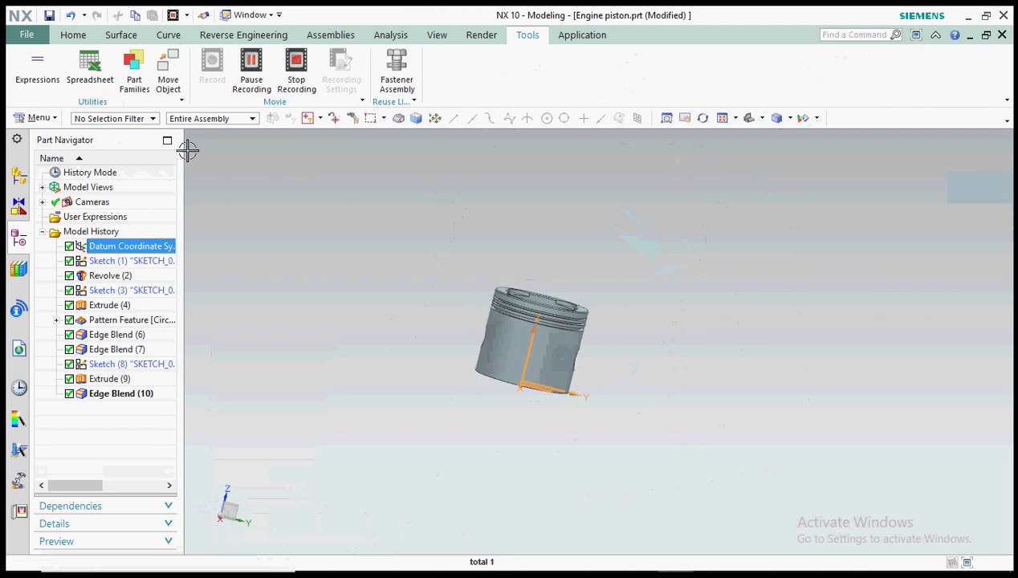
click(73, 34)
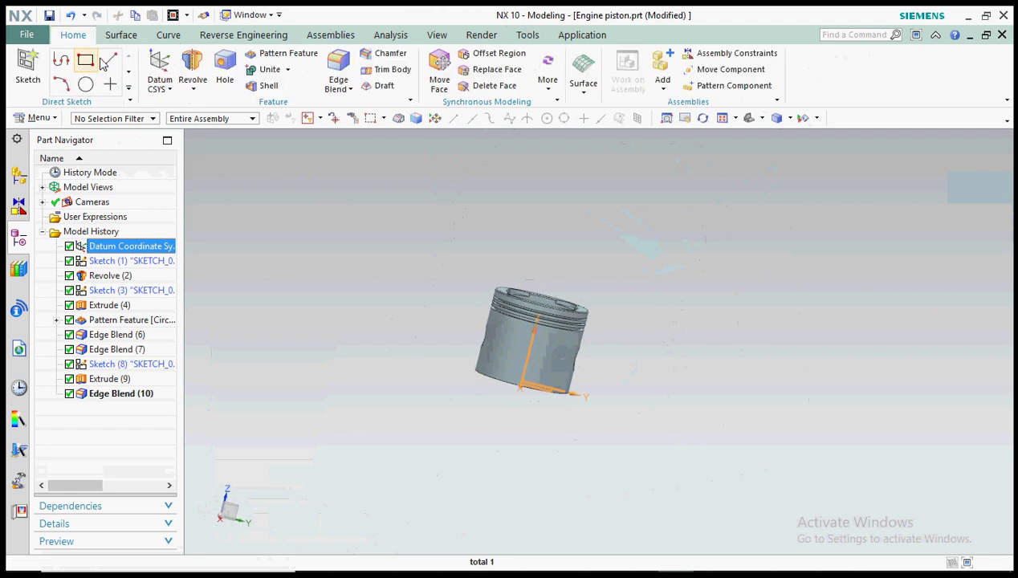
click(167, 91)
click(182, 141)
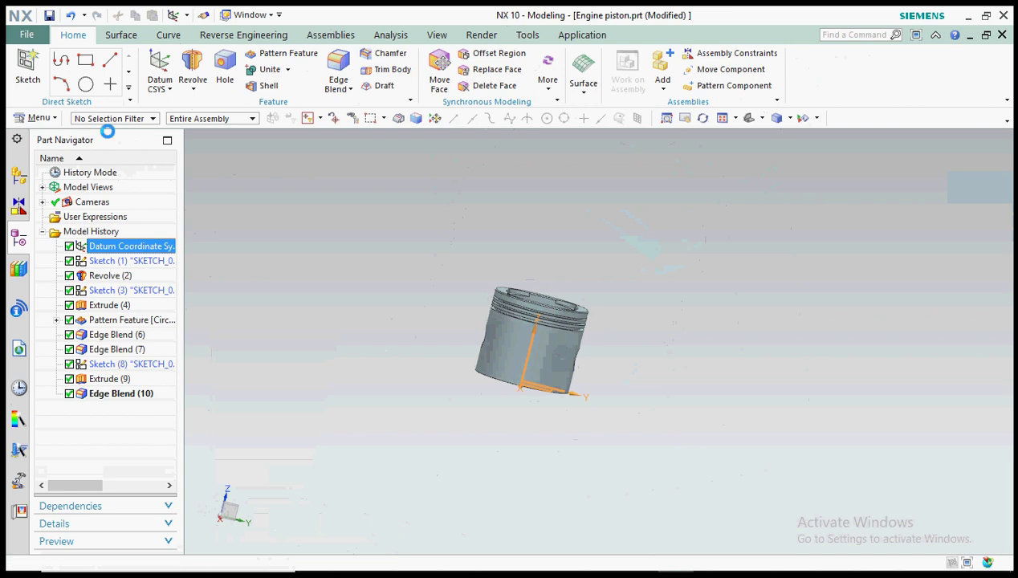
click(290, 202)
middle_drag(629, 318, 524, 296)
scroll(482, 346, up, 4)
middle_drag(537, 387, 618, 449)
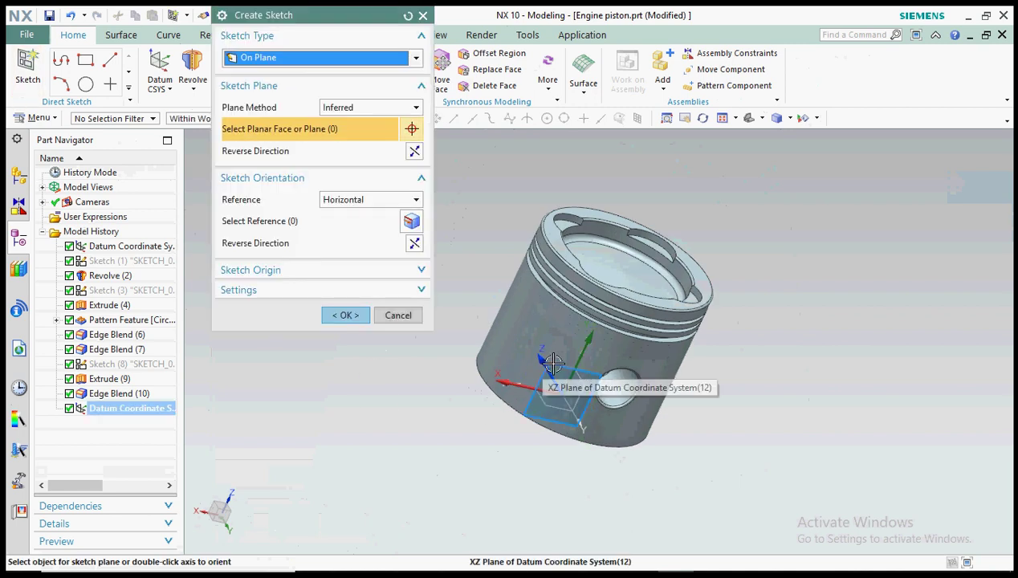
click(396, 314)
Step: Try cutting the piston display open with a one-plane section view
right_click(811, 276)
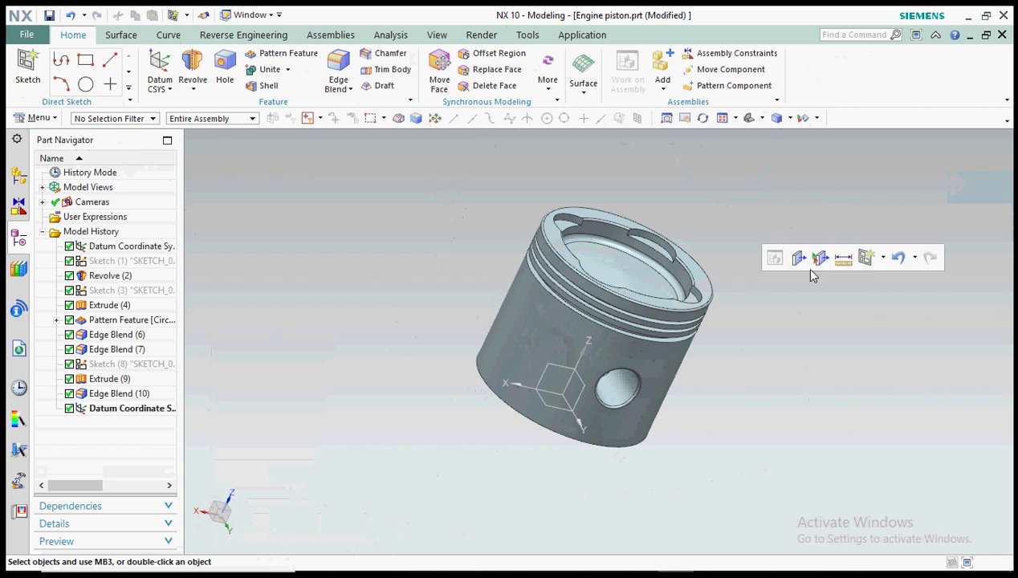
click(799, 258)
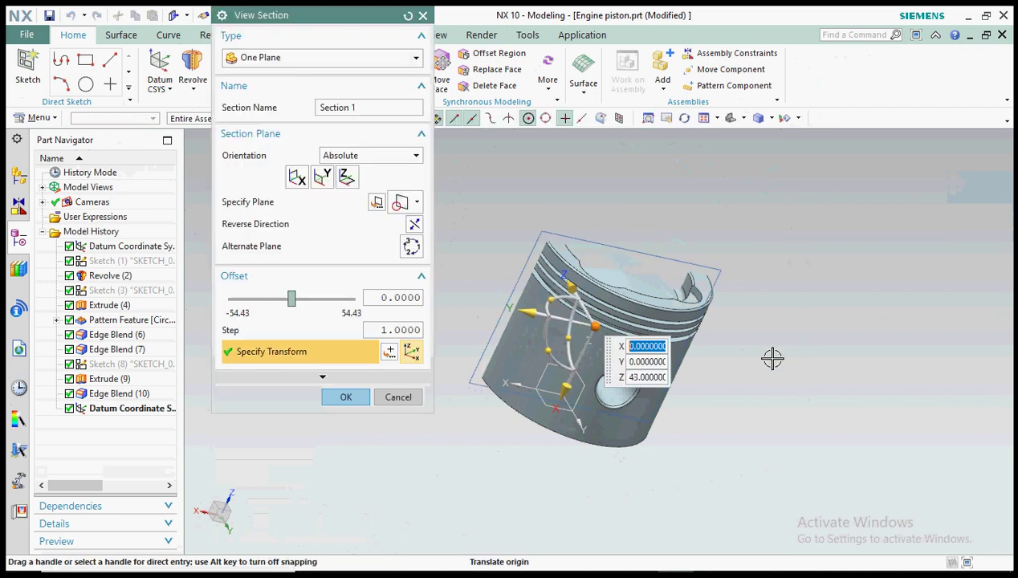
middle_drag(768, 337, 532, 337)
click(359, 401)
Step: Section the piston view with one plane normal to the X axis, running through the pin hole's axis
click(815, 236)
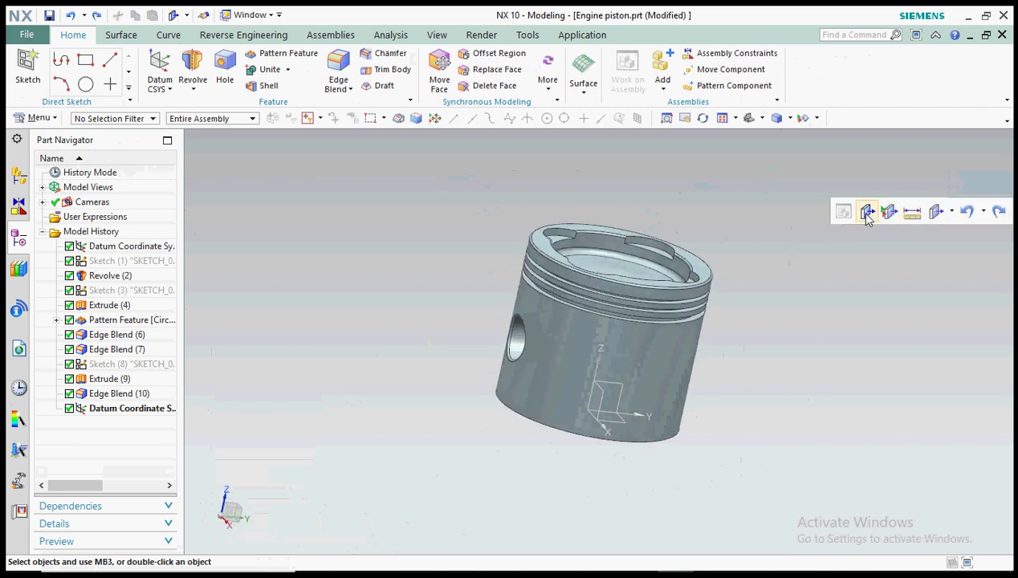
click(871, 214)
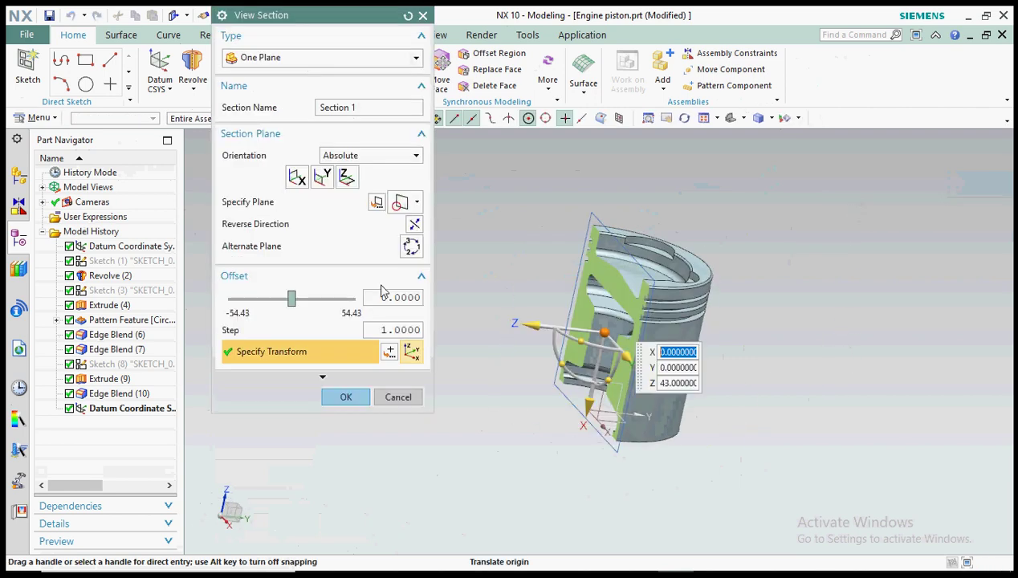
middle_drag(507, 371, 453, 250)
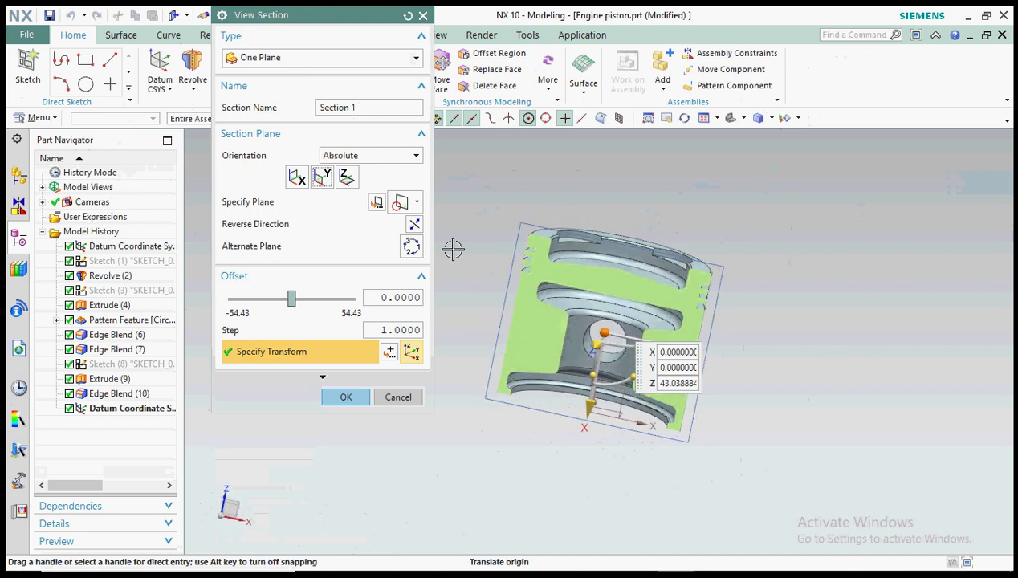
click(299, 179)
middle_drag(594, 305, 554, 258)
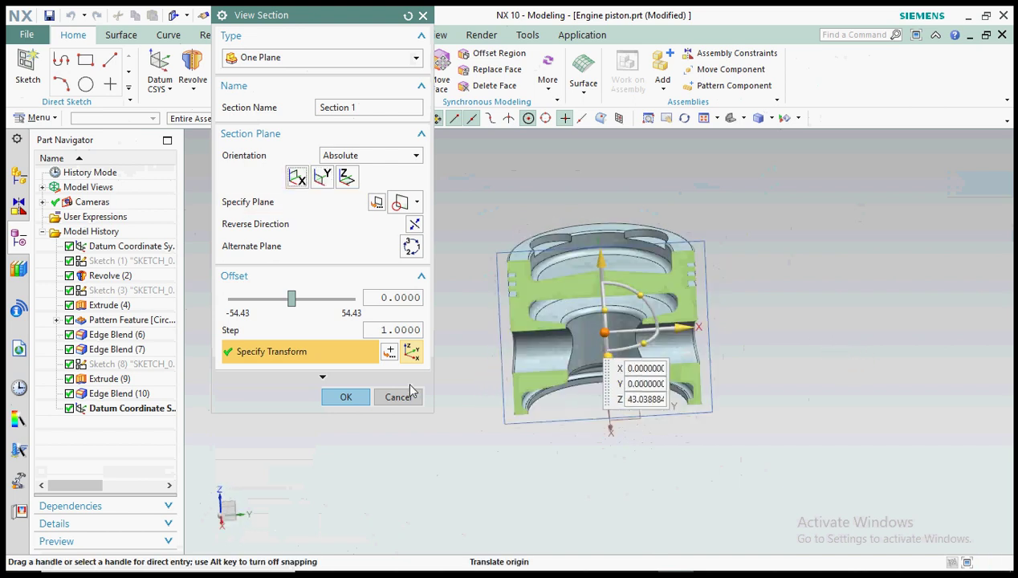
click(345, 397)
Step: Create a sketch on the YZ plane of the new datum coordinate system, with the piston sectioned
mouse_move(682, 337)
middle_down()
mouse_move(724, 325)
mouse_move(697, 325)
middle_up()
mouse_move(634, 401)
middle_down()
mouse_move(627, 408)
mouse_move(643, 416)
middle_up()
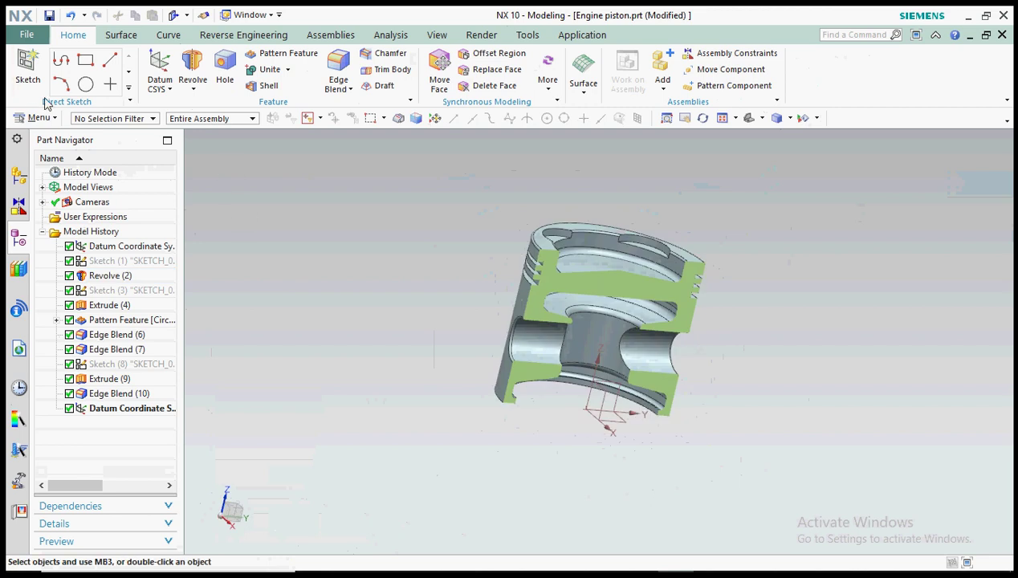
click(600, 405)
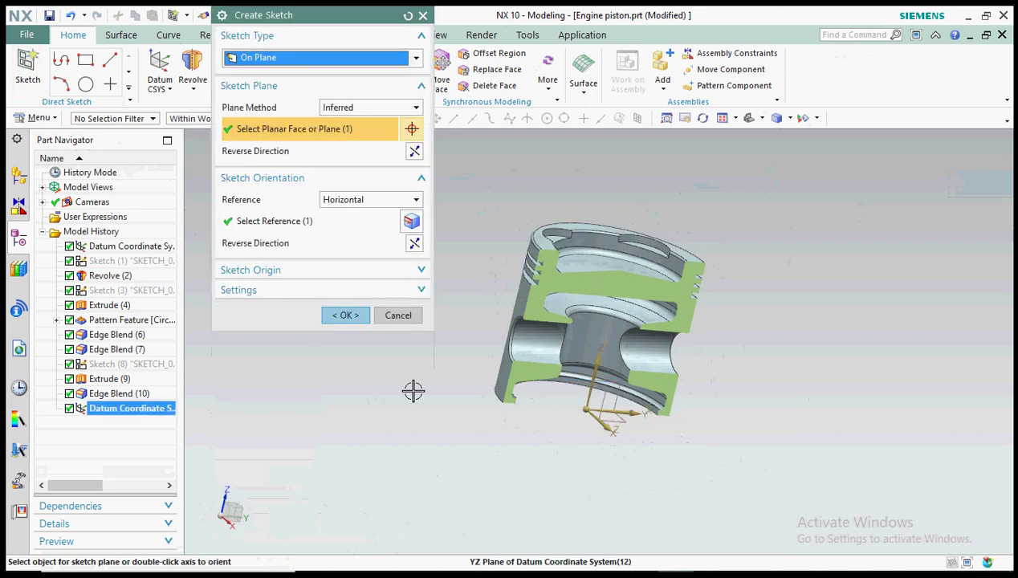
click(346, 315)
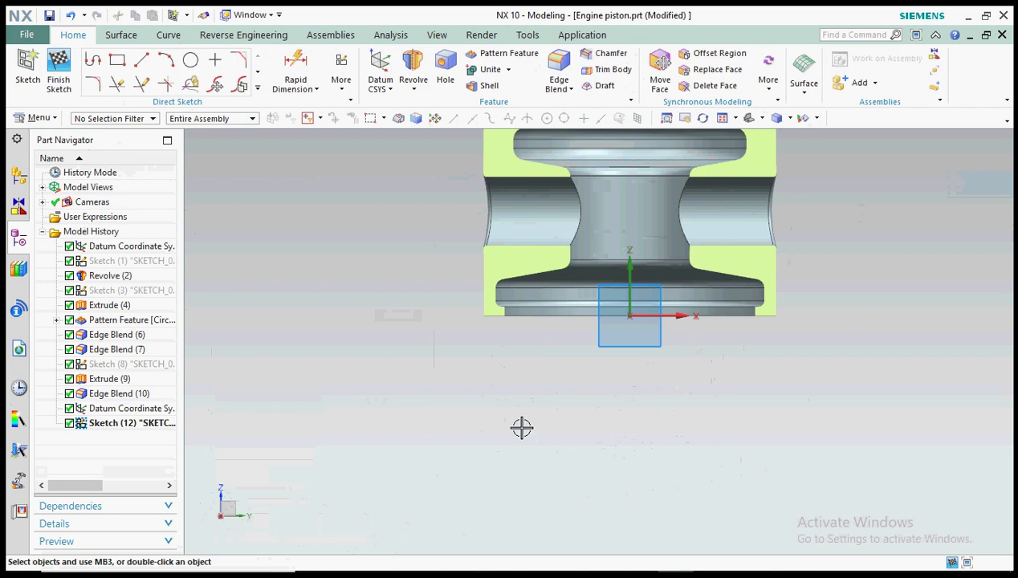
scroll(513, 313, up, 5)
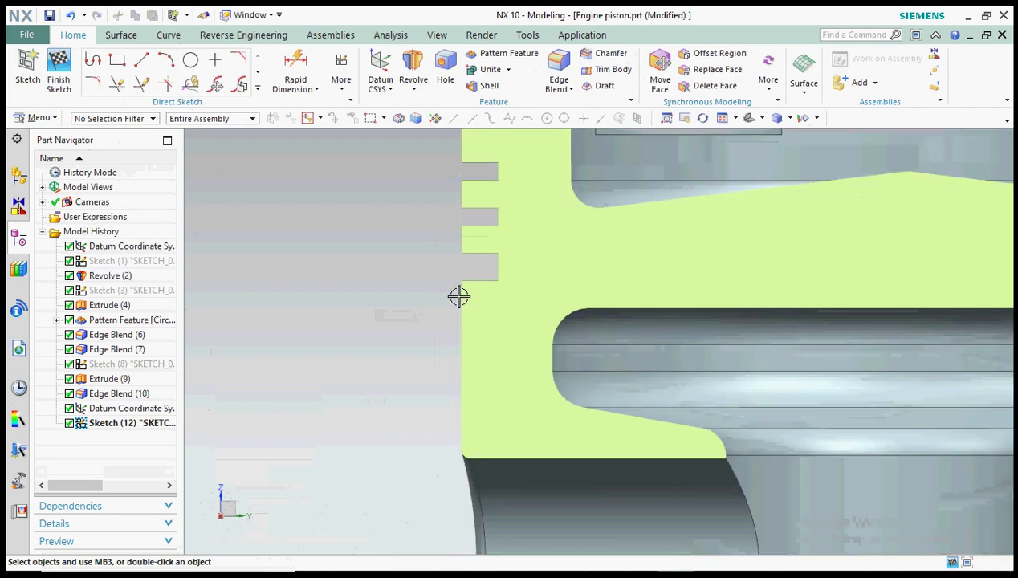
click(147, 61)
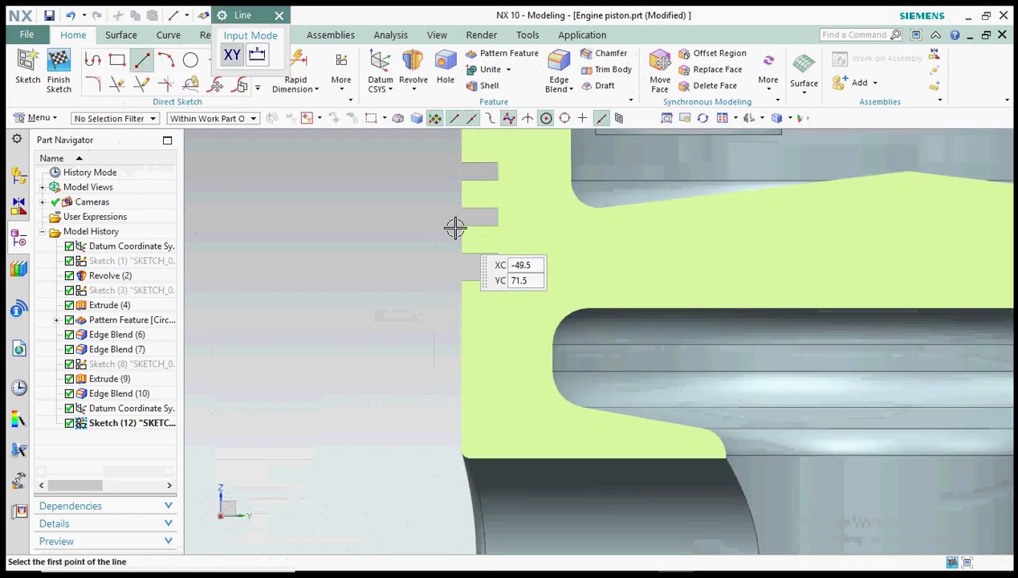
click(461, 226)
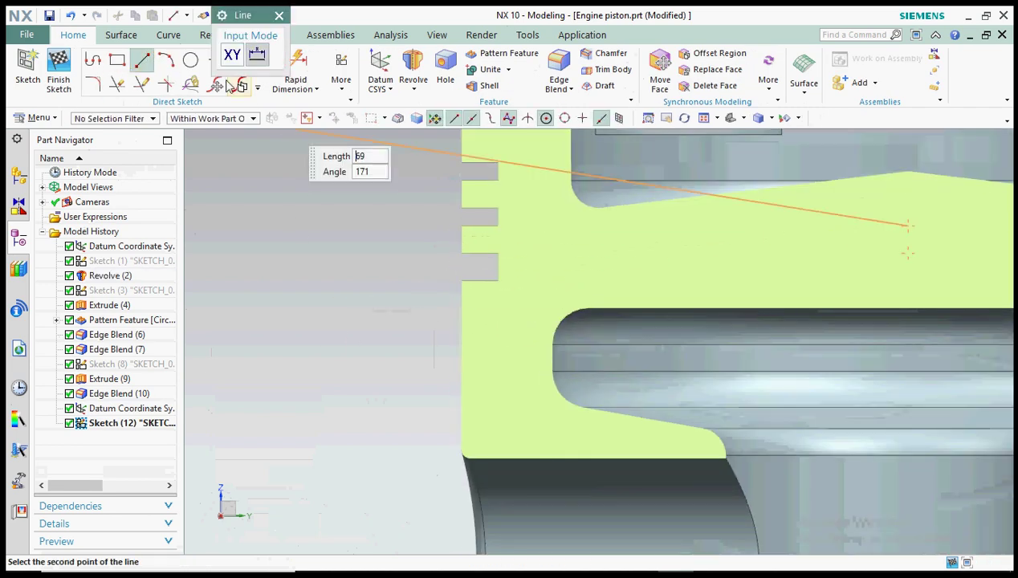
click(278, 17)
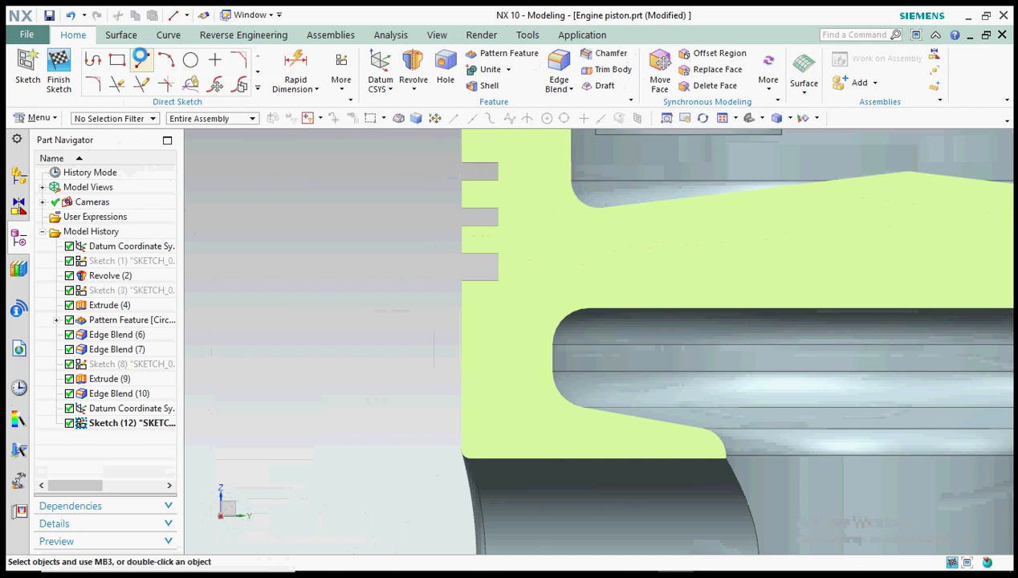
Step: Sketch a short vertical line just outside the piston's outer wall, spanning the land between the two lowest ring grooves
click(143, 60)
scroll(450, 257, up, 4)
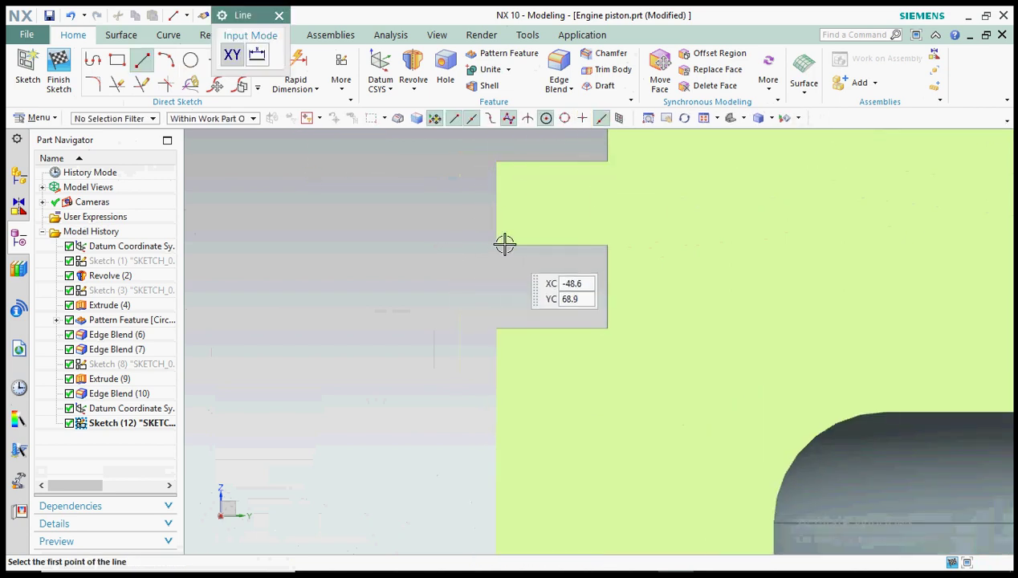
scroll(504, 241, down, 2)
click(499, 186)
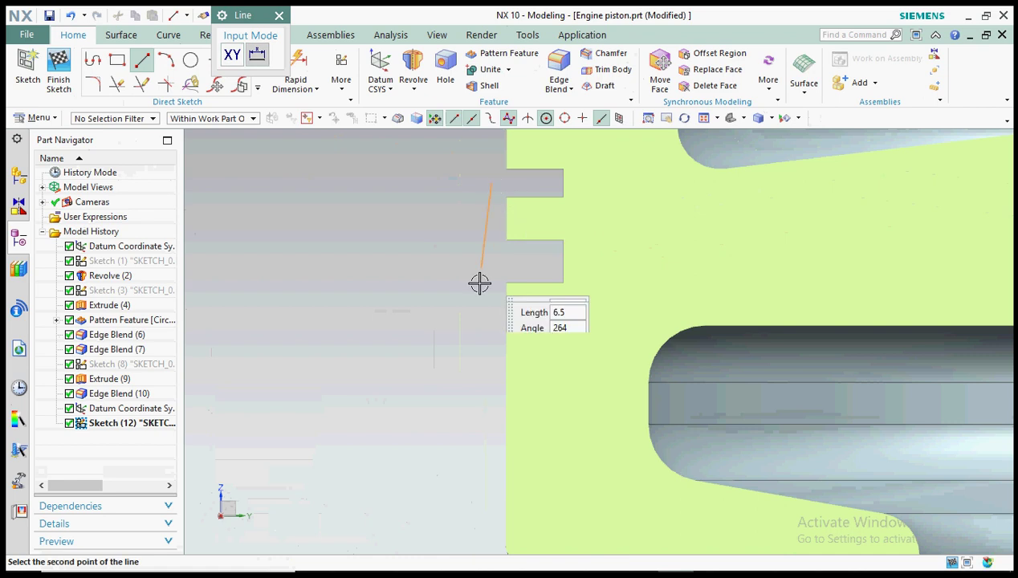
click(491, 239)
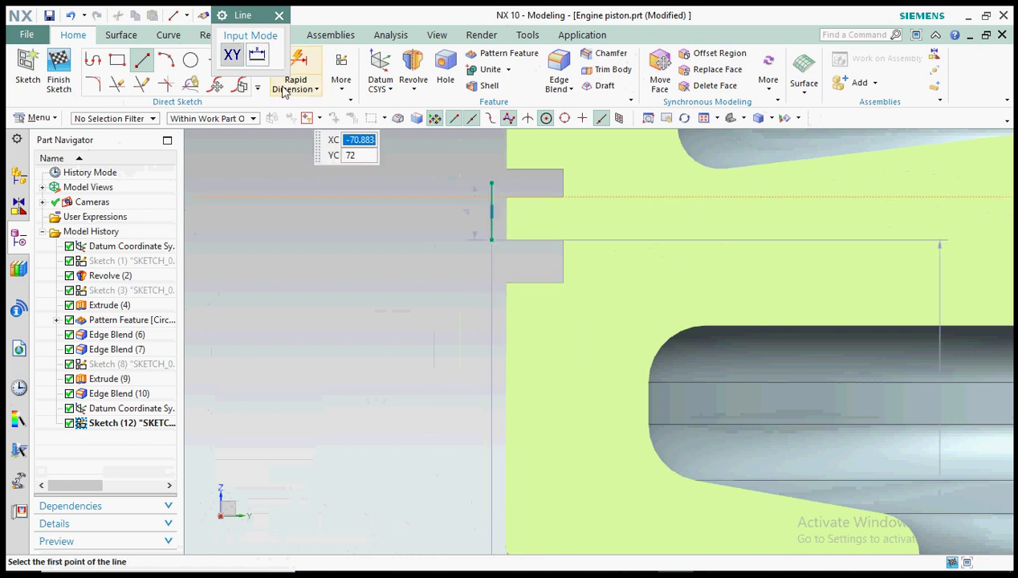
key(Escape)
scroll(458, 261, down, 6)
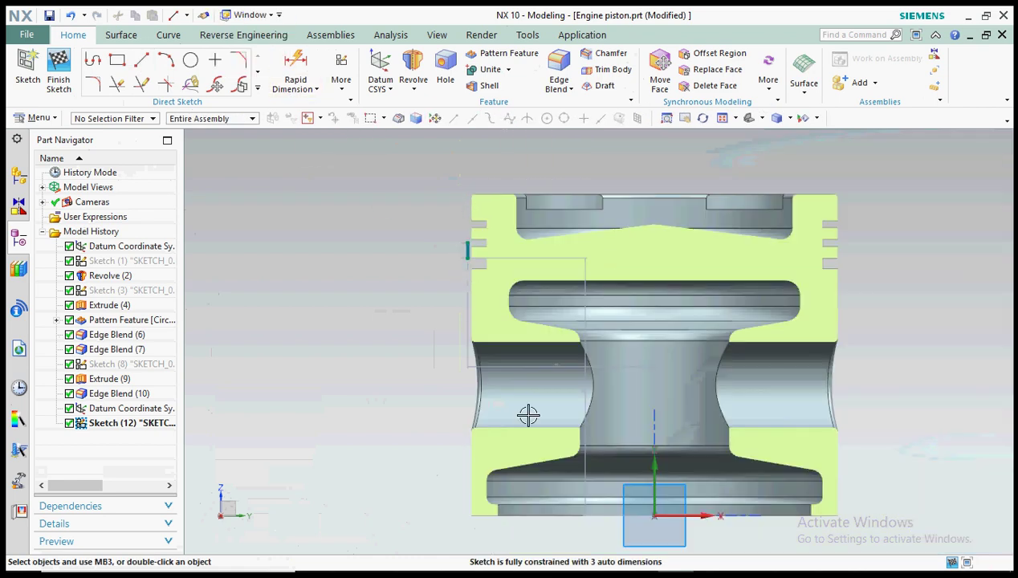
Step: Set the horizontal distance between the short vertical sketch line and the piston's centre axis to 48 mm
scroll(527, 414, up, 1)
double_click(557, 352)
double_click(536, 353)
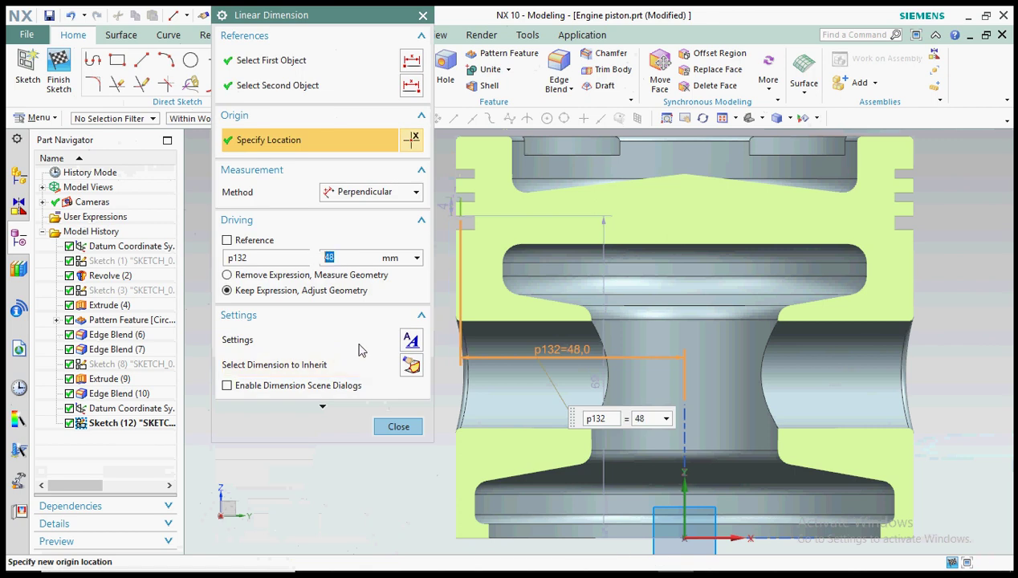
click(398, 427)
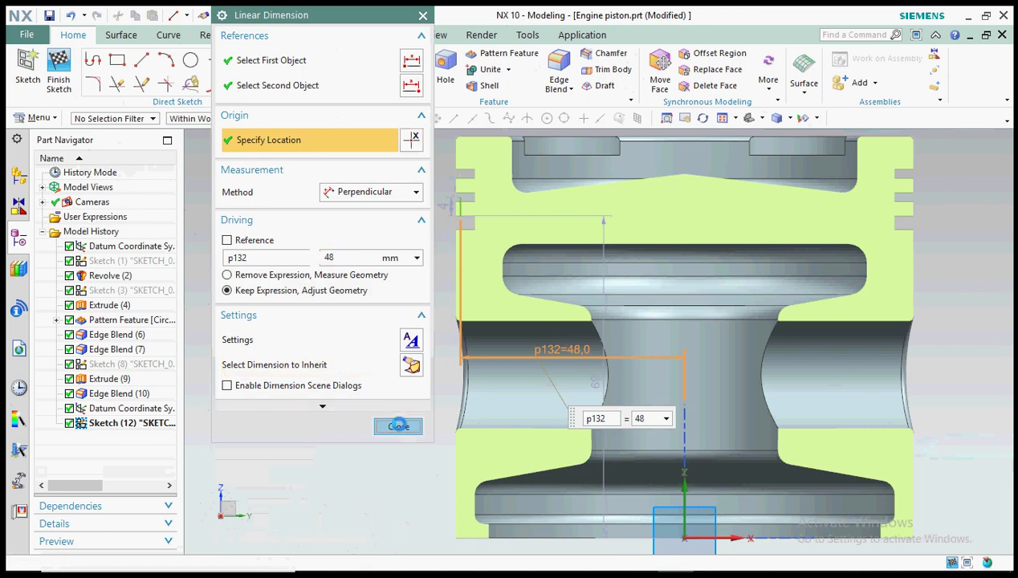
scroll(541, 323, up, 2)
scroll(540, 322, up, 2)
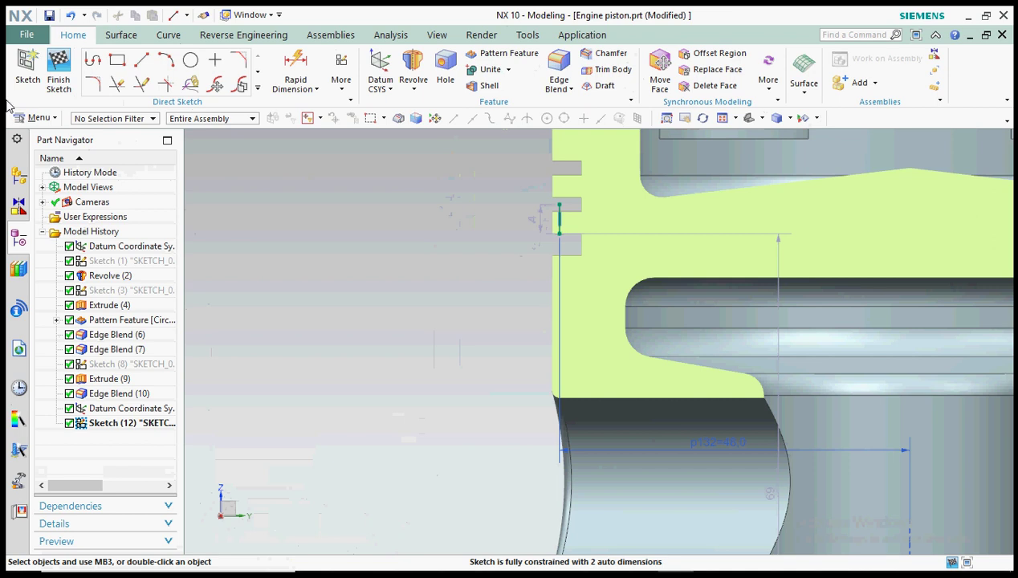
scroll(690, 439, down, 3)
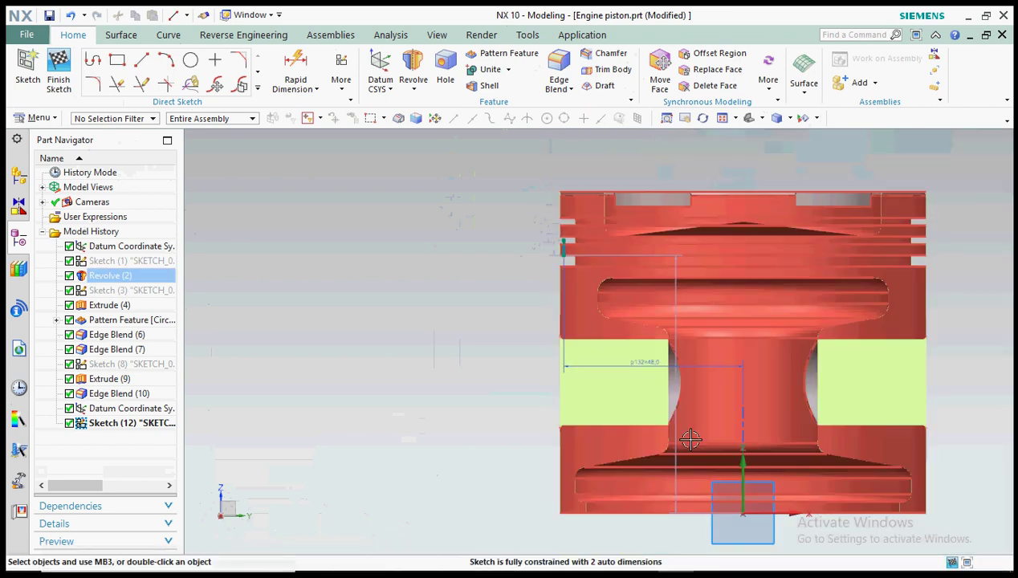
Step: Set the short vertical line's horizontal distance from the piston's centre axis to 49 mm
double_click(645, 362)
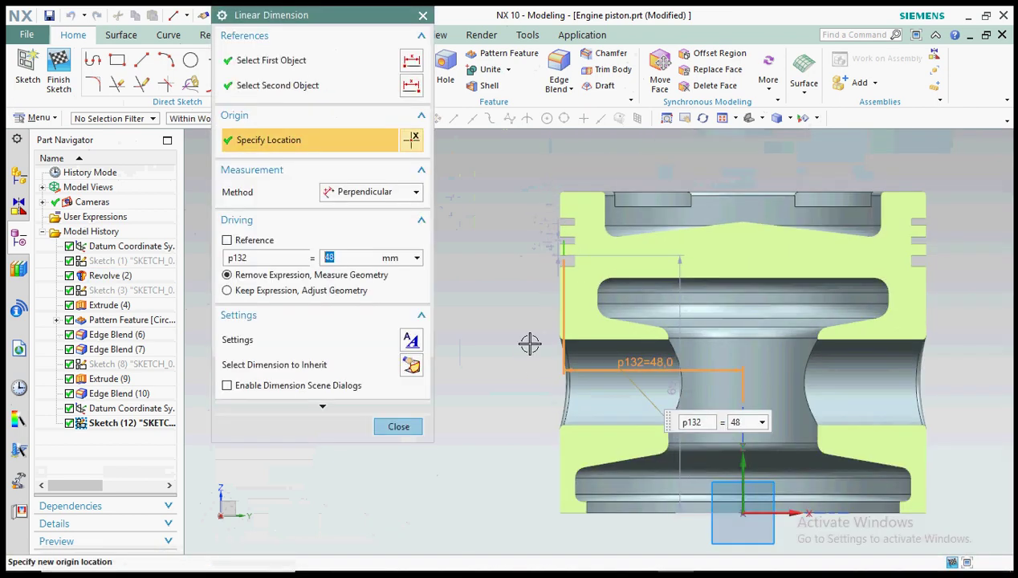
scroll(542, 329, up, 1)
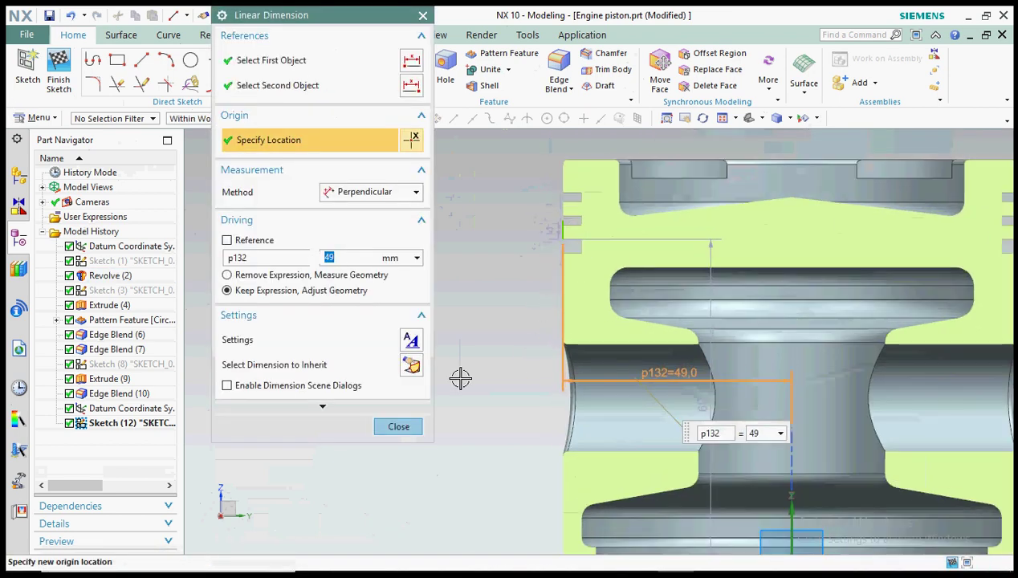
click(414, 423)
Step: Sketch a slanted line about 17 mm long at 335° from outside the lowest ring groove into the inner cavity
scroll(575, 245, up, 7)
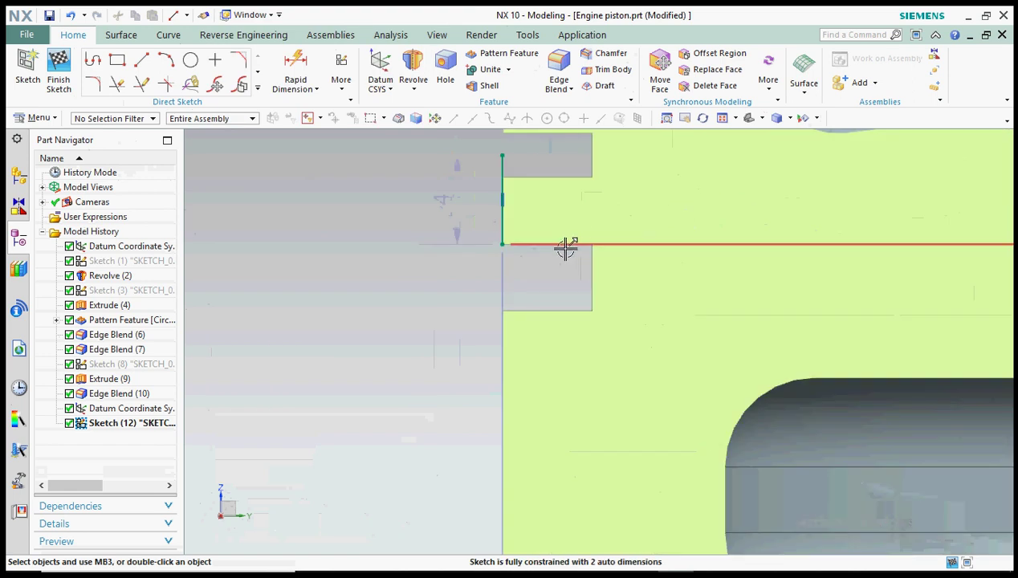
scroll(545, 239, down, 4)
scroll(562, 265, up, 2)
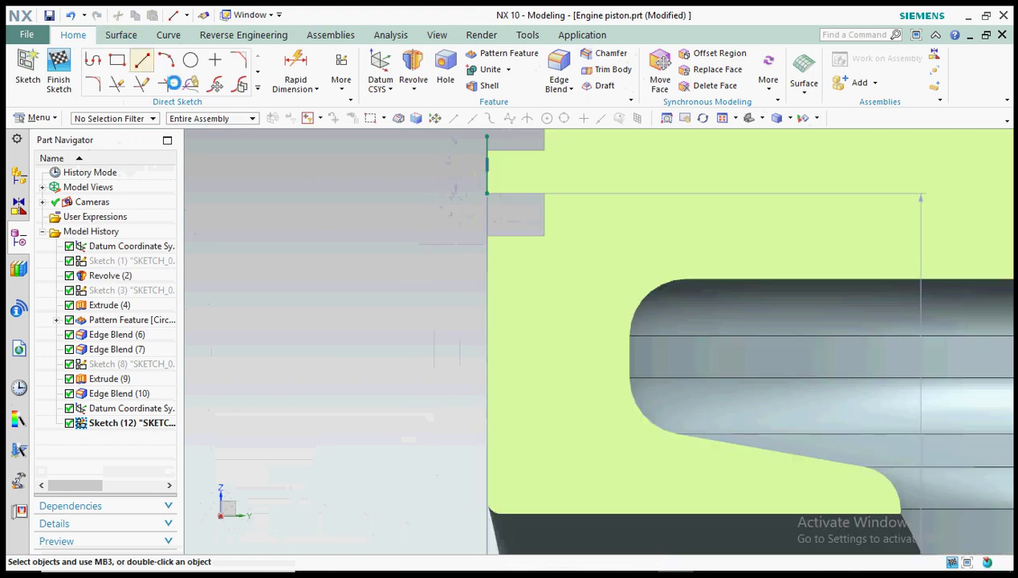
click(141, 60)
click(469, 215)
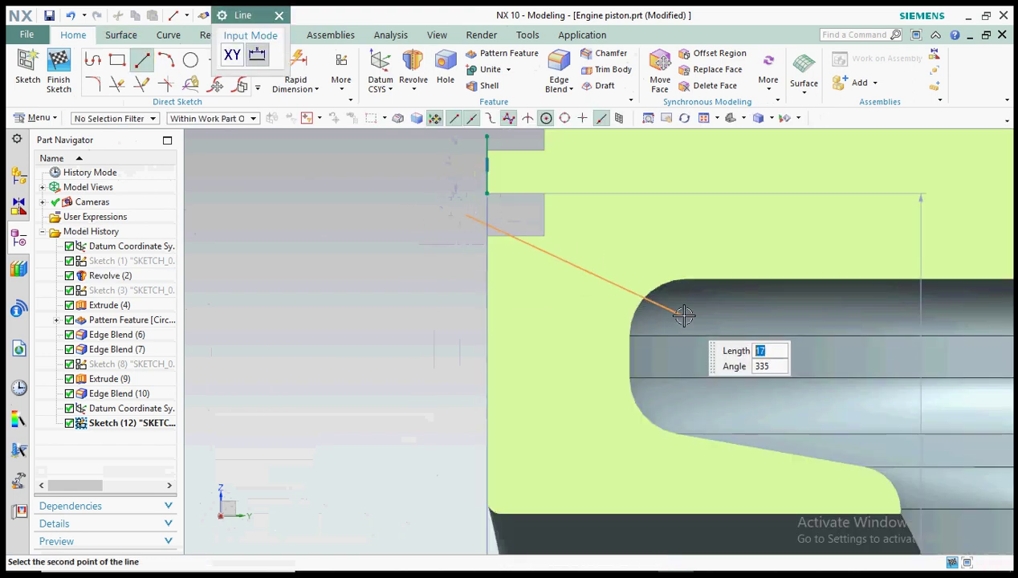
key(Return)
click(279, 15)
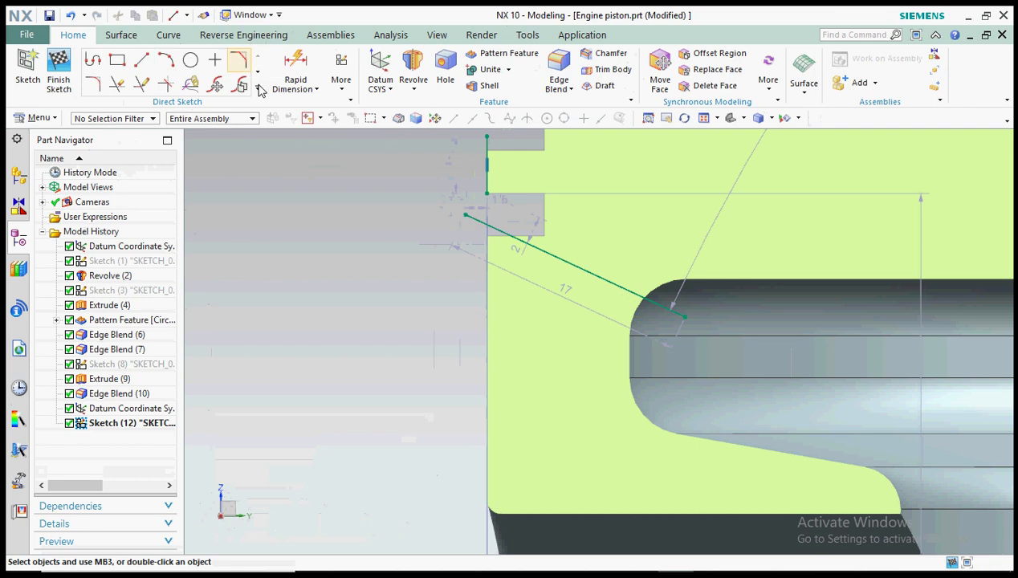
click(295, 71)
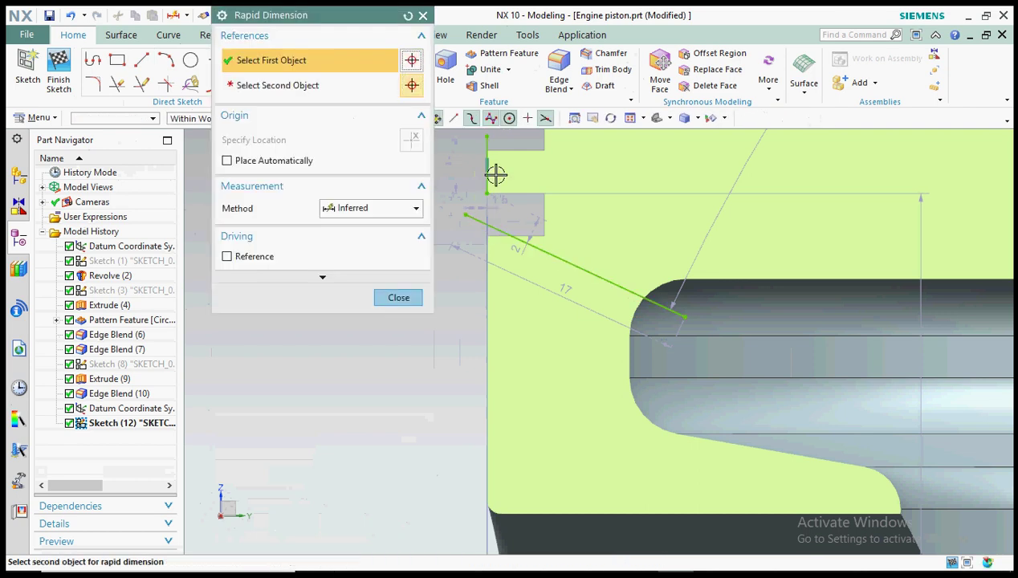
click(487, 159)
click(574, 212)
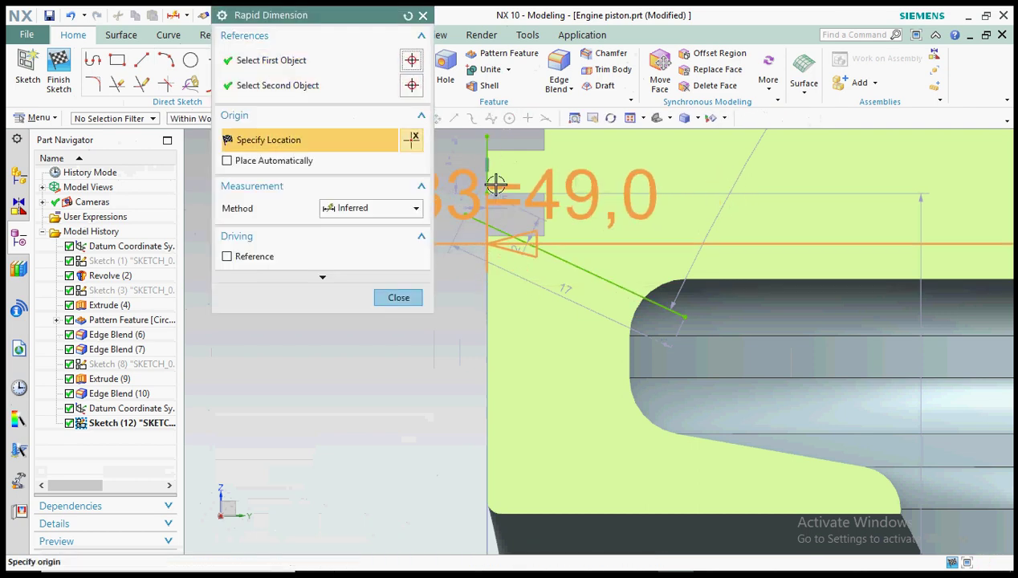
click(279, 87)
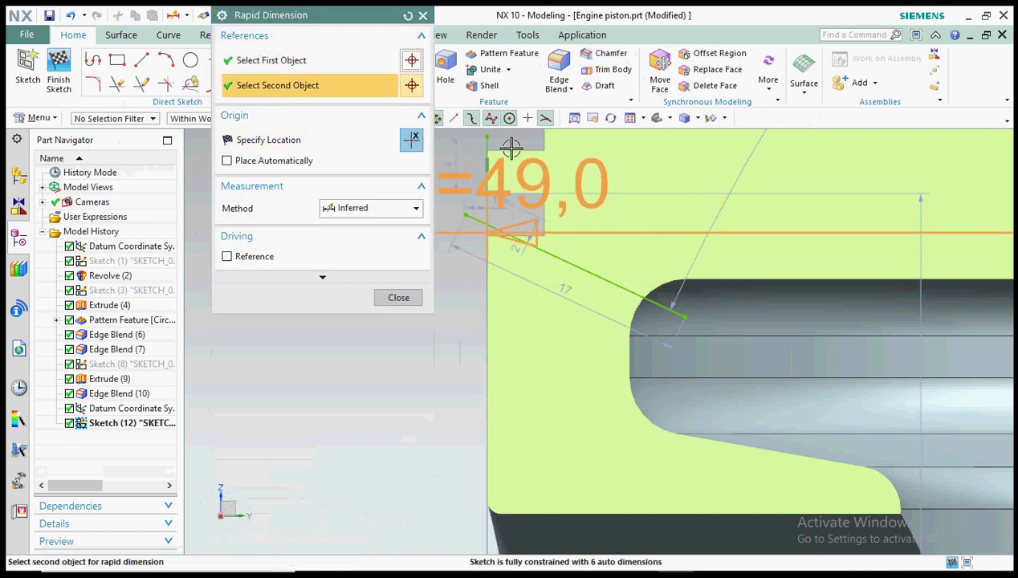
click(497, 199)
click(398, 295)
click(398, 297)
Step: Dimension the angle between the short vertical line and the slanted line as 115°
click(294, 72)
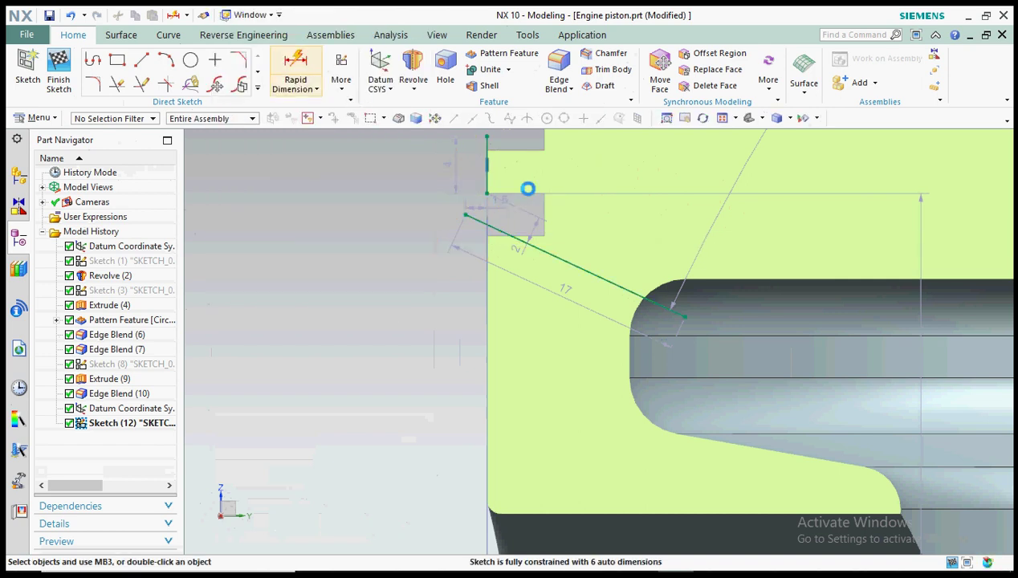
scroll(481, 154, up, 5)
click(504, 163)
scroll(486, 191, down, 5)
click(602, 323)
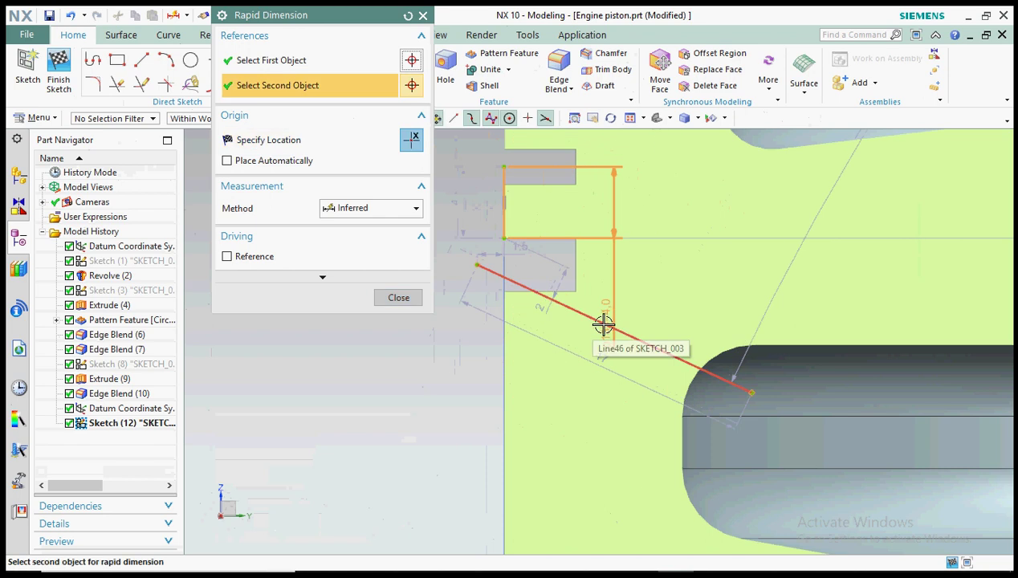
click(692, 233)
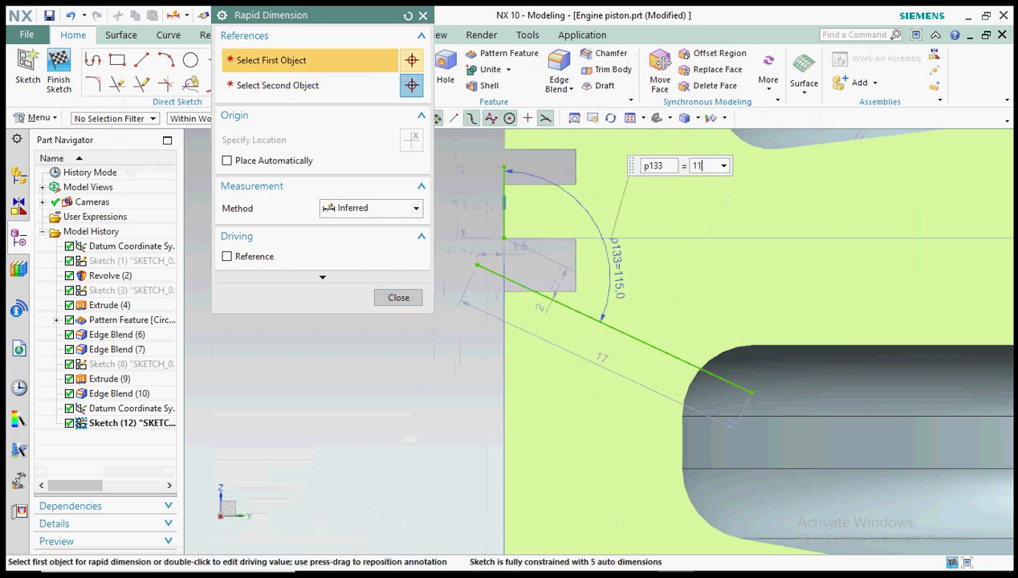
key(Return)
click(394, 297)
Step: Complete a slanted rectangle about 2.6 mm wide and 16.8 mm long below the slanted line, using perpendicular and parallel sides
key(l)
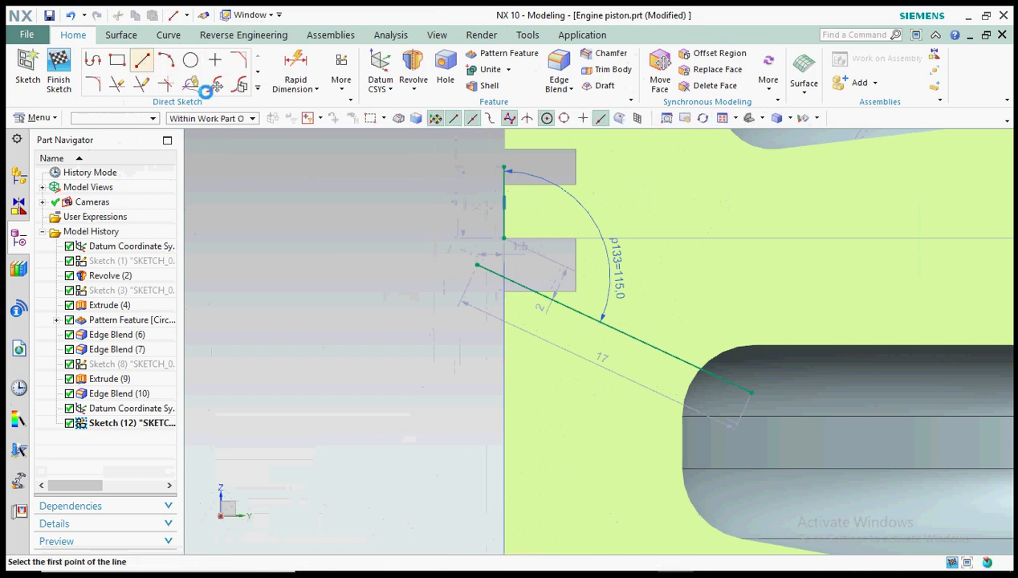
click(477, 265)
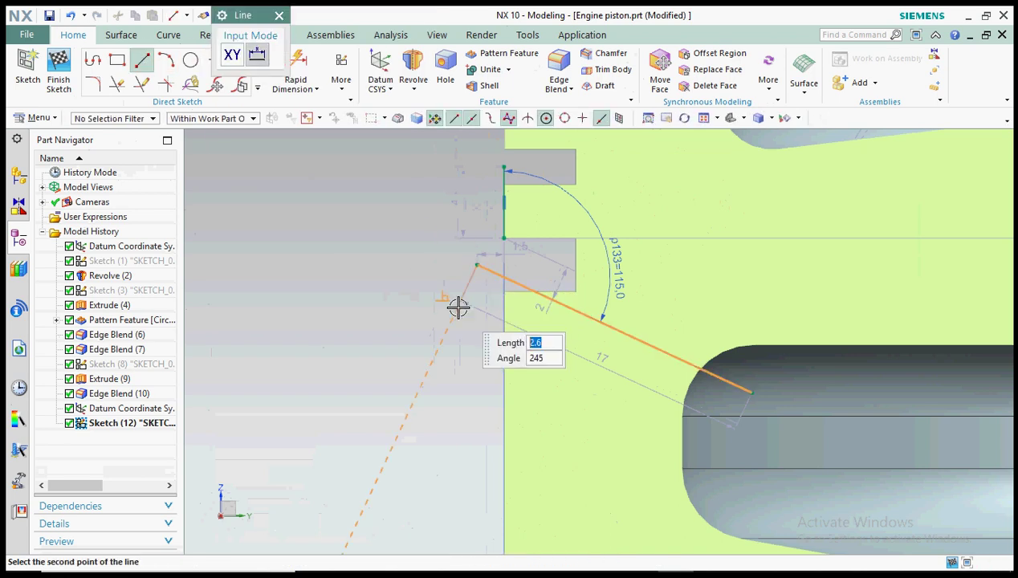
click(457, 306)
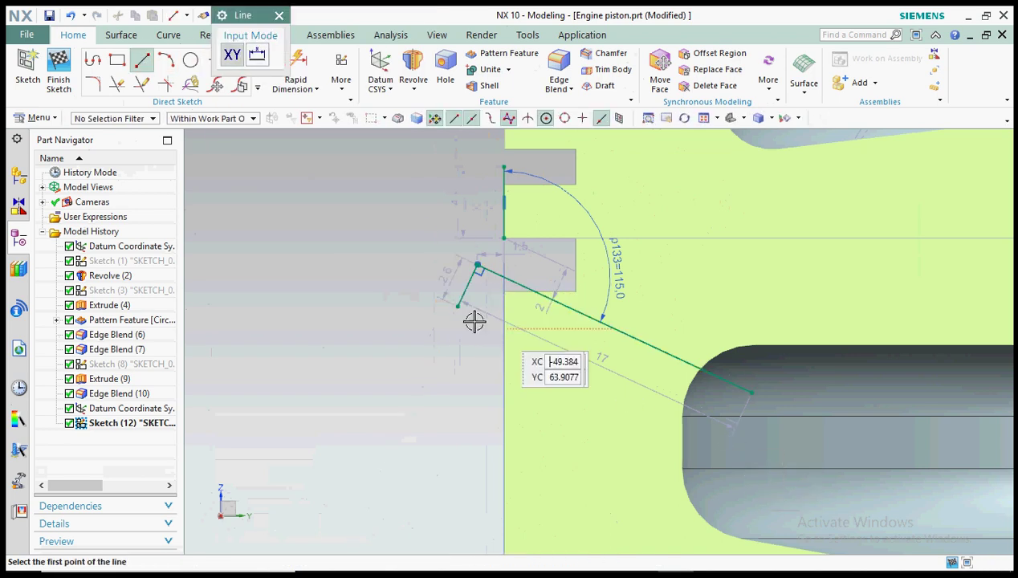
click(94, 64)
click(457, 306)
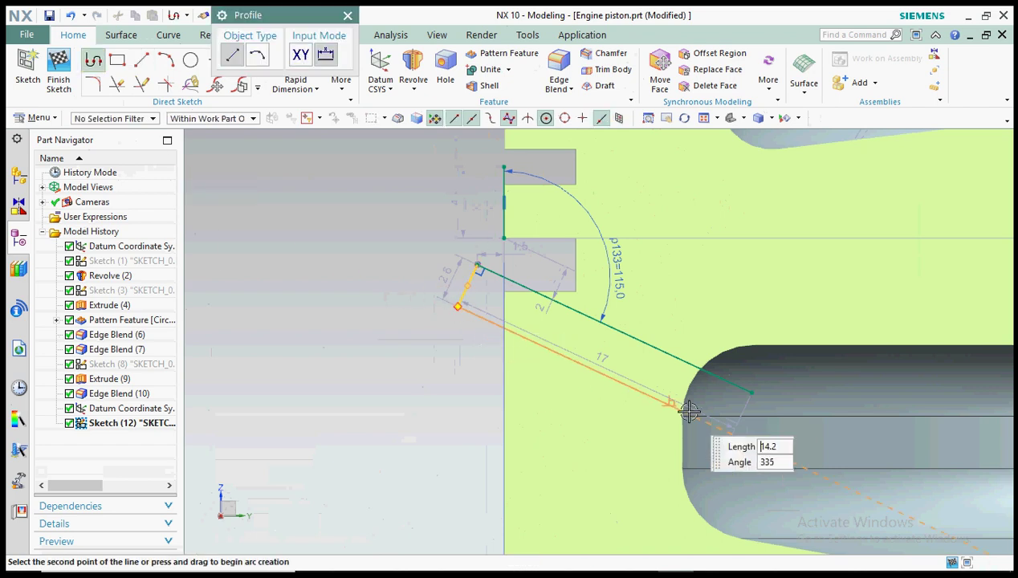
click(748, 392)
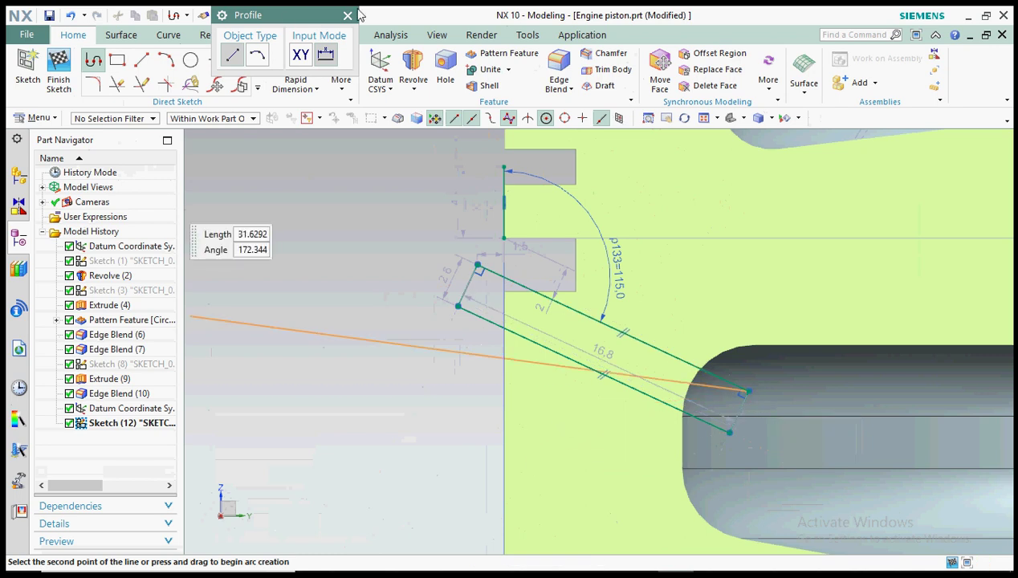
key(Escape)
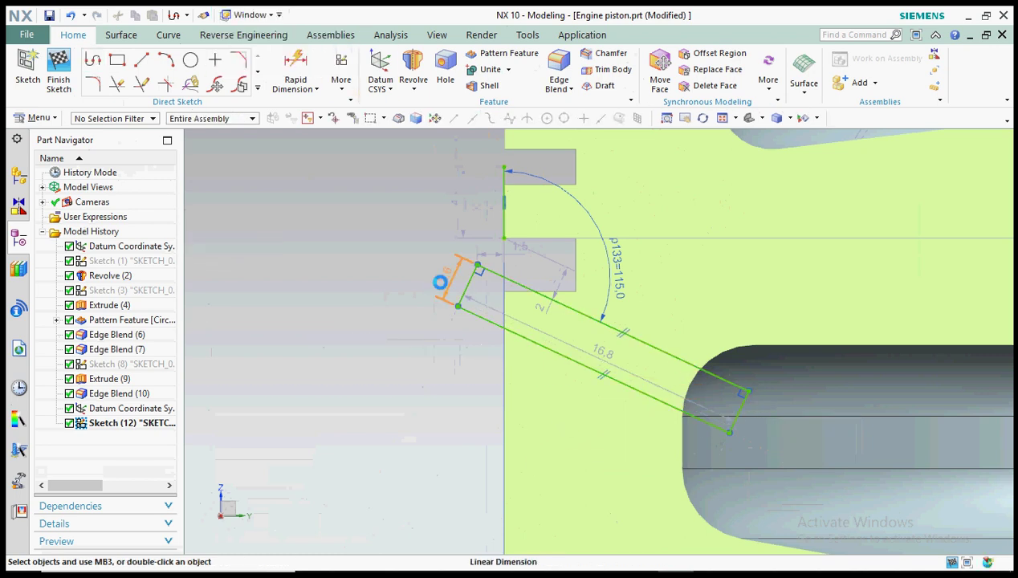
Step: Set the slanted rectangle's width to 1 mm, convert its upper long side to a reference line, and finish the sketch
text(1)
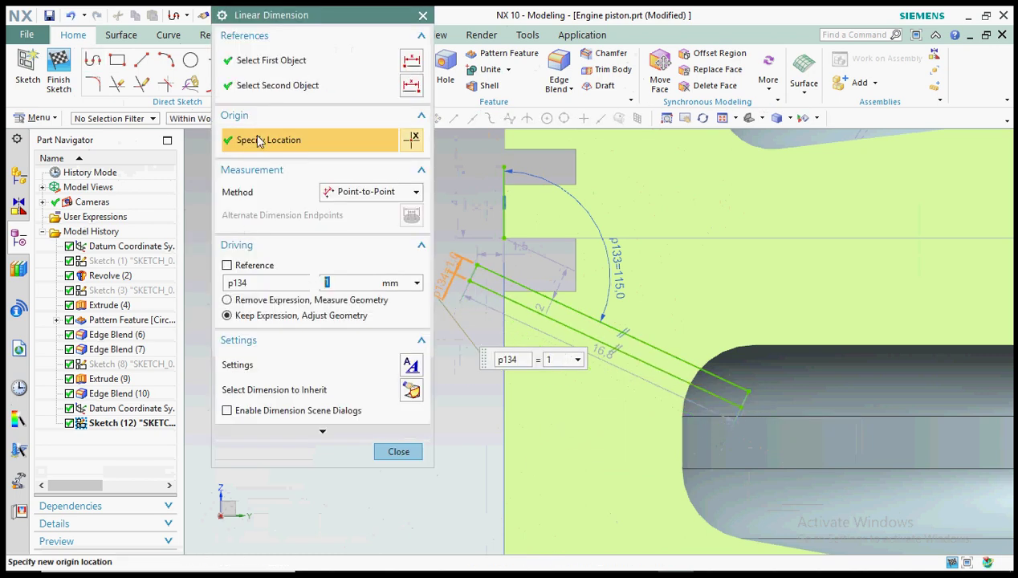
click(399, 451)
click(528, 287)
click(597, 237)
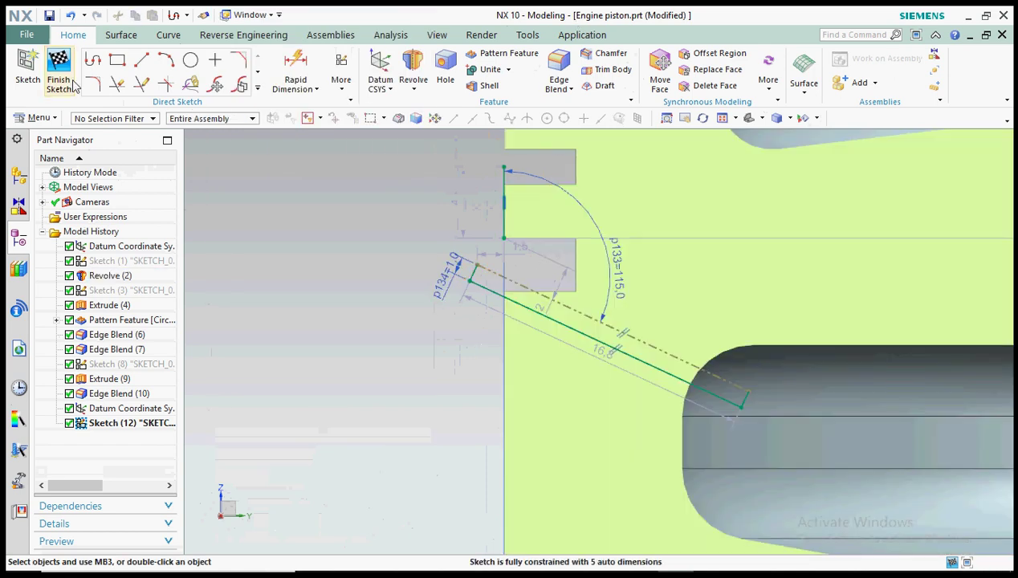
click(58, 81)
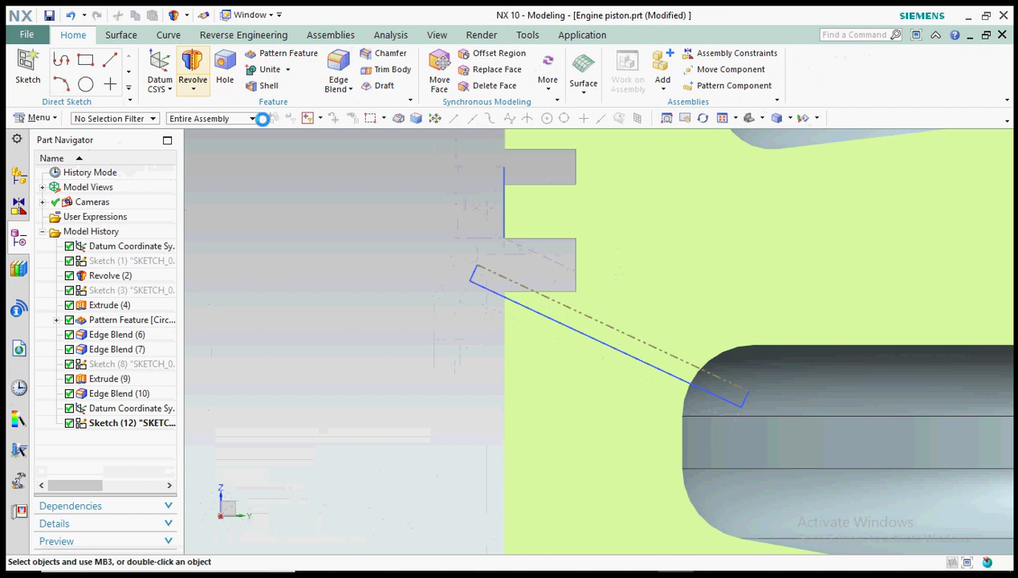
Step: Reopen the sketch and convert the short vertical line beside the ring grooves to a reference line
click(192, 71)
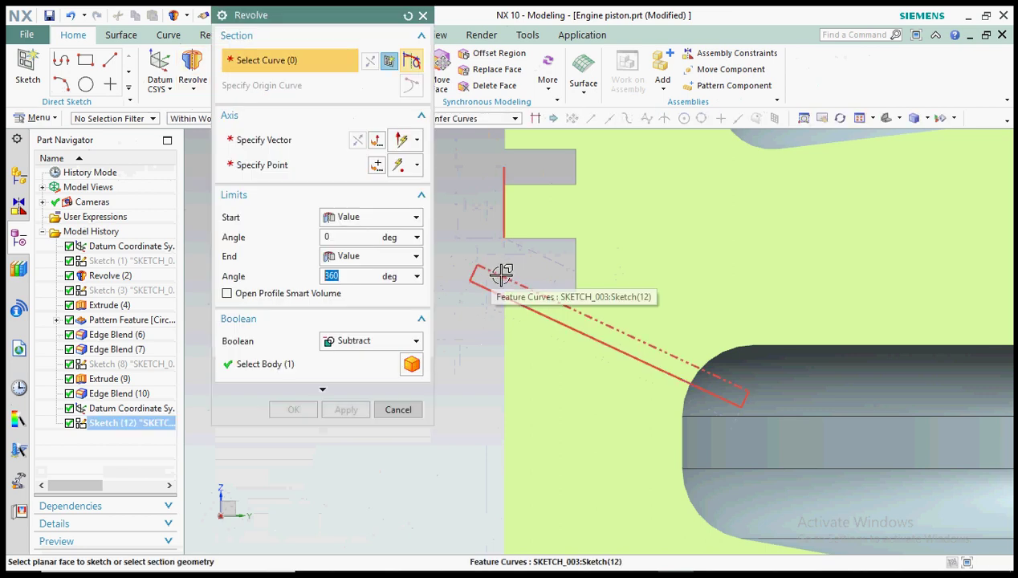
click(406, 410)
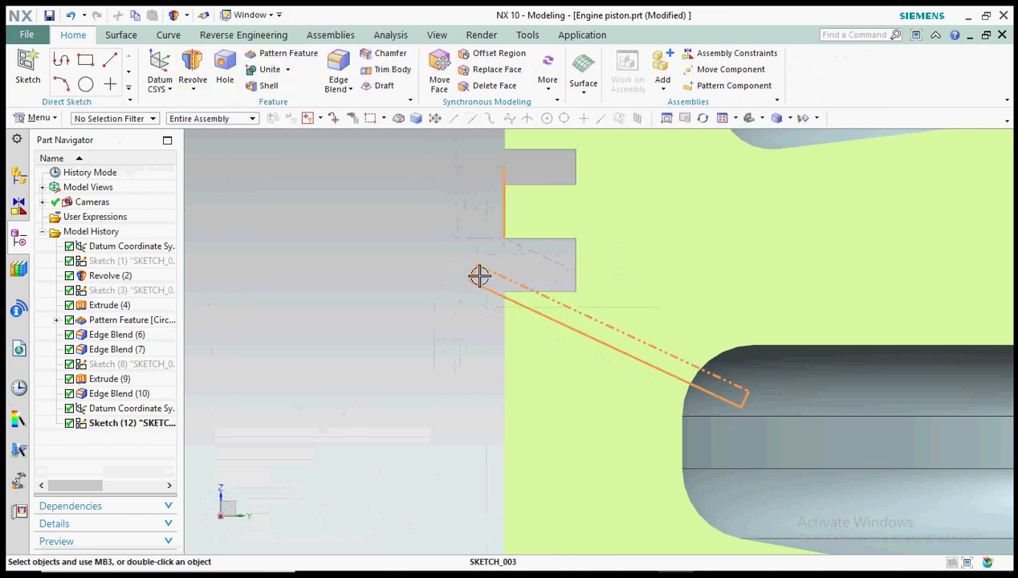
double_click(477, 275)
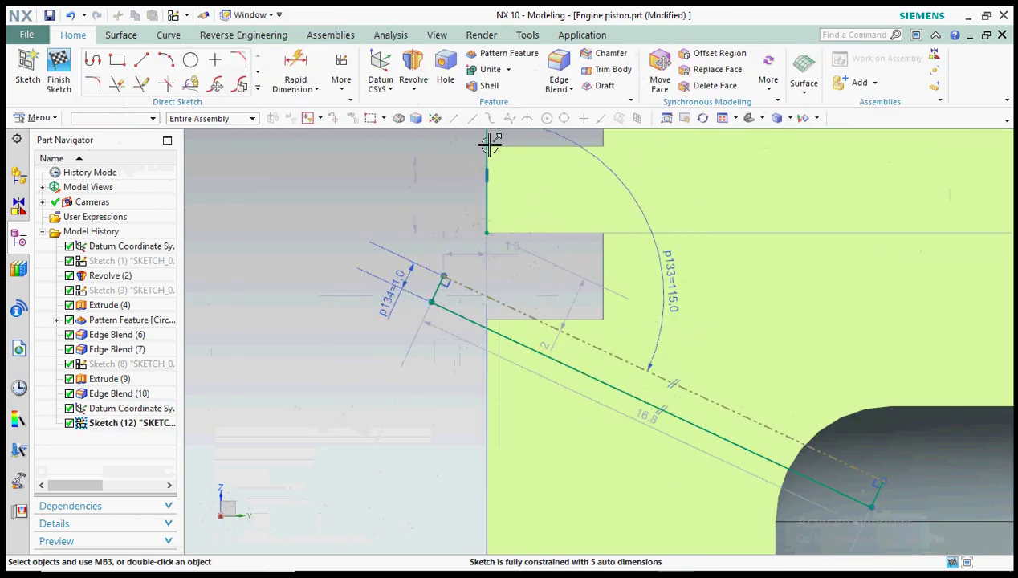
click(486, 141)
scroll(352, 188, down, 3)
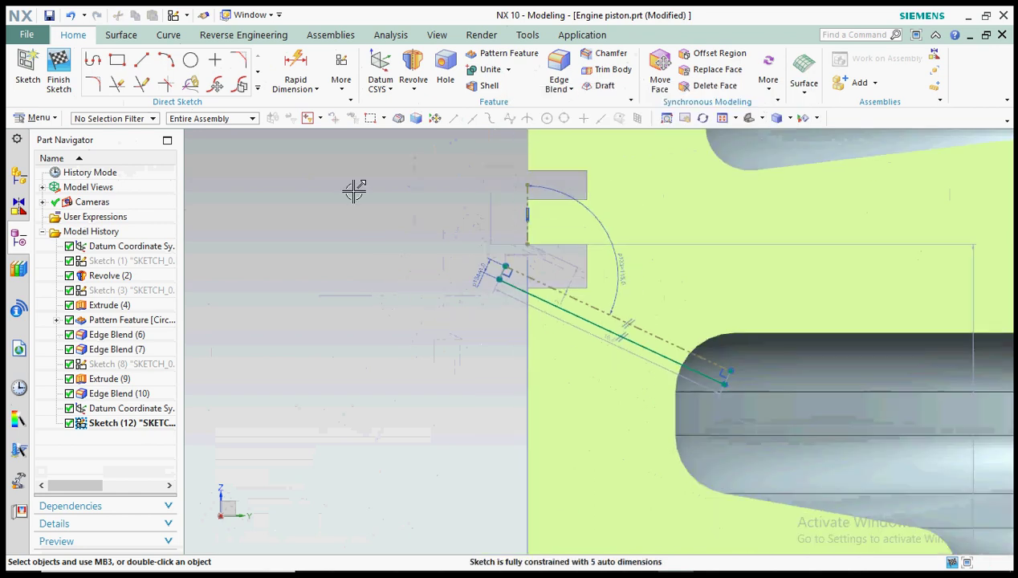
click(59, 68)
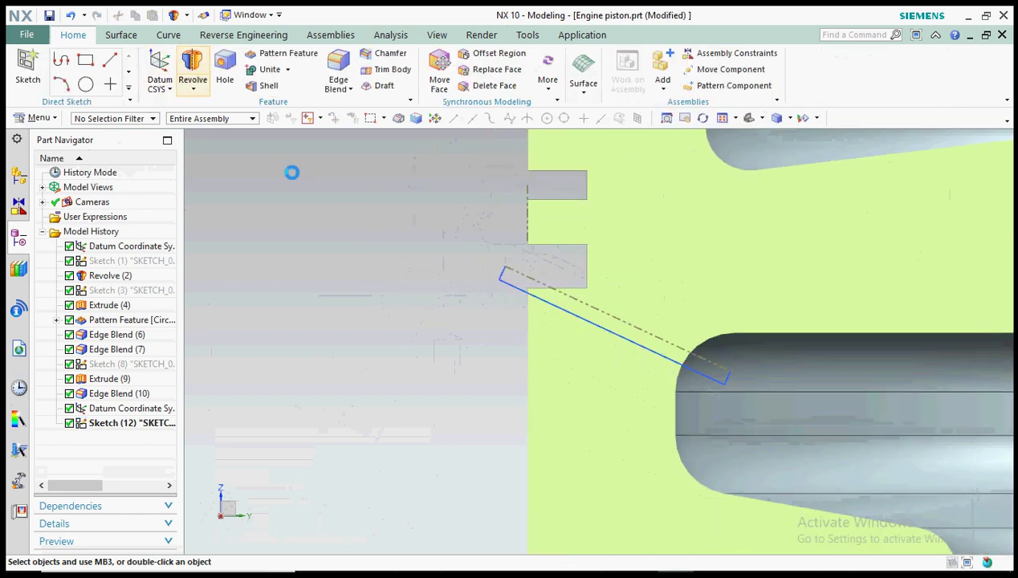
Step: Revolve the slanted profile 360° about its dash-dot reference line, subtracting it from the piston as an oil hole
click(518, 272)
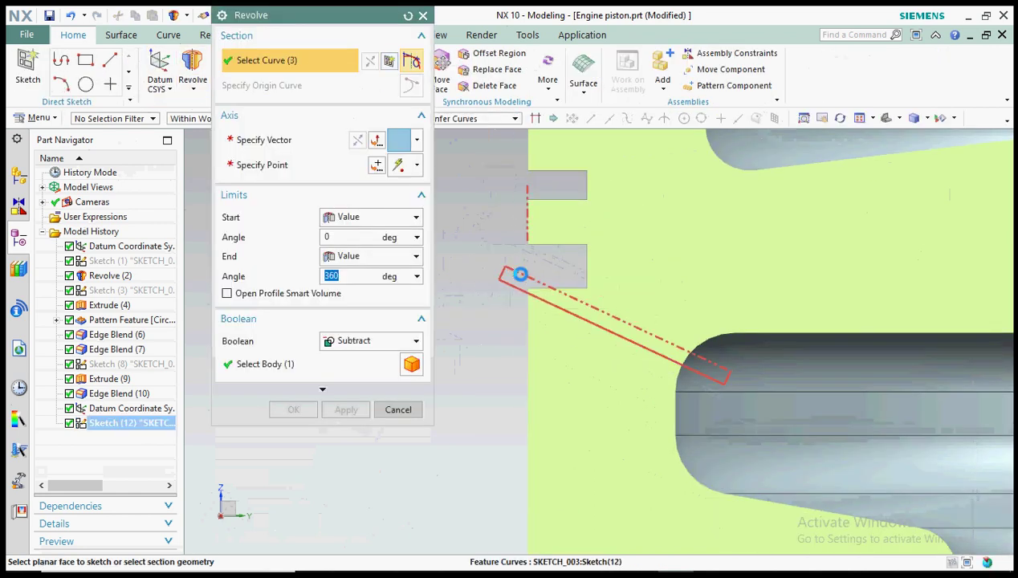
click(263, 141)
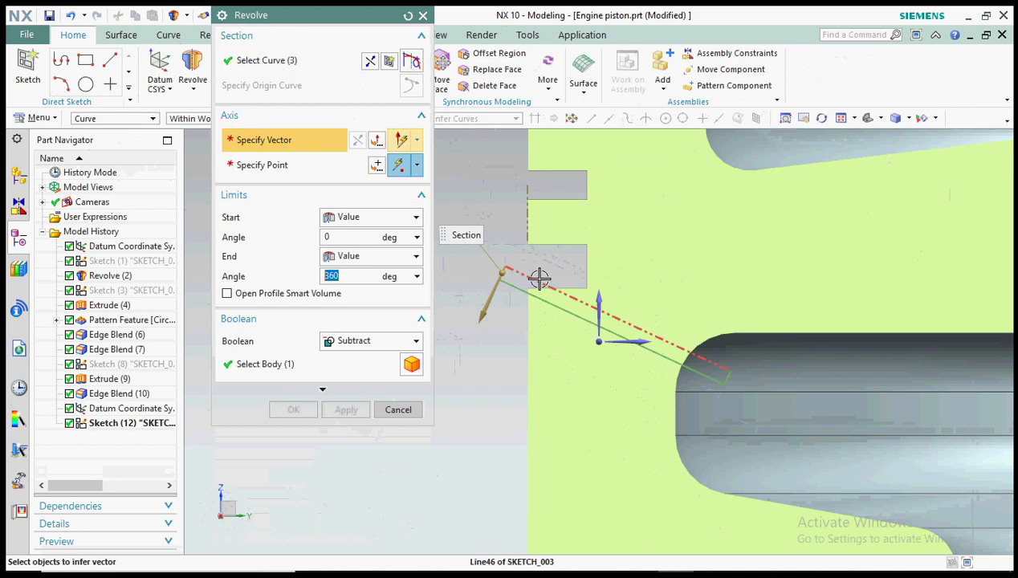
click(537, 280)
click(293, 410)
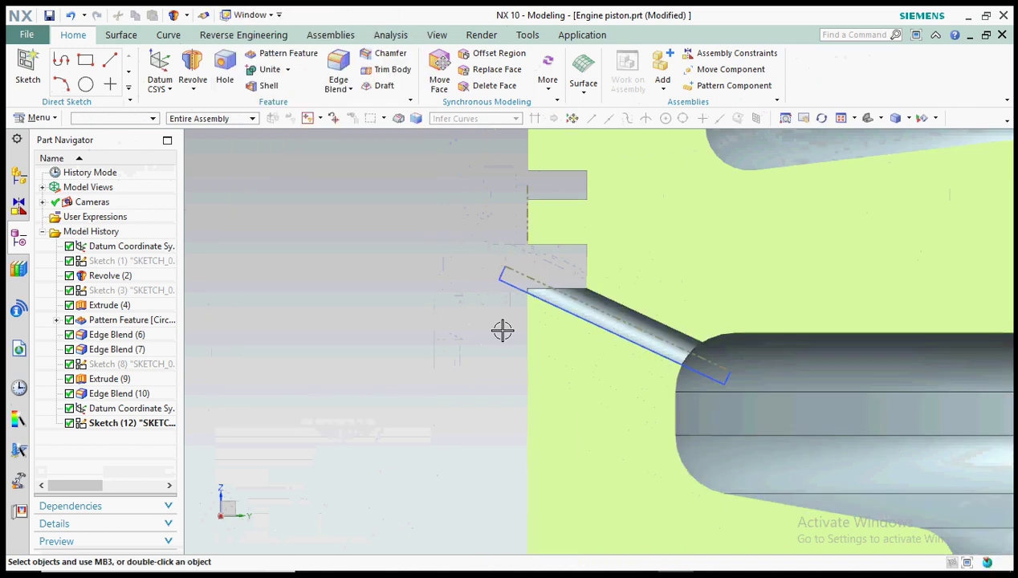
Step: Hide the oil hole's profile sketch and view the whole sectioned piston at an angle
middle_drag(502, 330, 527, 334)
click(518, 286)
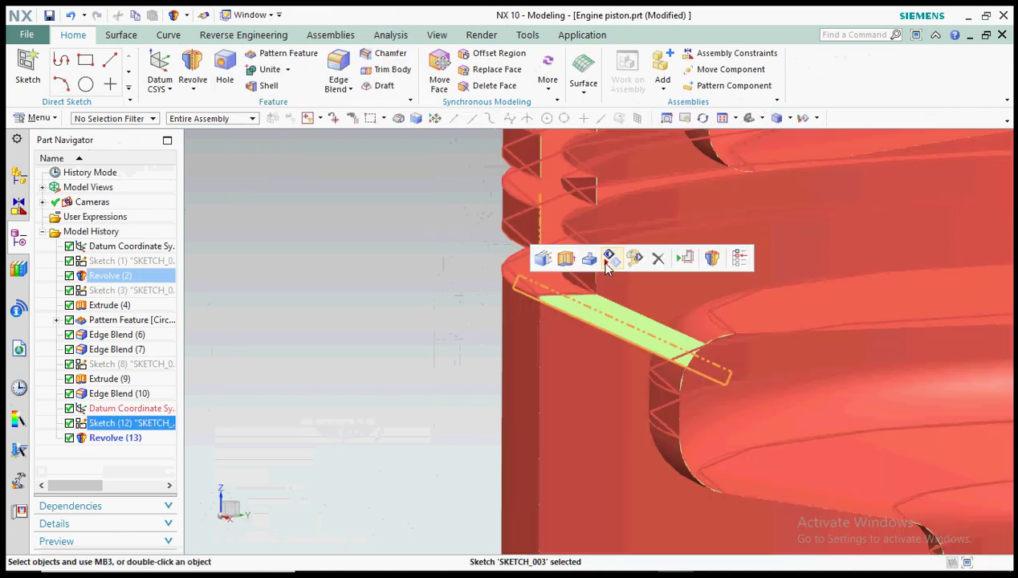
click(481, 298)
middle_drag(481, 297, 553, 330)
scroll(553, 330, down, 5)
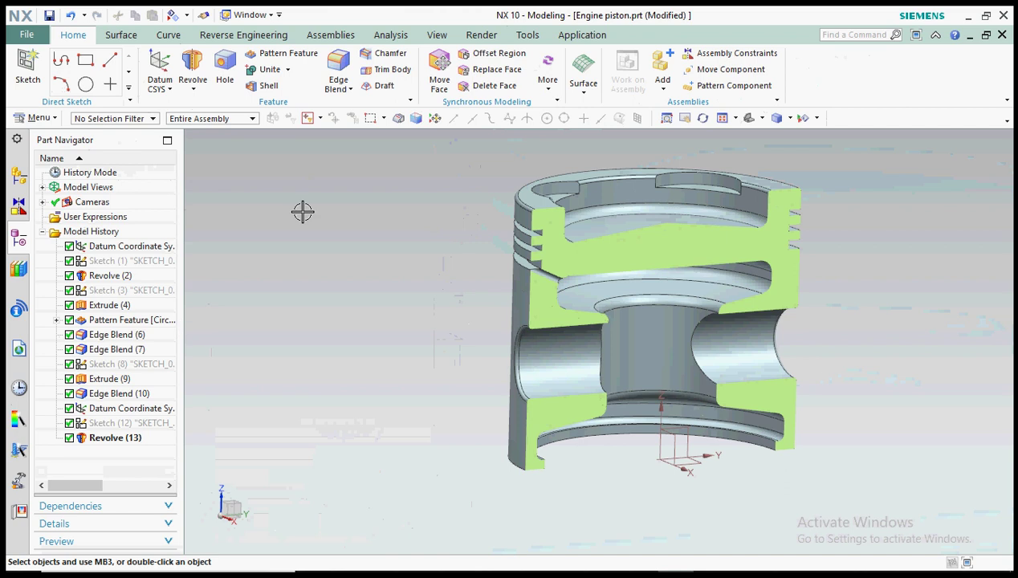
Step: Turn off the section display, clear the selection and view the whole piston with the oil hole in its lowest ring groove
click(362, 224)
click(414, 202)
middle_drag(559, 282, 573, 367)
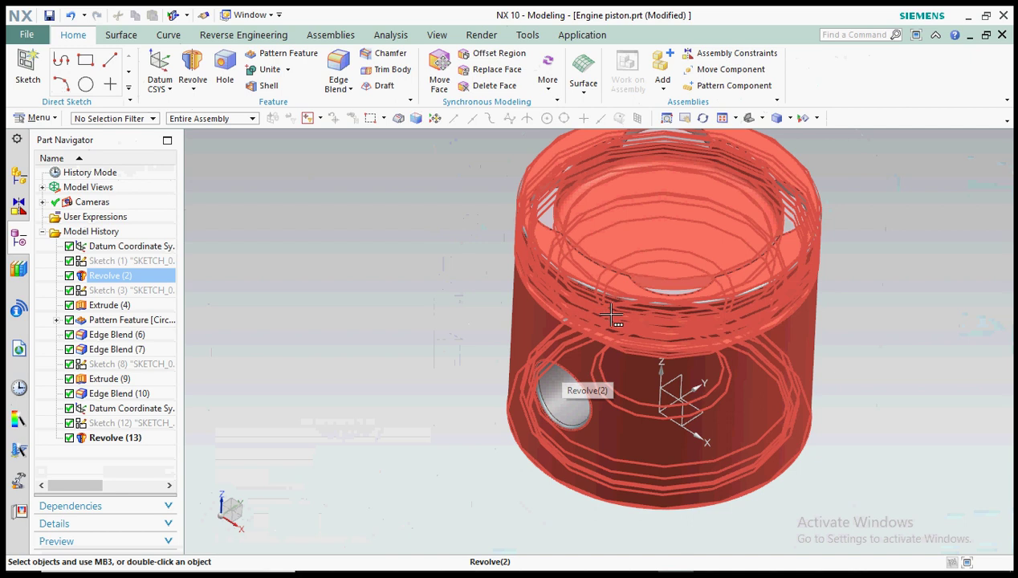
key(Escape)
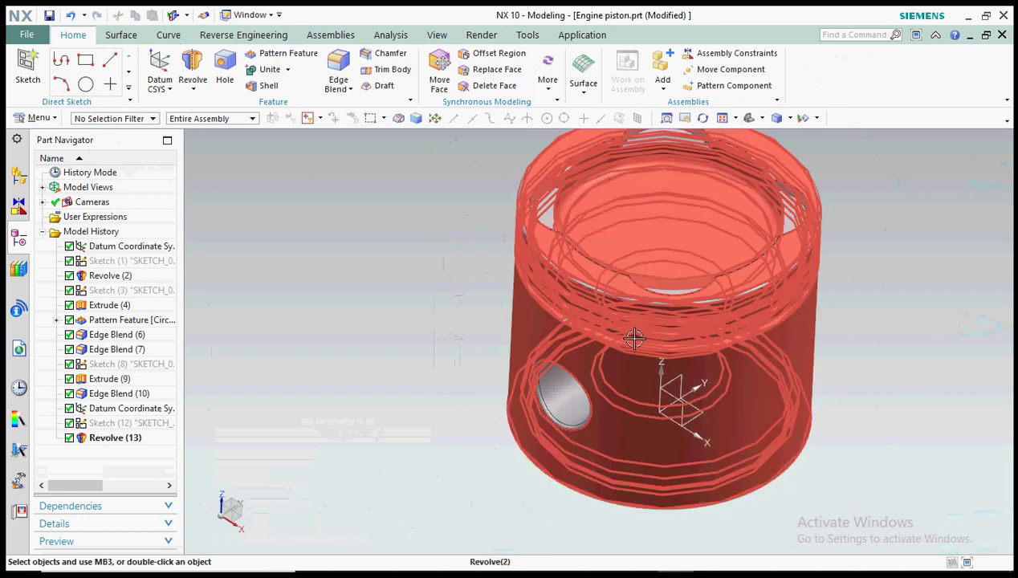
middle_drag(457, 394, 528, 273)
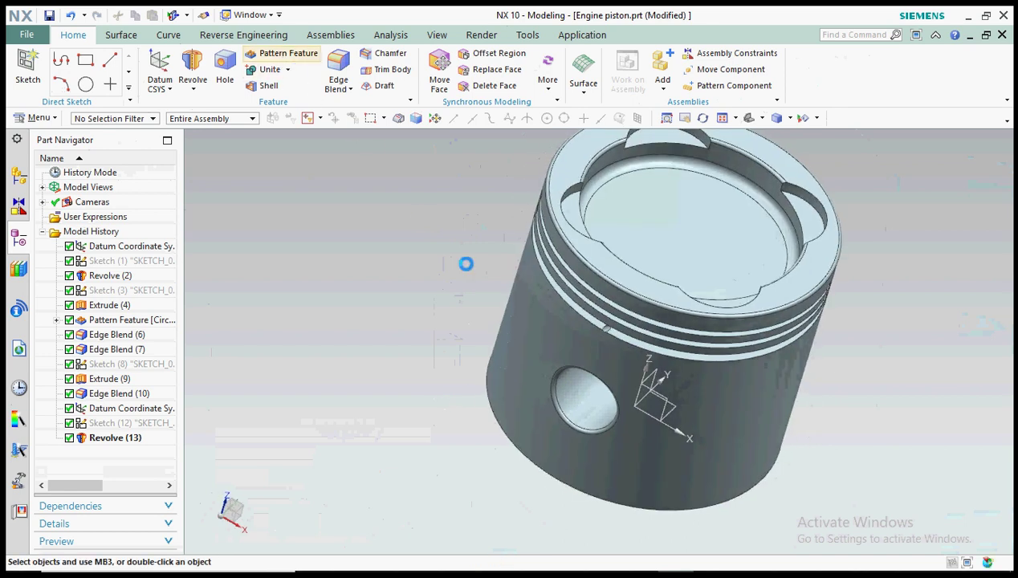
Step: Set up a circular Pattern Feature of the oil hole around the axis of the piston's outer cylindrical face, with a count of 8
scroll(613, 298, up, 7)
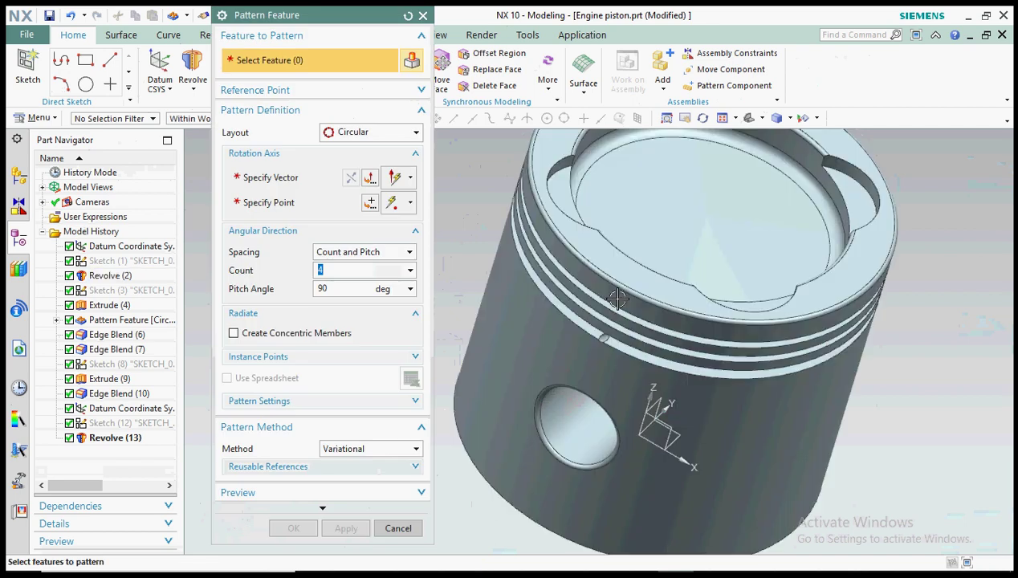
click(595, 376)
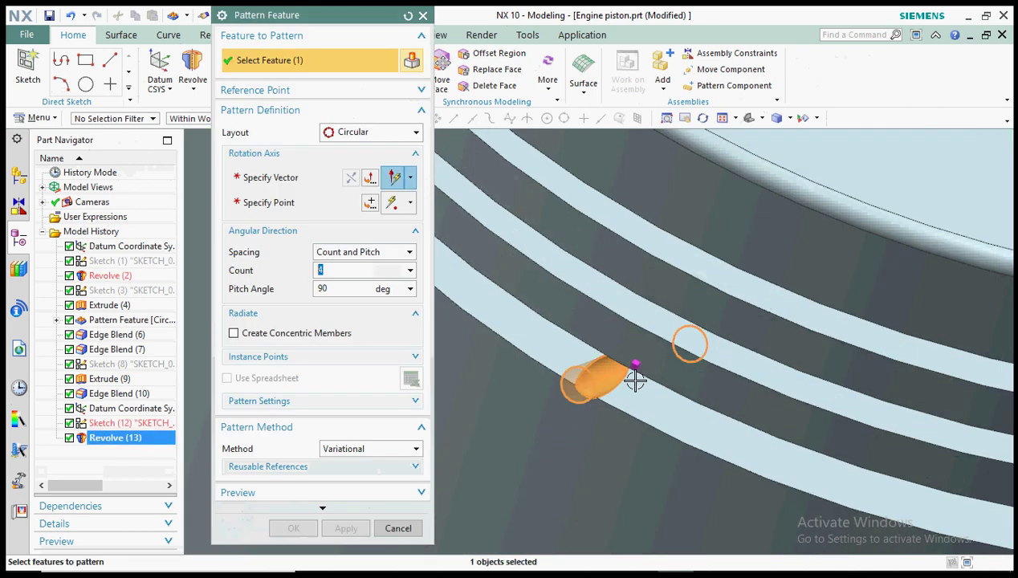
scroll(630, 377, down, 5)
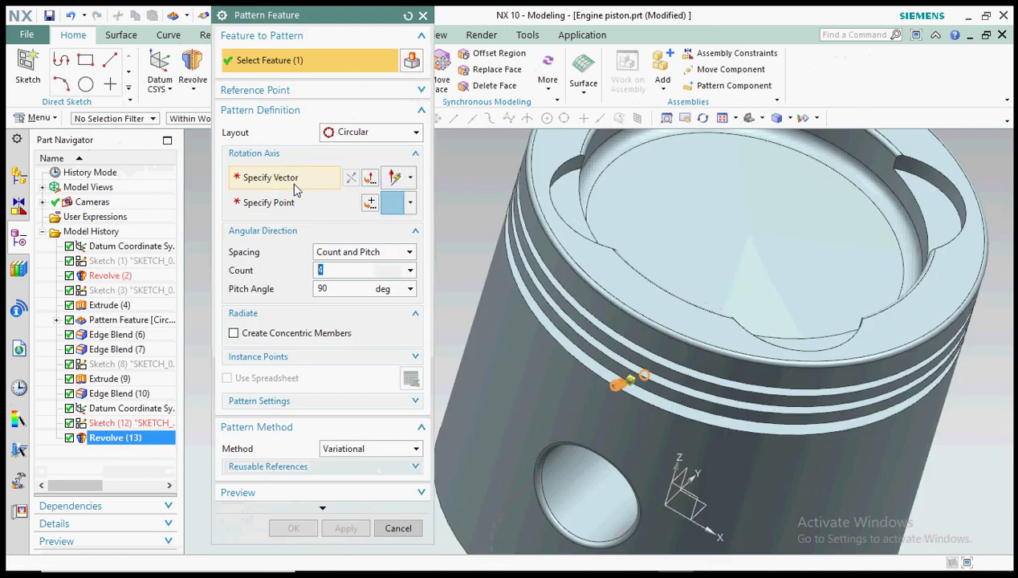
click(283, 179)
click(587, 415)
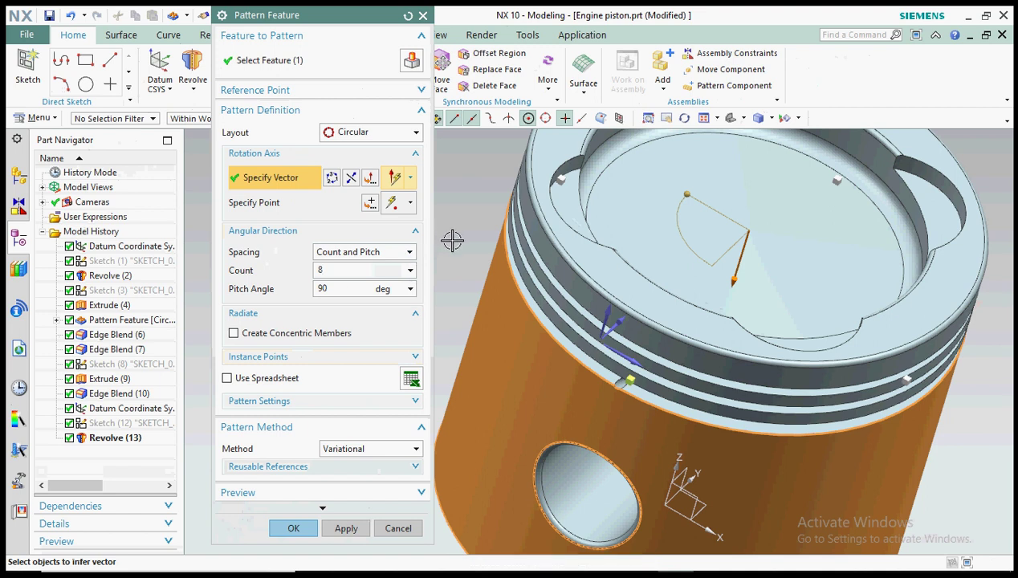
Step: Change the oil hole pattern's angular spacing to Count and Span with a span angle of 180°
click(393, 254)
click(363, 278)
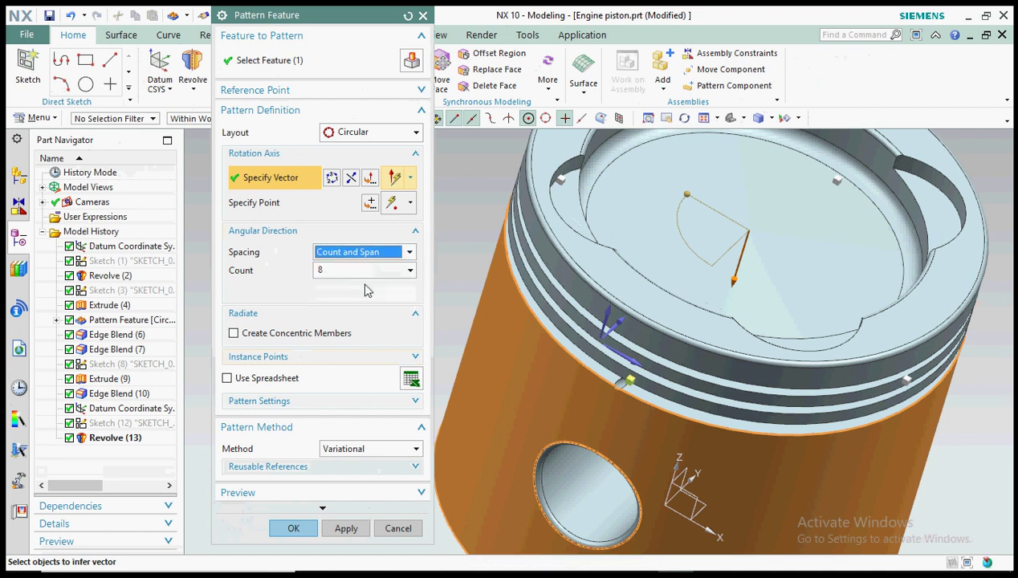
click(342, 289)
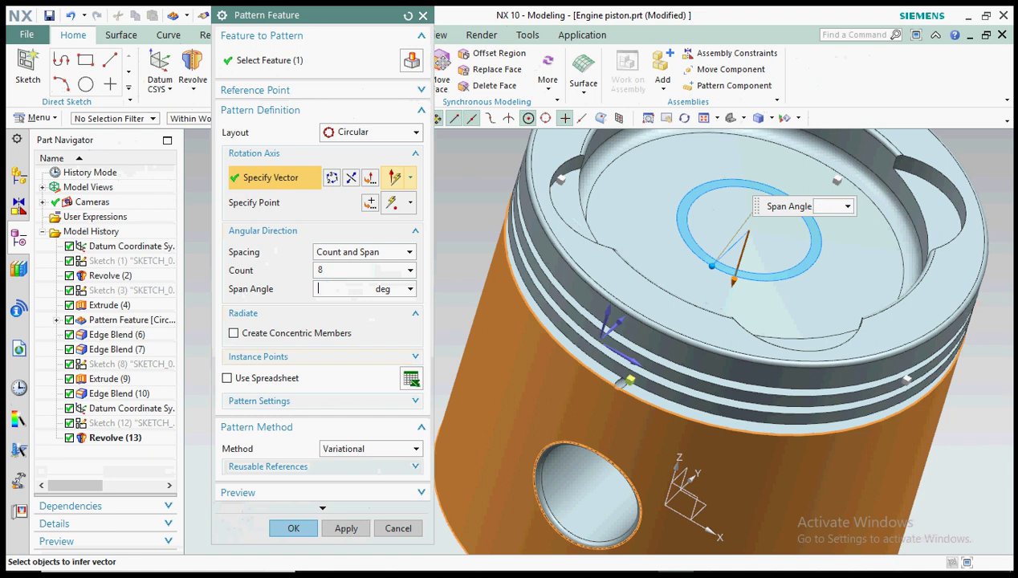
text(180)
key(Return)
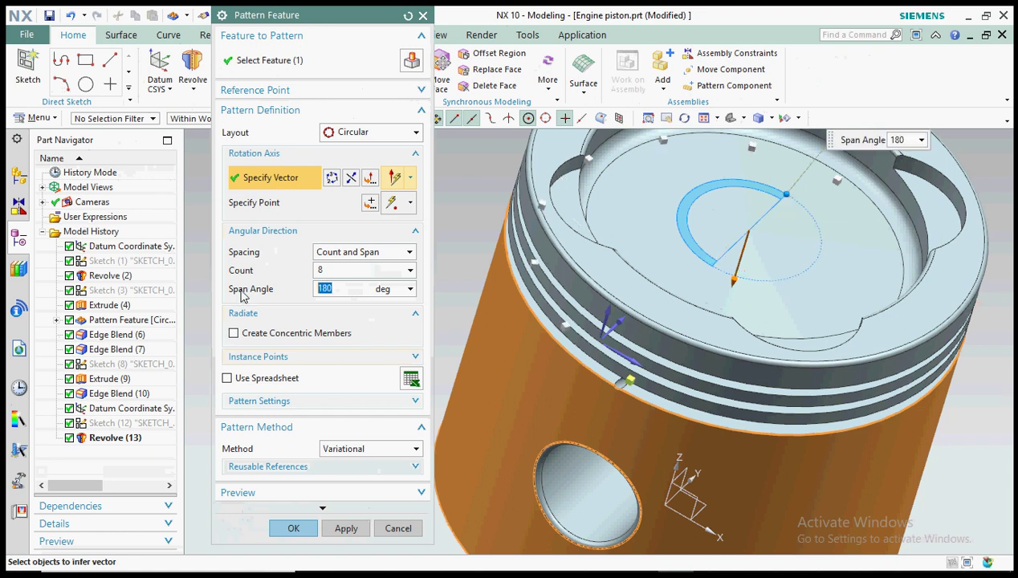
Step: Reverse the pattern's rotation axis and cycle the alternative vector solutions back to the upward piston axis
scroll(744, 372, down, 2)
mouse_move(744, 371)
middle_down()
mouse_move(758, 361)
mouse_move(733, 365)
middle_up()
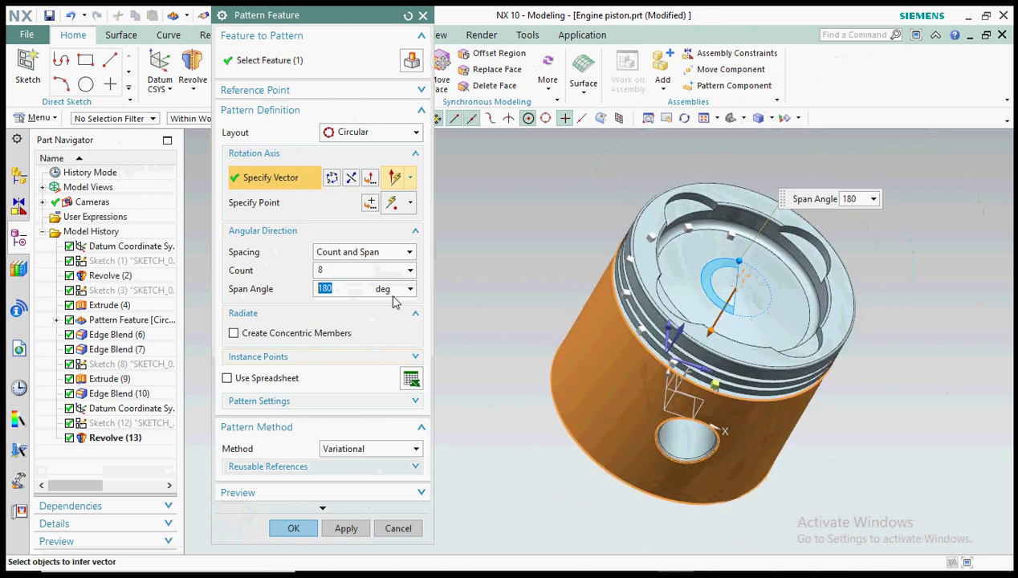
click(351, 180)
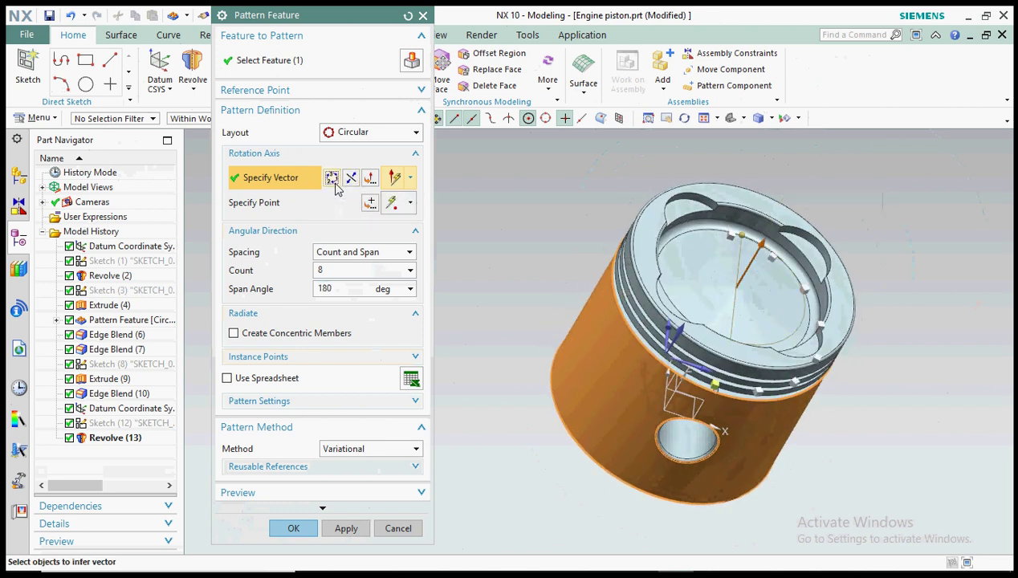
click(336, 184)
middle_drag(725, 305, 684, 315)
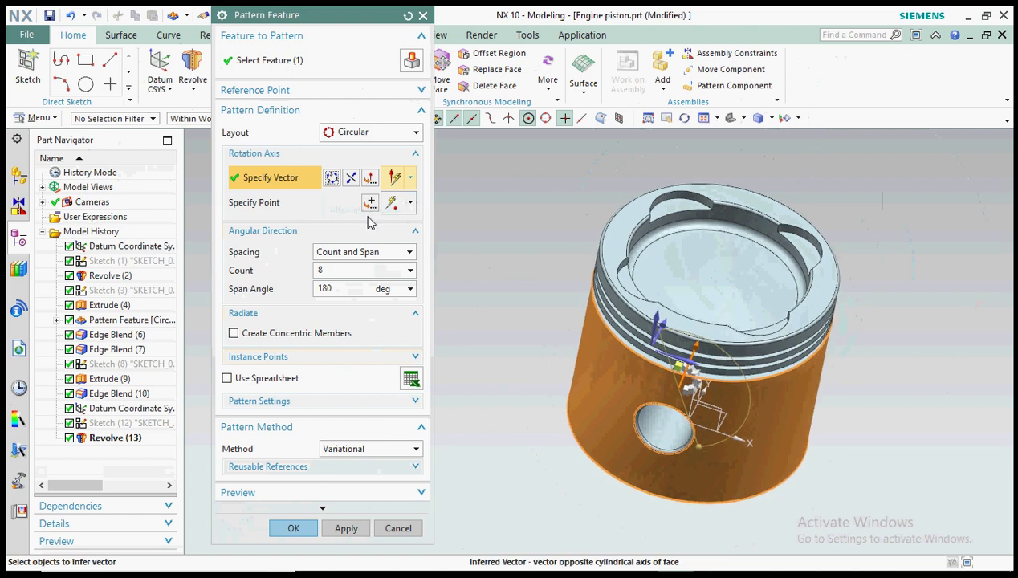
click(329, 183)
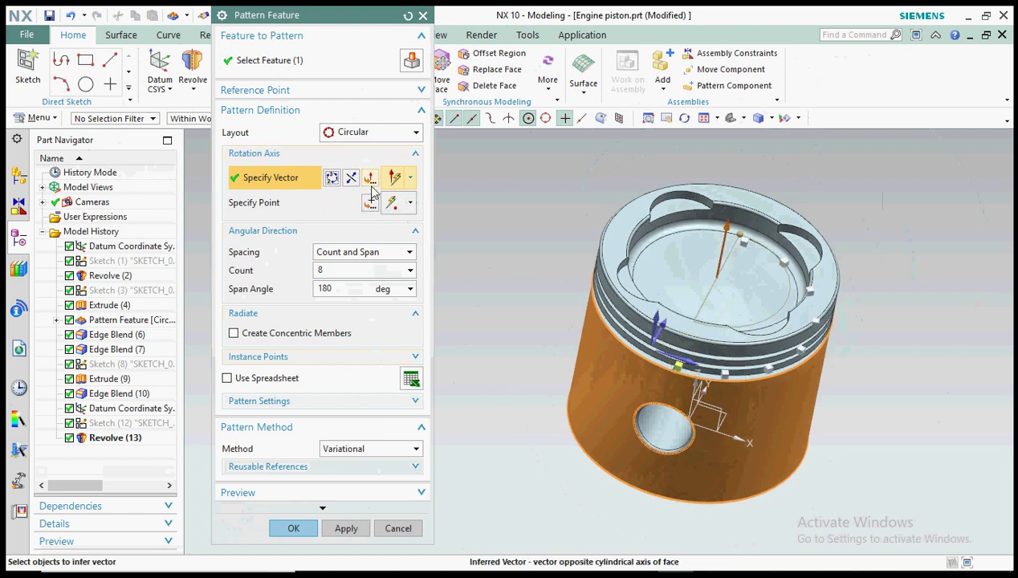
Step: Change the angular spacing to Pitch and Span with a pitch angle of 12.5°
click(379, 254)
click(353, 292)
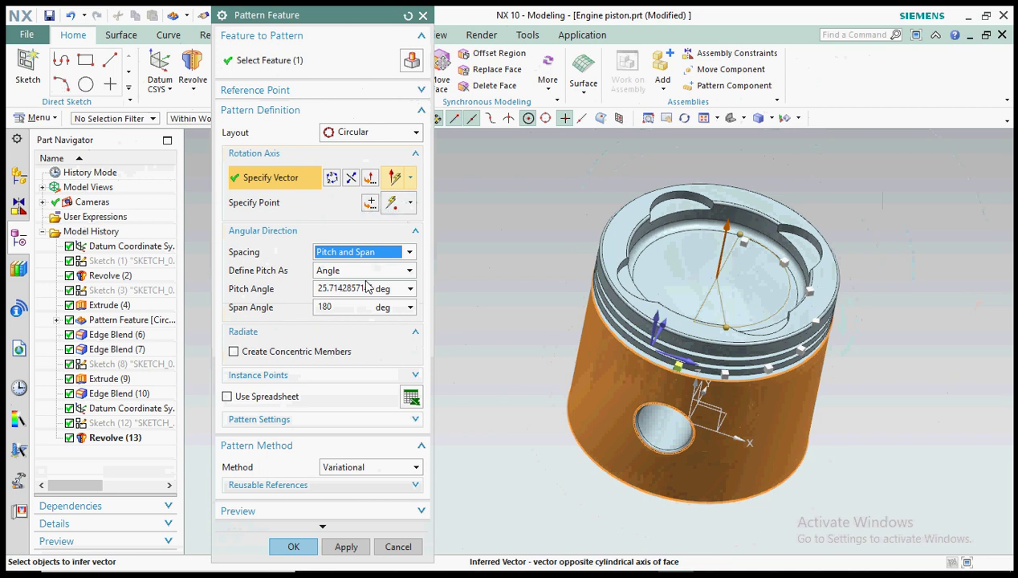
click(357, 294)
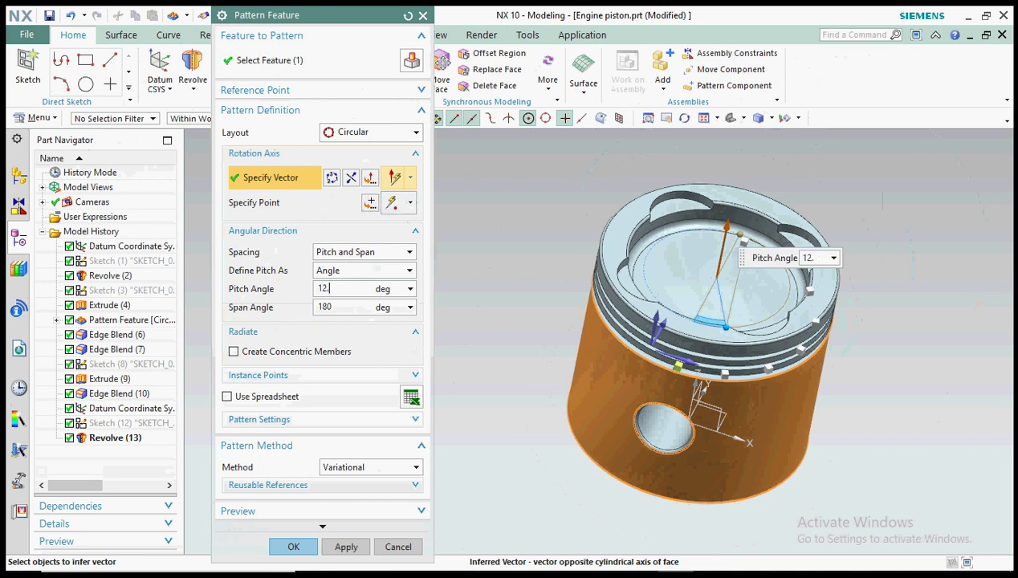
key(Tab)
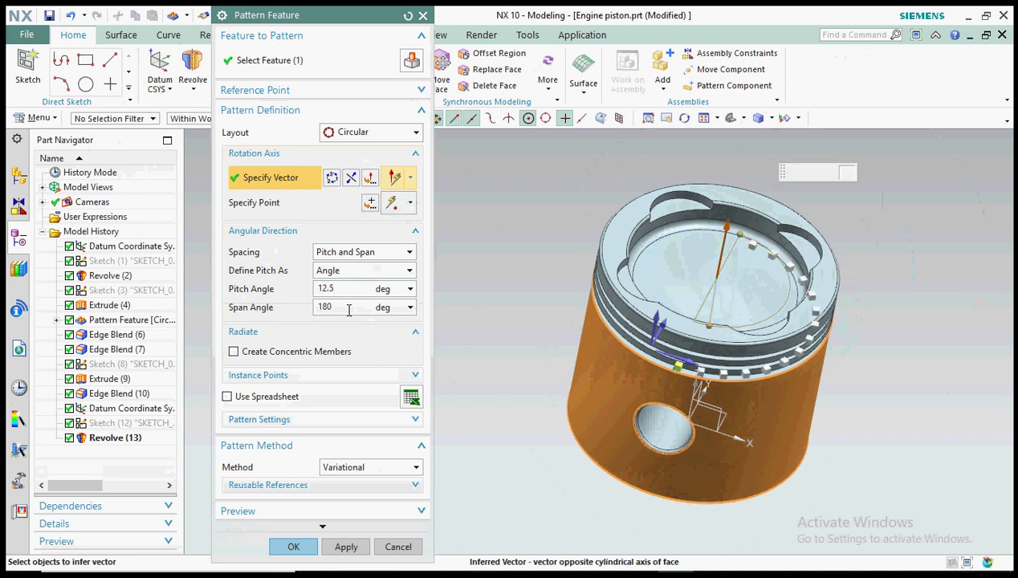
mouse_move(591, 321)
middle_down()
mouse_move(586, 306)
mouse_move(574, 317)
middle_up()
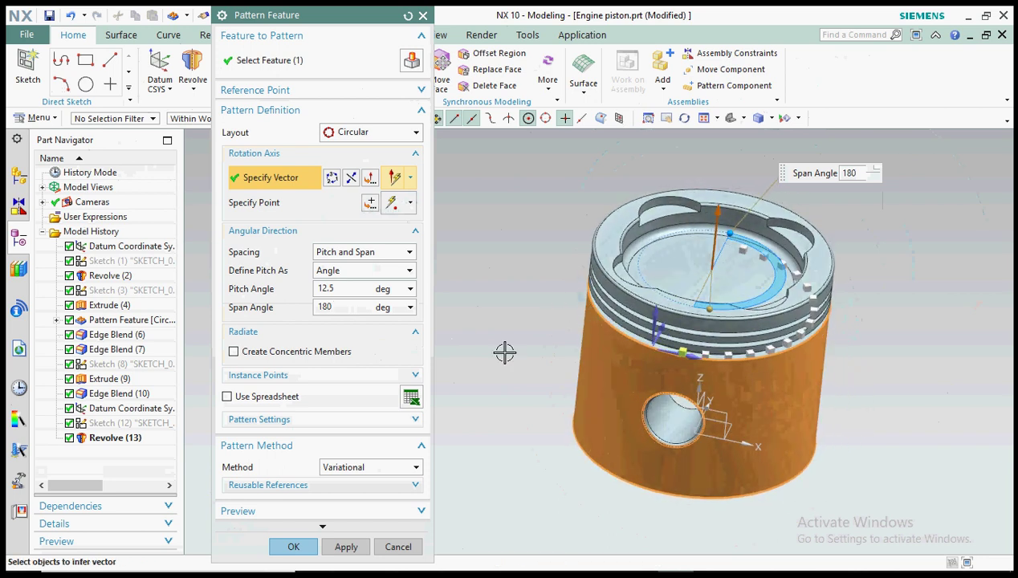
Step: Toggle Create Concentric Members on and back off, and open the pattern method choices
click(312, 354)
click(334, 354)
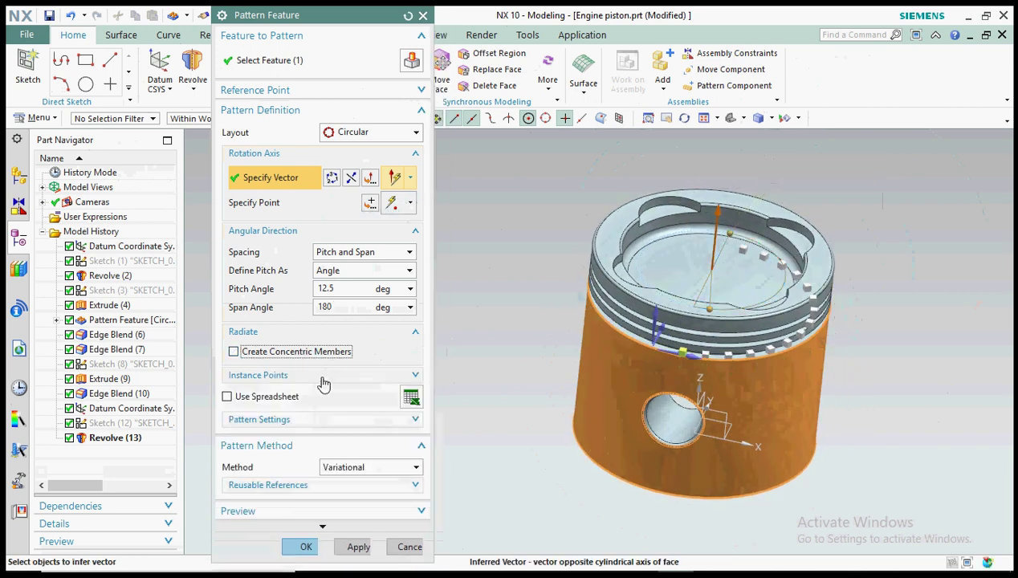
click(348, 467)
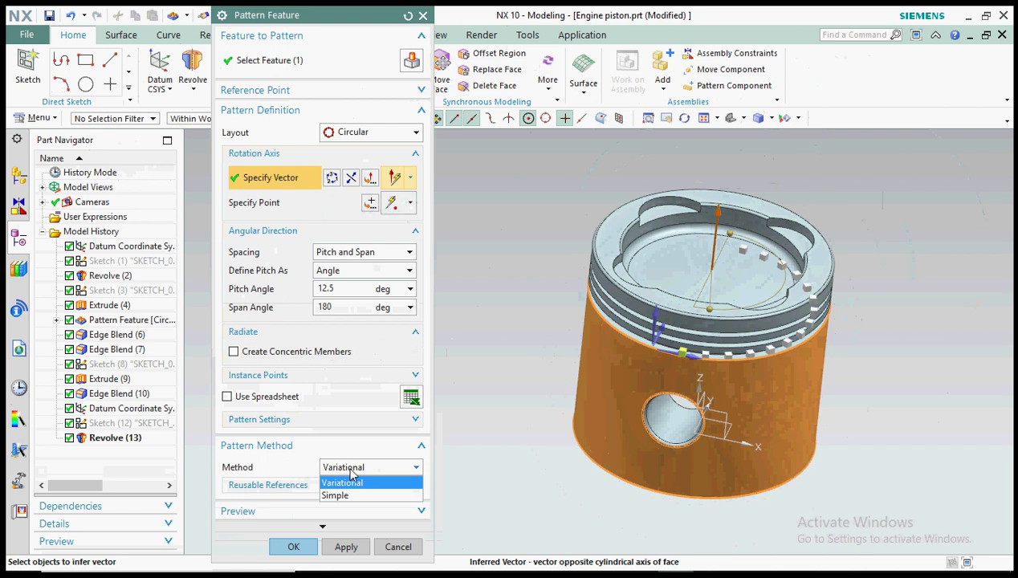